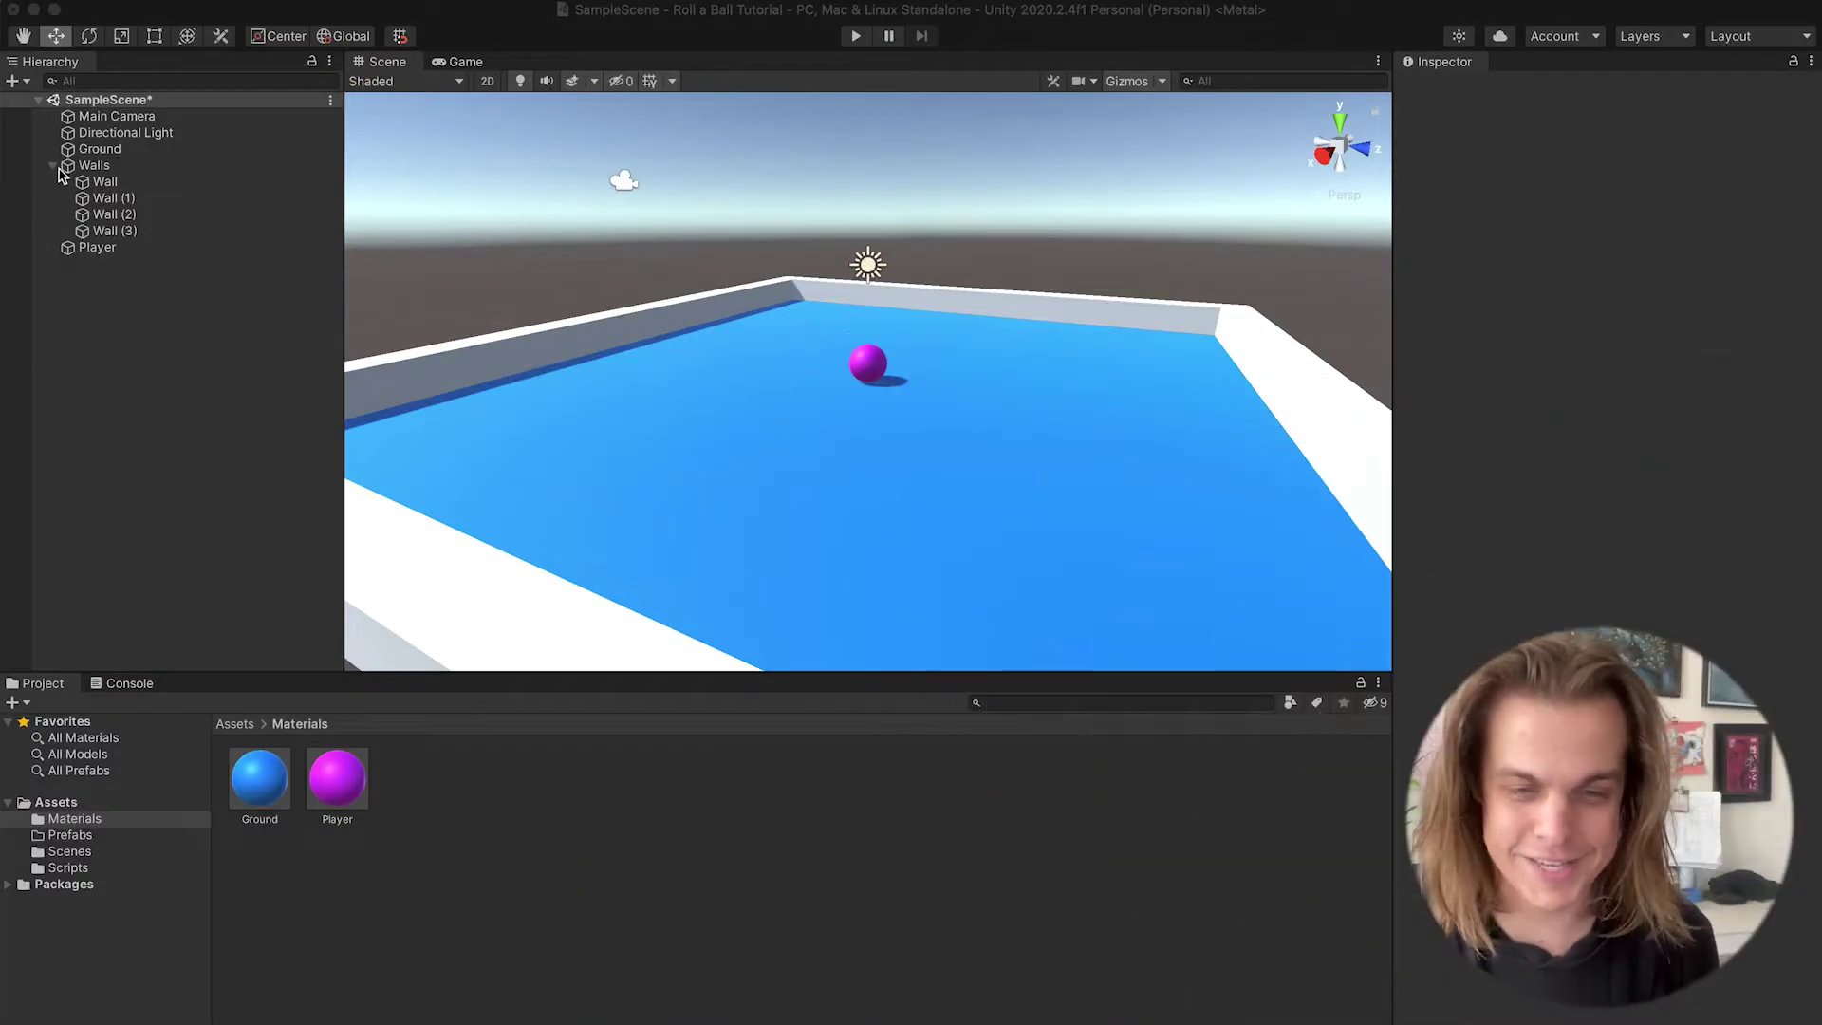
- Collapse the Walls group in the Hierarchy so its four wall children are hidden
click(53, 165)
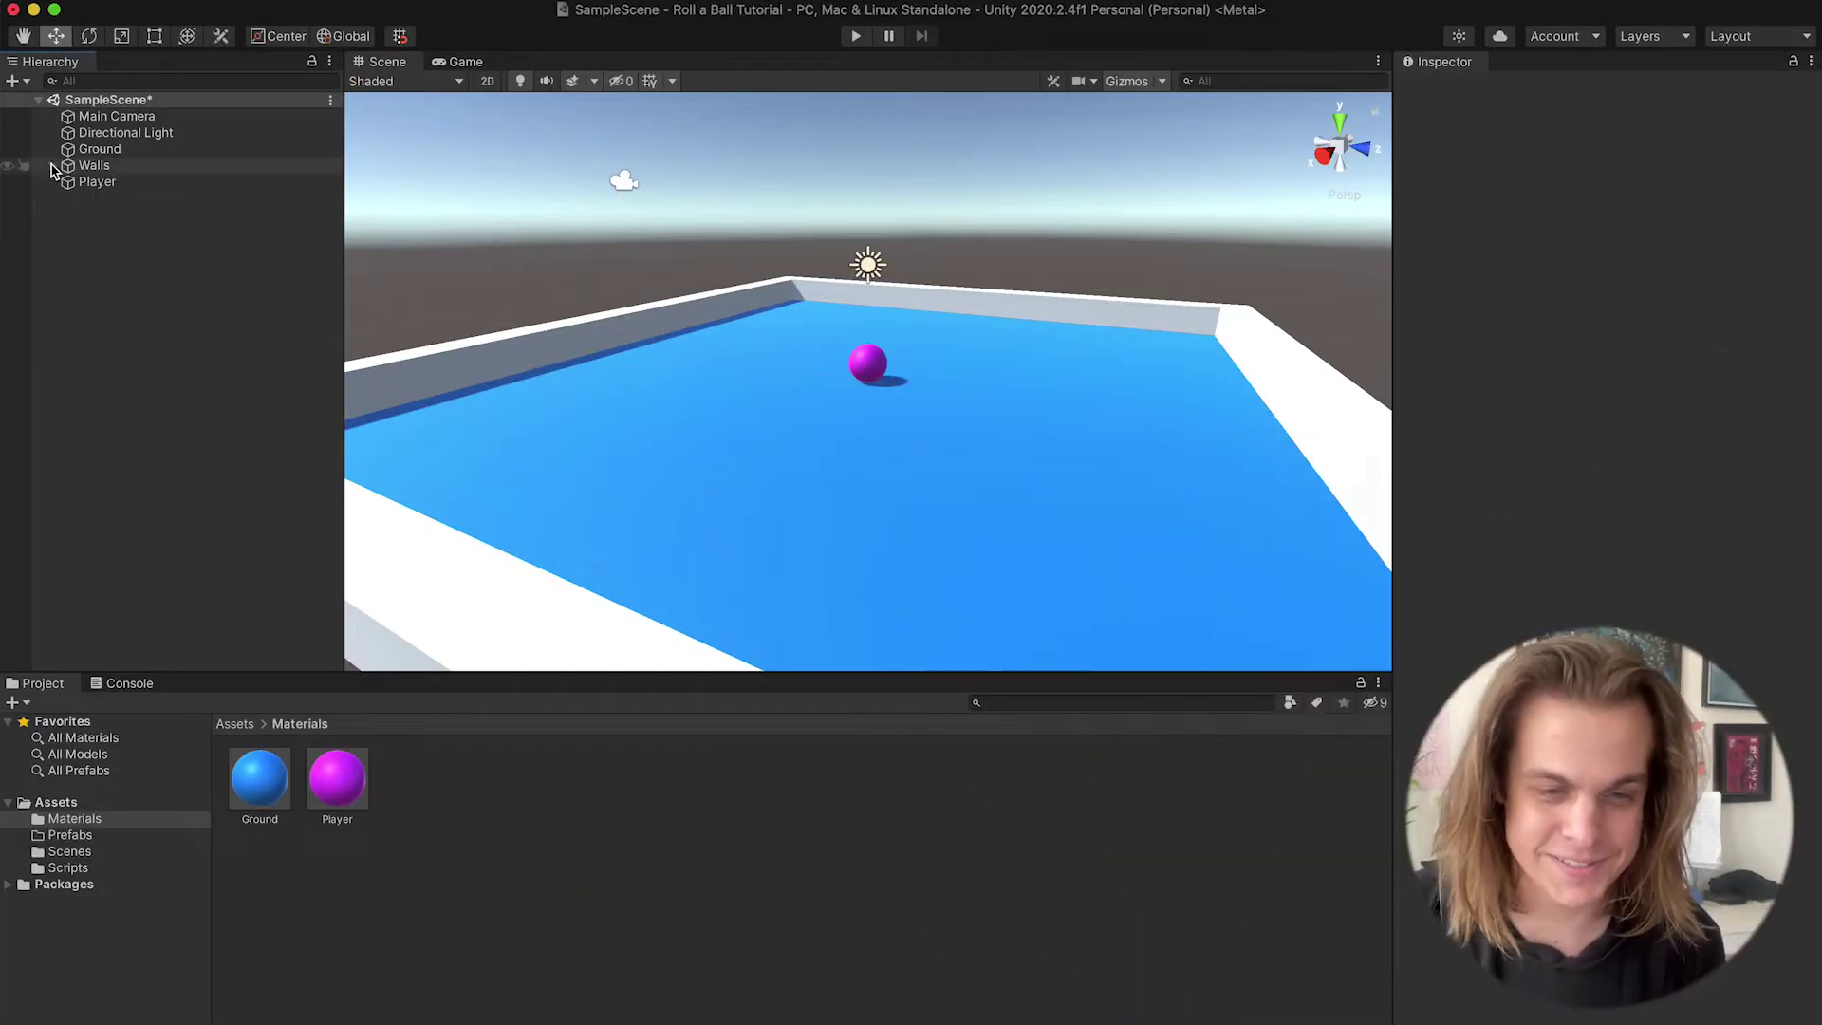
- Add a new 3D cube to the scene and name it Pick Up
right_click(144, 331)
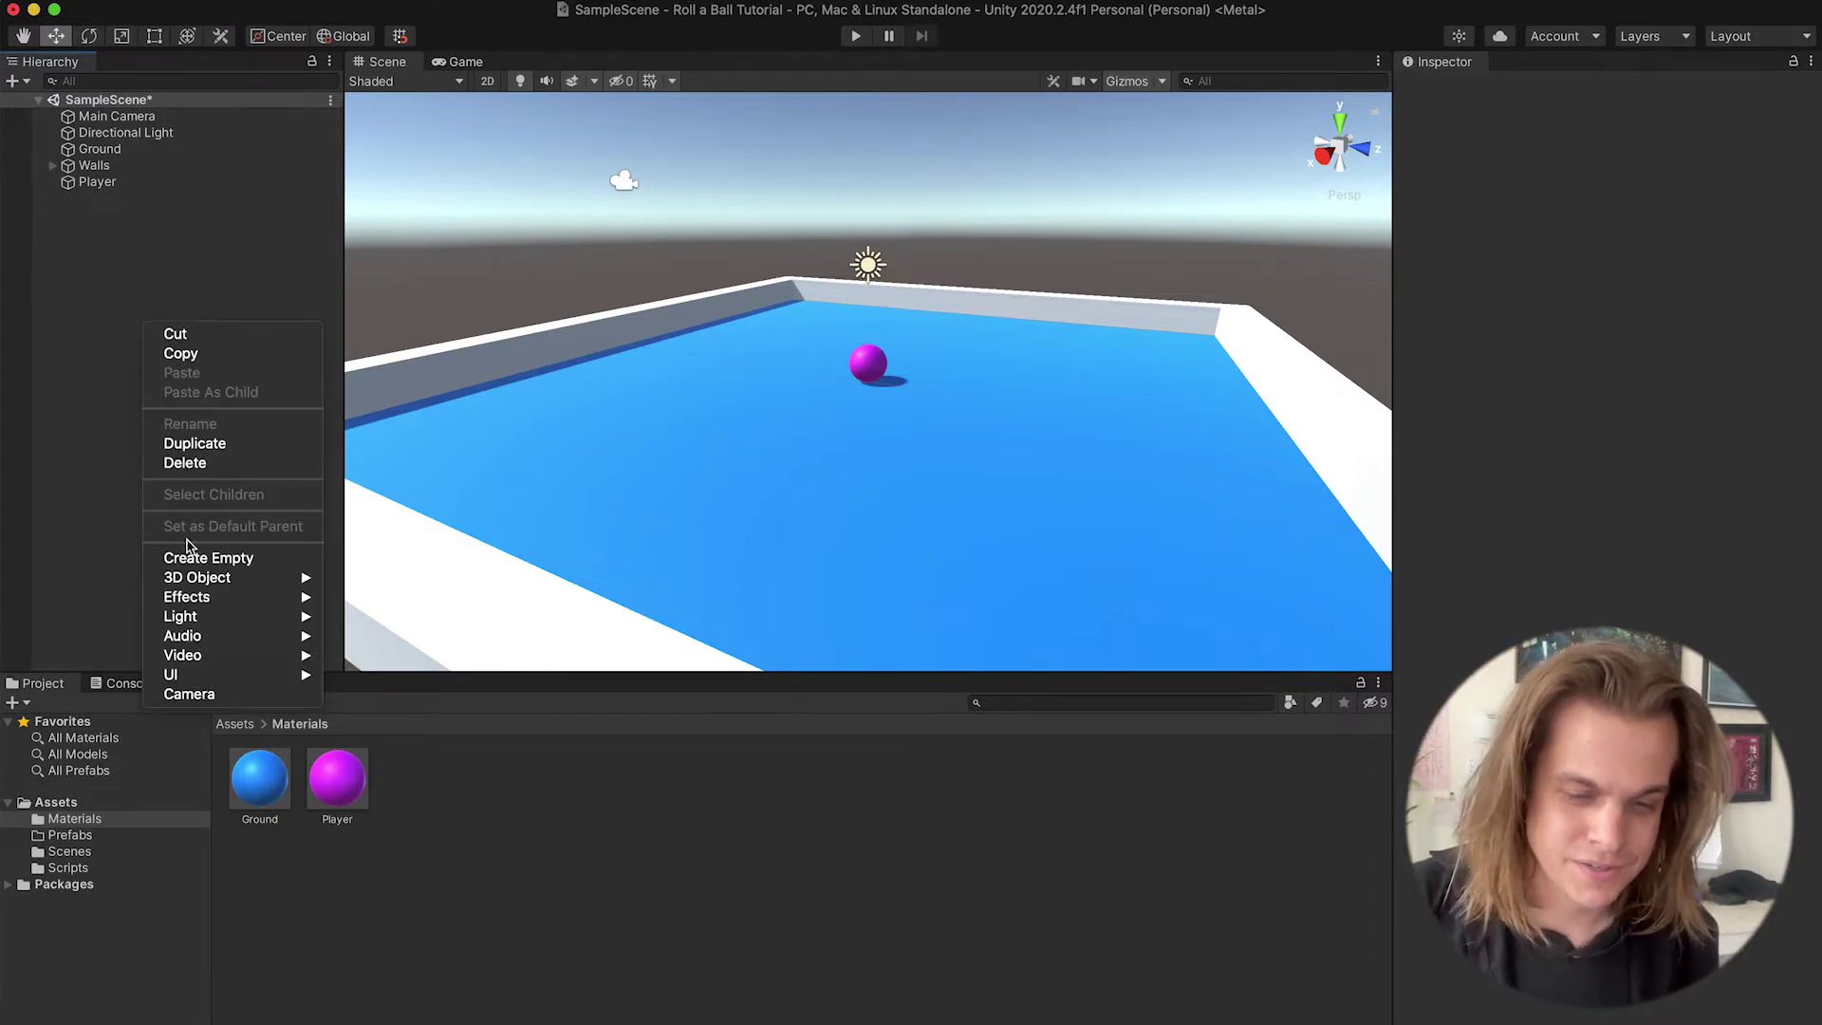
mouse_move(204, 582)
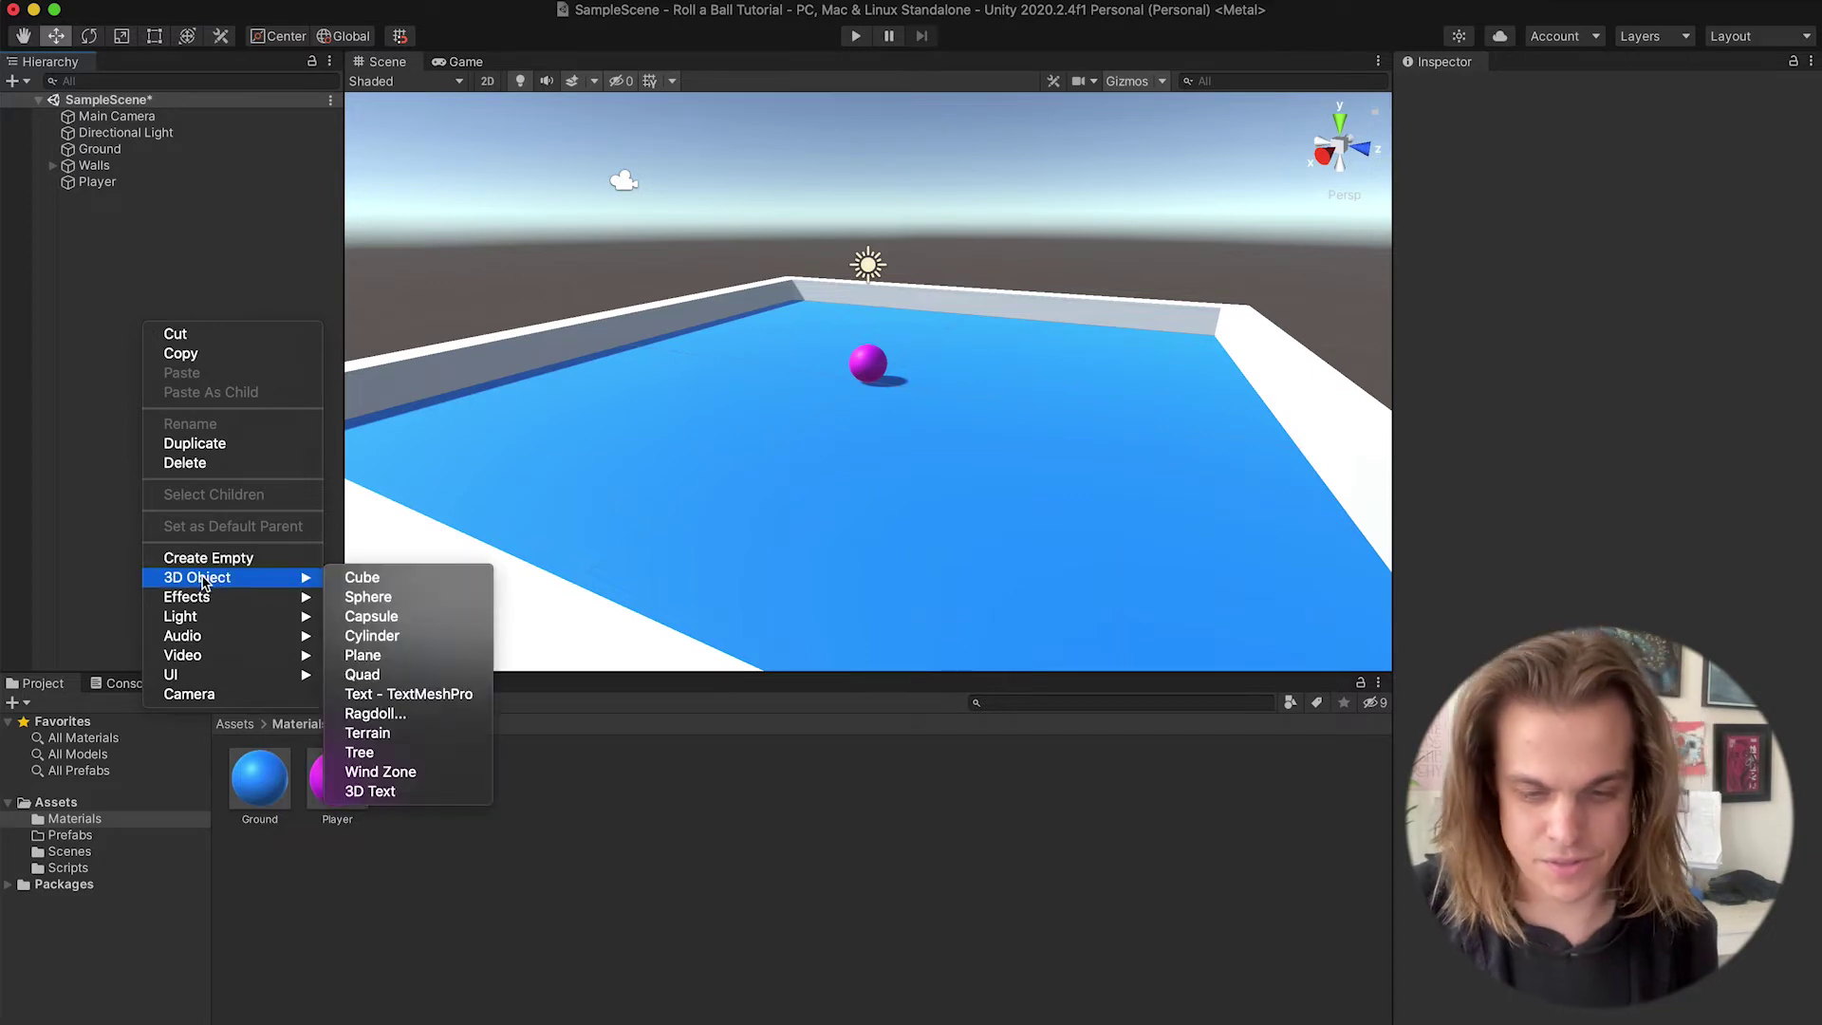
click(375, 586)
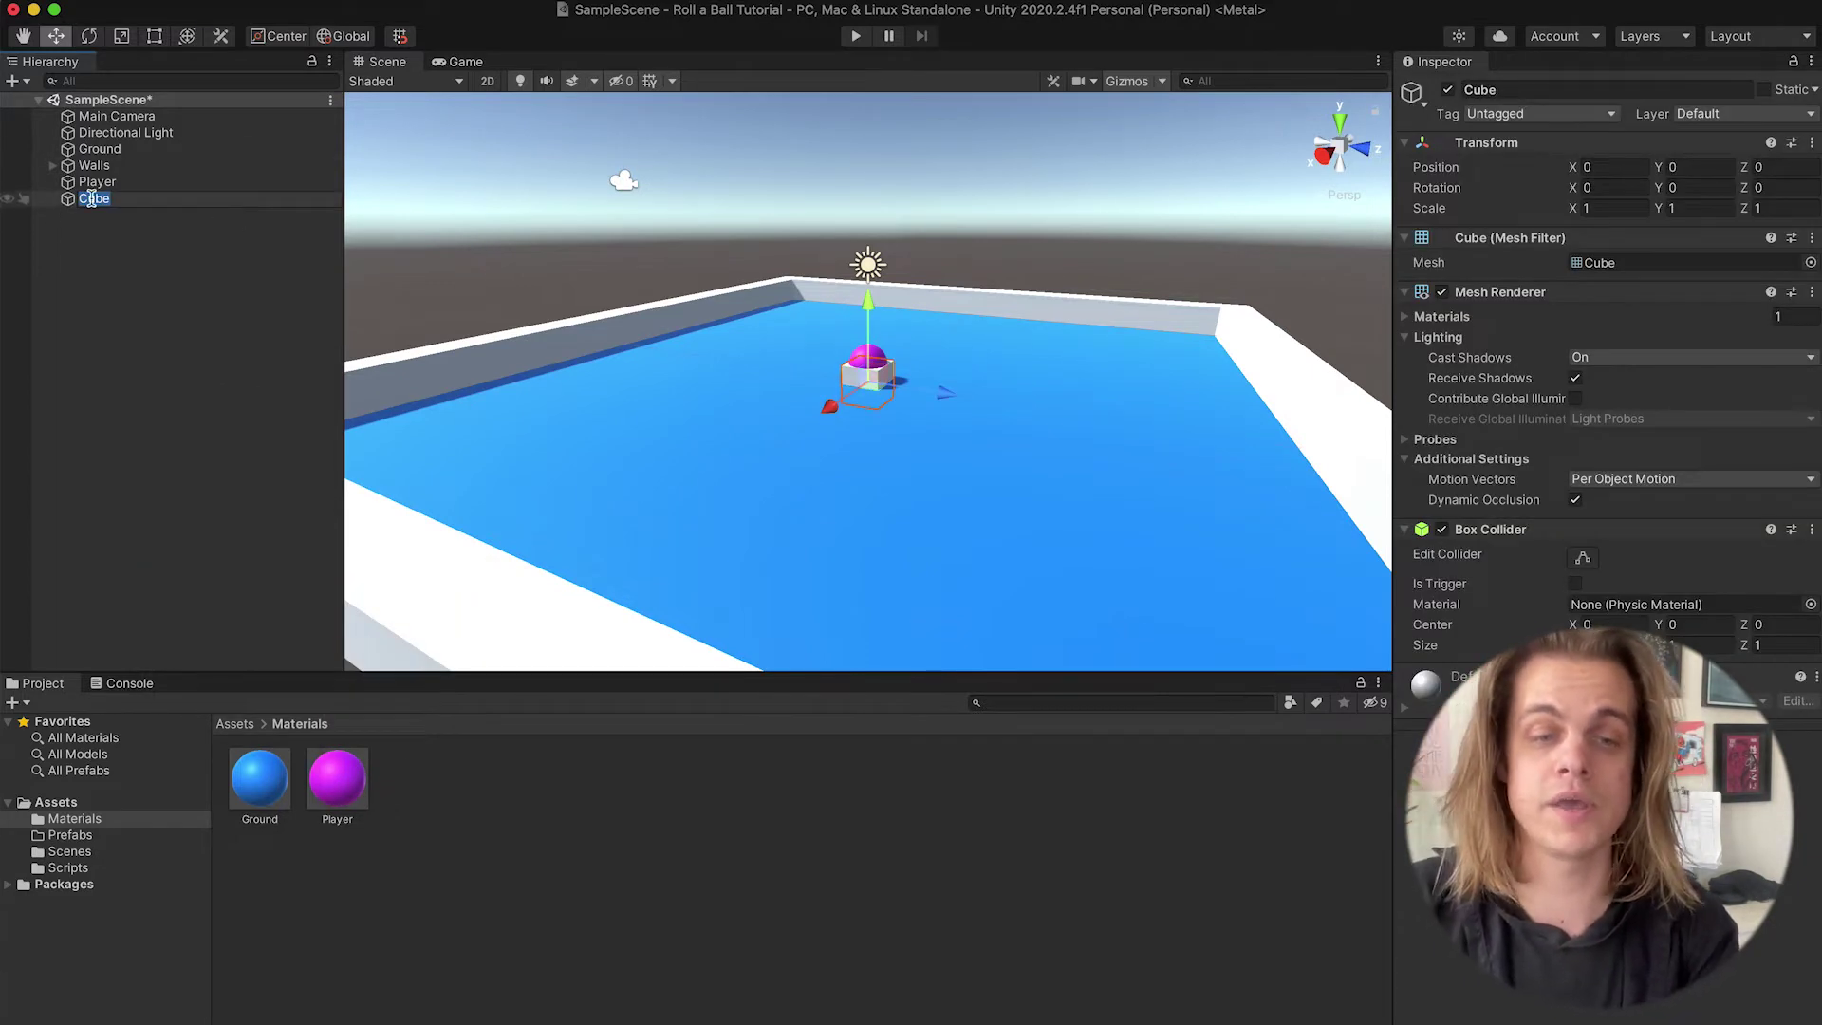
text(Pick Up)
key(Return)
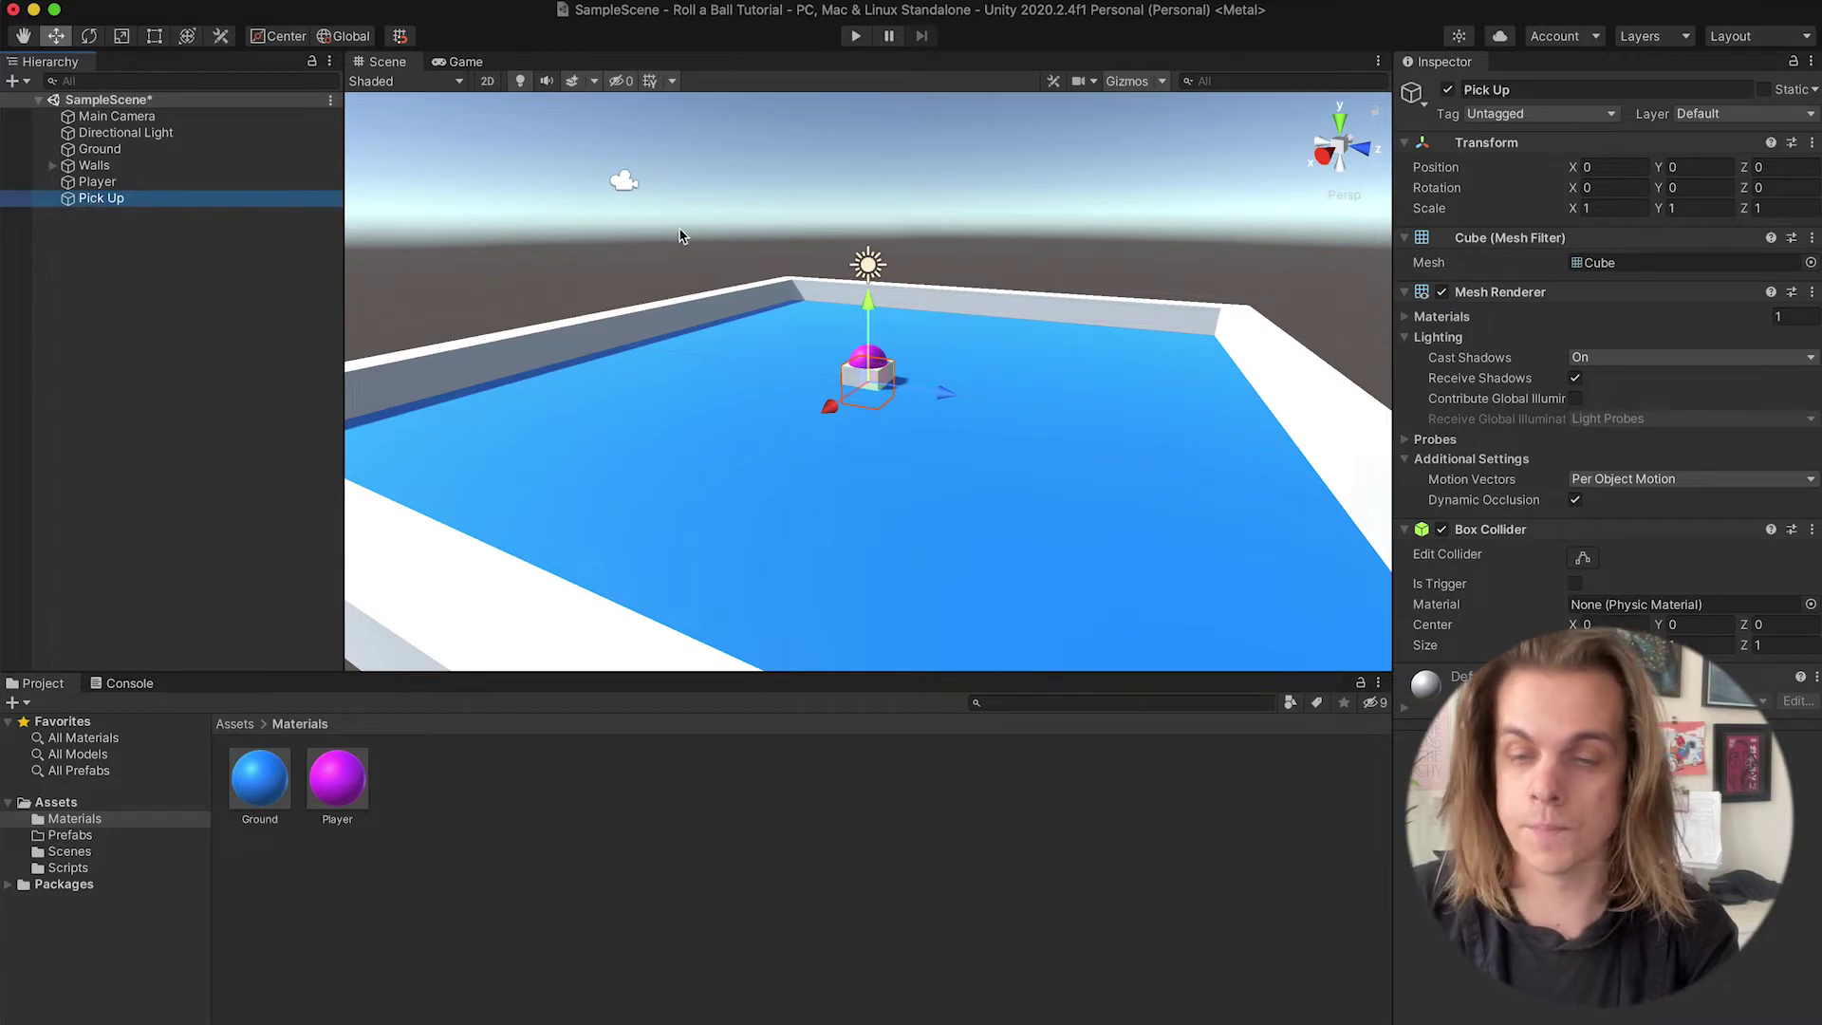
- Rotate the Pick Up cube to 45, 45, 45 and raise it near the left wall
click(1590, 190)
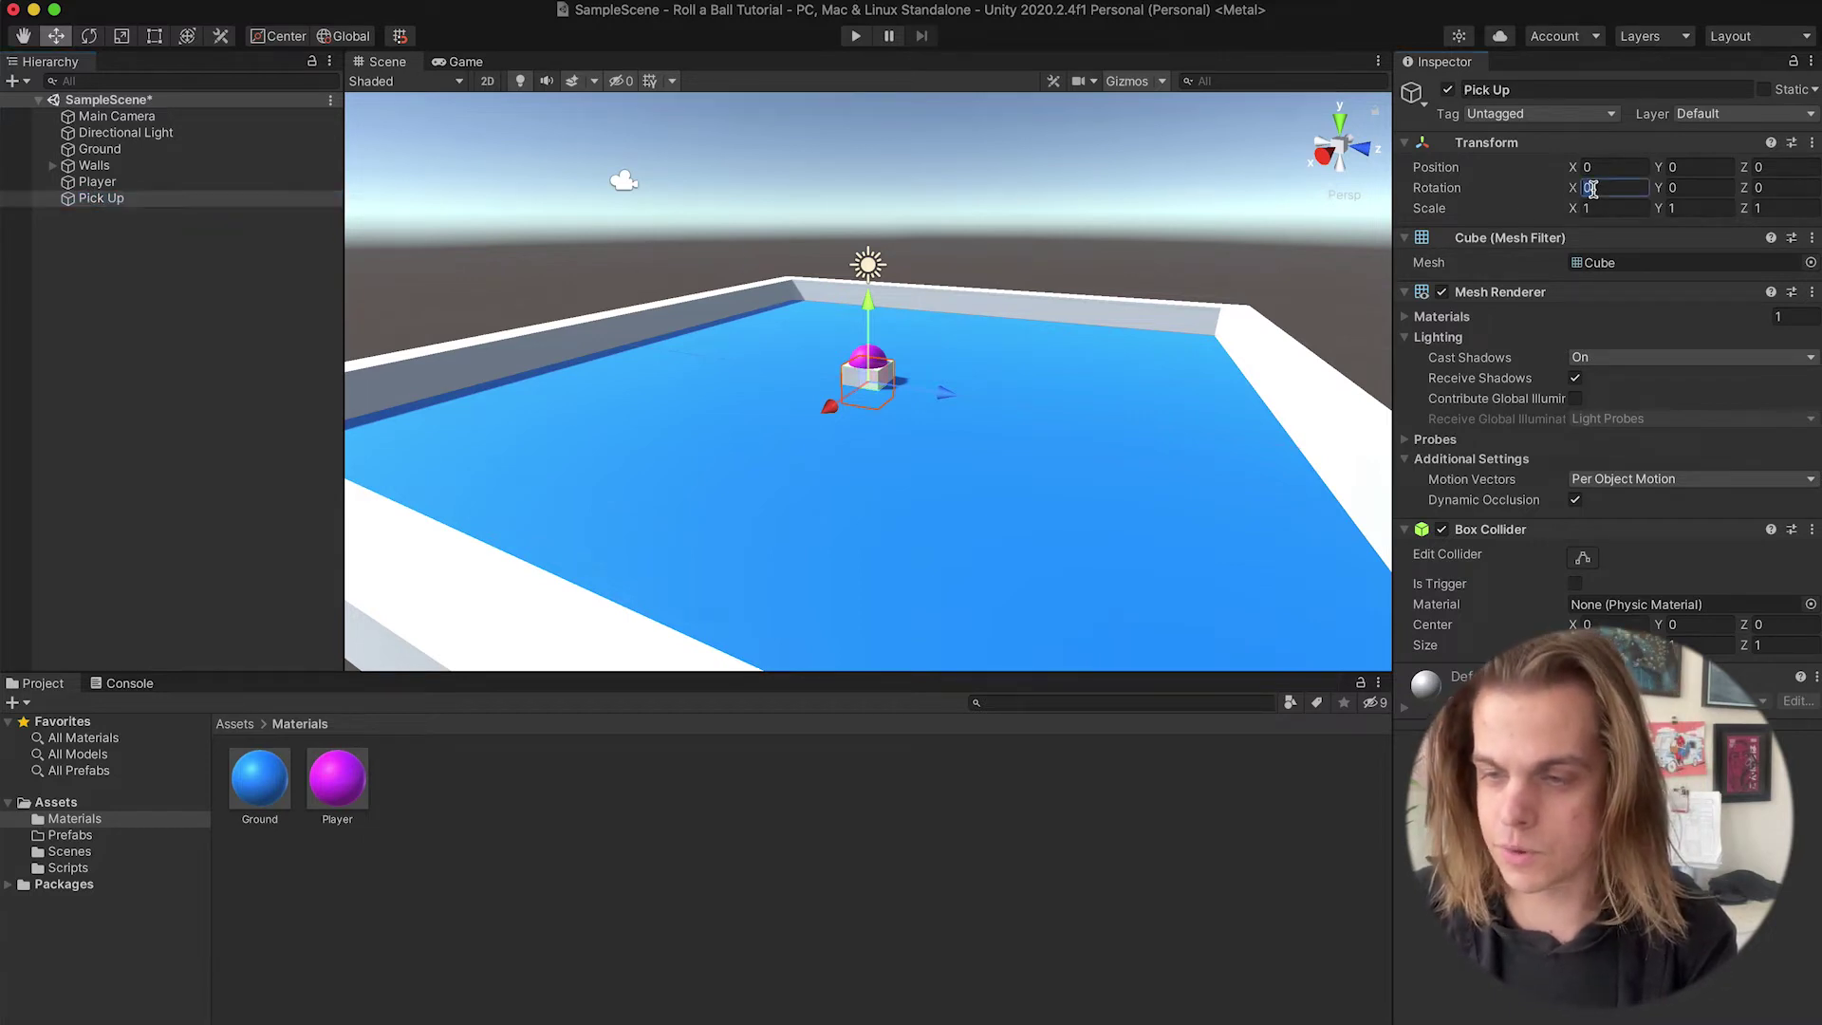
text(35)
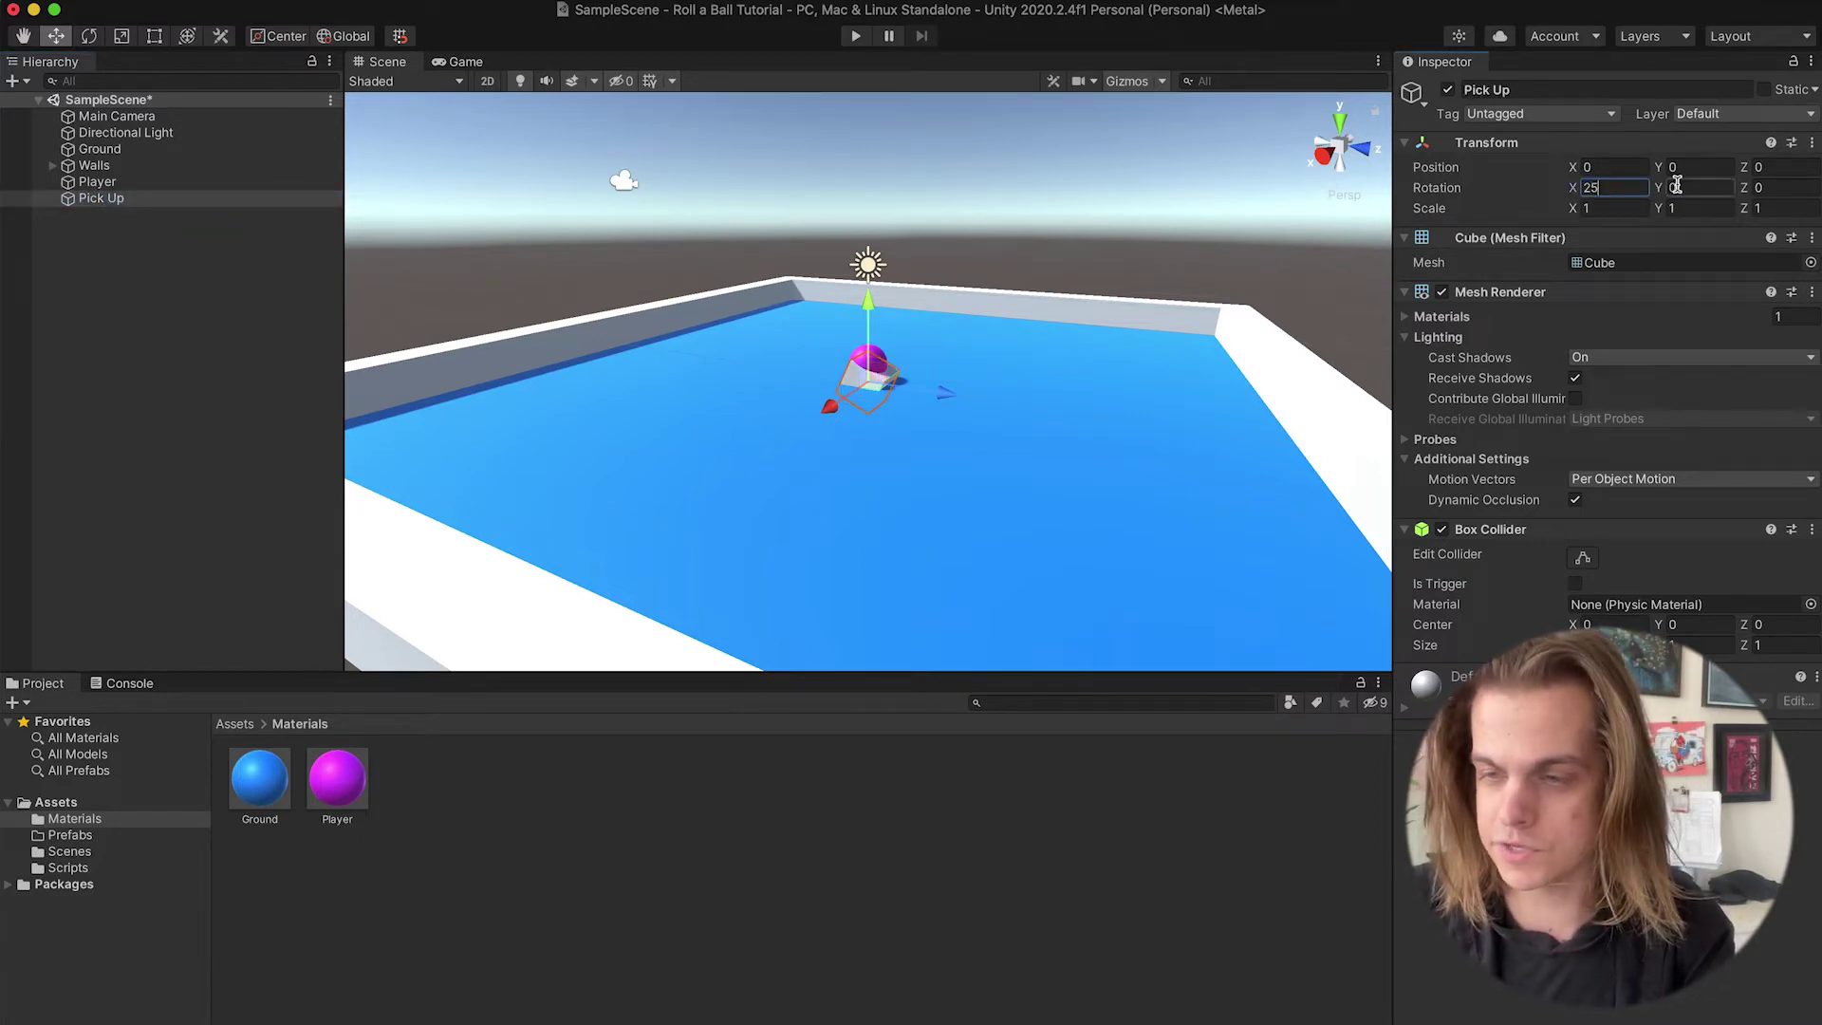
key(BackSpace)
key(BackSpace)
text(45)
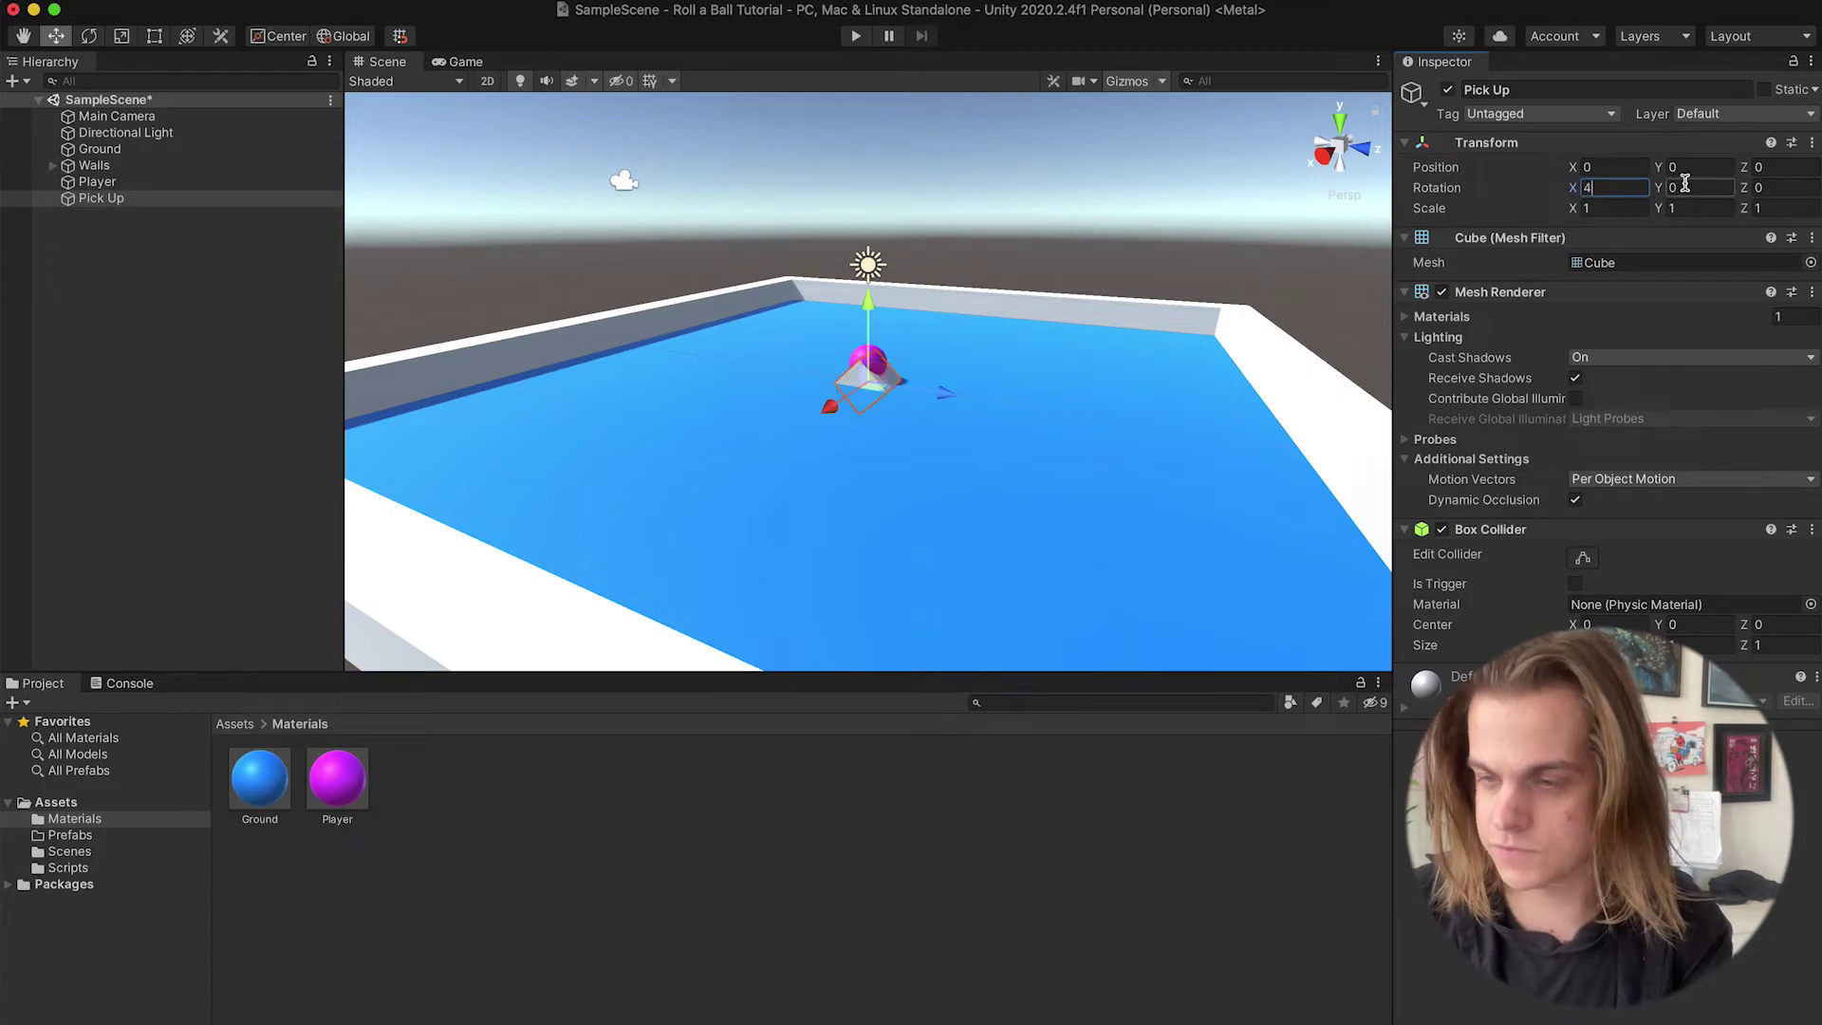
click(1686, 187)
text(45)
click(1758, 187)
text(45)
drag(879, 314, 886, 278)
drag(947, 362, 777, 316)
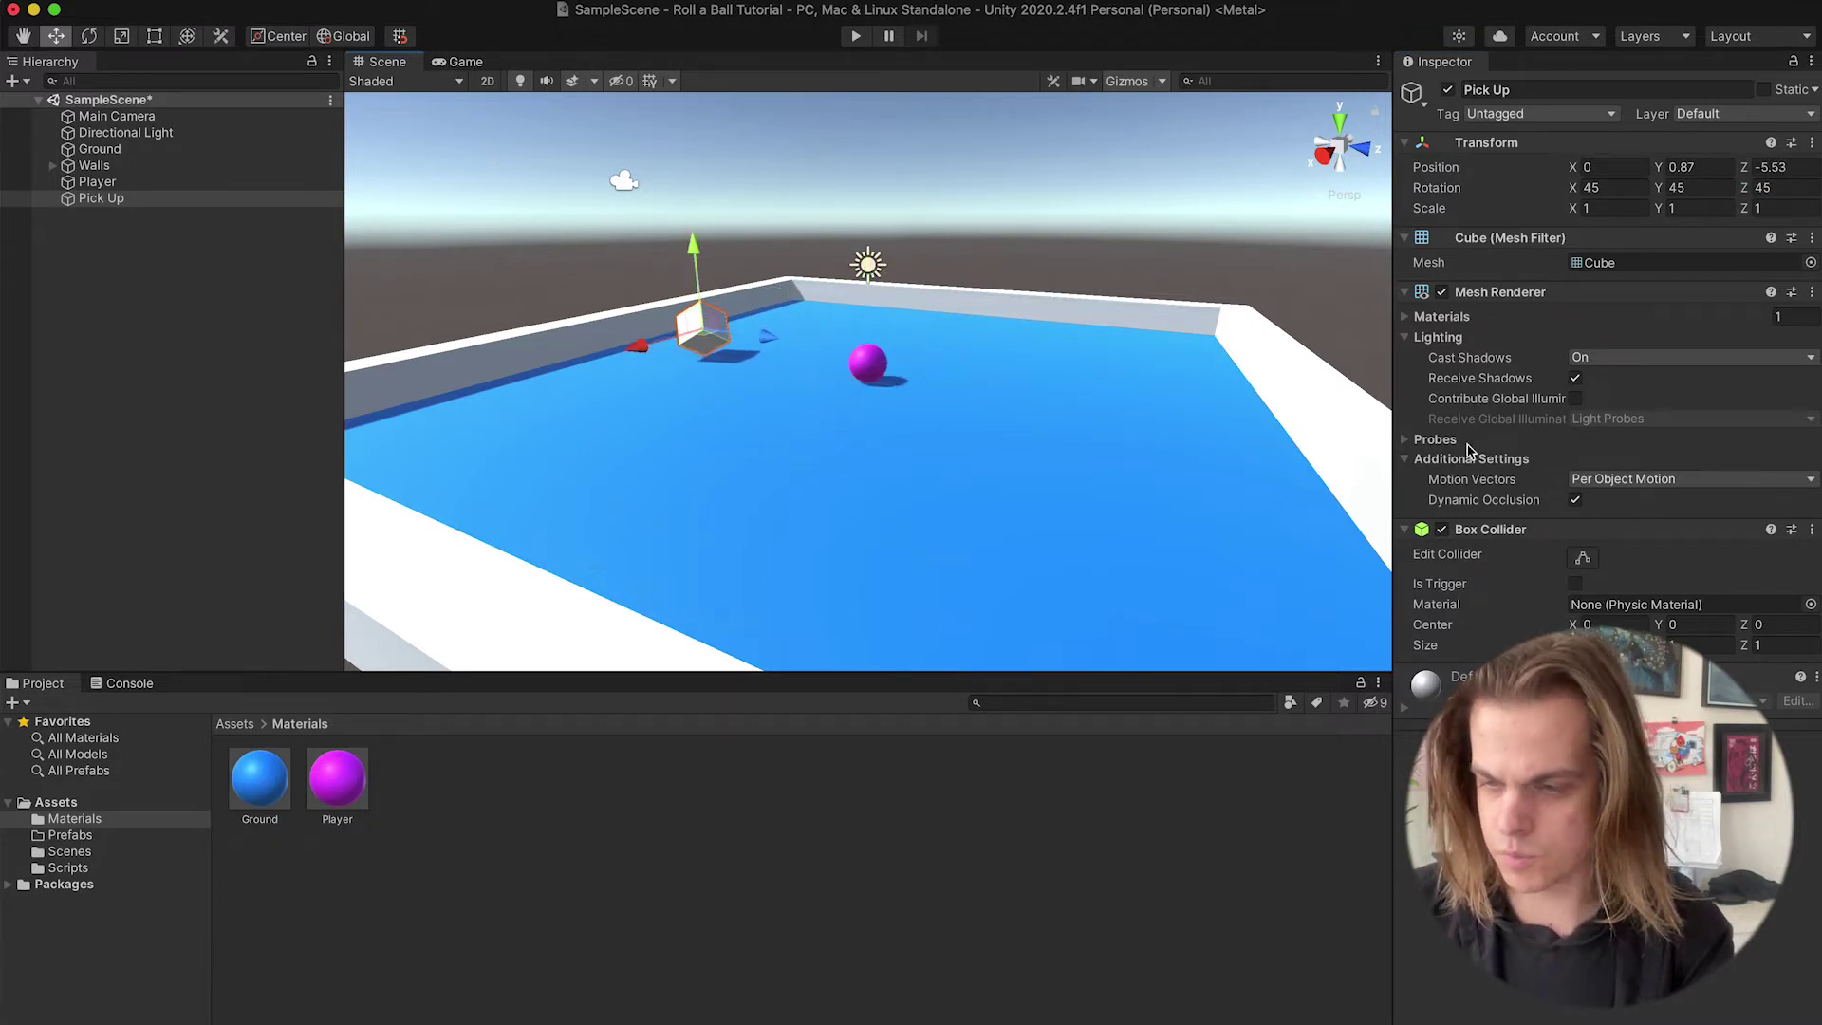
- Add a Physics > Rigidbody component to the Pick Up cube in the Inspector
click(1568, 752)
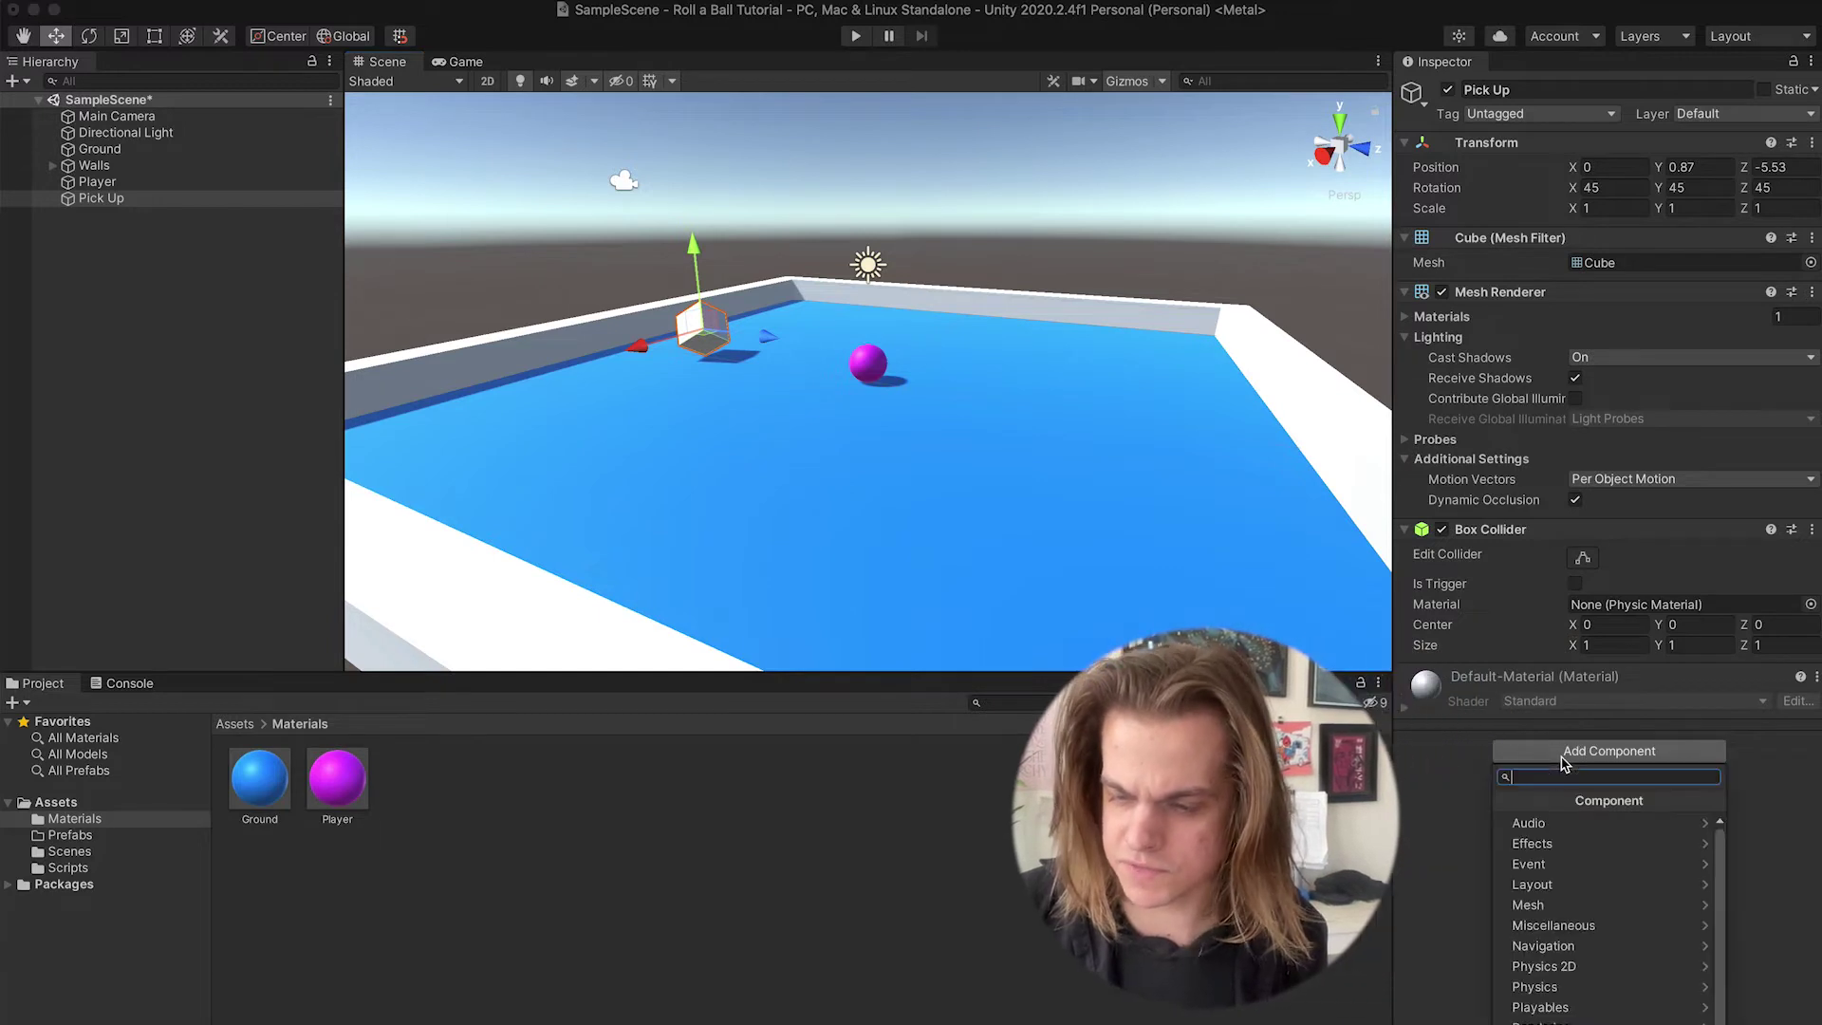
click(1555, 989)
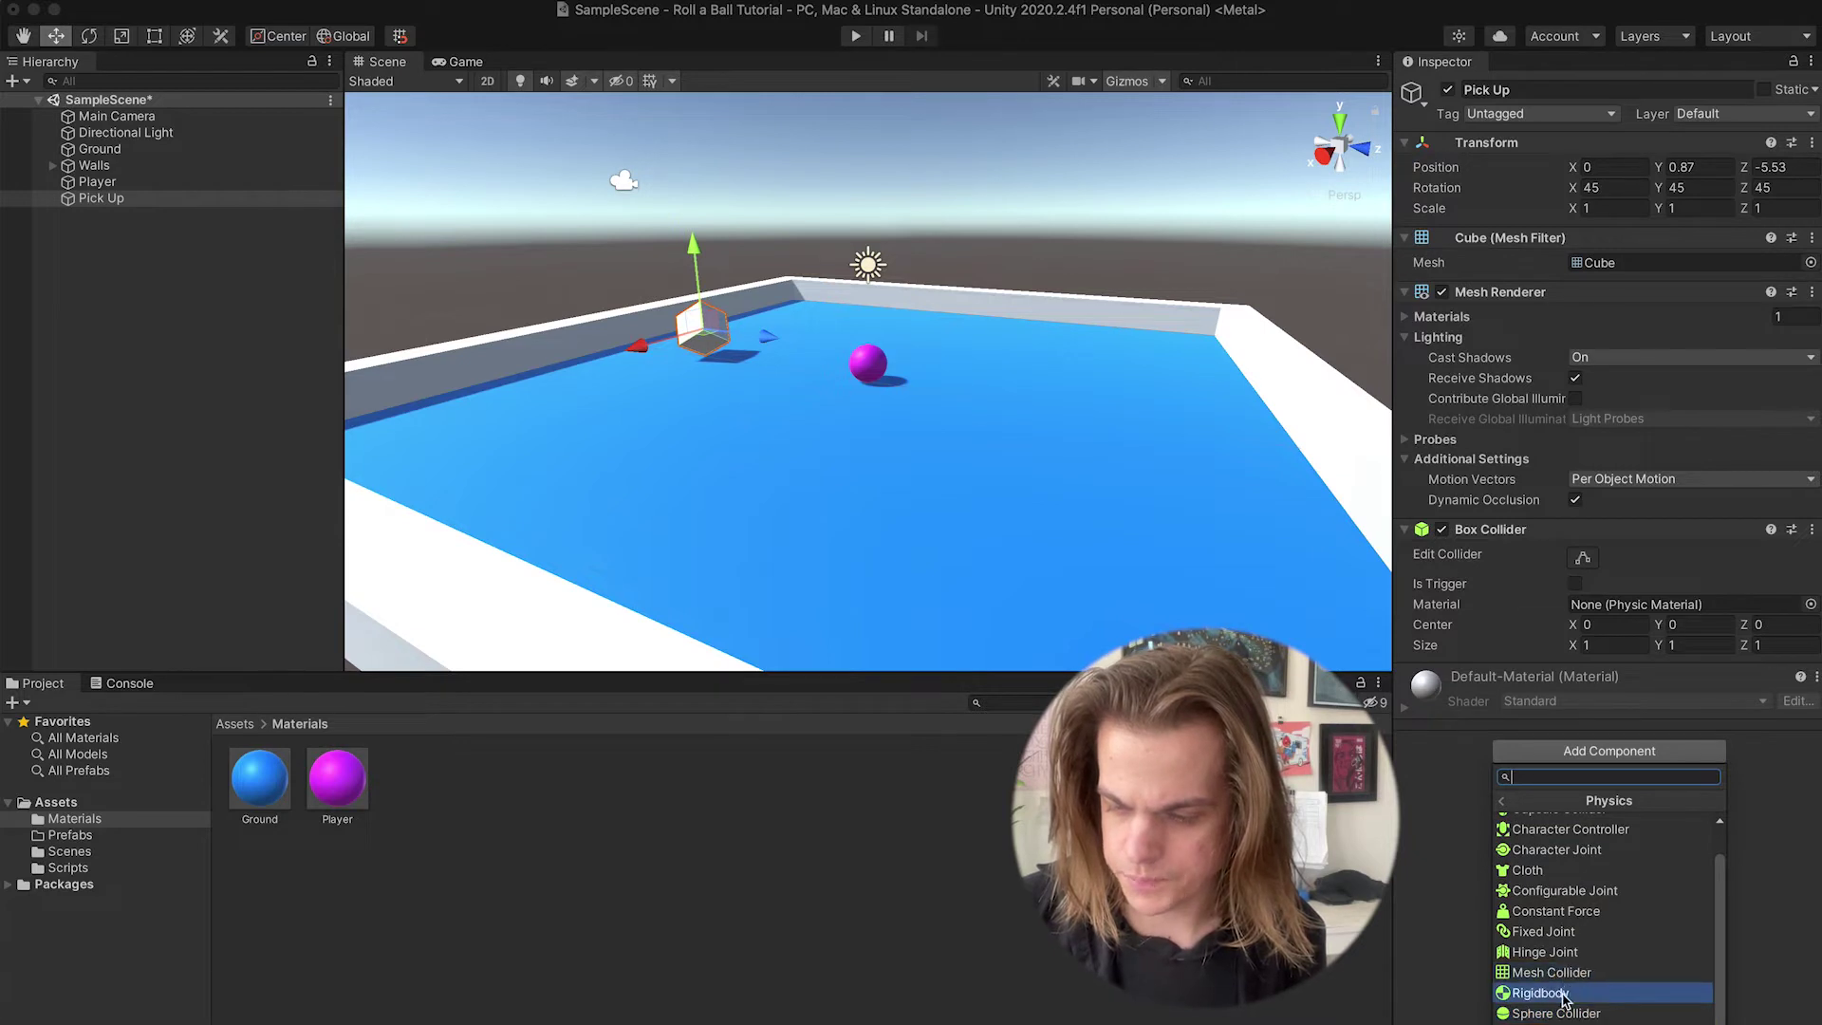
click(1565, 995)
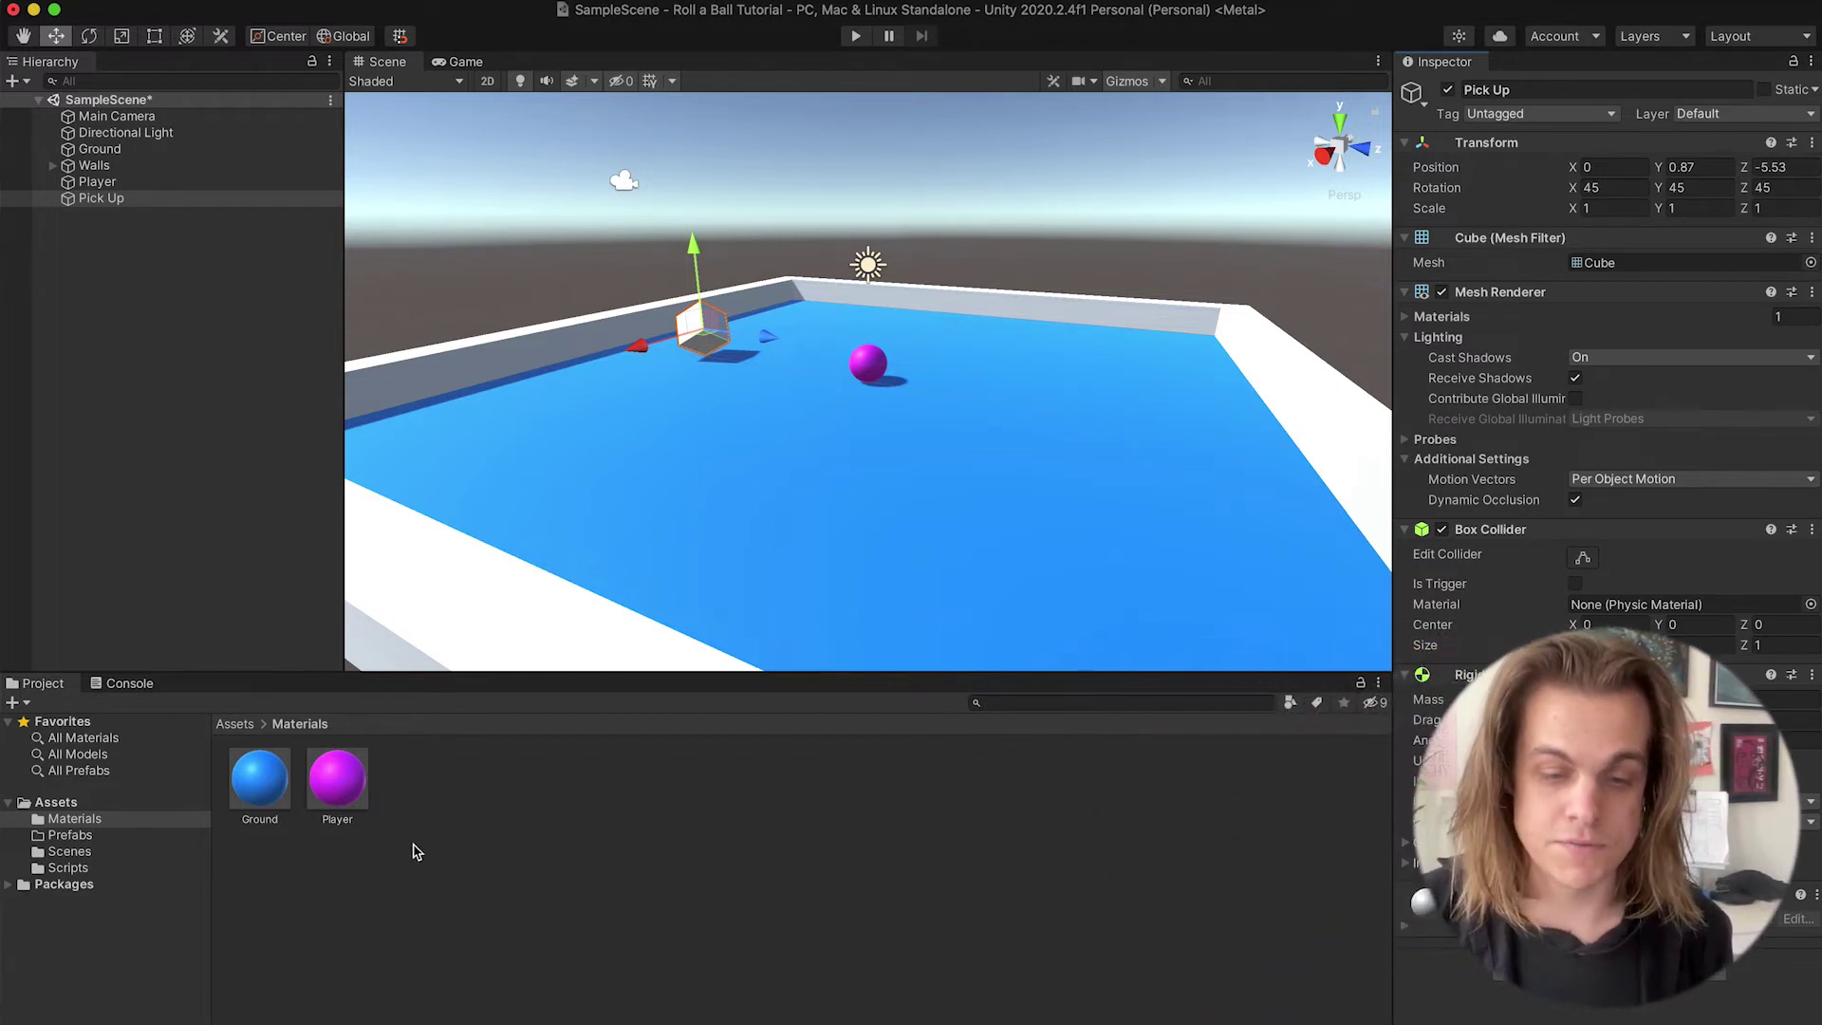
- Create a new material named Pick Up in the Materials folder
right_click(441, 814)
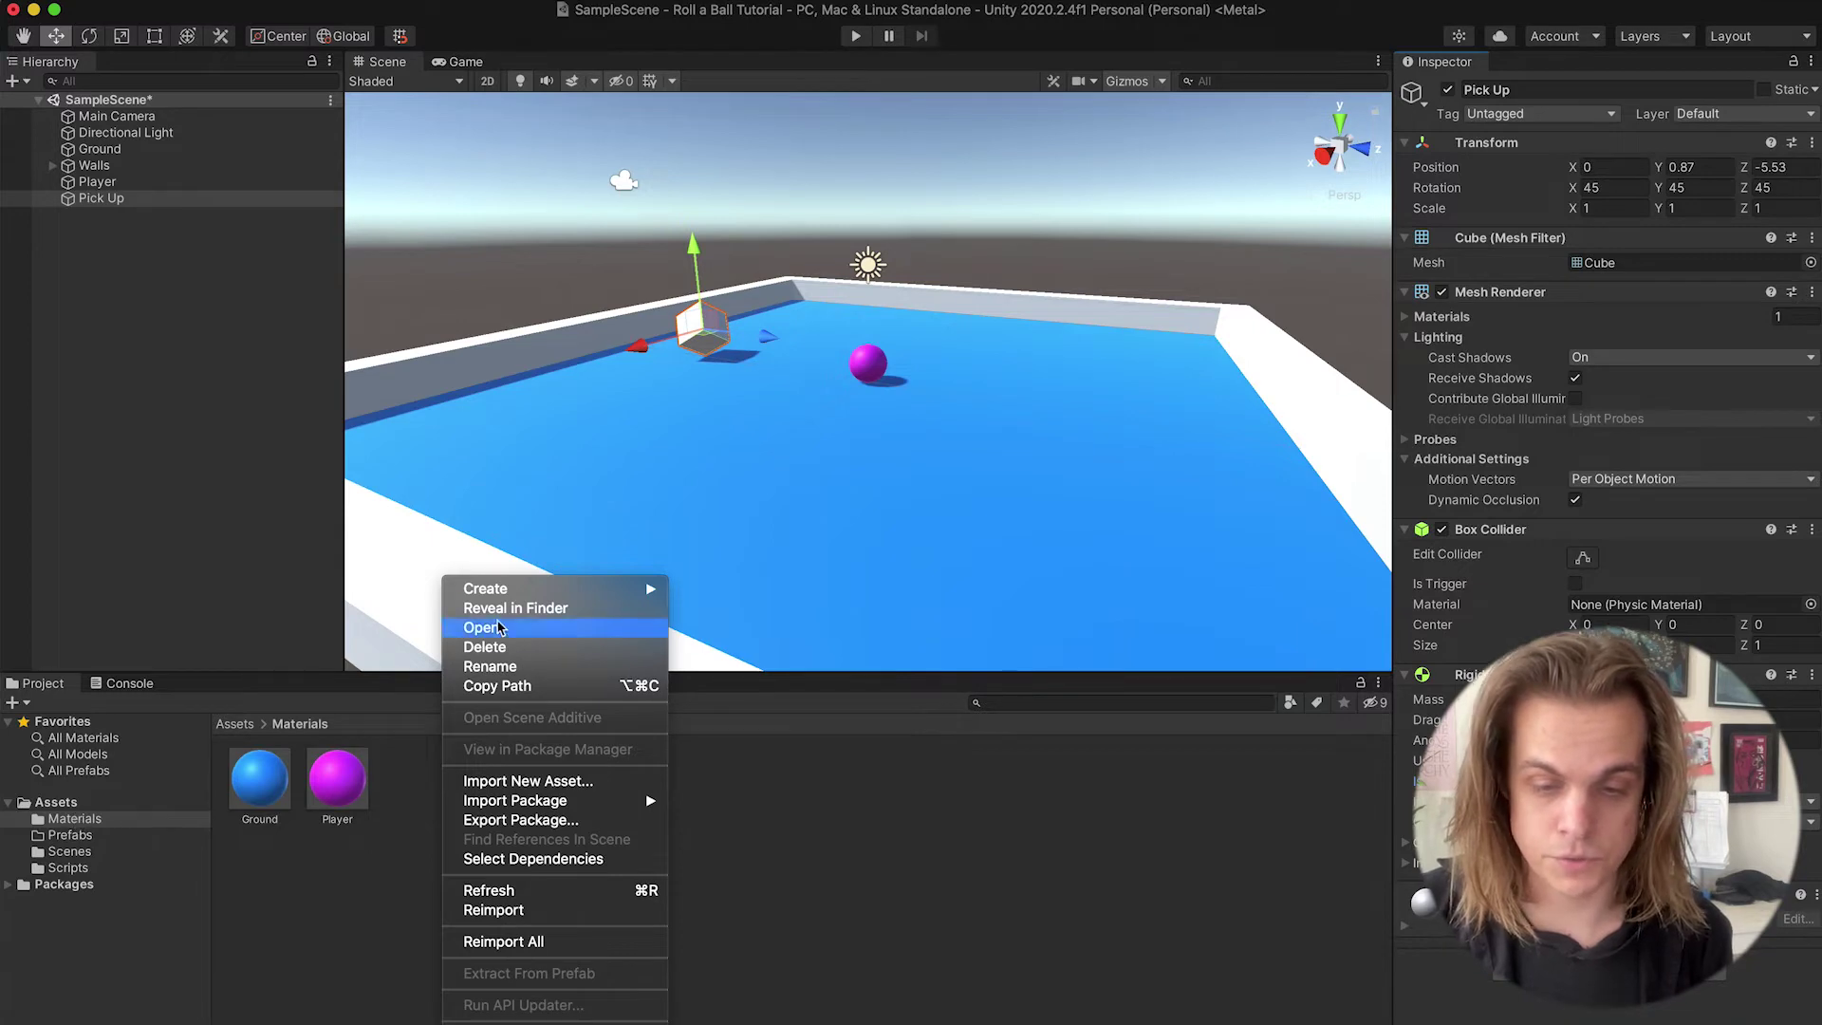
mouse_move(512, 588)
click(758, 680)
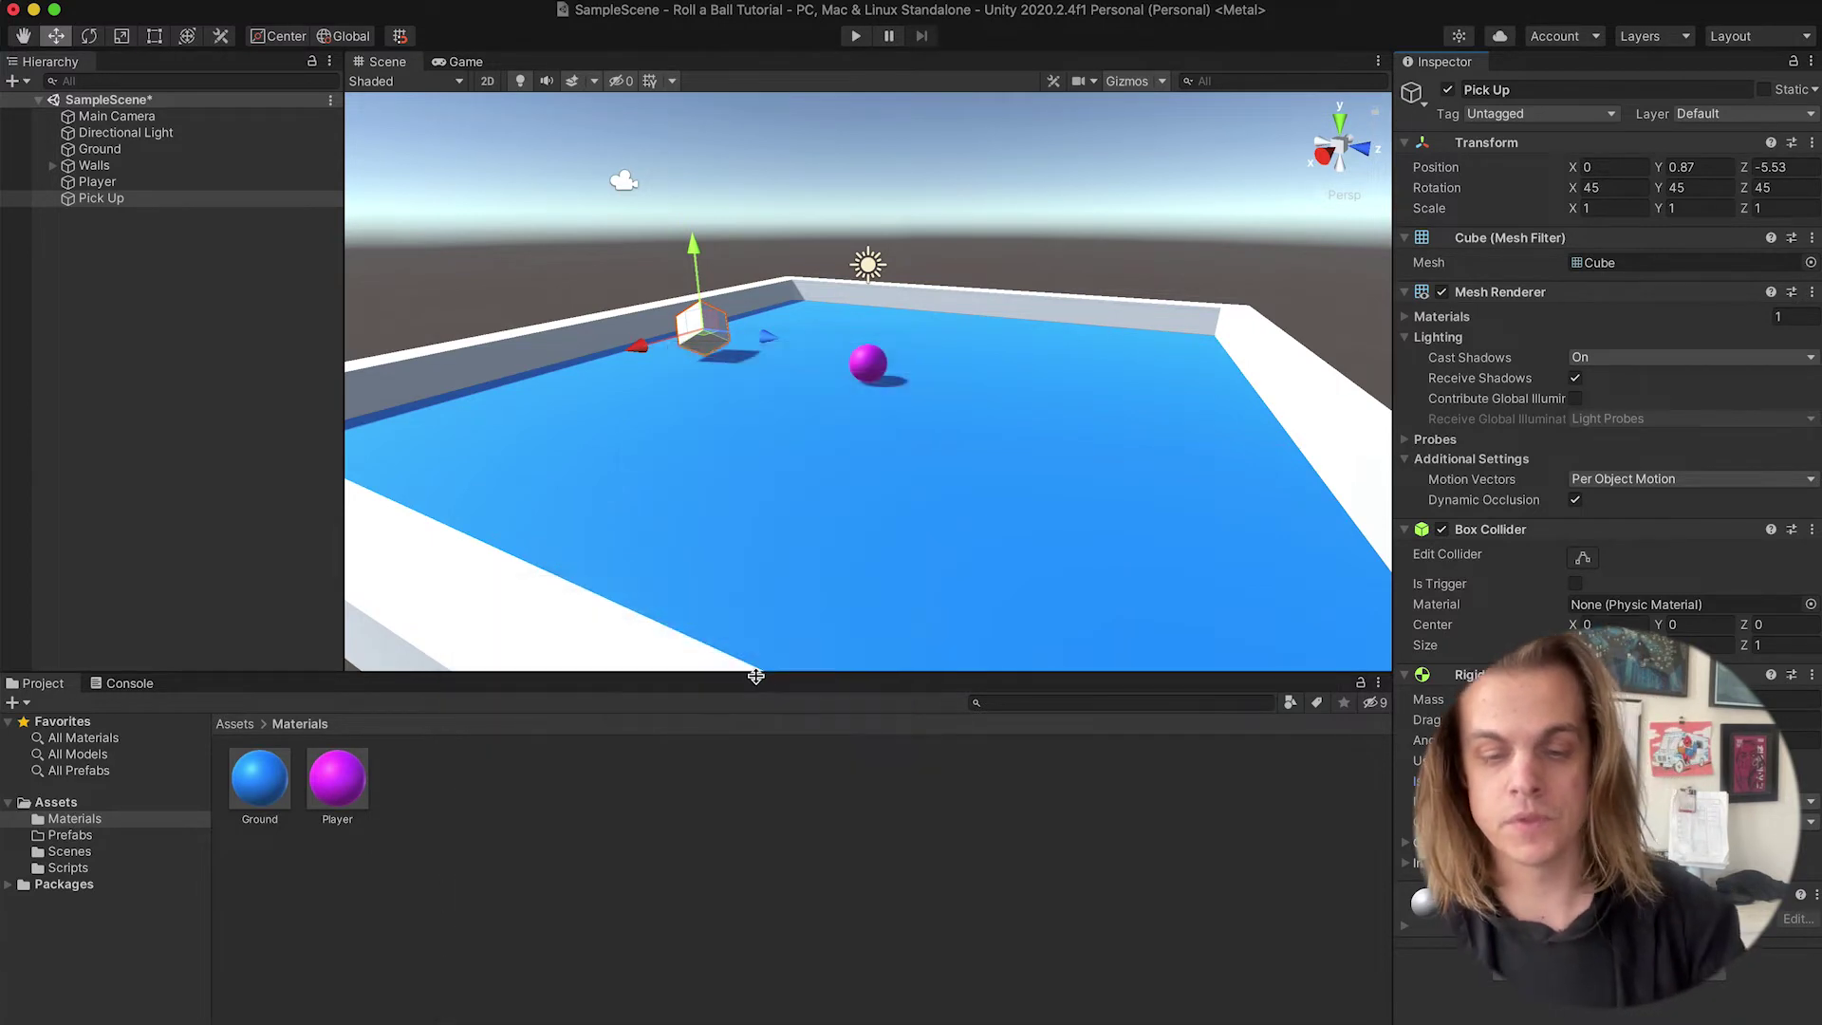
text(Pick Up)
key(Return)
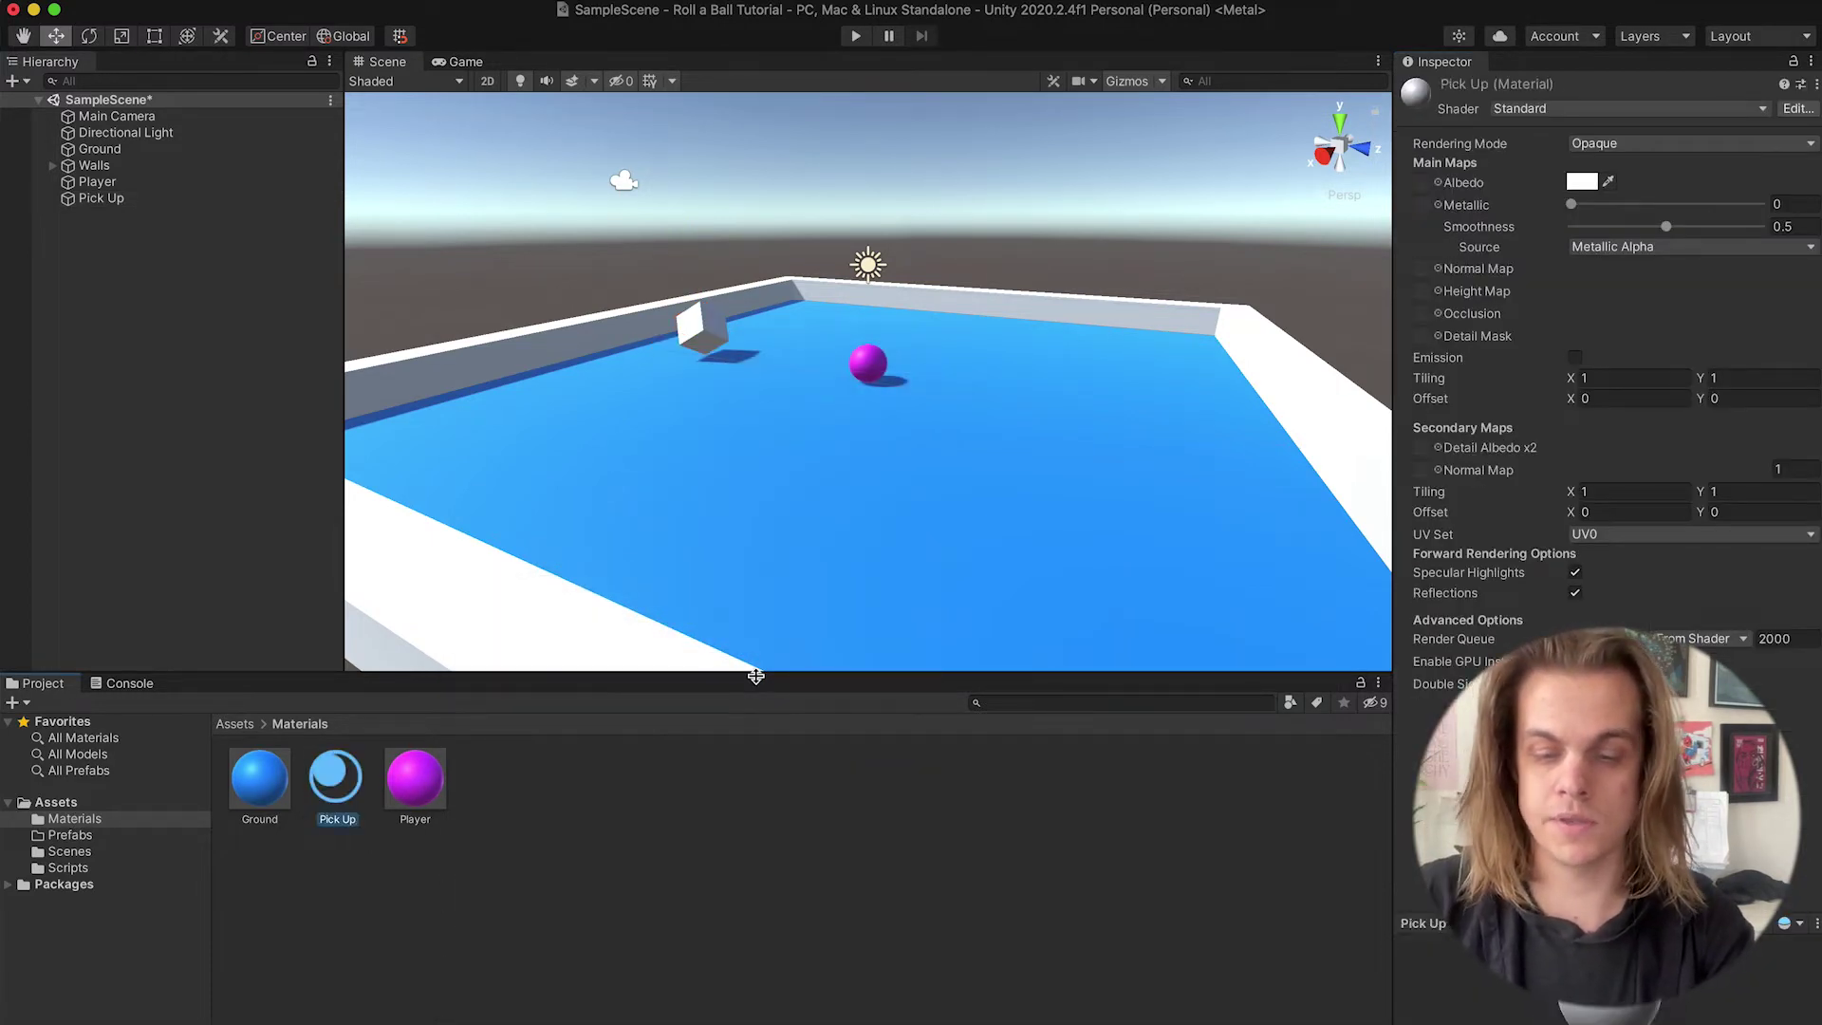
- Set the Pick Up material's base colour to saturated yellow and apply it to the cube
click(1579, 182)
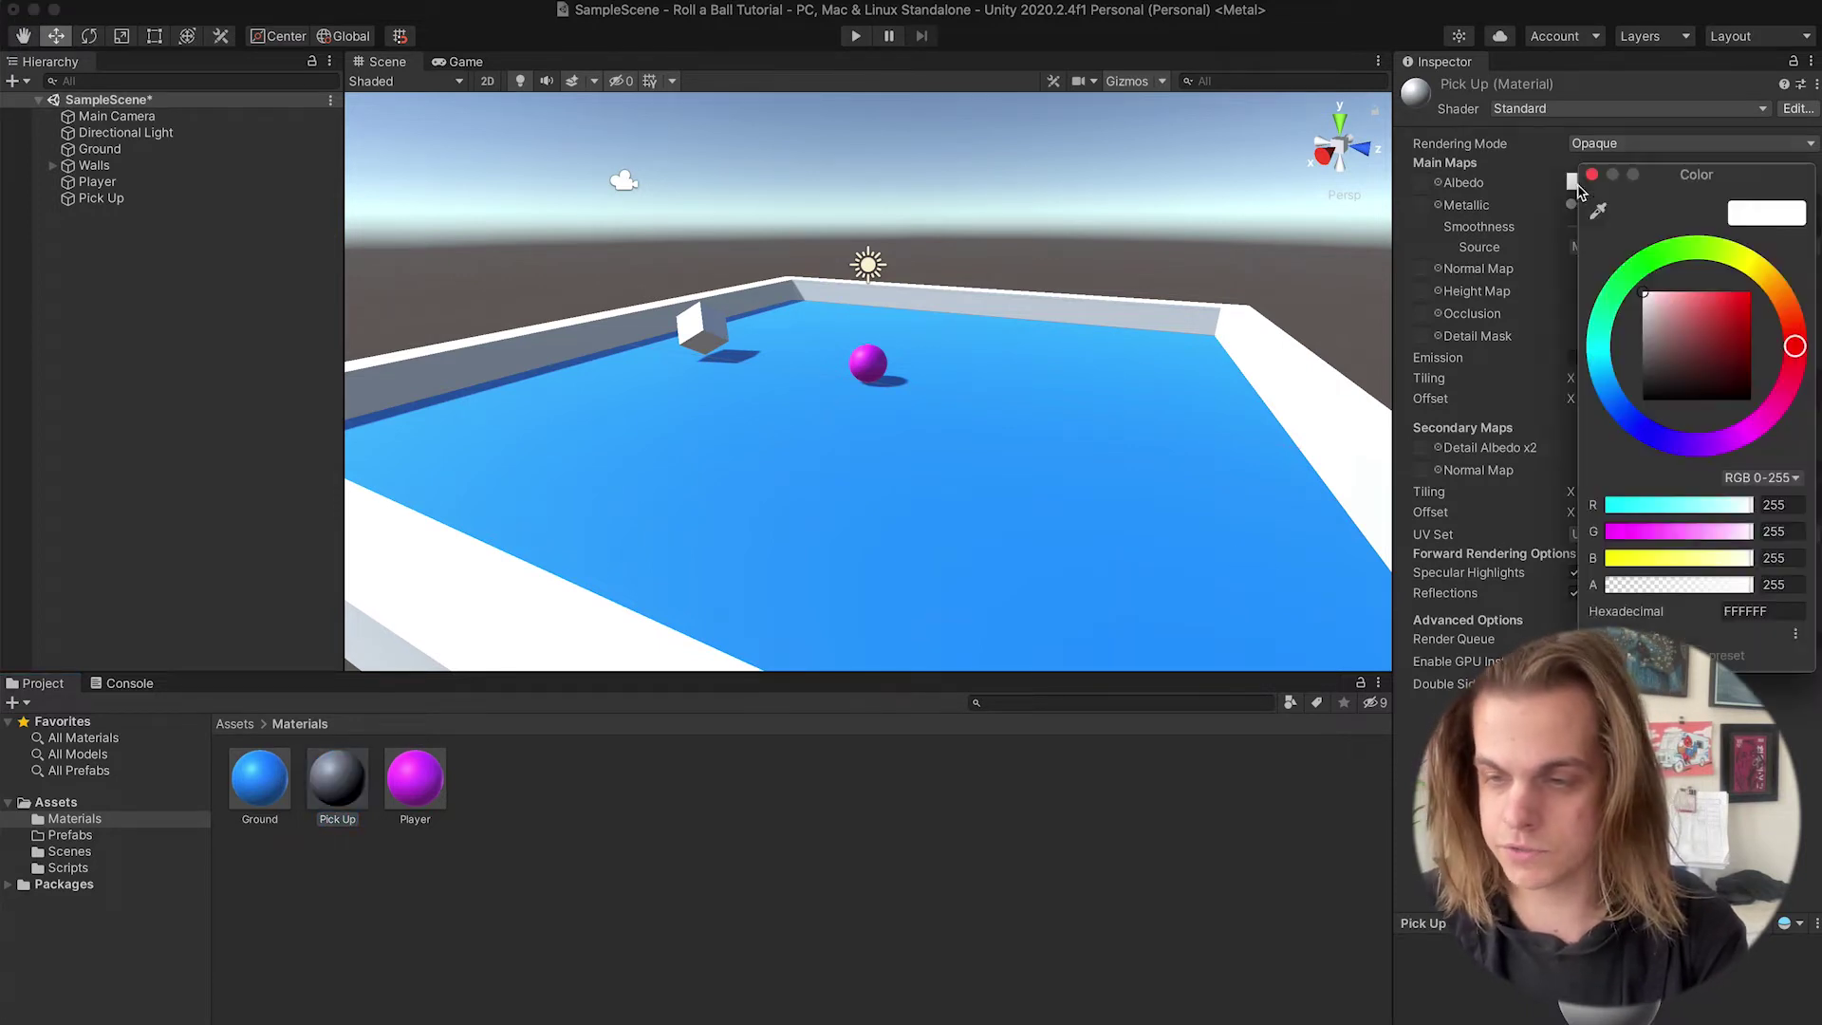
drag(1687, 247, 1751, 273)
drag(1712, 353, 1751, 292)
drag(337, 778, 288, 244)
drag(708, 380, 705, 332)
click(1592, 176)
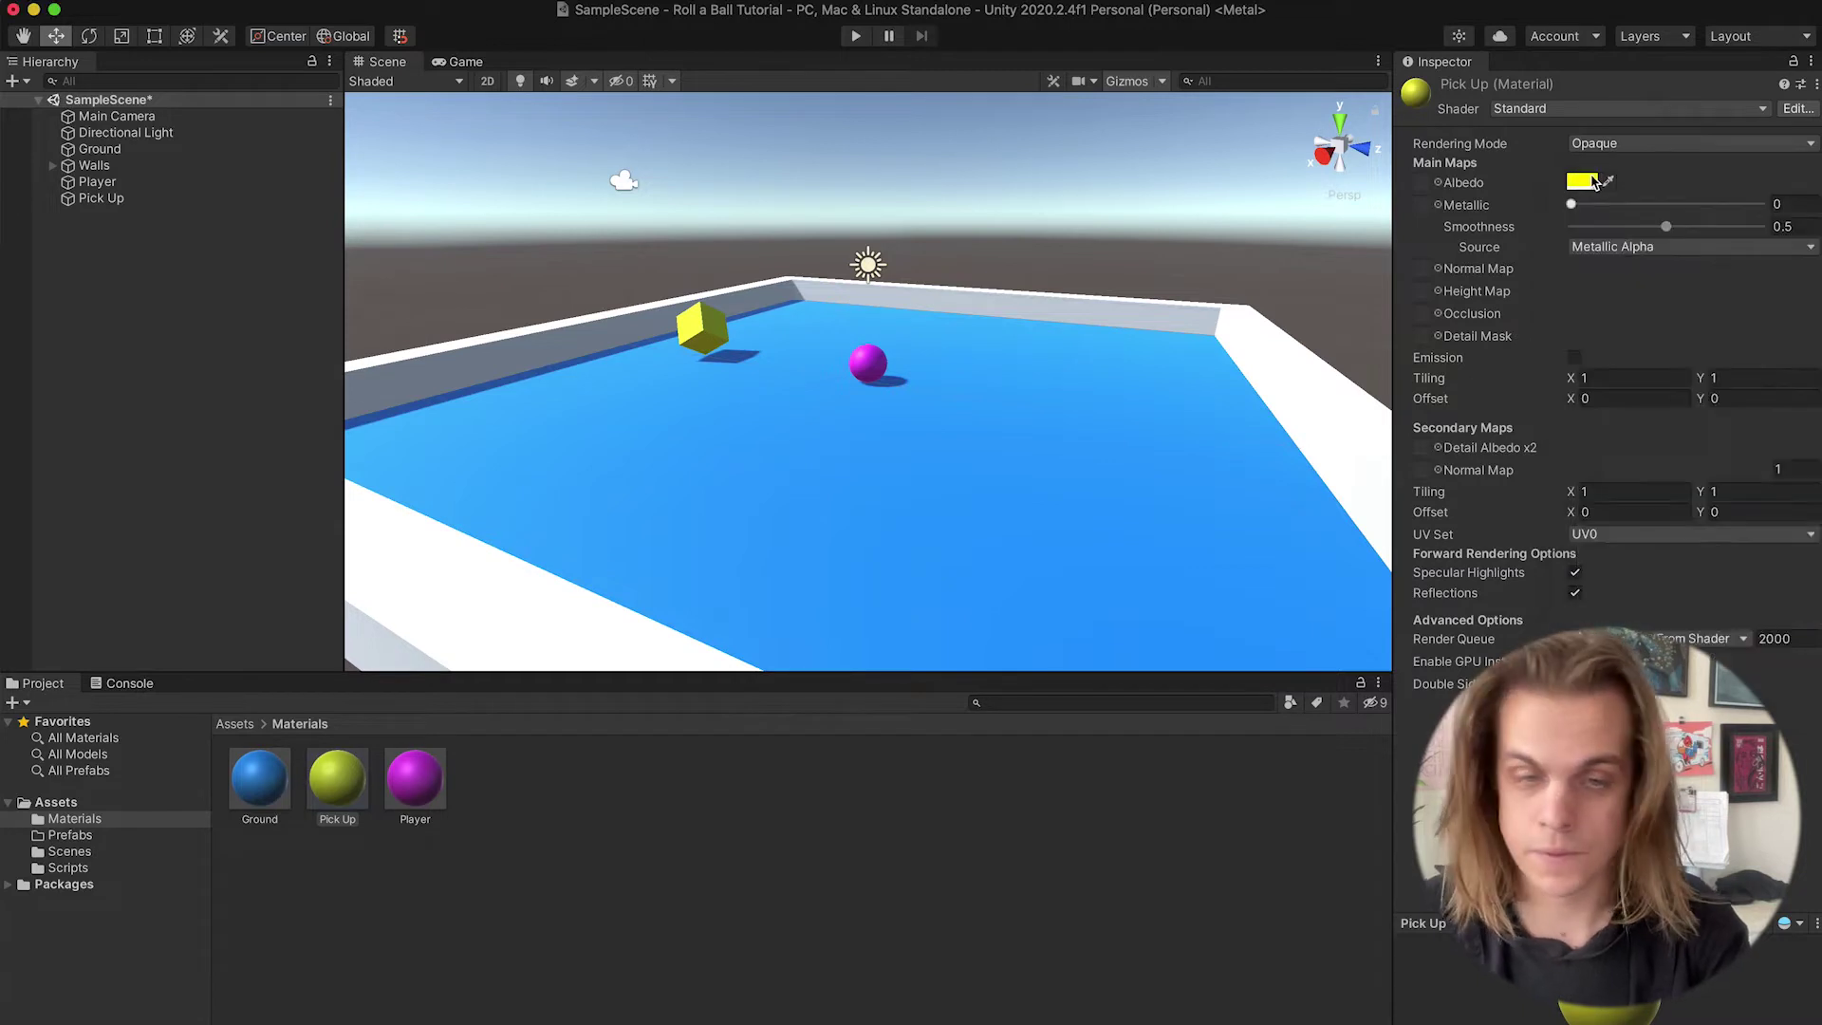
click(169, 283)
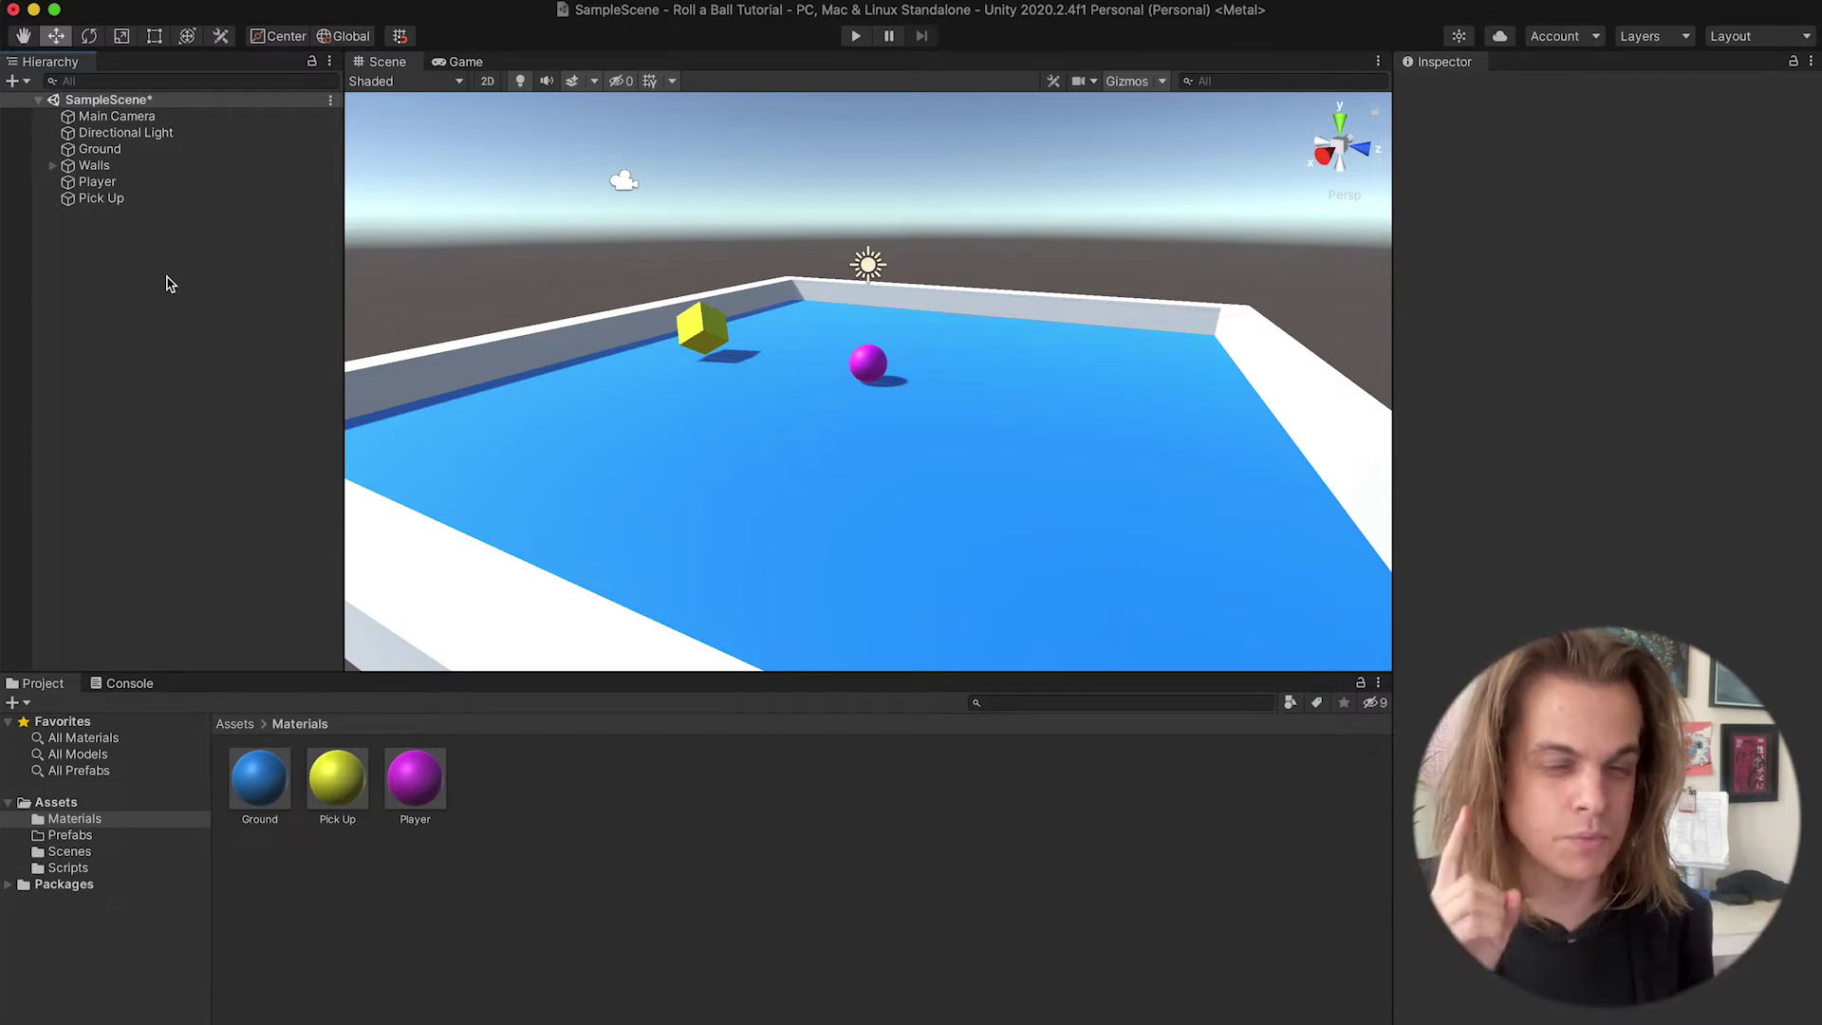
- Drag the Pick Up cube from the Hierarchy into the Prefabs folder to make a prefab
click(55, 802)
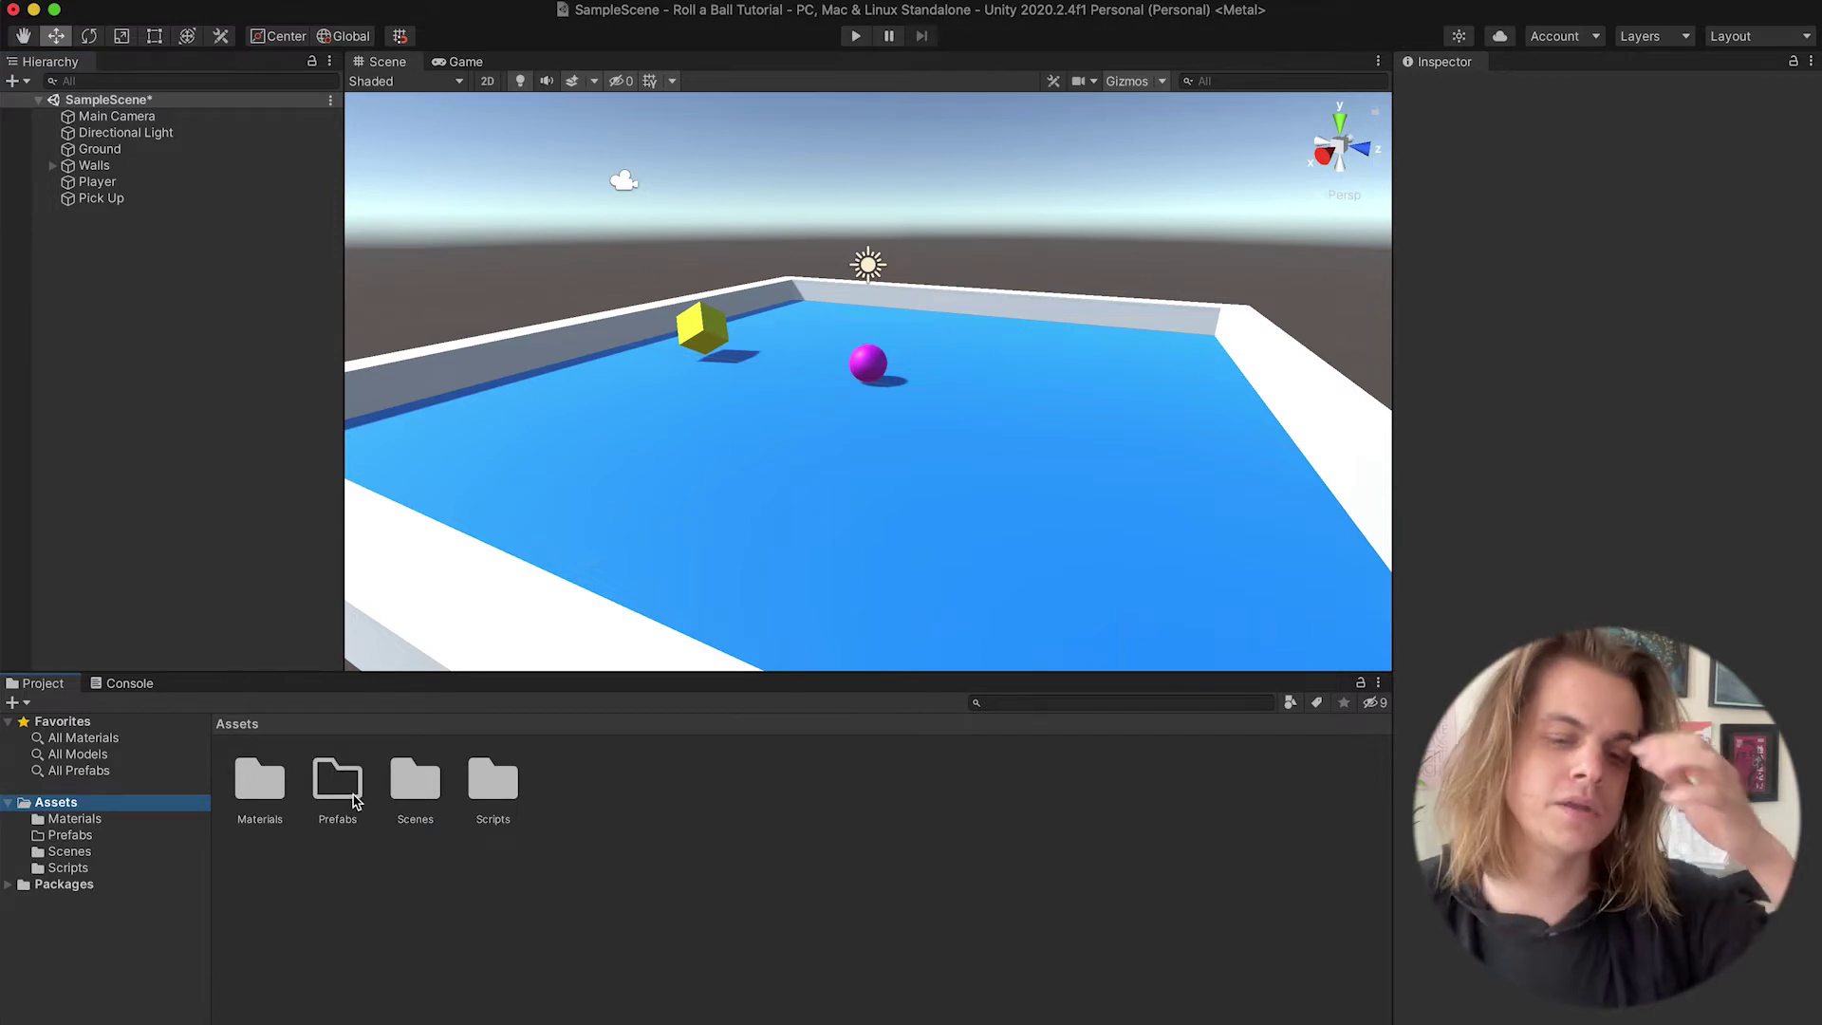
double_click(338, 780)
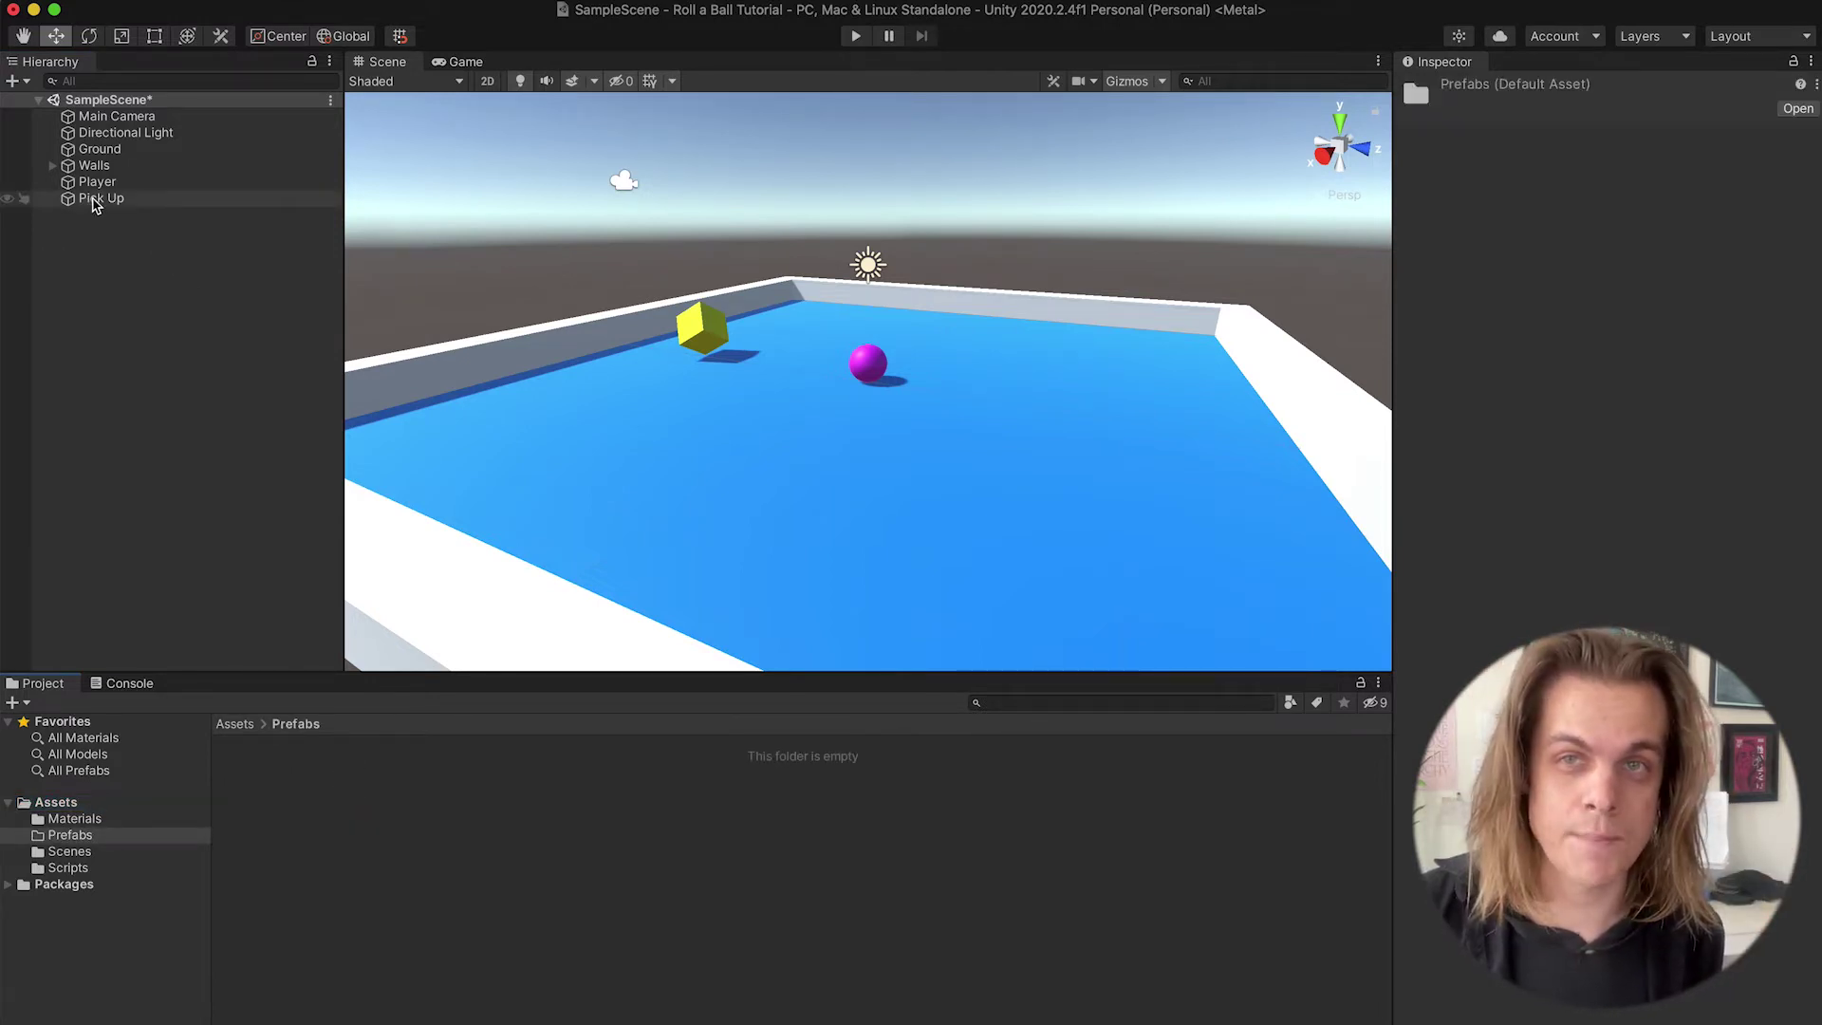
drag(93, 204, 330, 799)
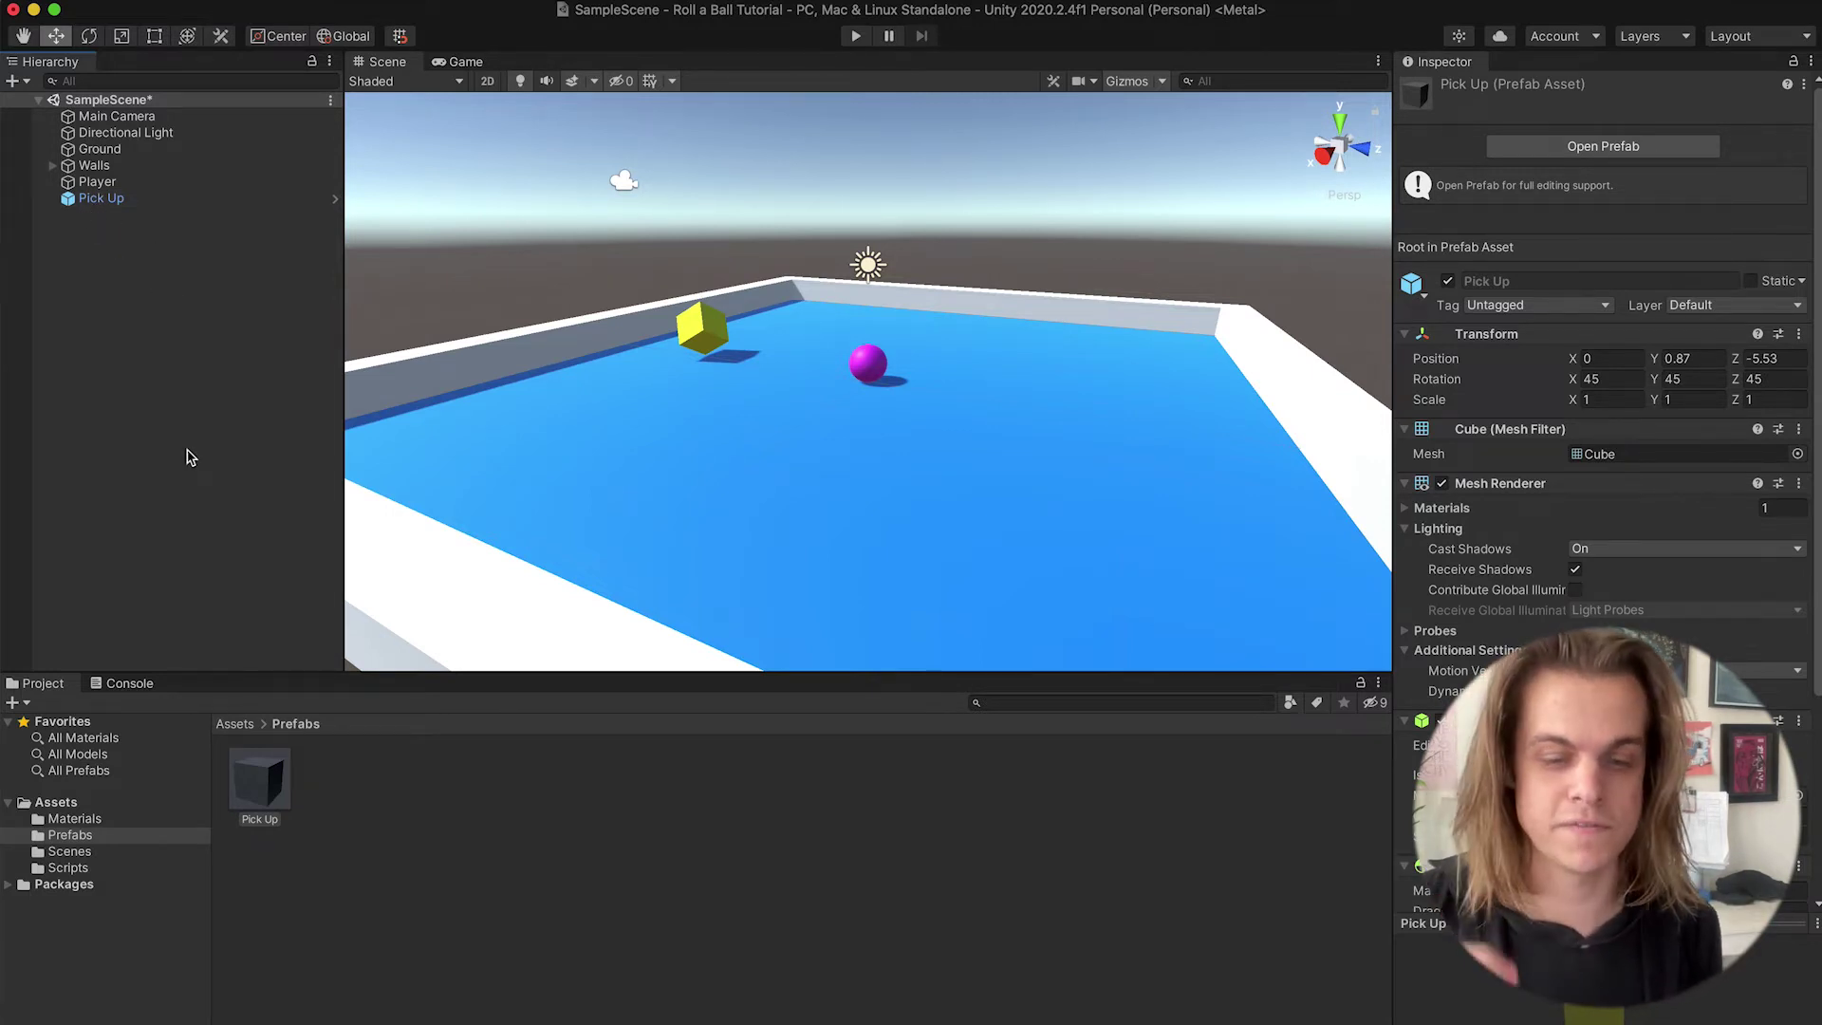
click(254, 789)
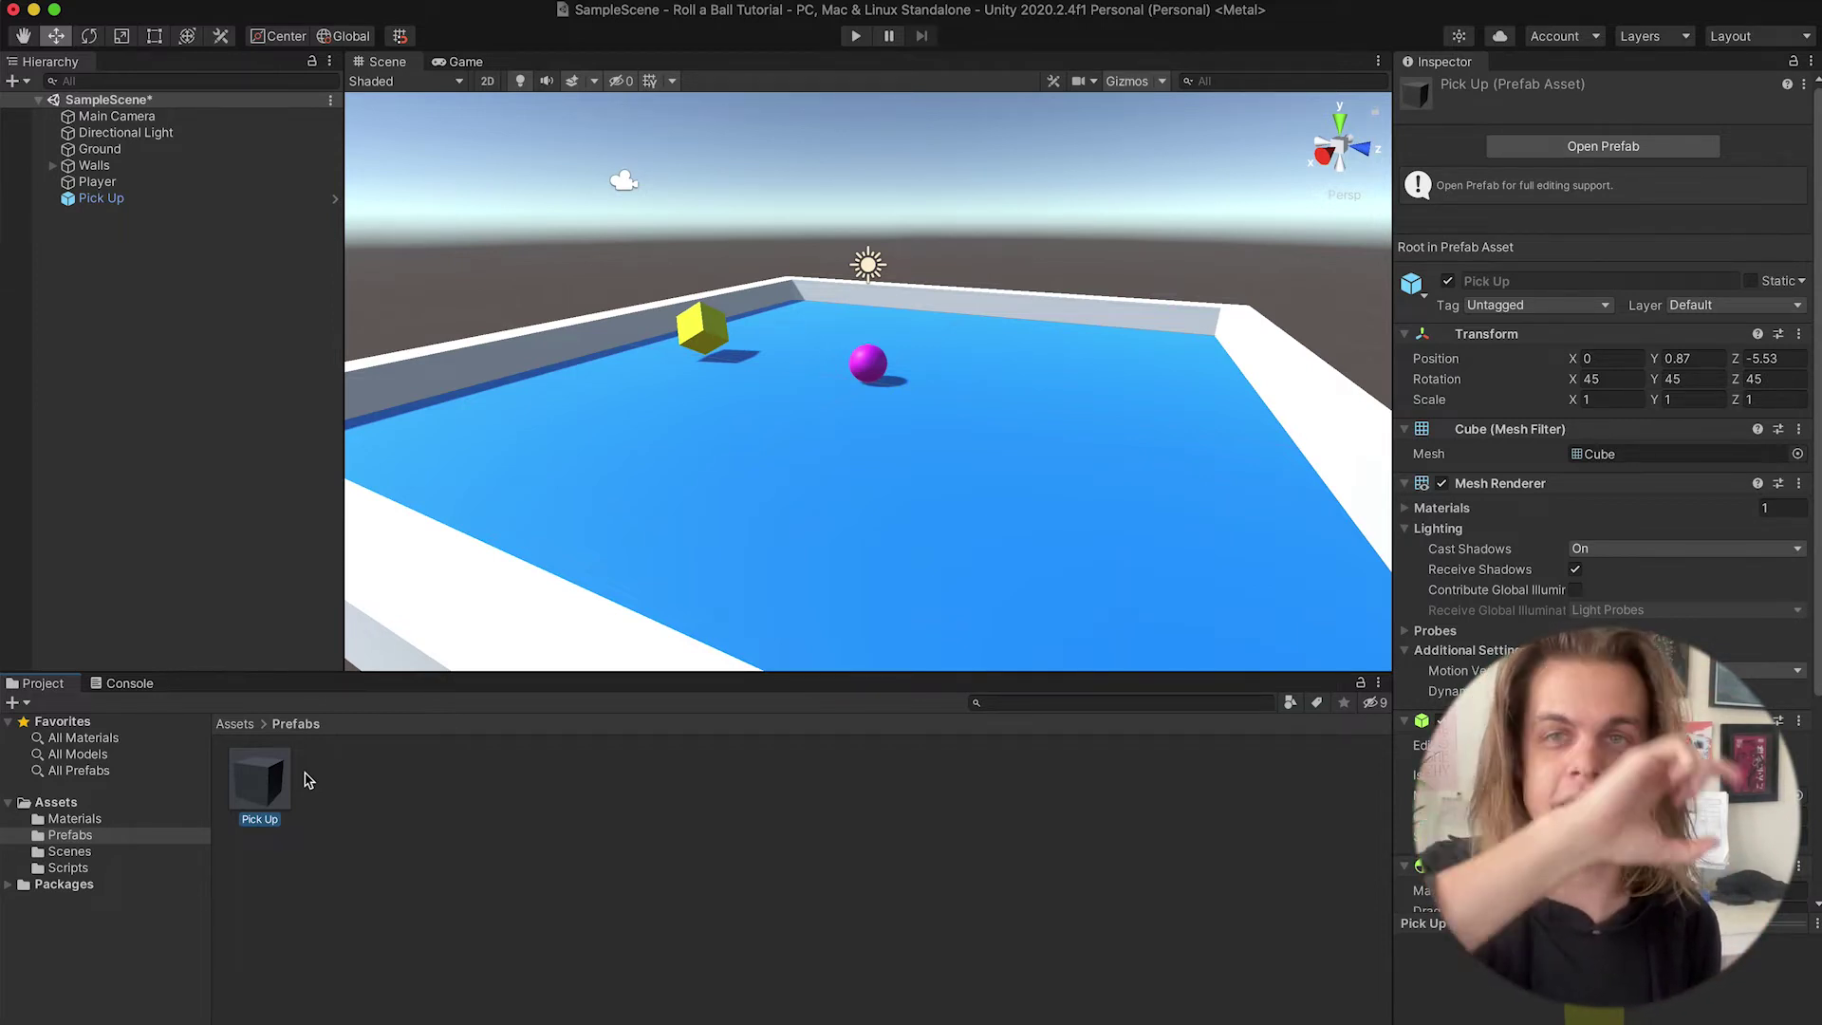
- Place more Pick Up prefab instances at front left and right, then reselect the prefab asset
drag(259, 781, 659, 460)
drag(264, 793, 942, 337)
click(681, 332)
click(677, 458)
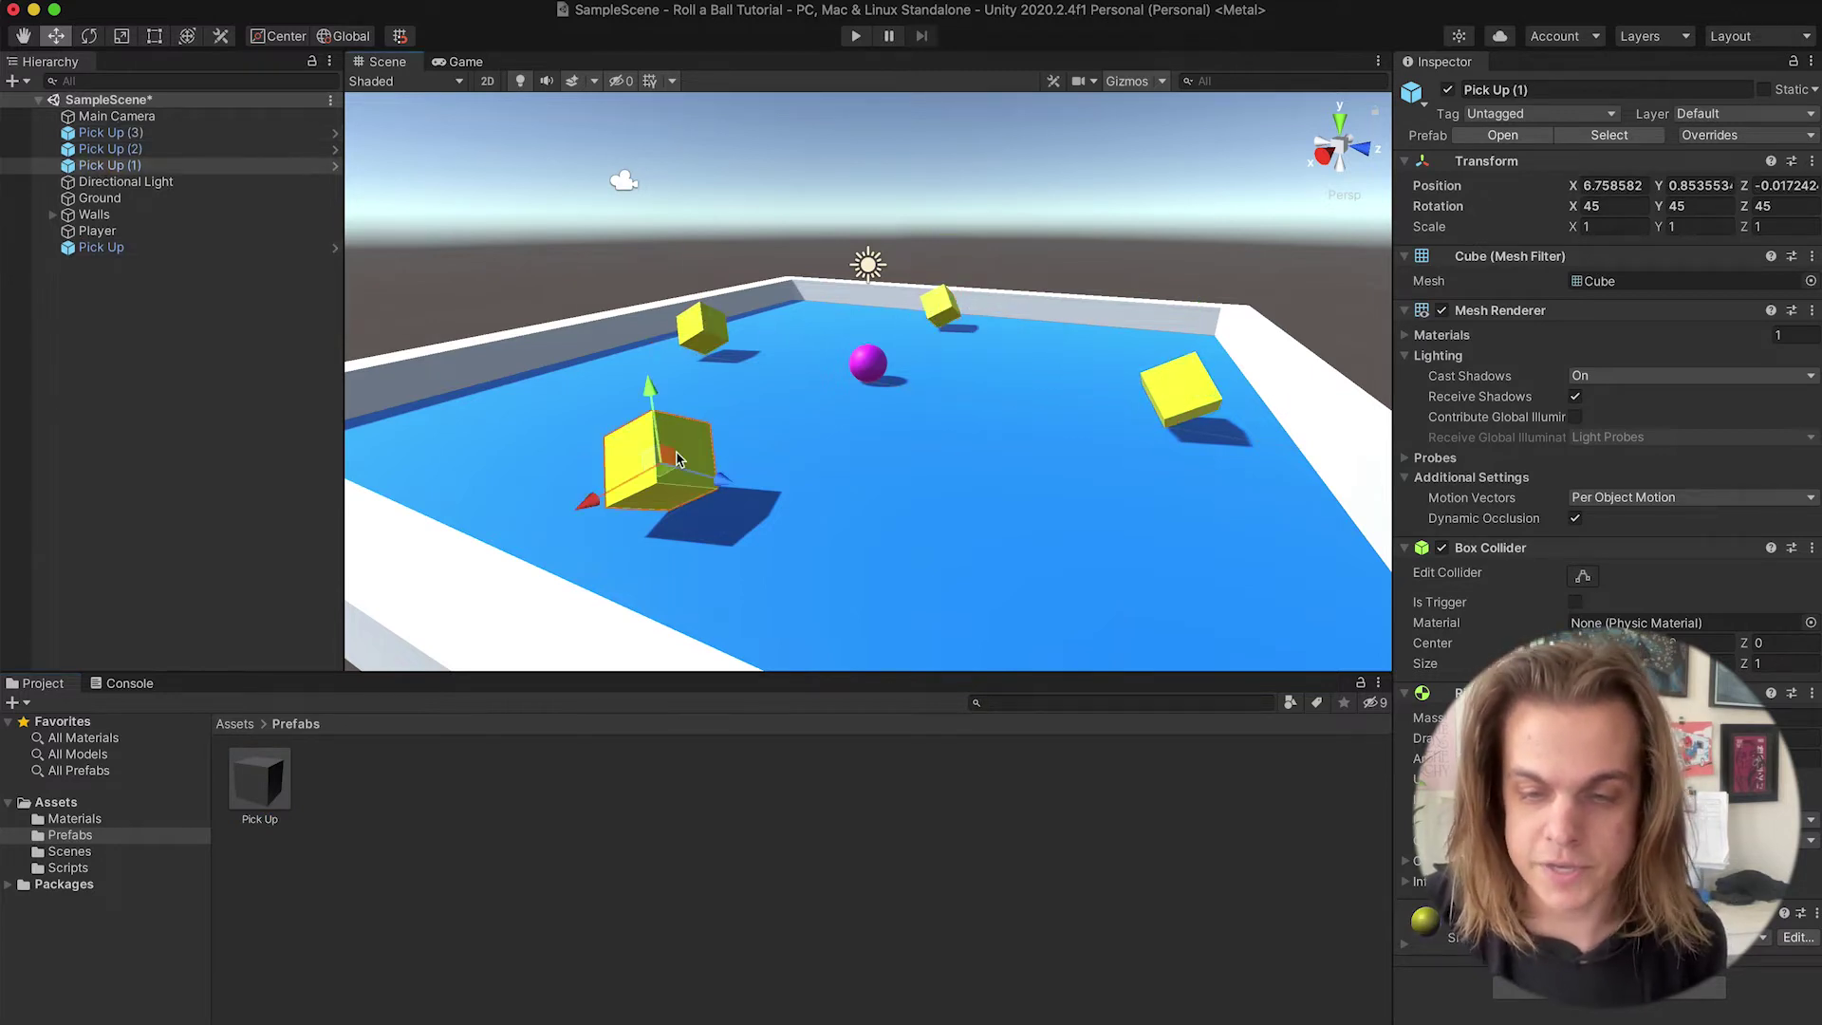
click(1221, 396)
click(1202, 400)
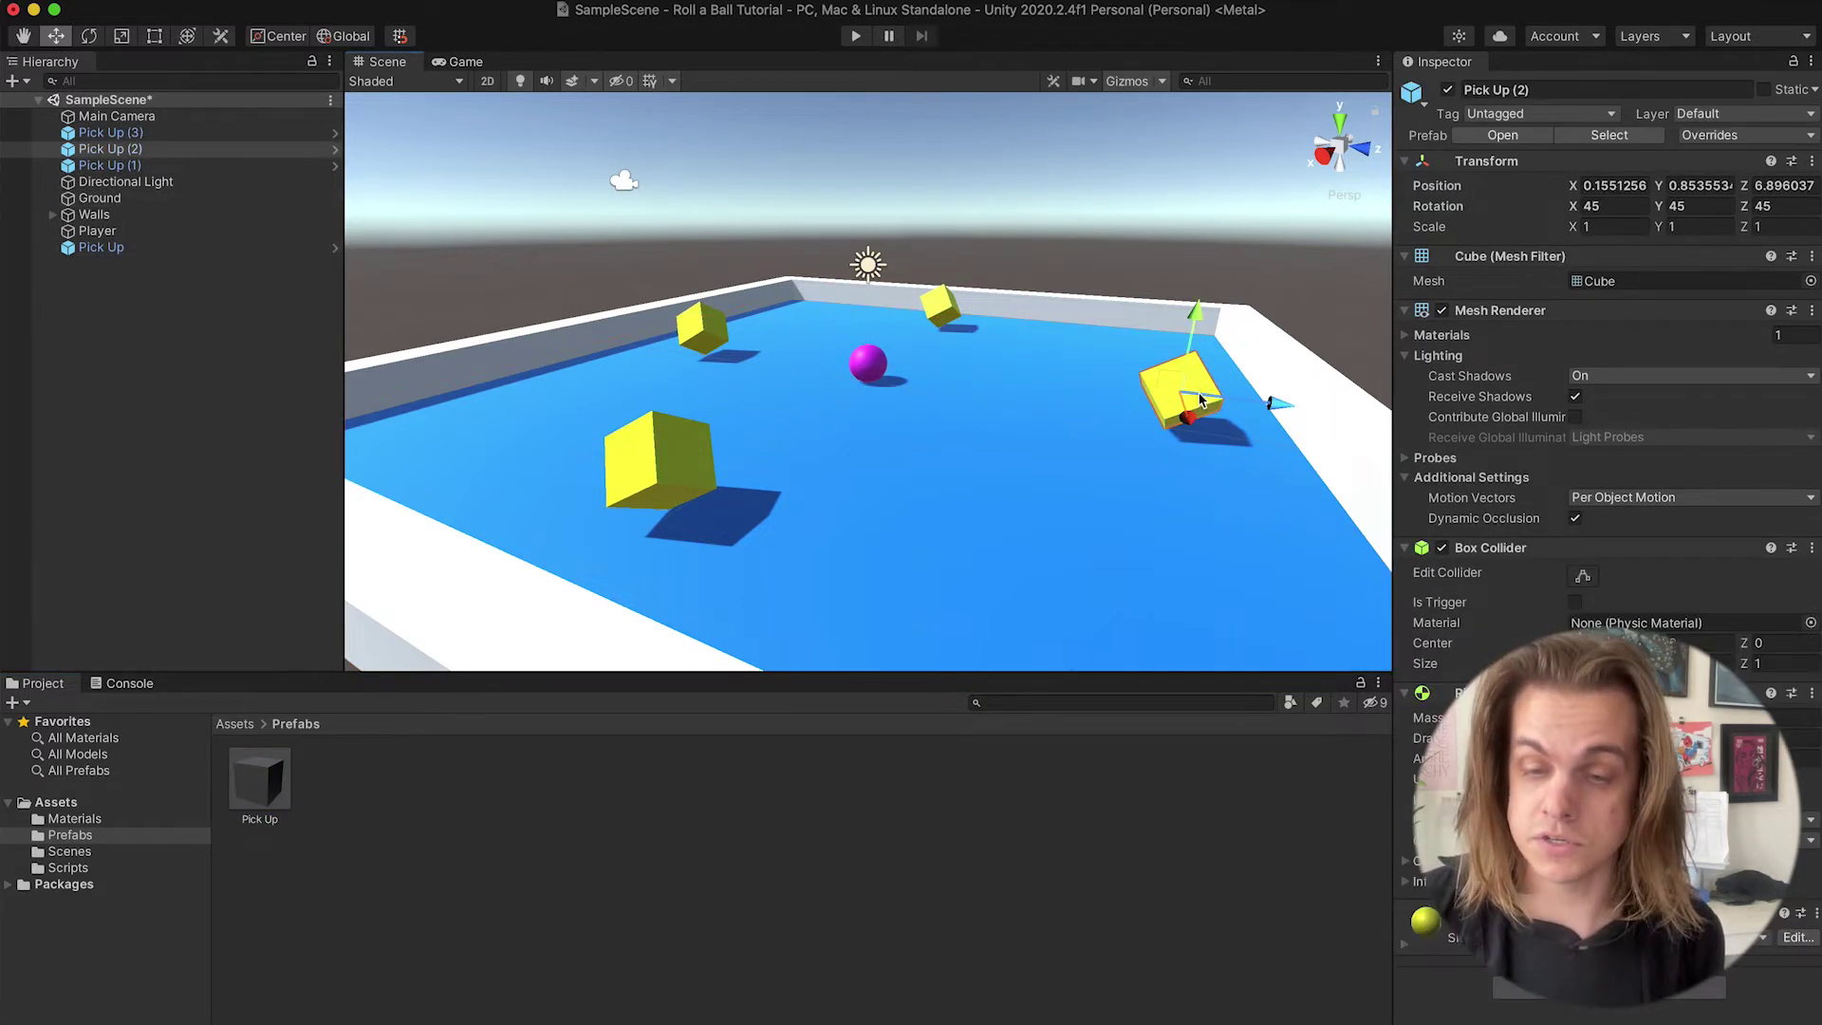
click(257, 781)
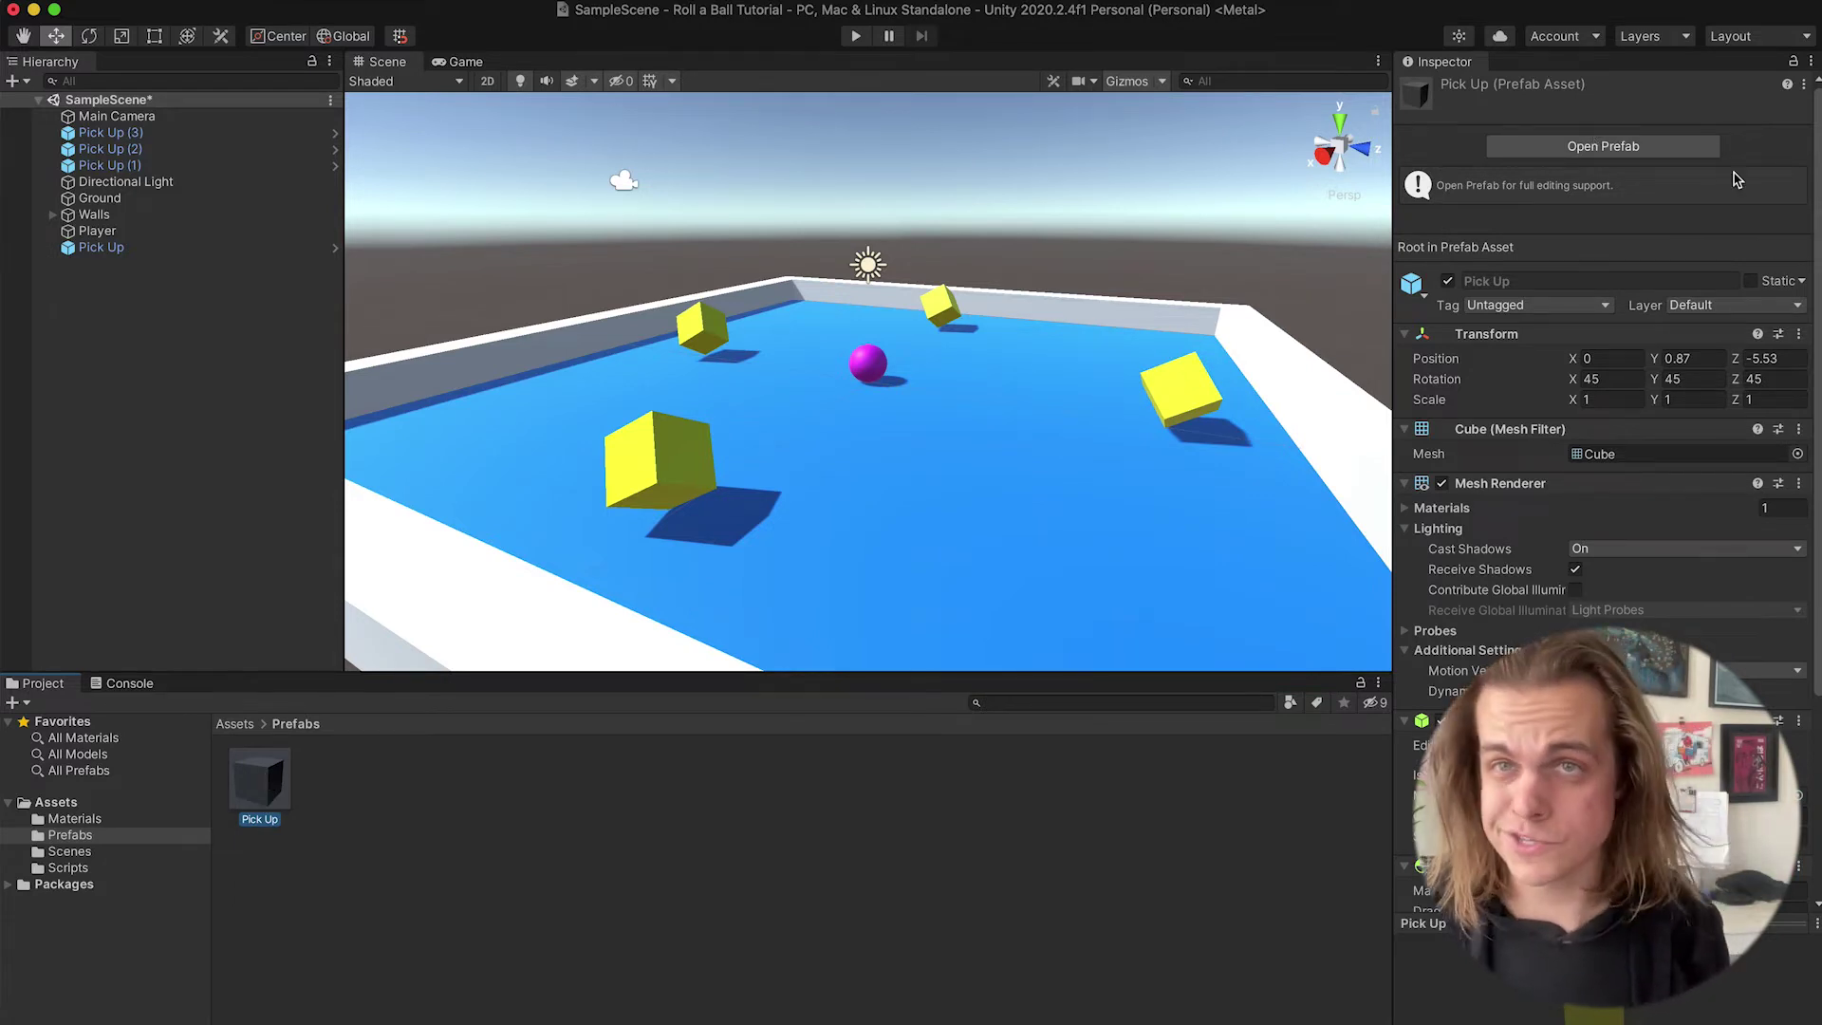
- Attach the Rotator script to the Pick Up prefab
scroll(1662, 273, down, 5)
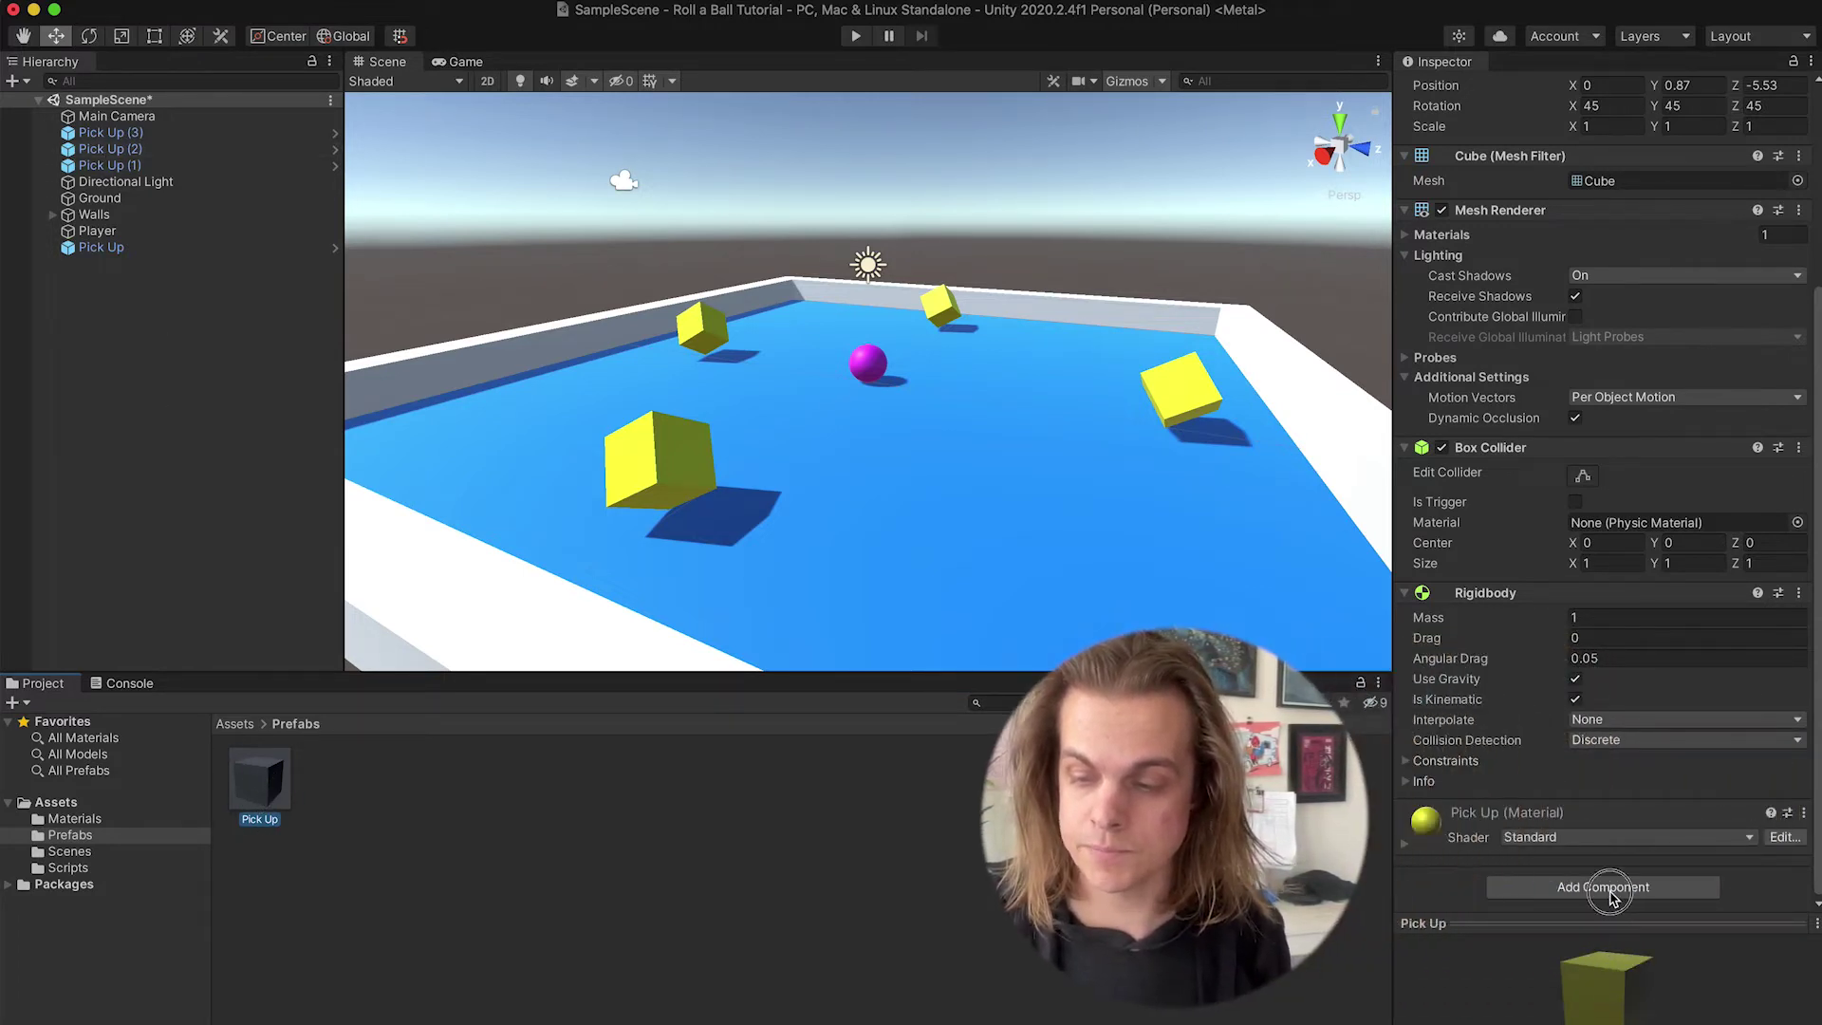
click(1611, 886)
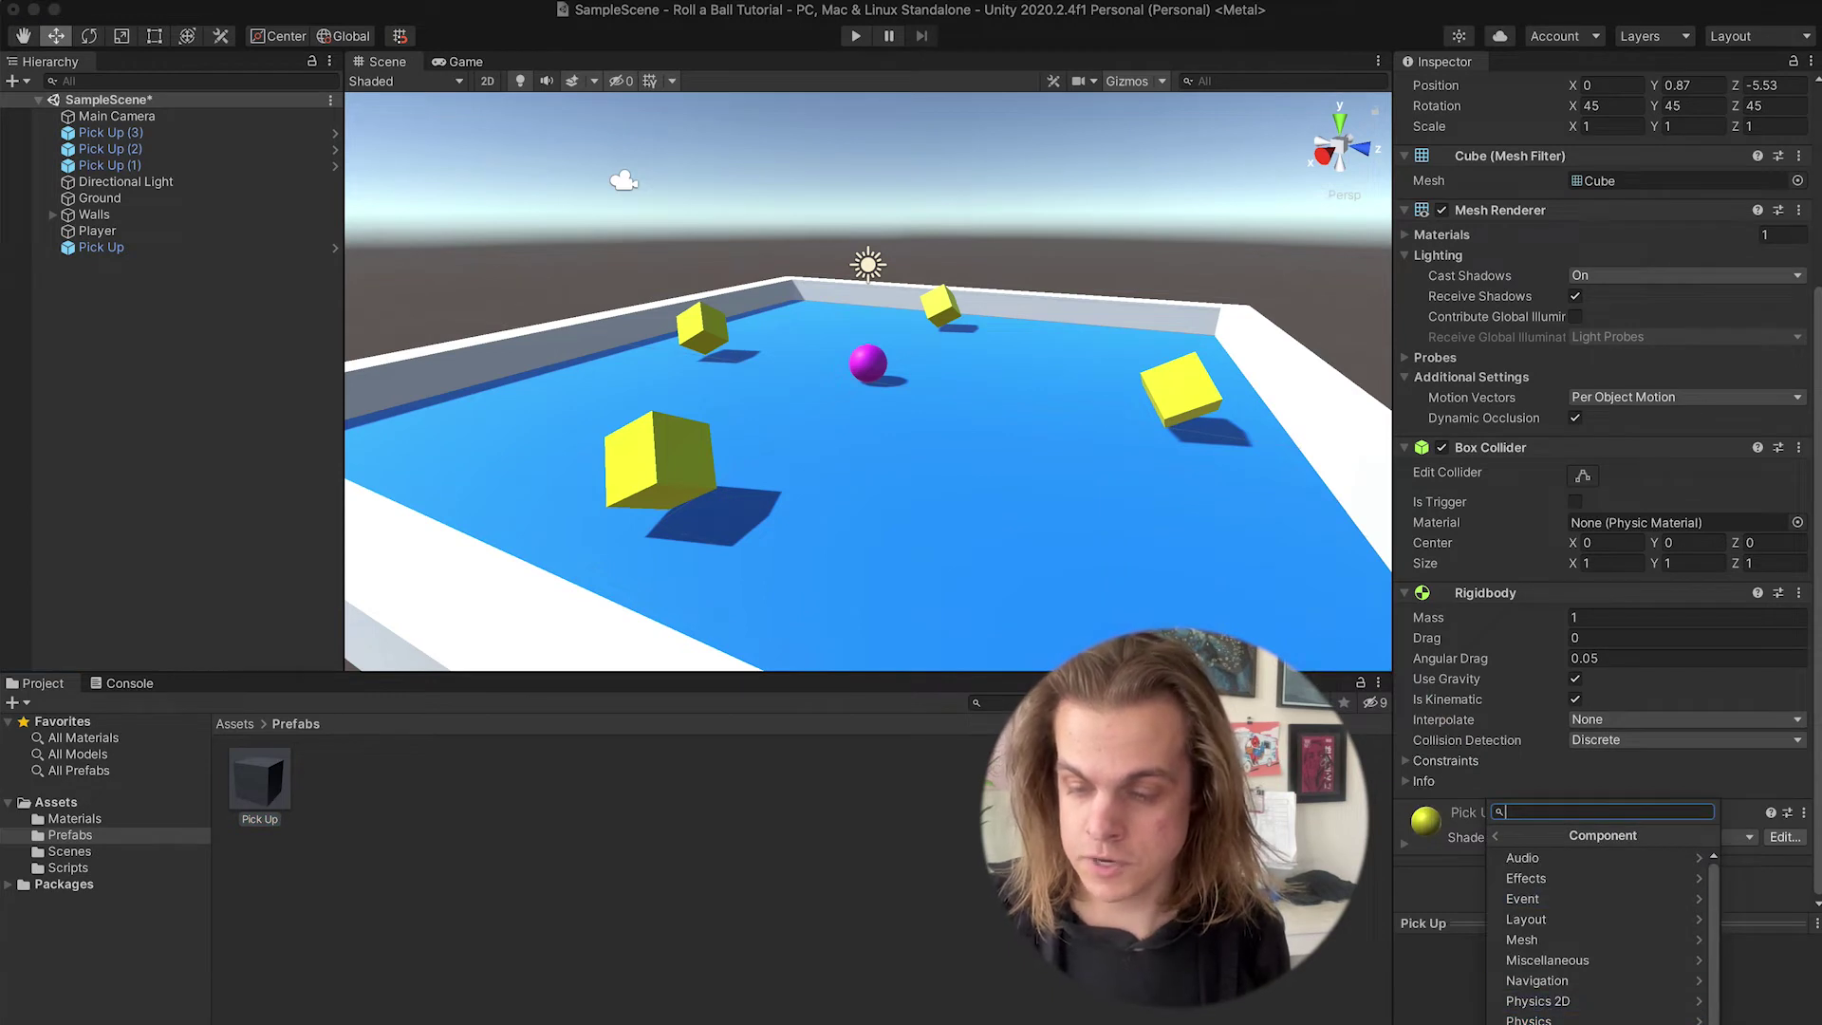
click(1557, 1015)
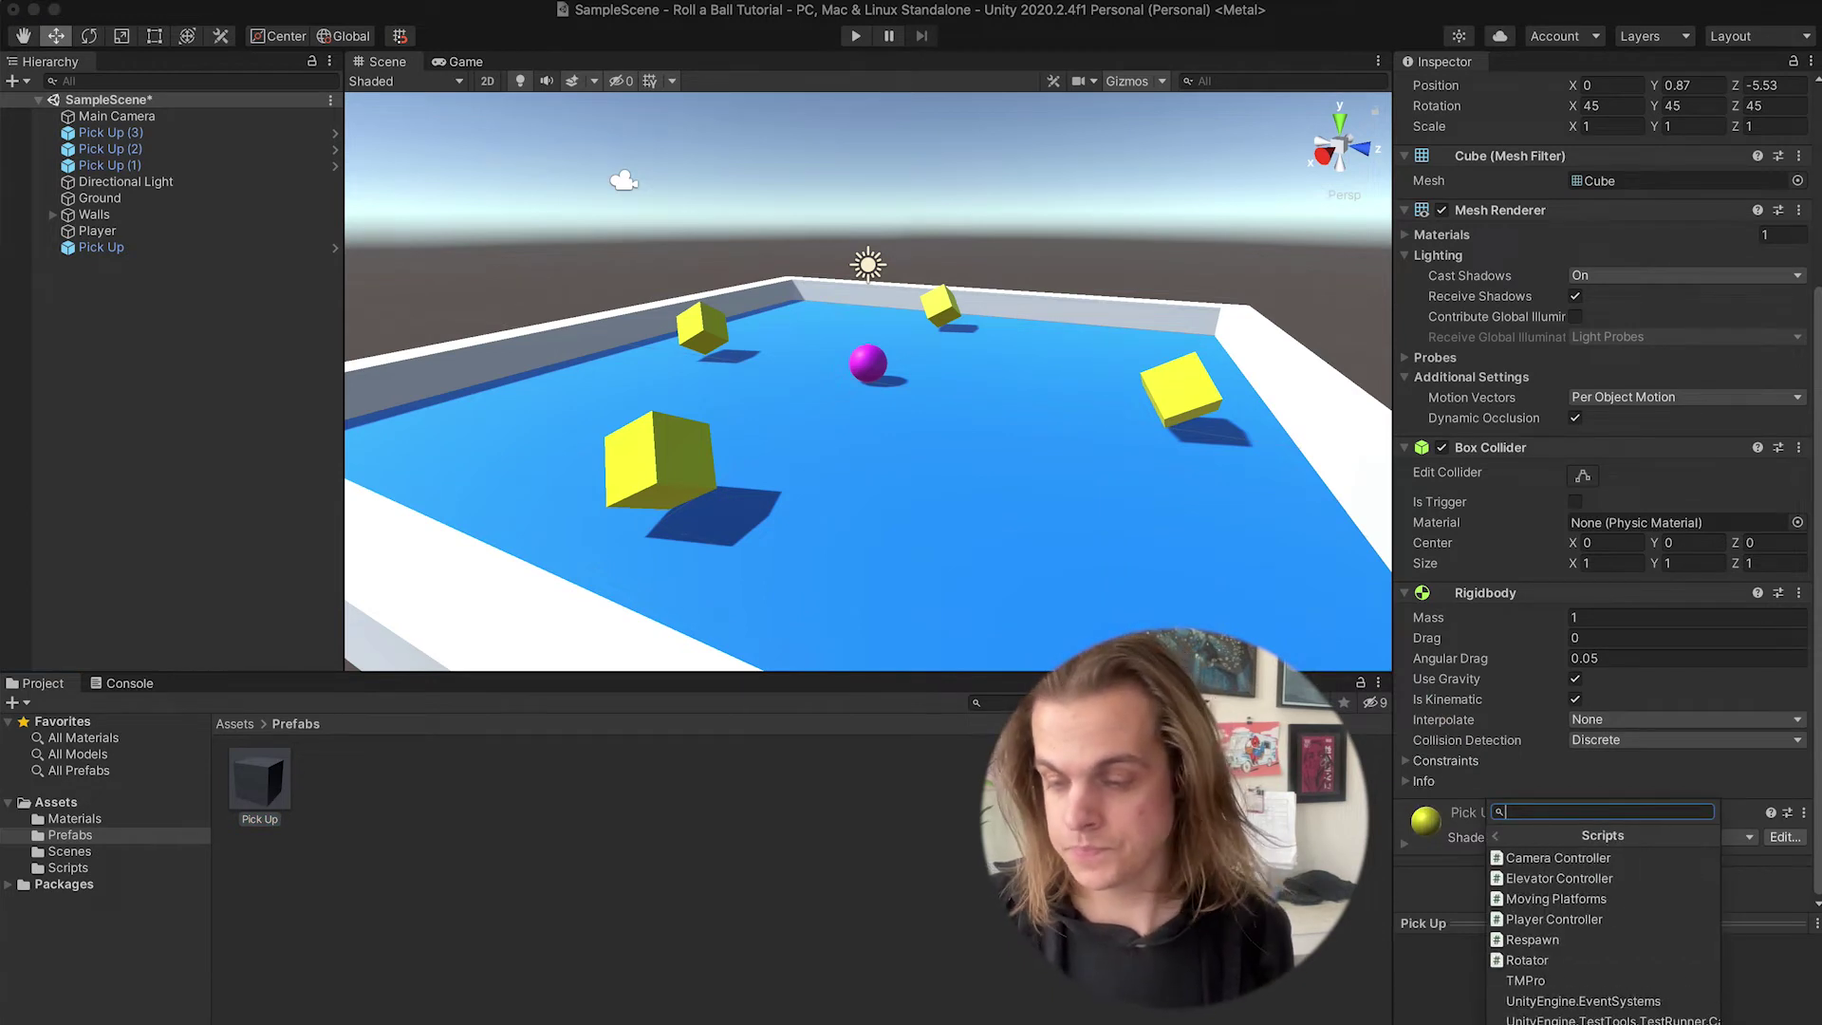
click(1540, 960)
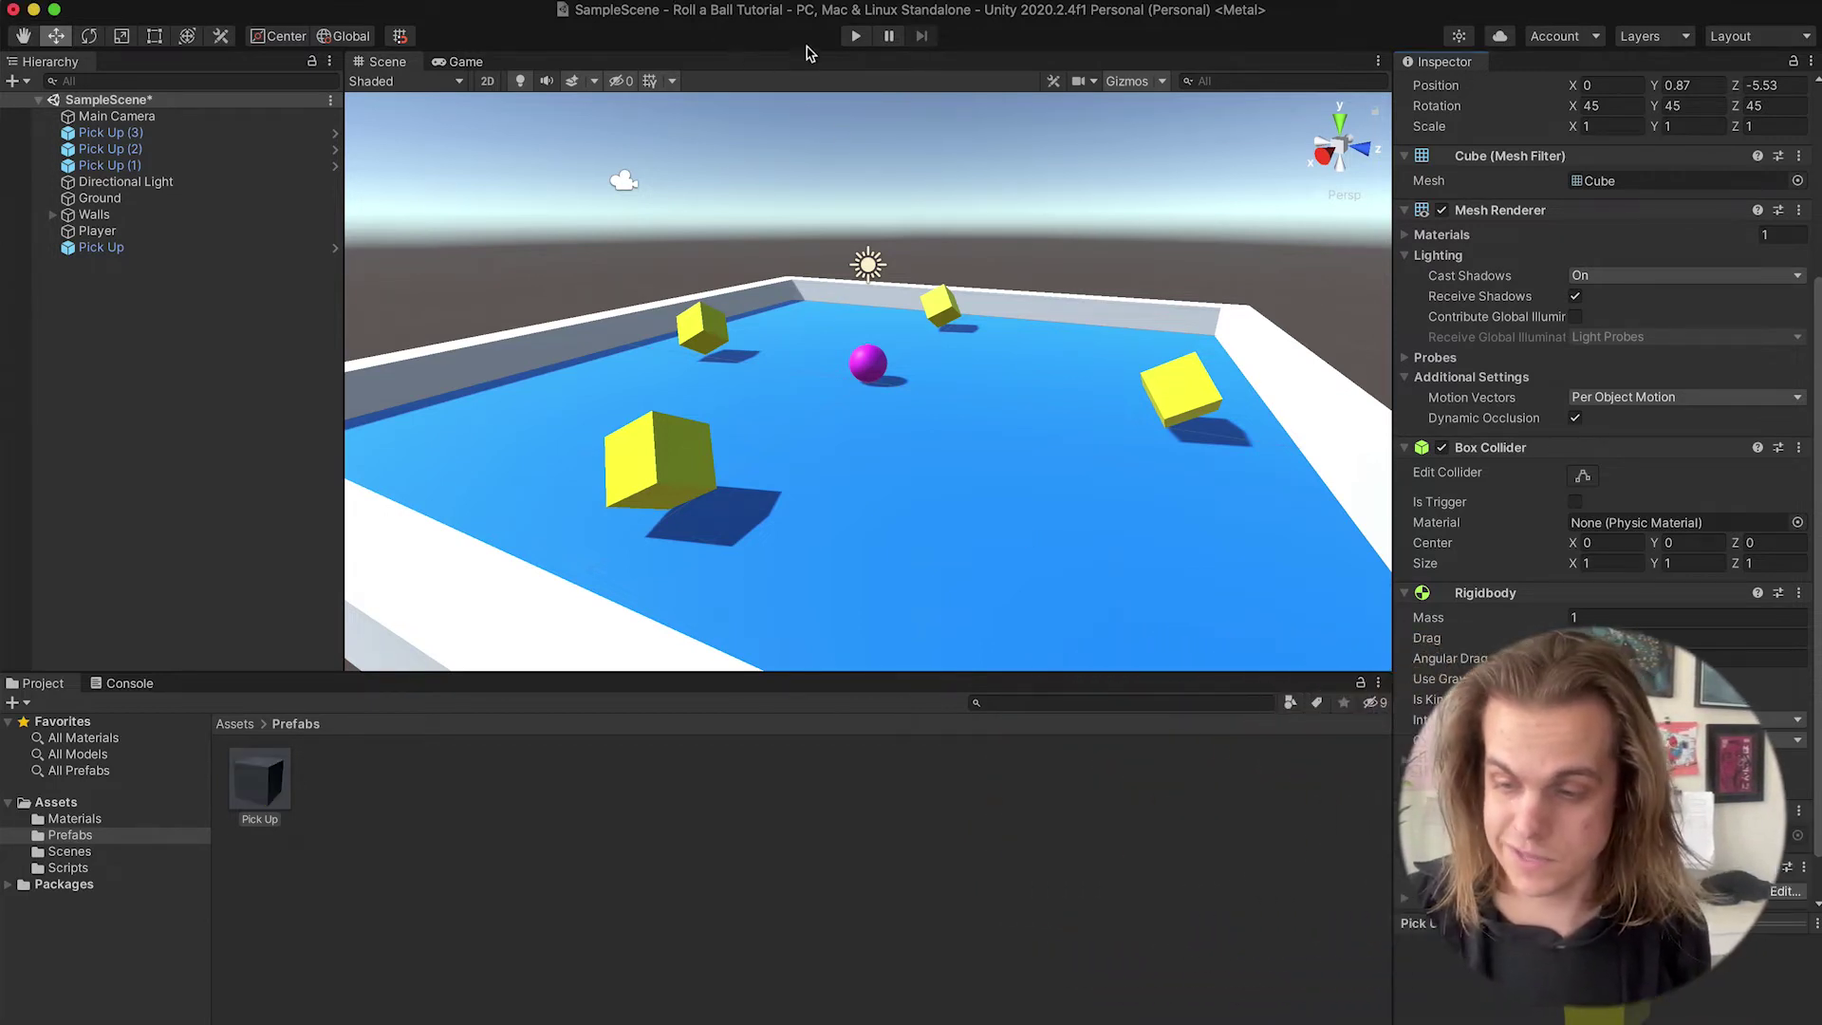
- Play-test the scene, rolling the ball with the arrow keys, then stop play mode
click(856, 37)
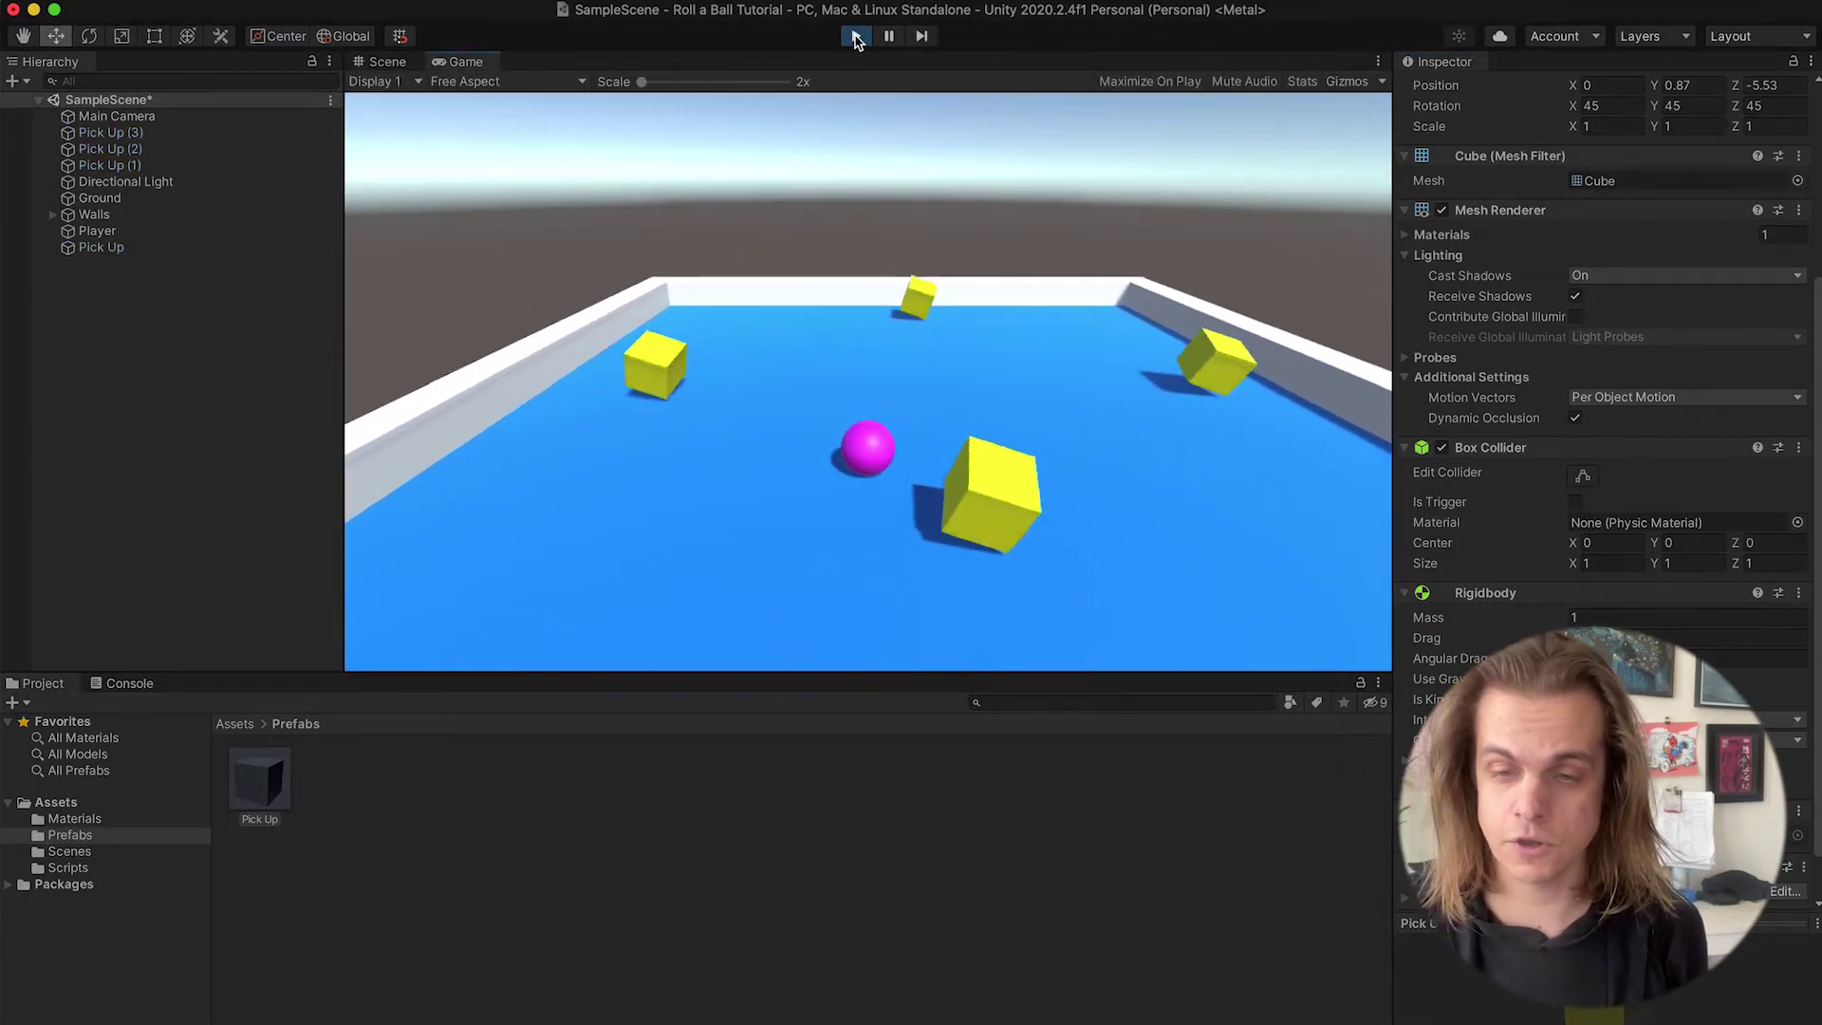
key(Up)
key(Left)
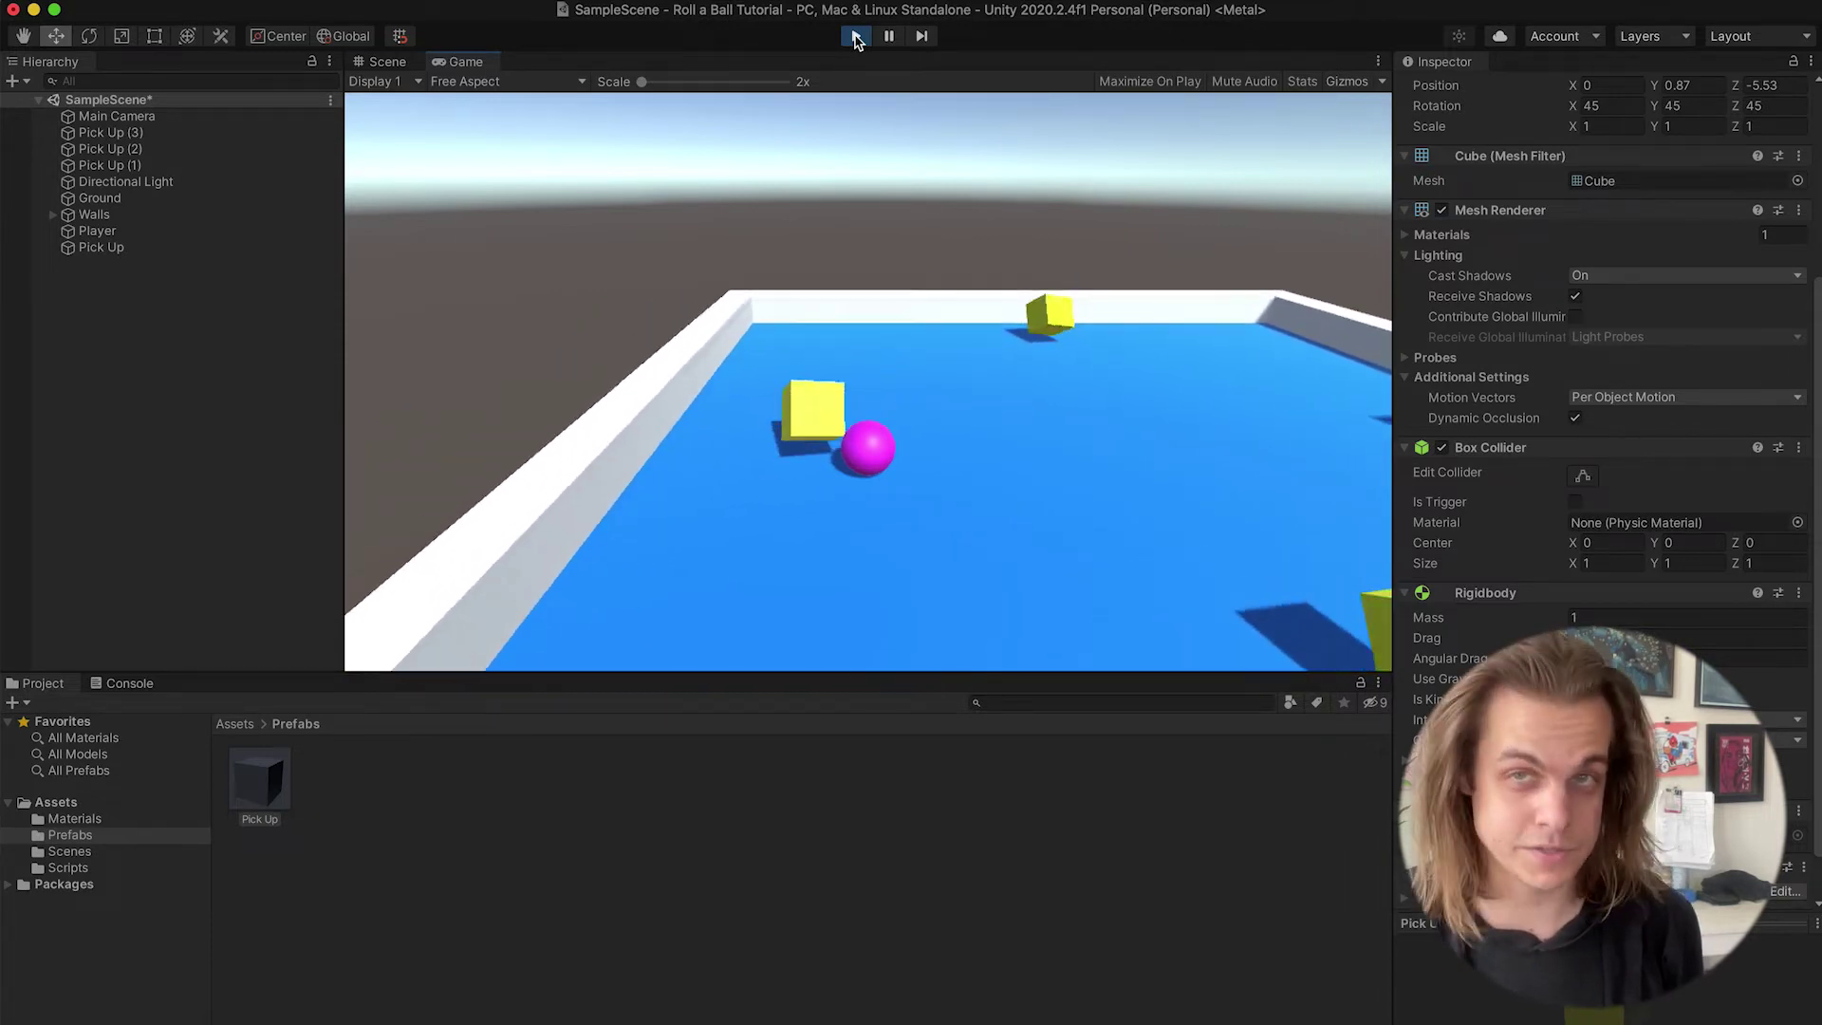
key(Up)
key(Right)
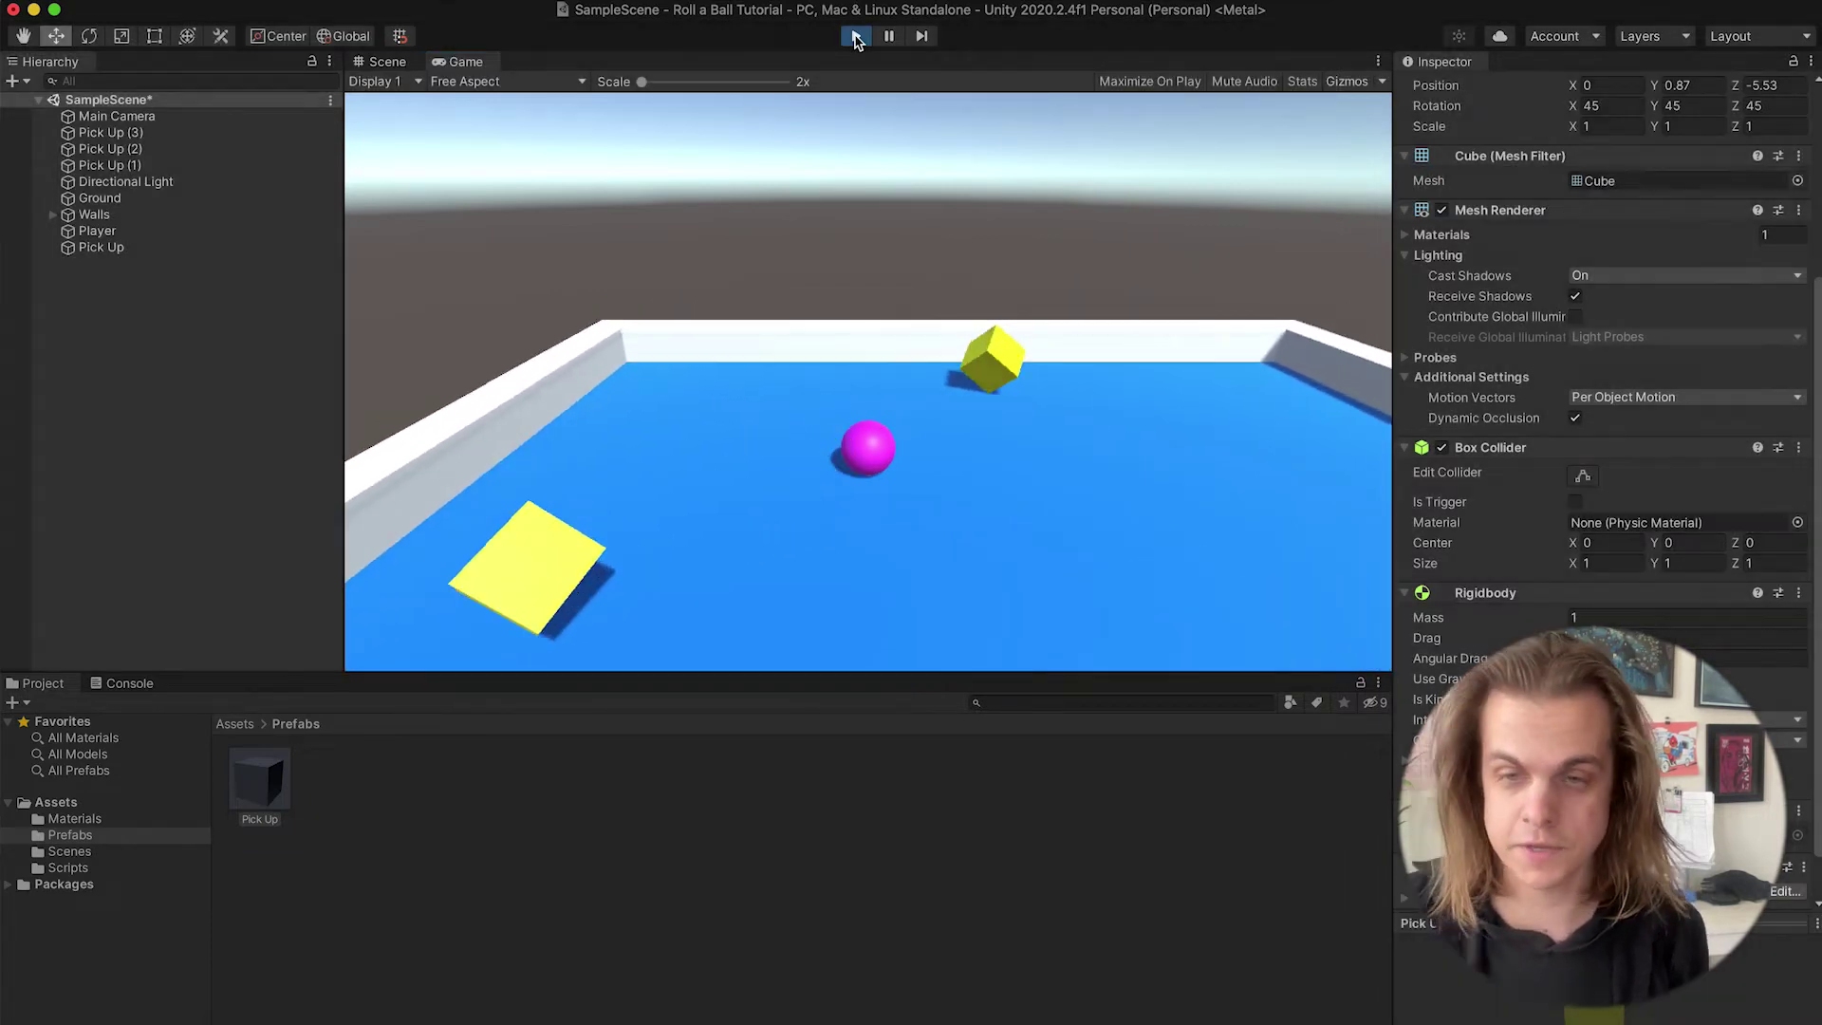
click(855, 36)
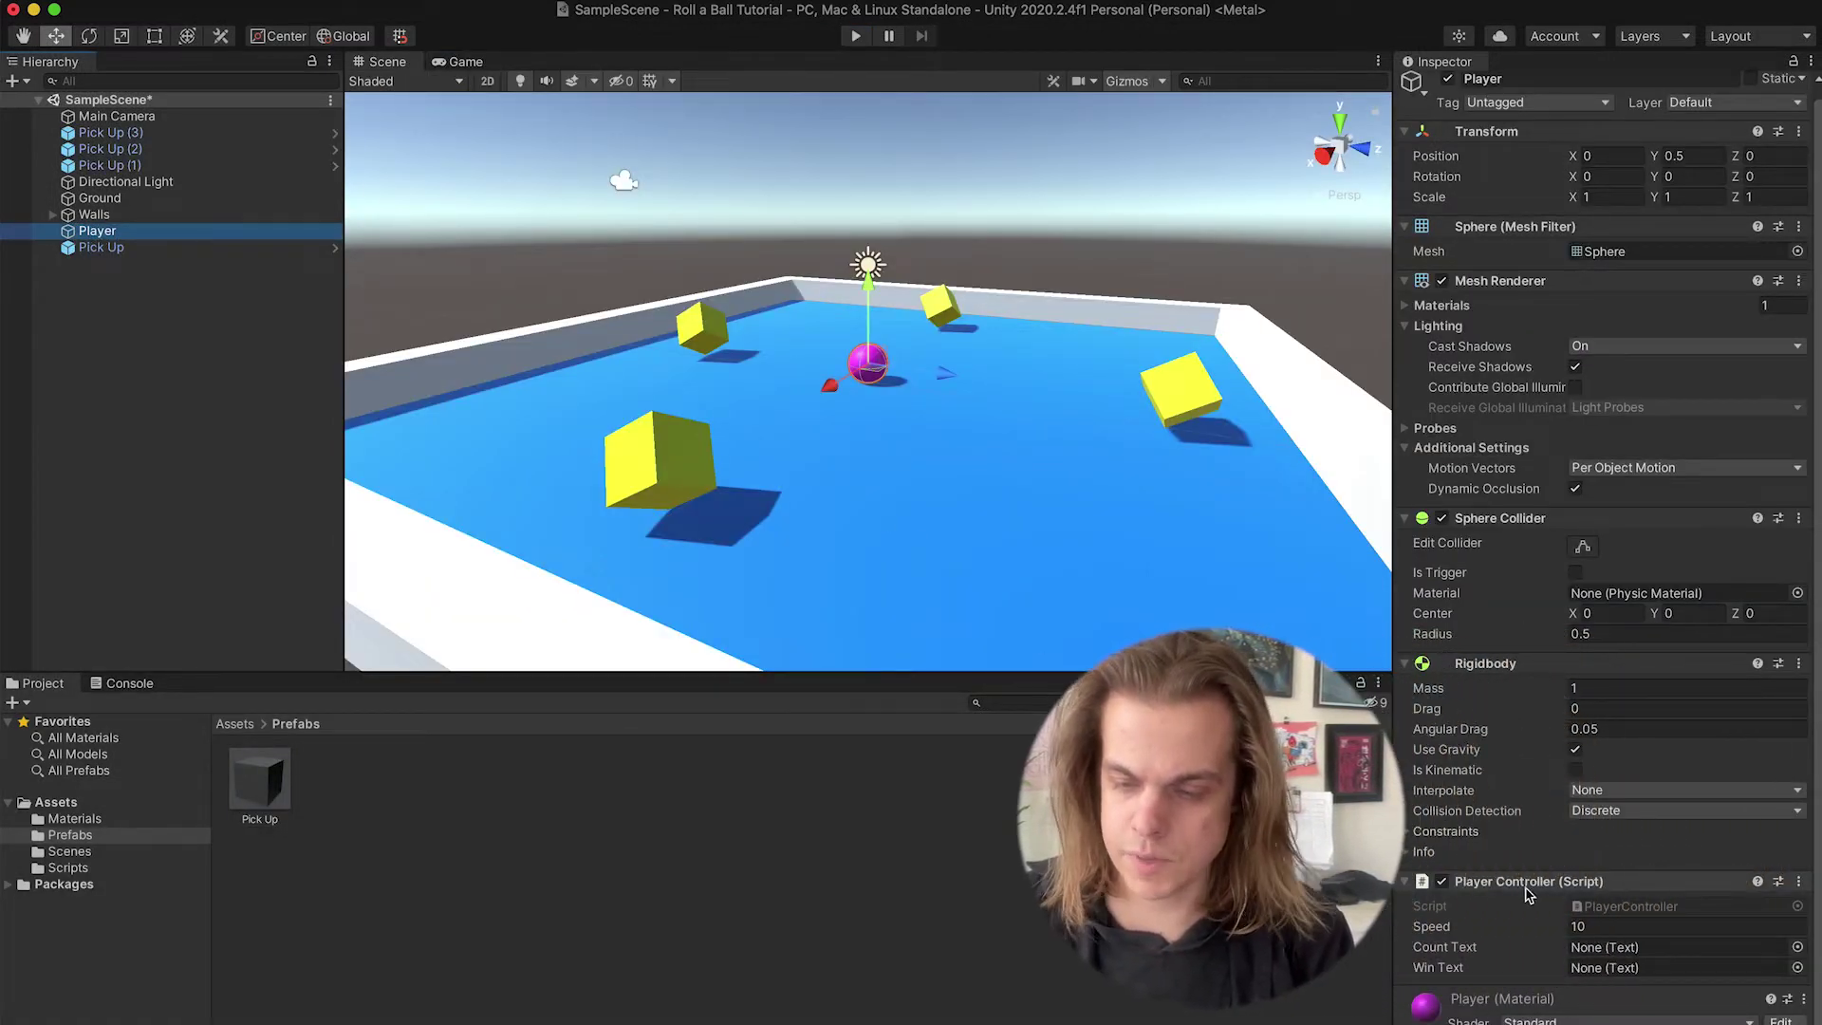
- Go to the Scripts folder and select the PlayerController script to view its code
click(102, 868)
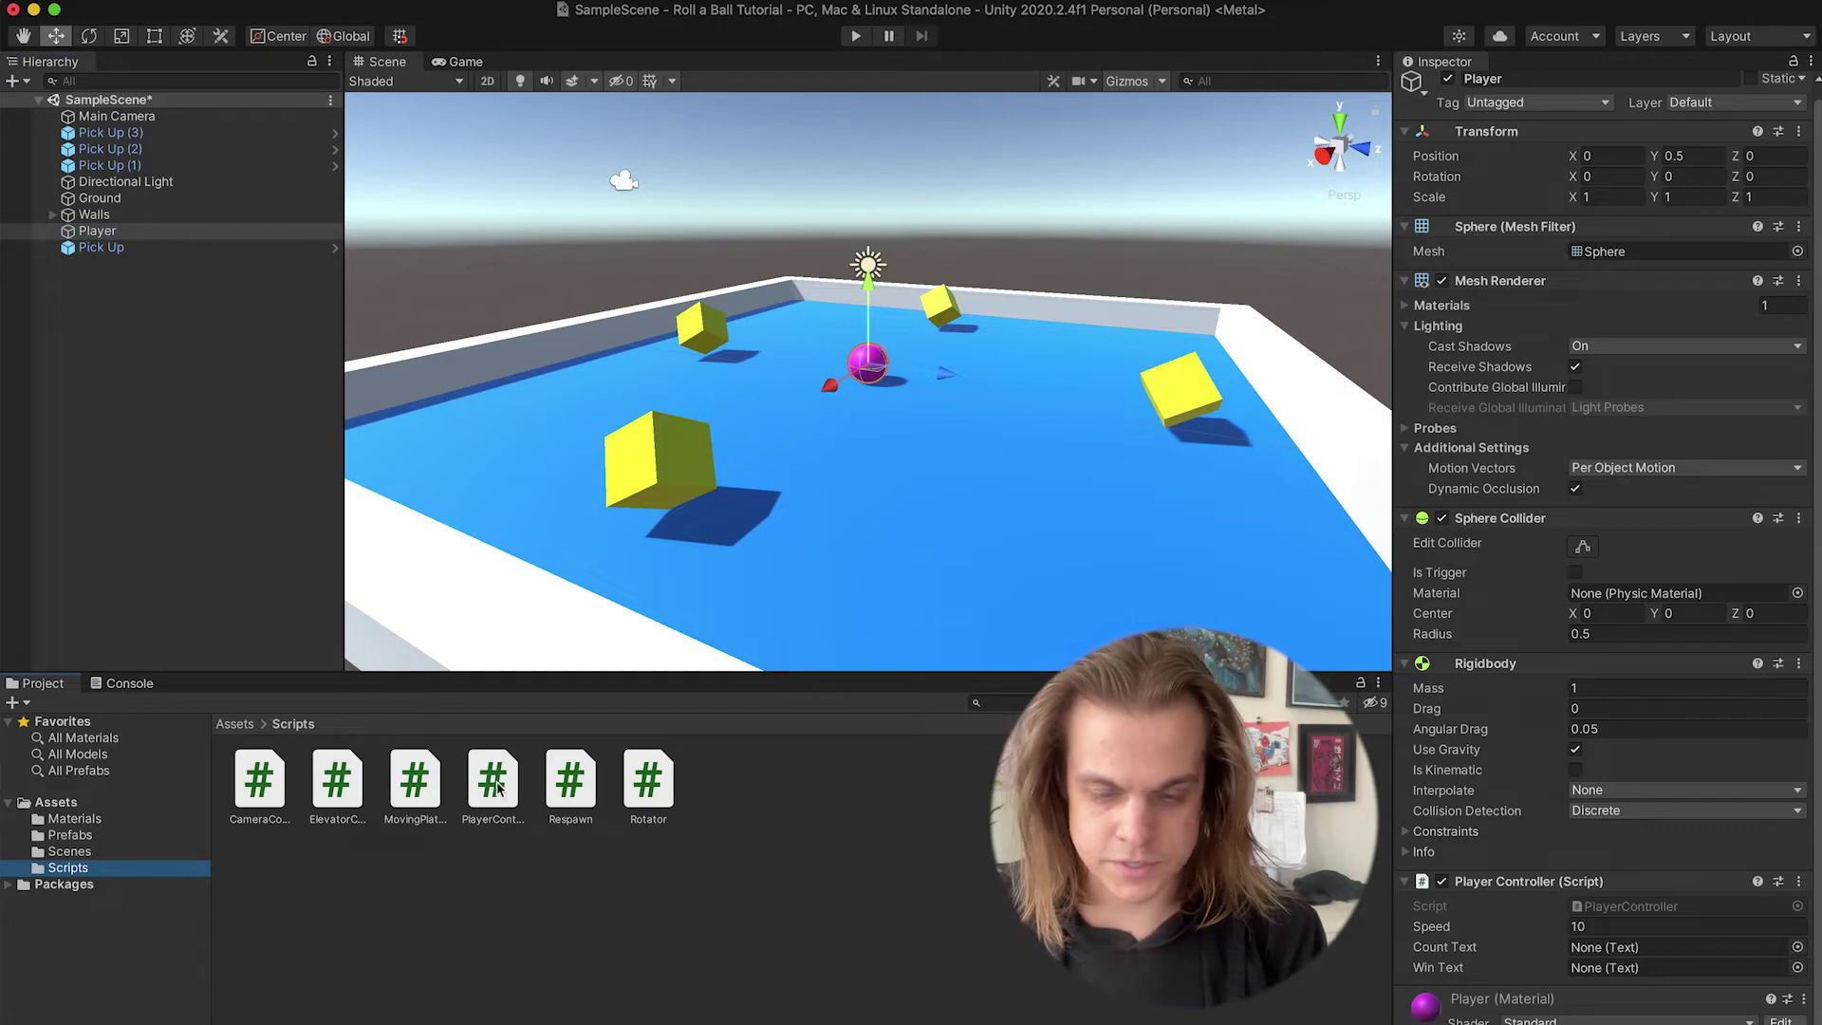
click(501, 790)
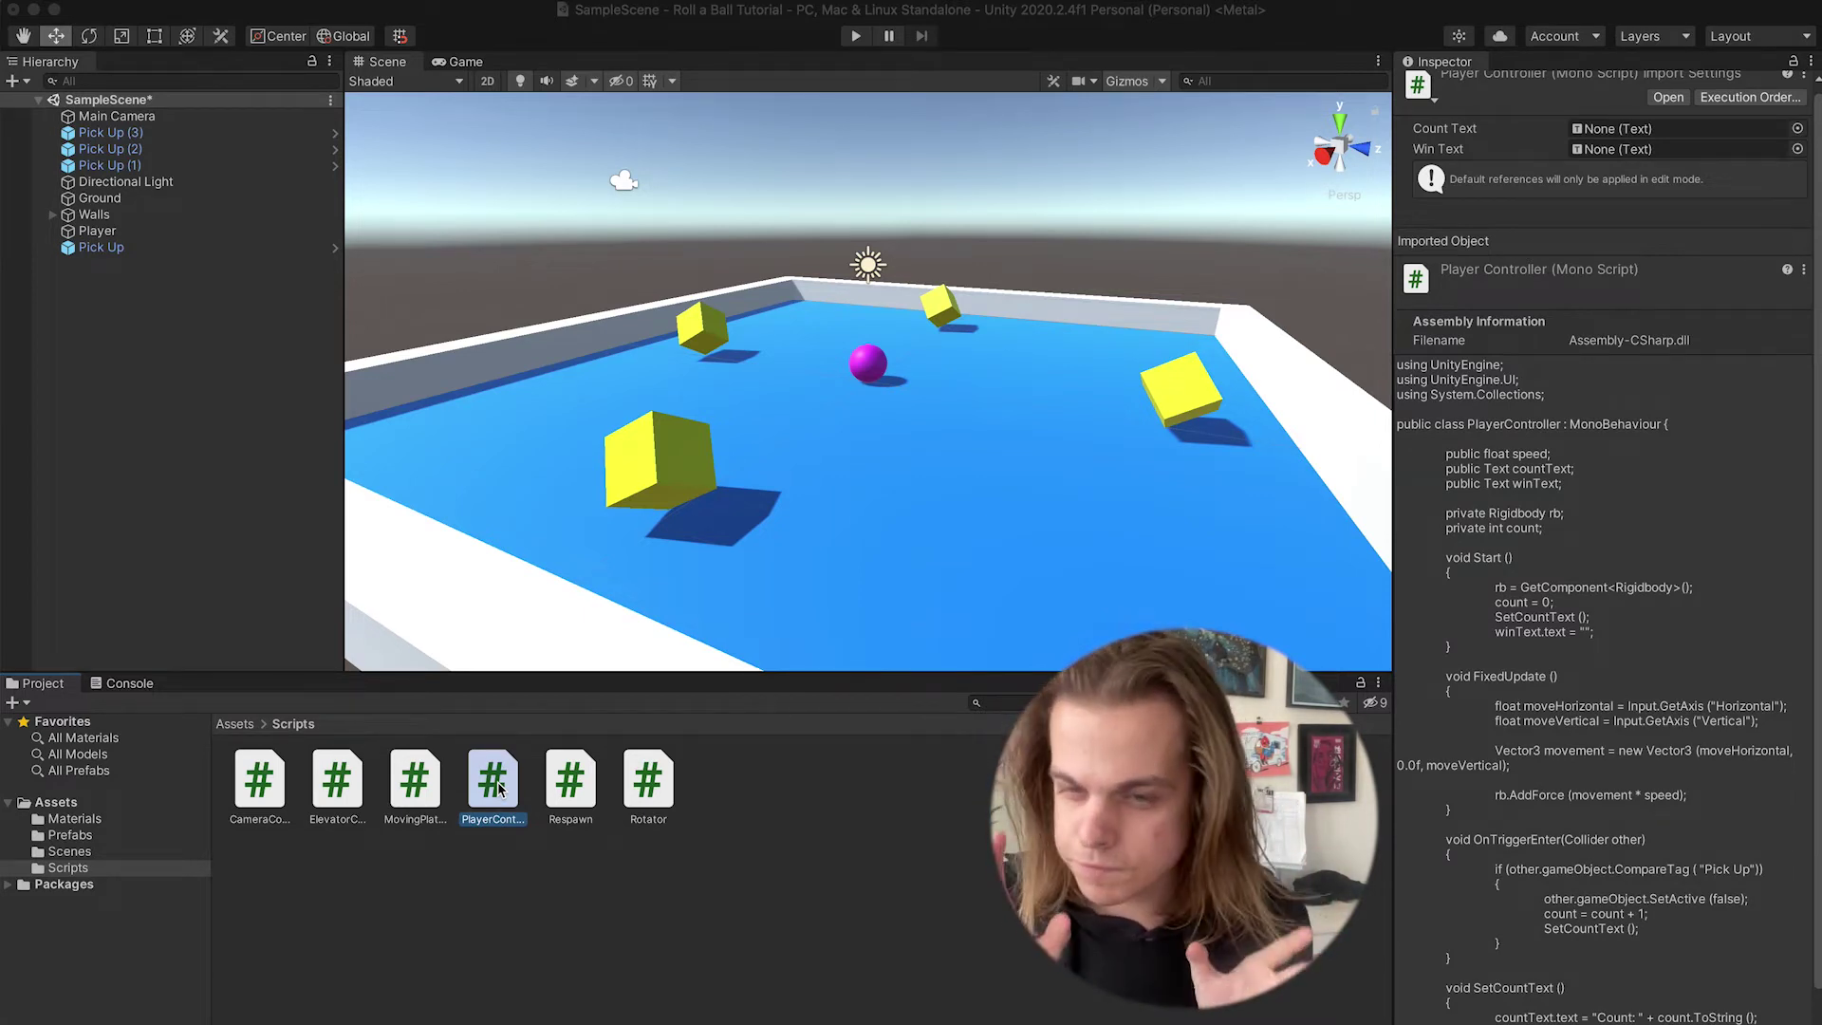
- Change line 45's win check from count >= 9 to count >= 4, then return to Unity
double_click(491, 788)
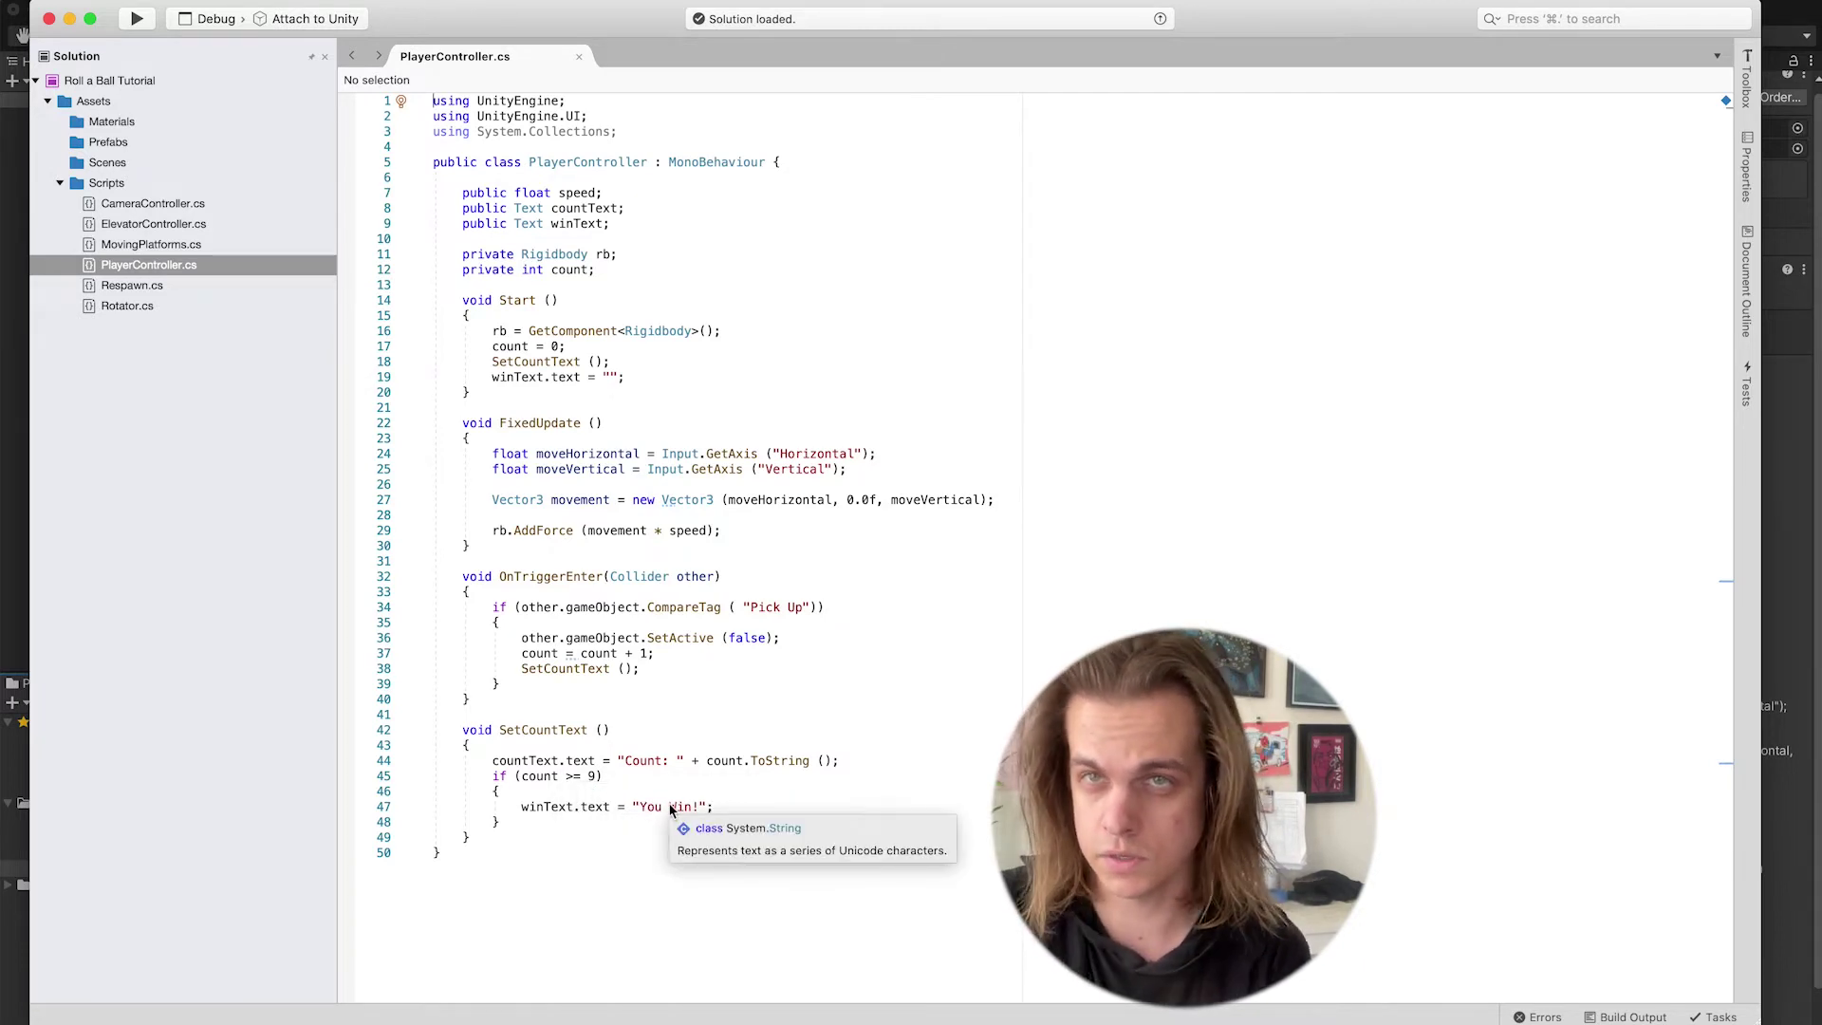
click(594, 778)
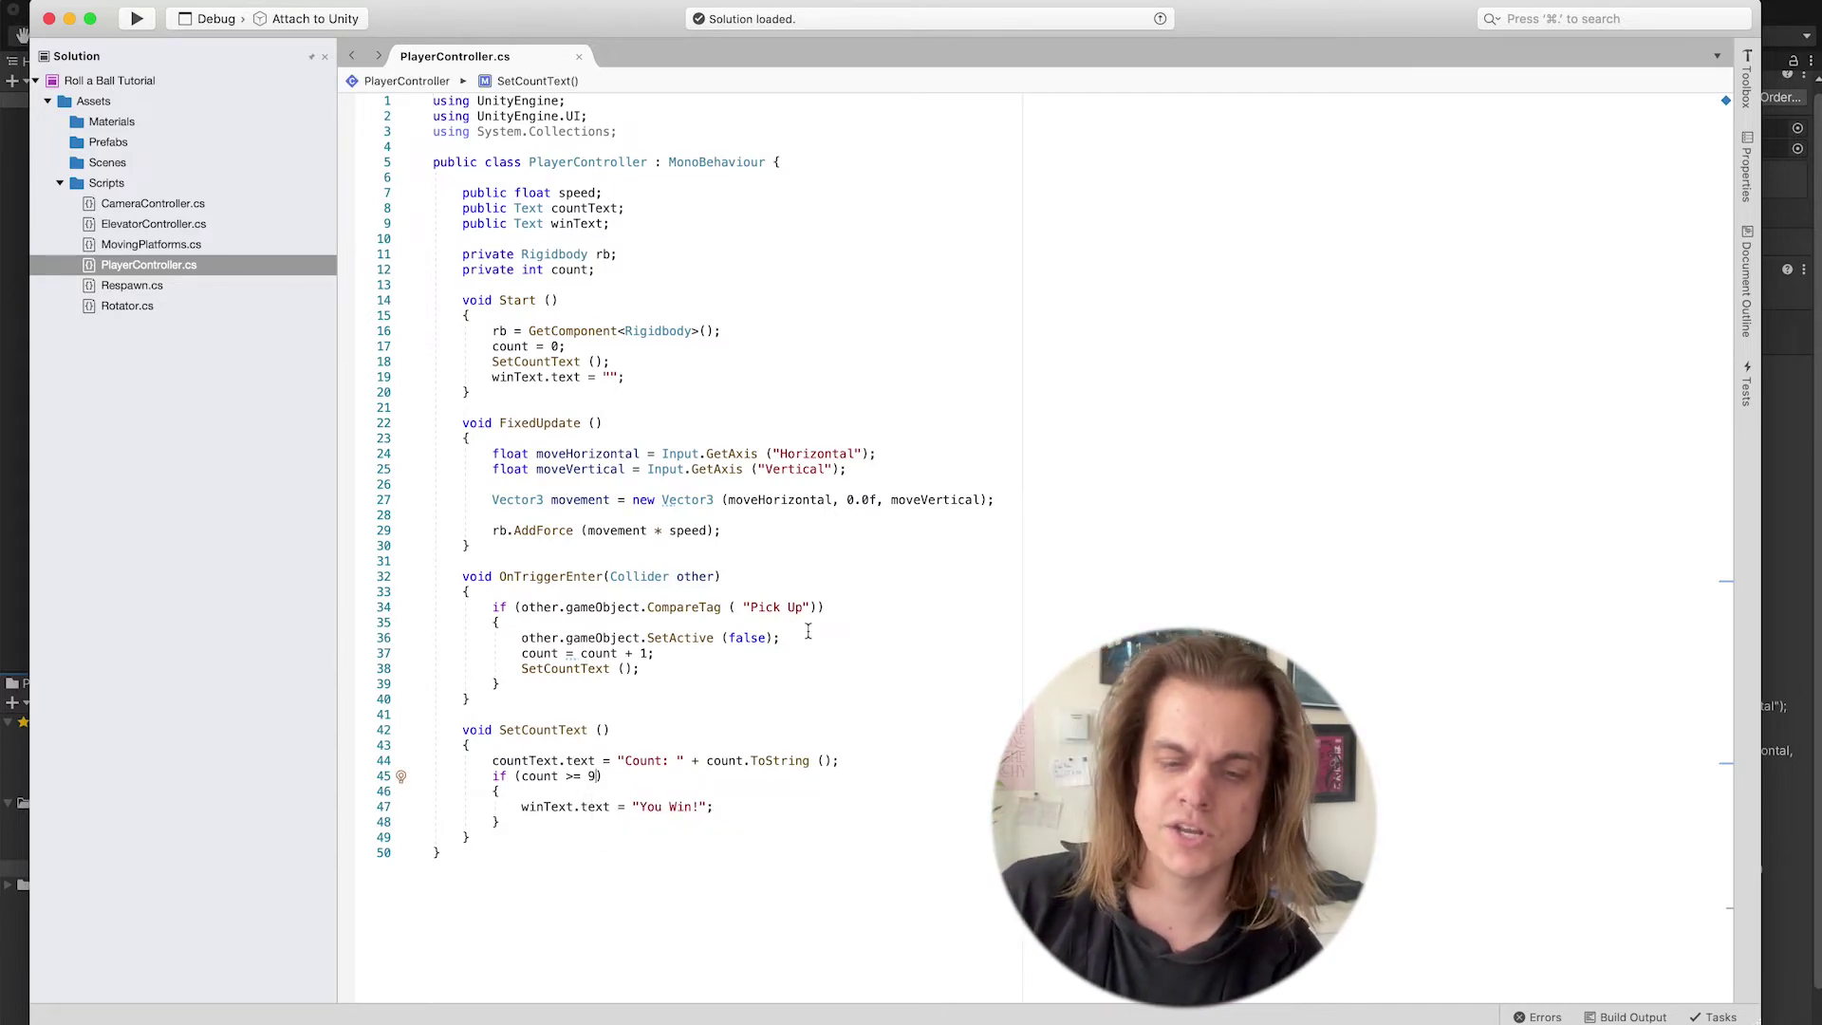
key(BackSpace)
text(4)
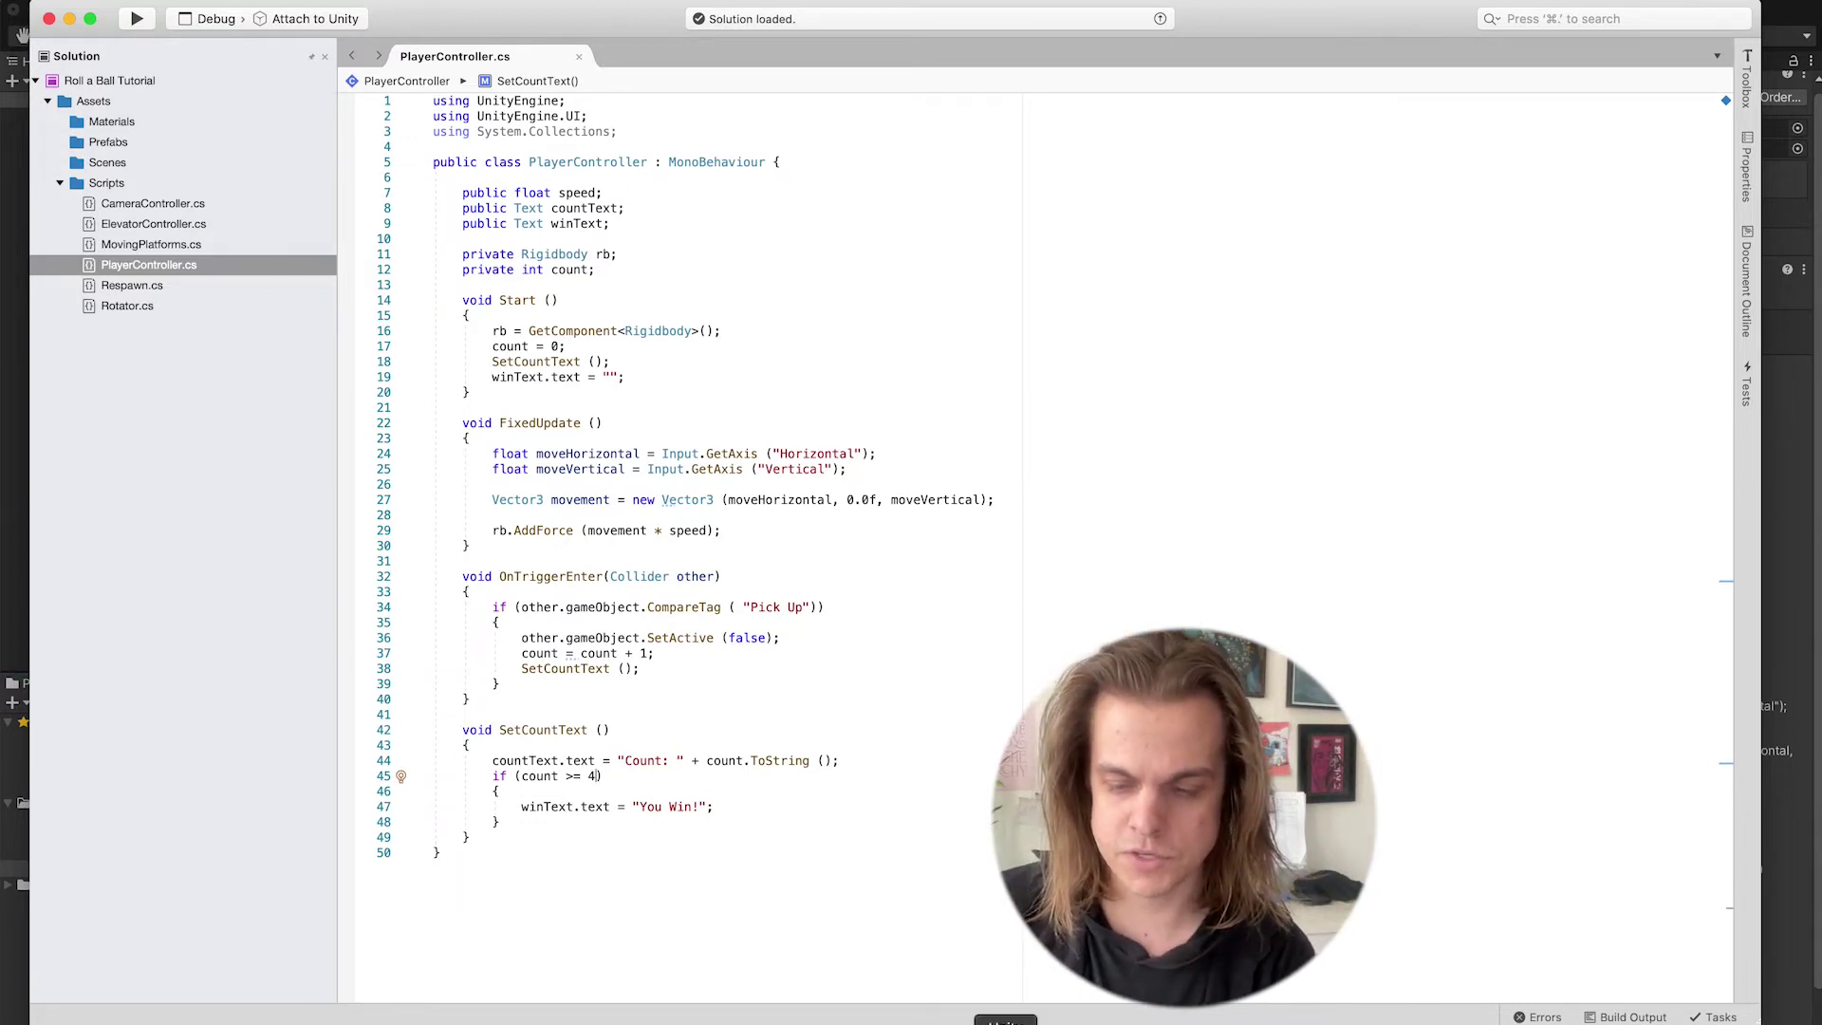
key(super+Tab)
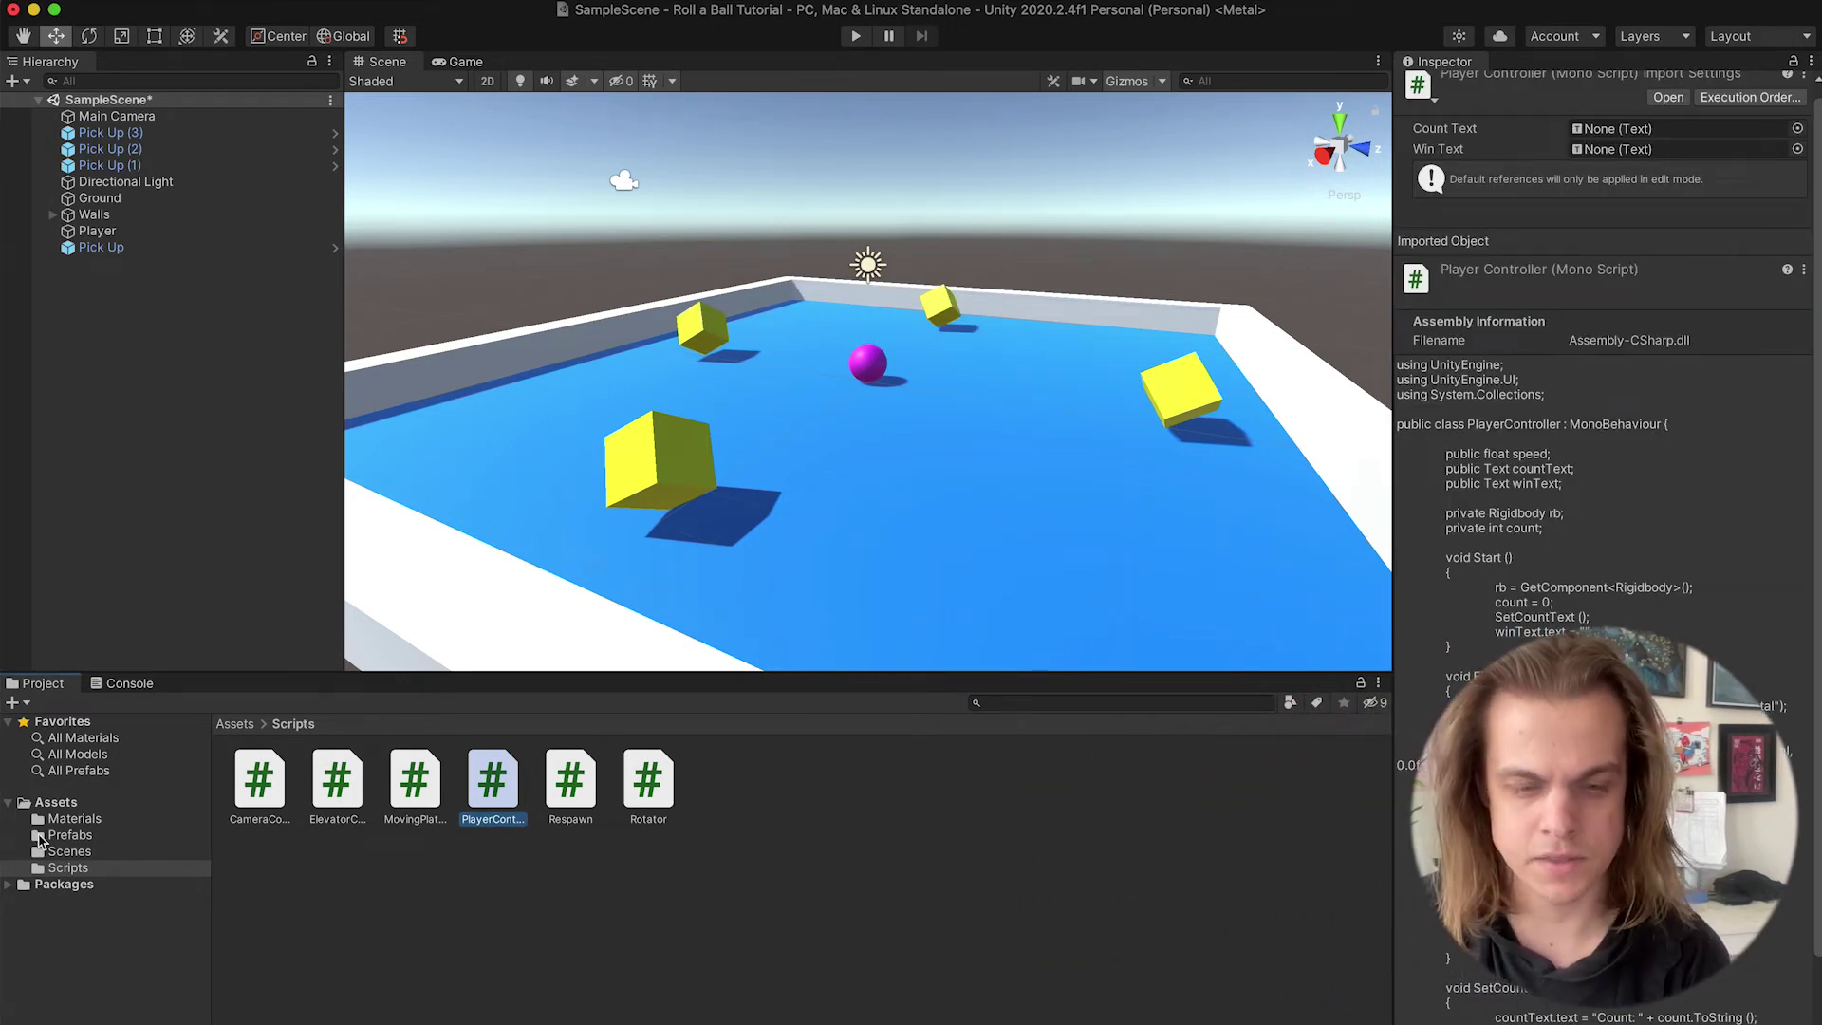
- From the Pick Up prefab's Tag dropdown, add and save a new tag named Pick Up
click(70, 835)
click(260, 781)
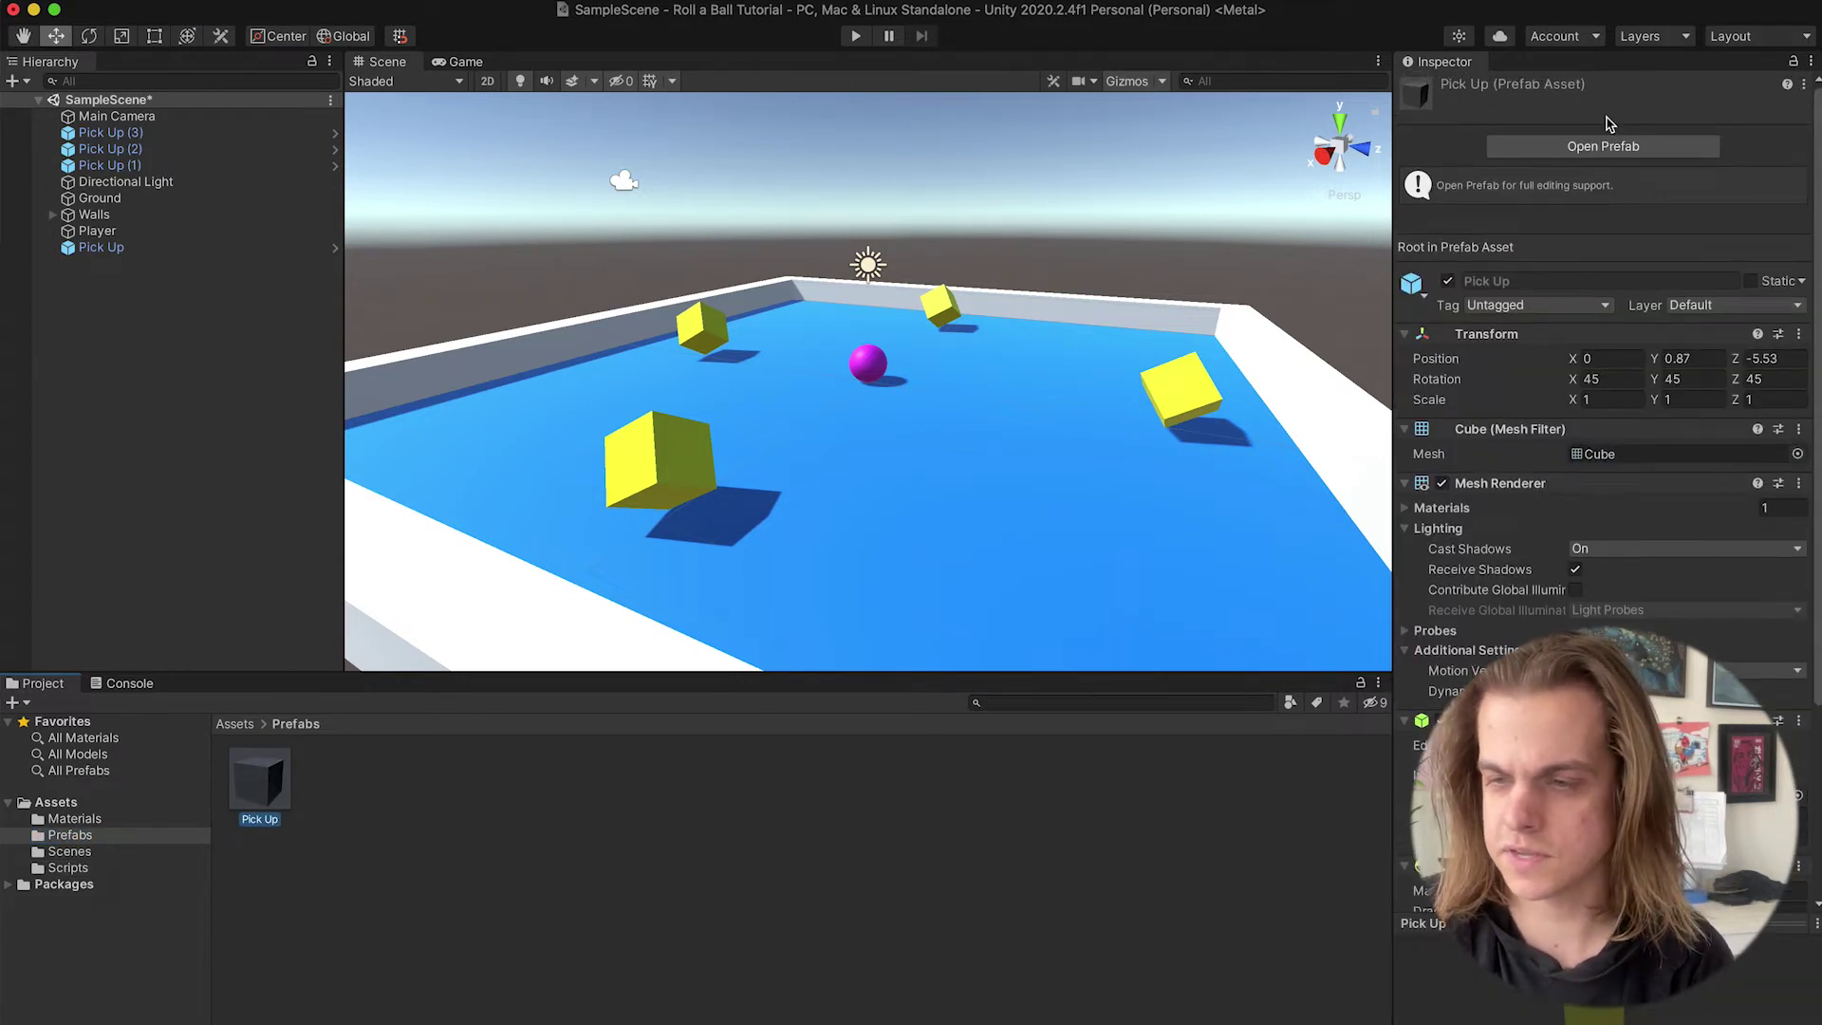
click(1513, 306)
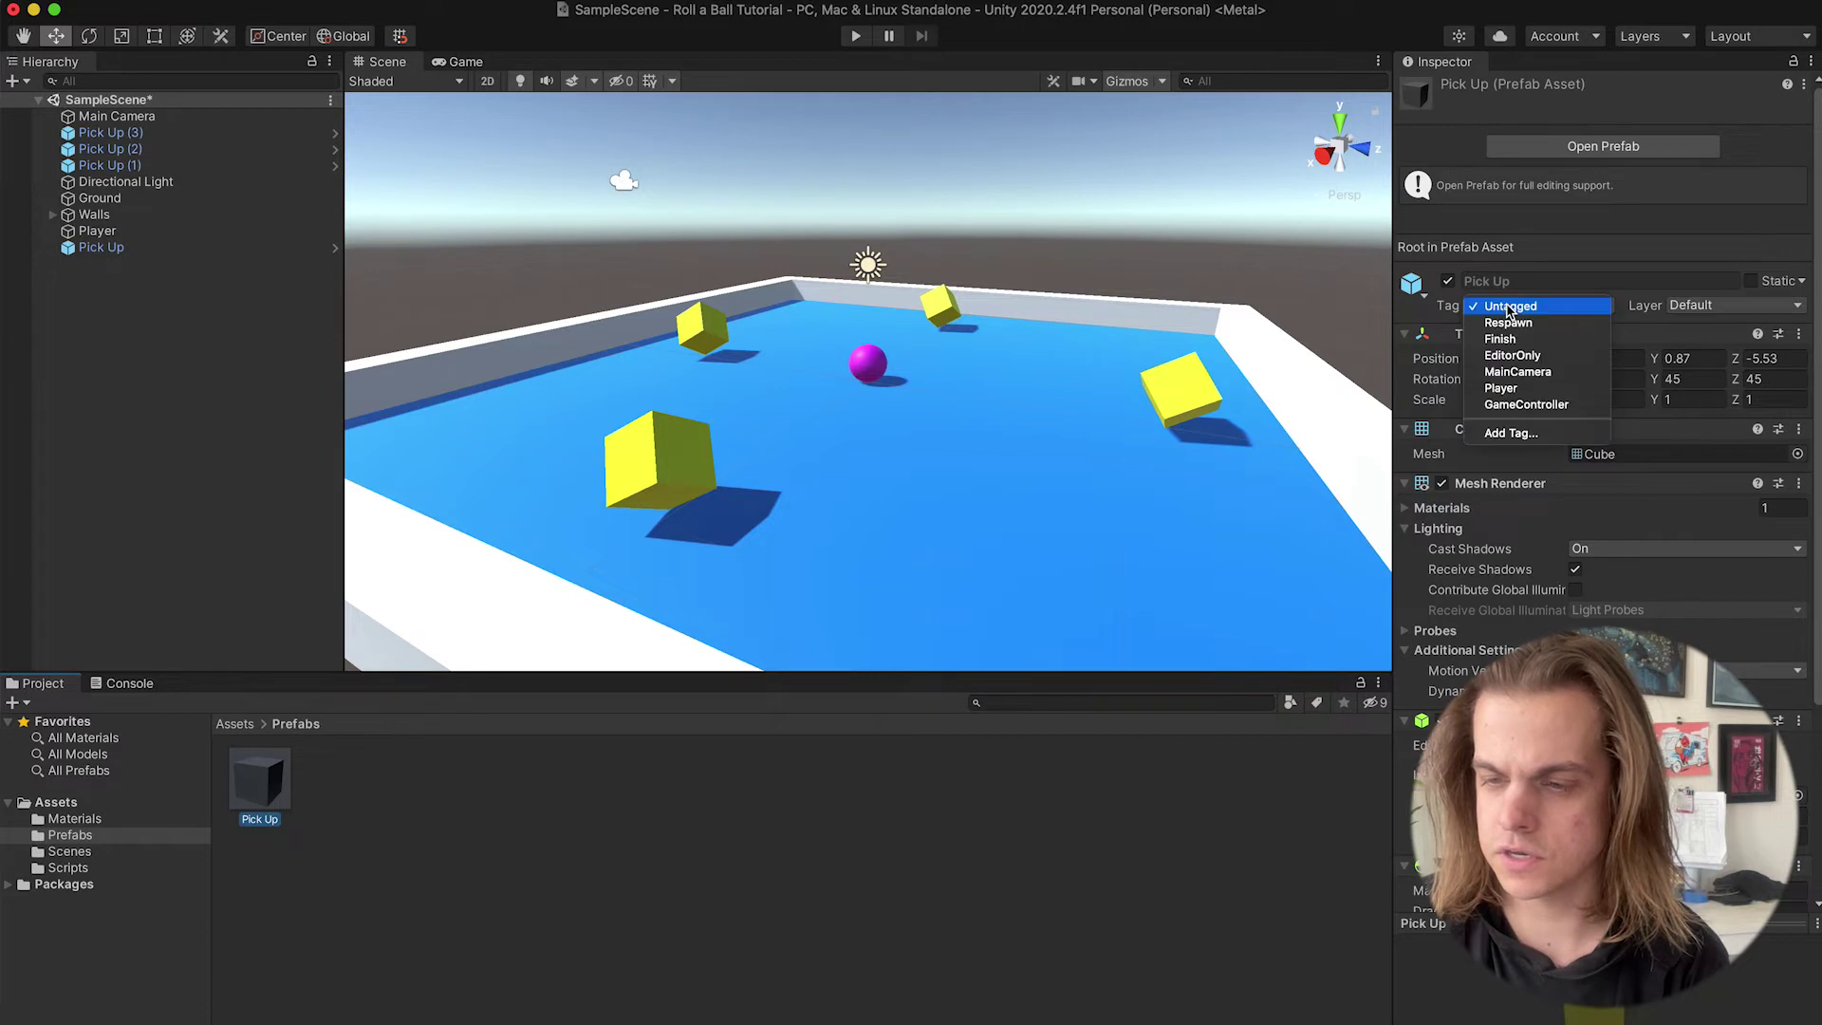
click(1511, 436)
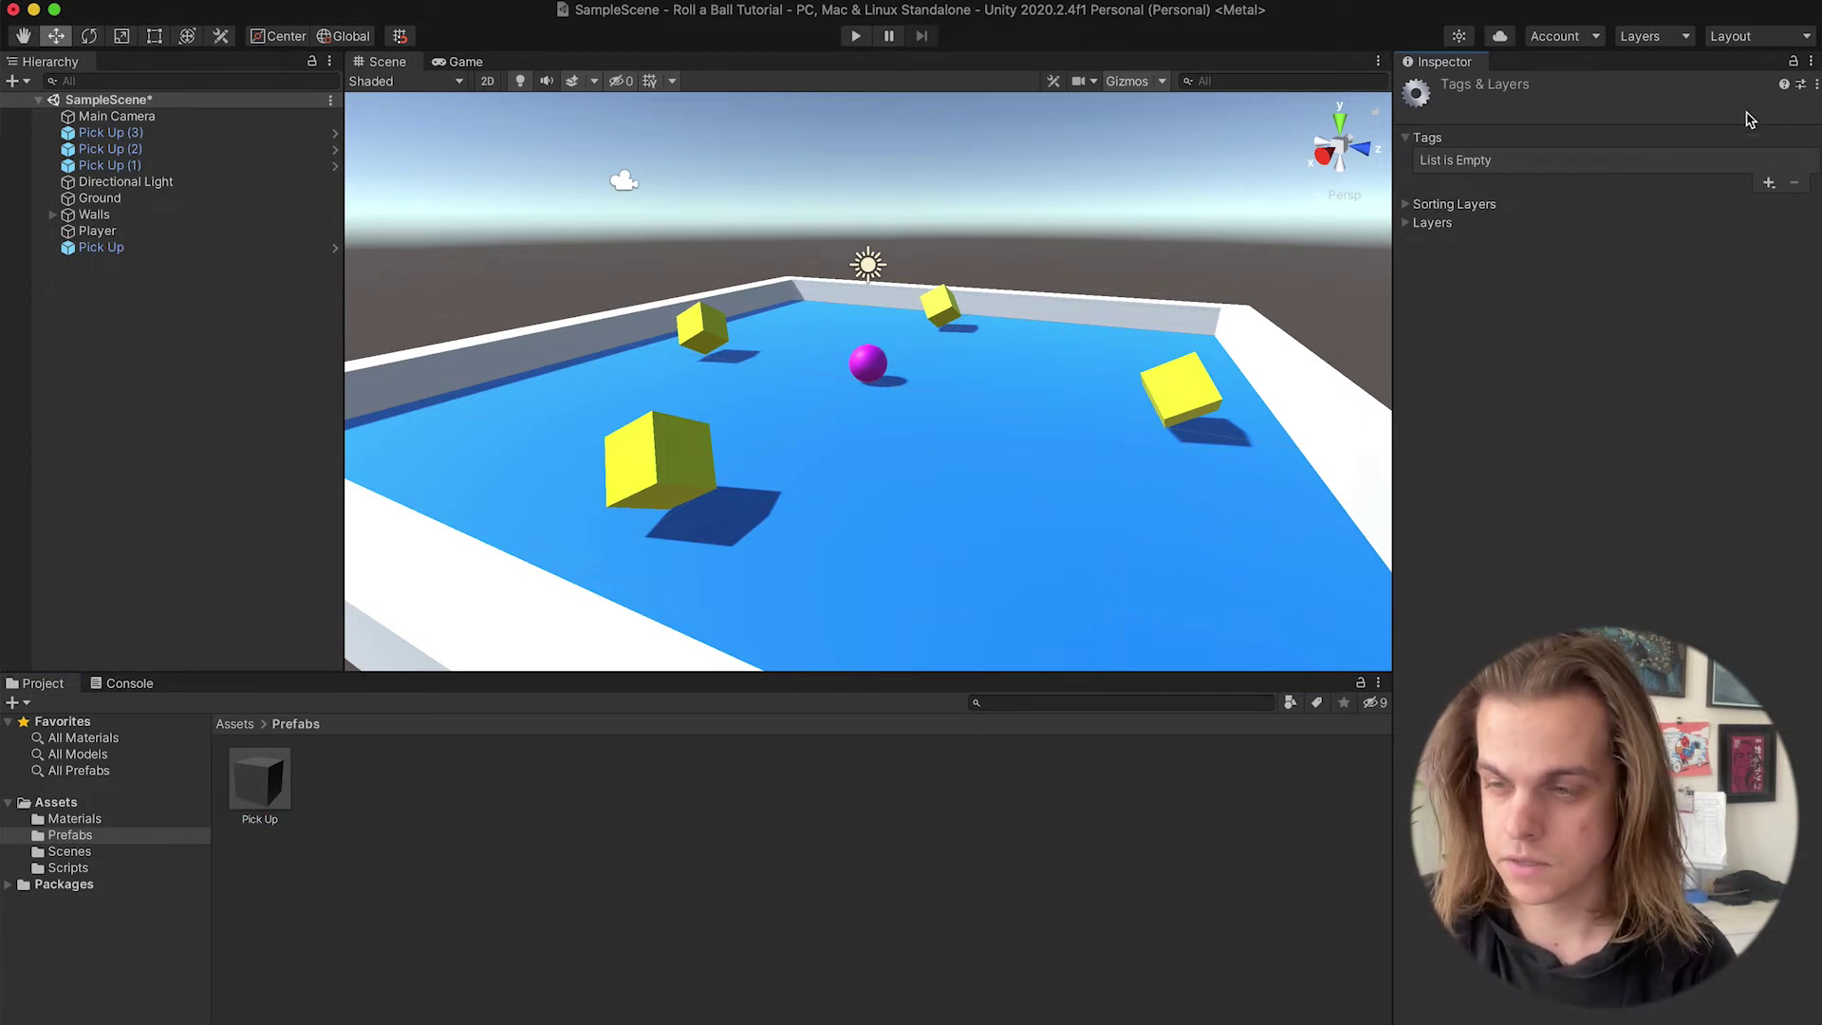
click(1768, 186)
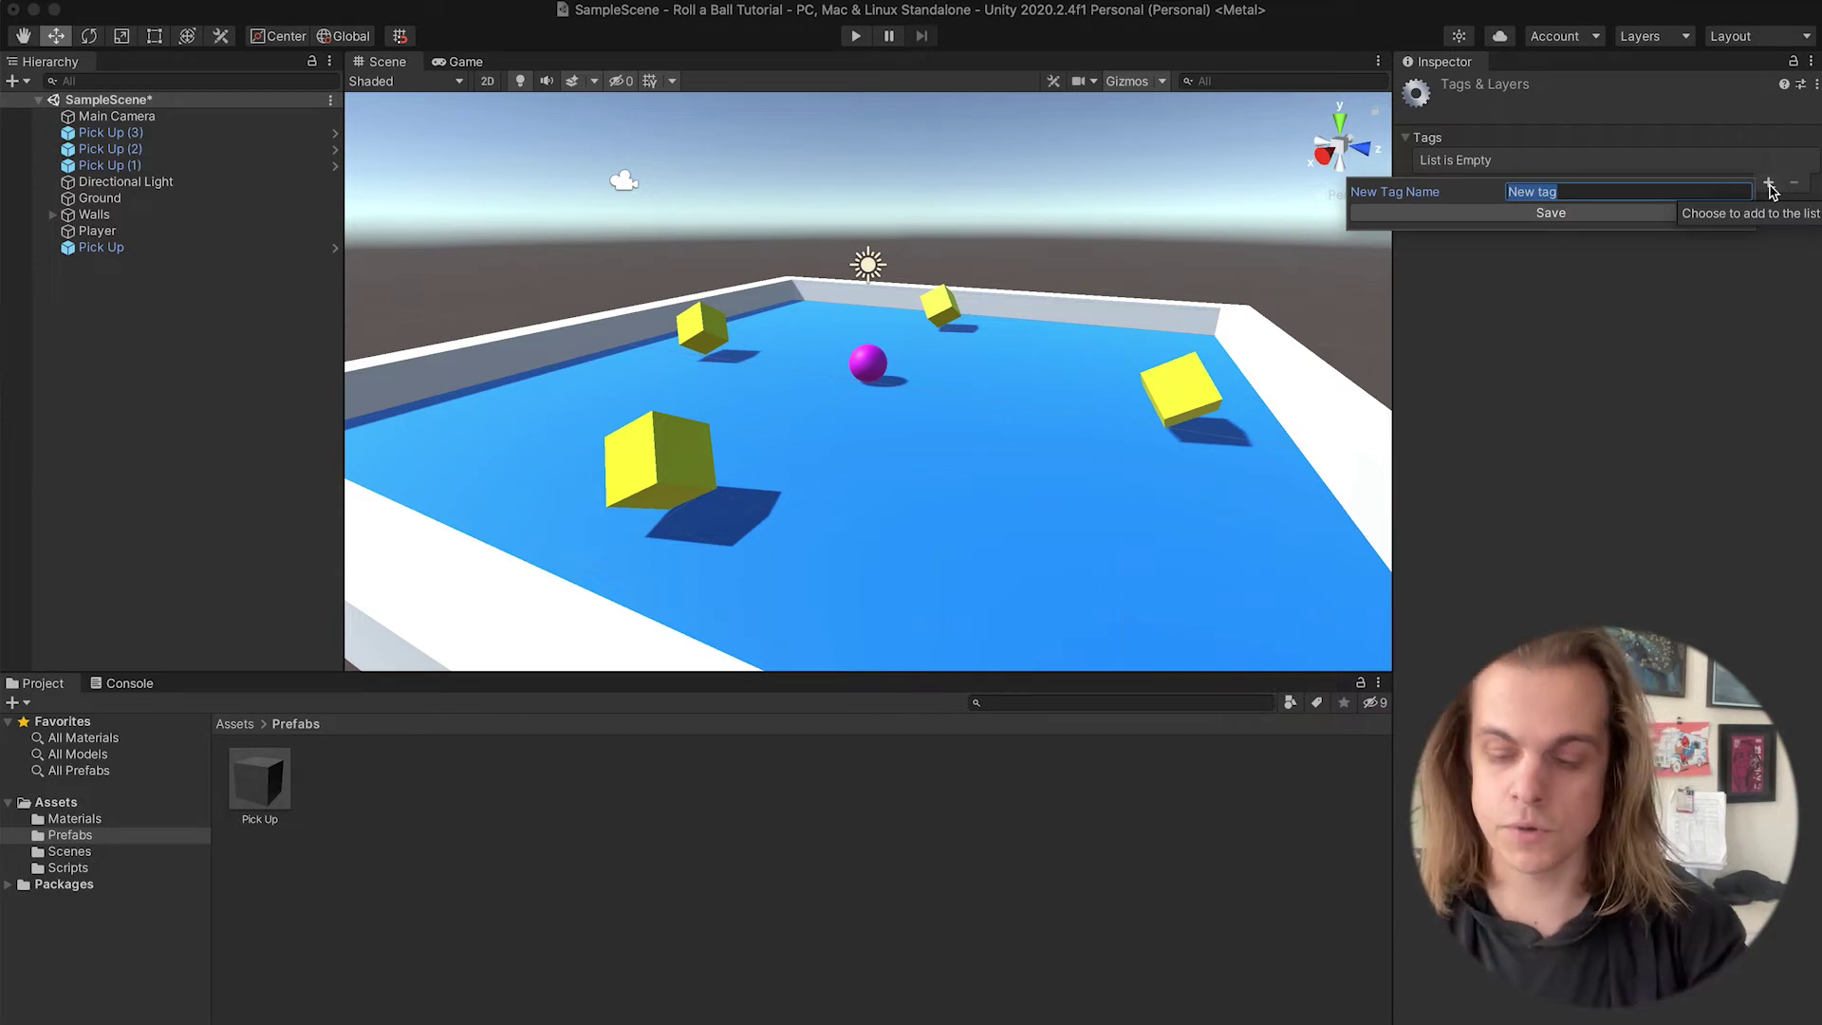
text(Pick Up)
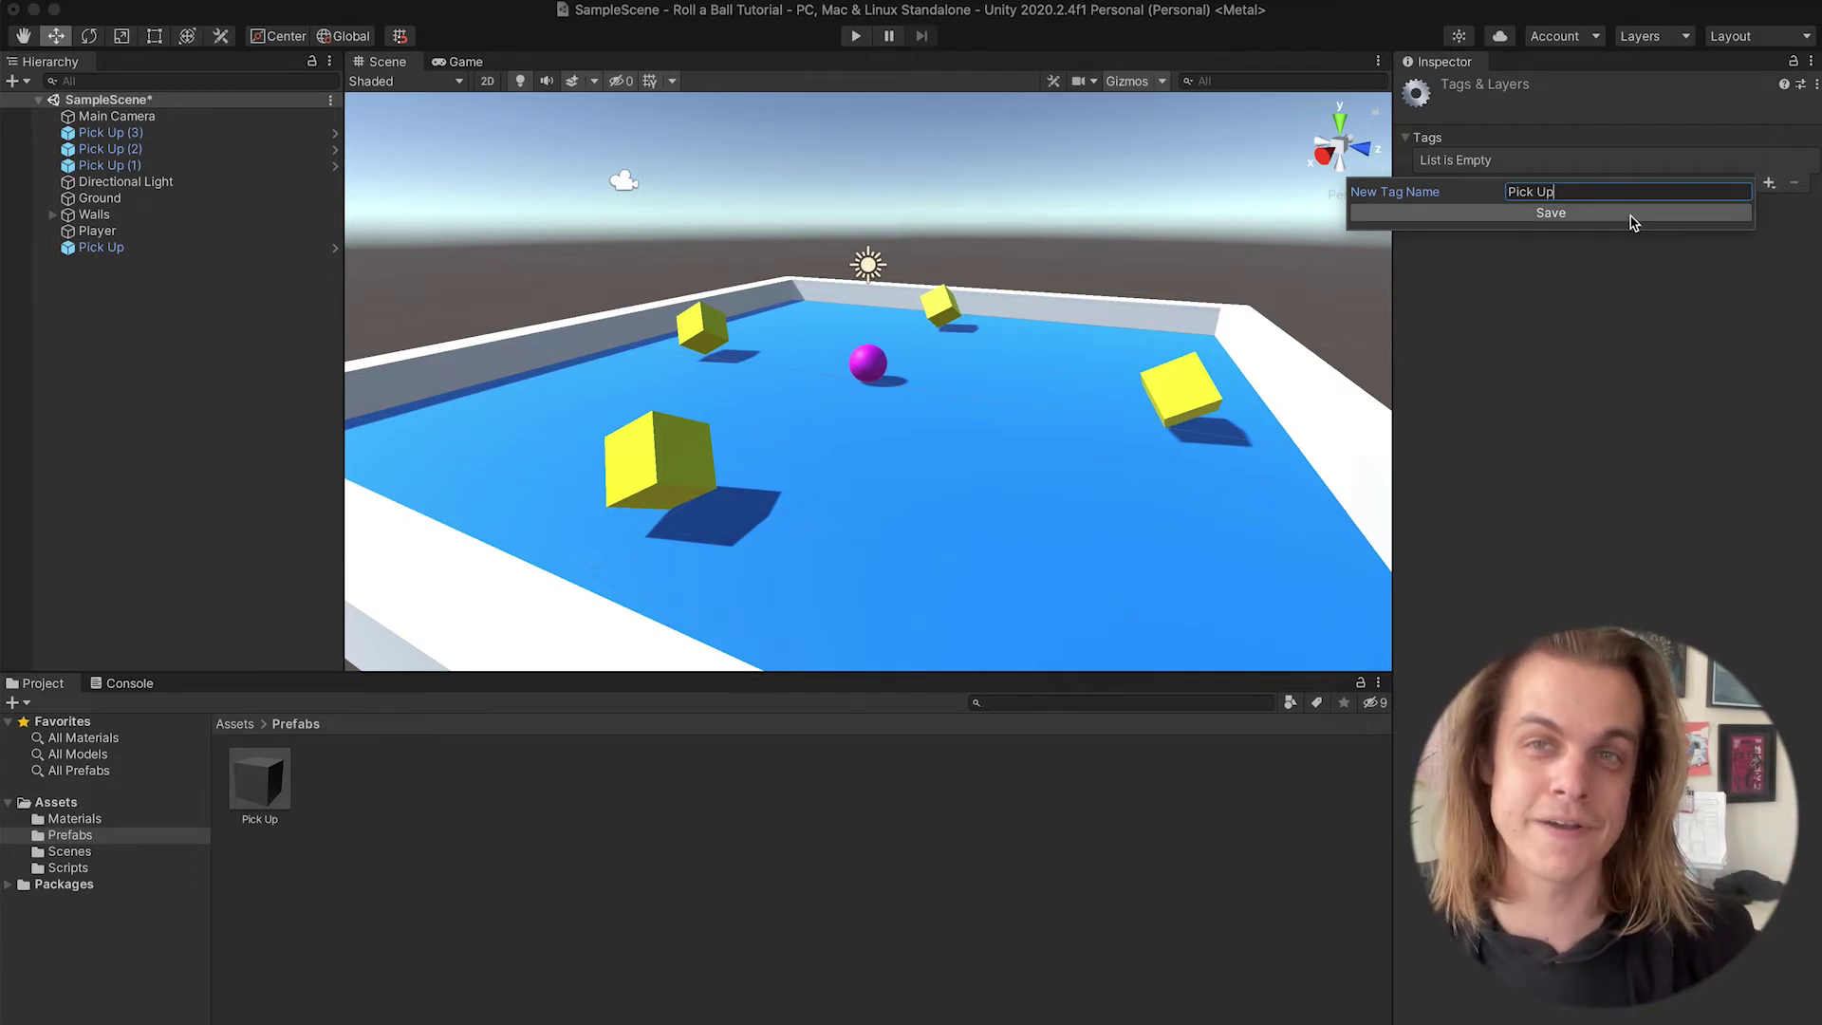
click(1630, 220)
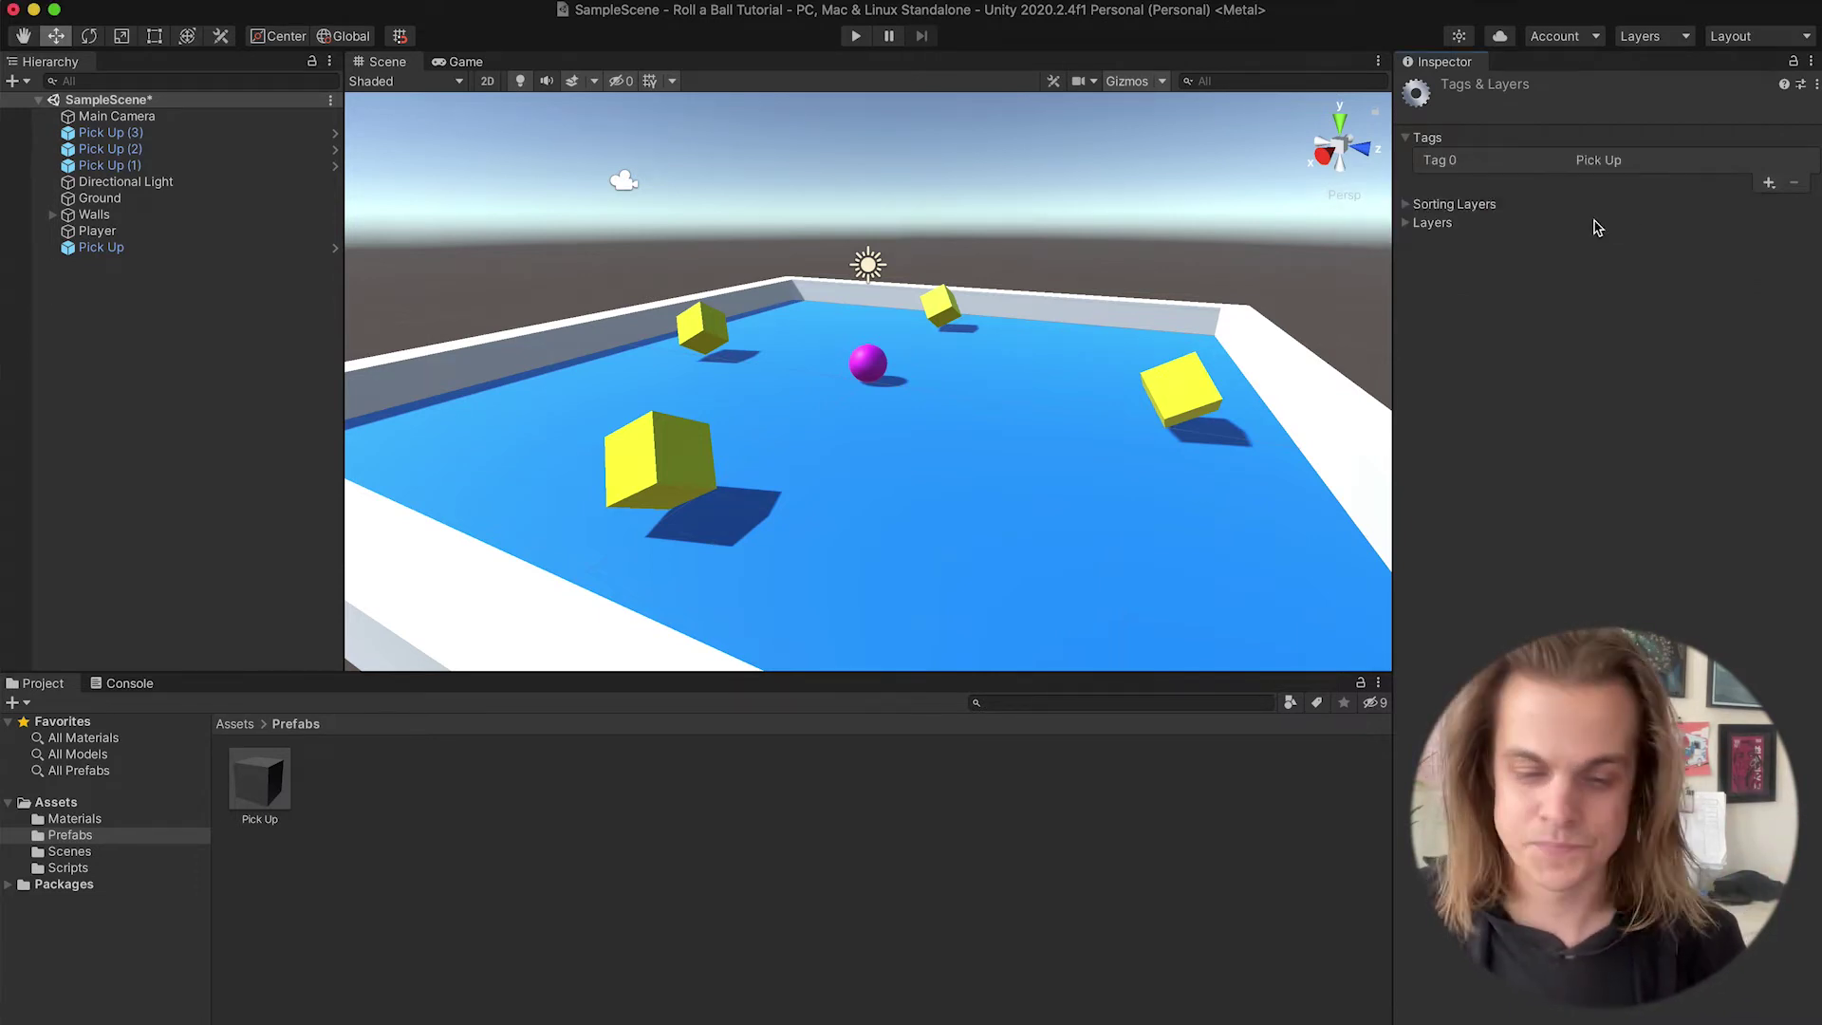
- Tag the Pick Up prefab as Pick Up and tick Is Trigger on its Box Collider
click(261, 783)
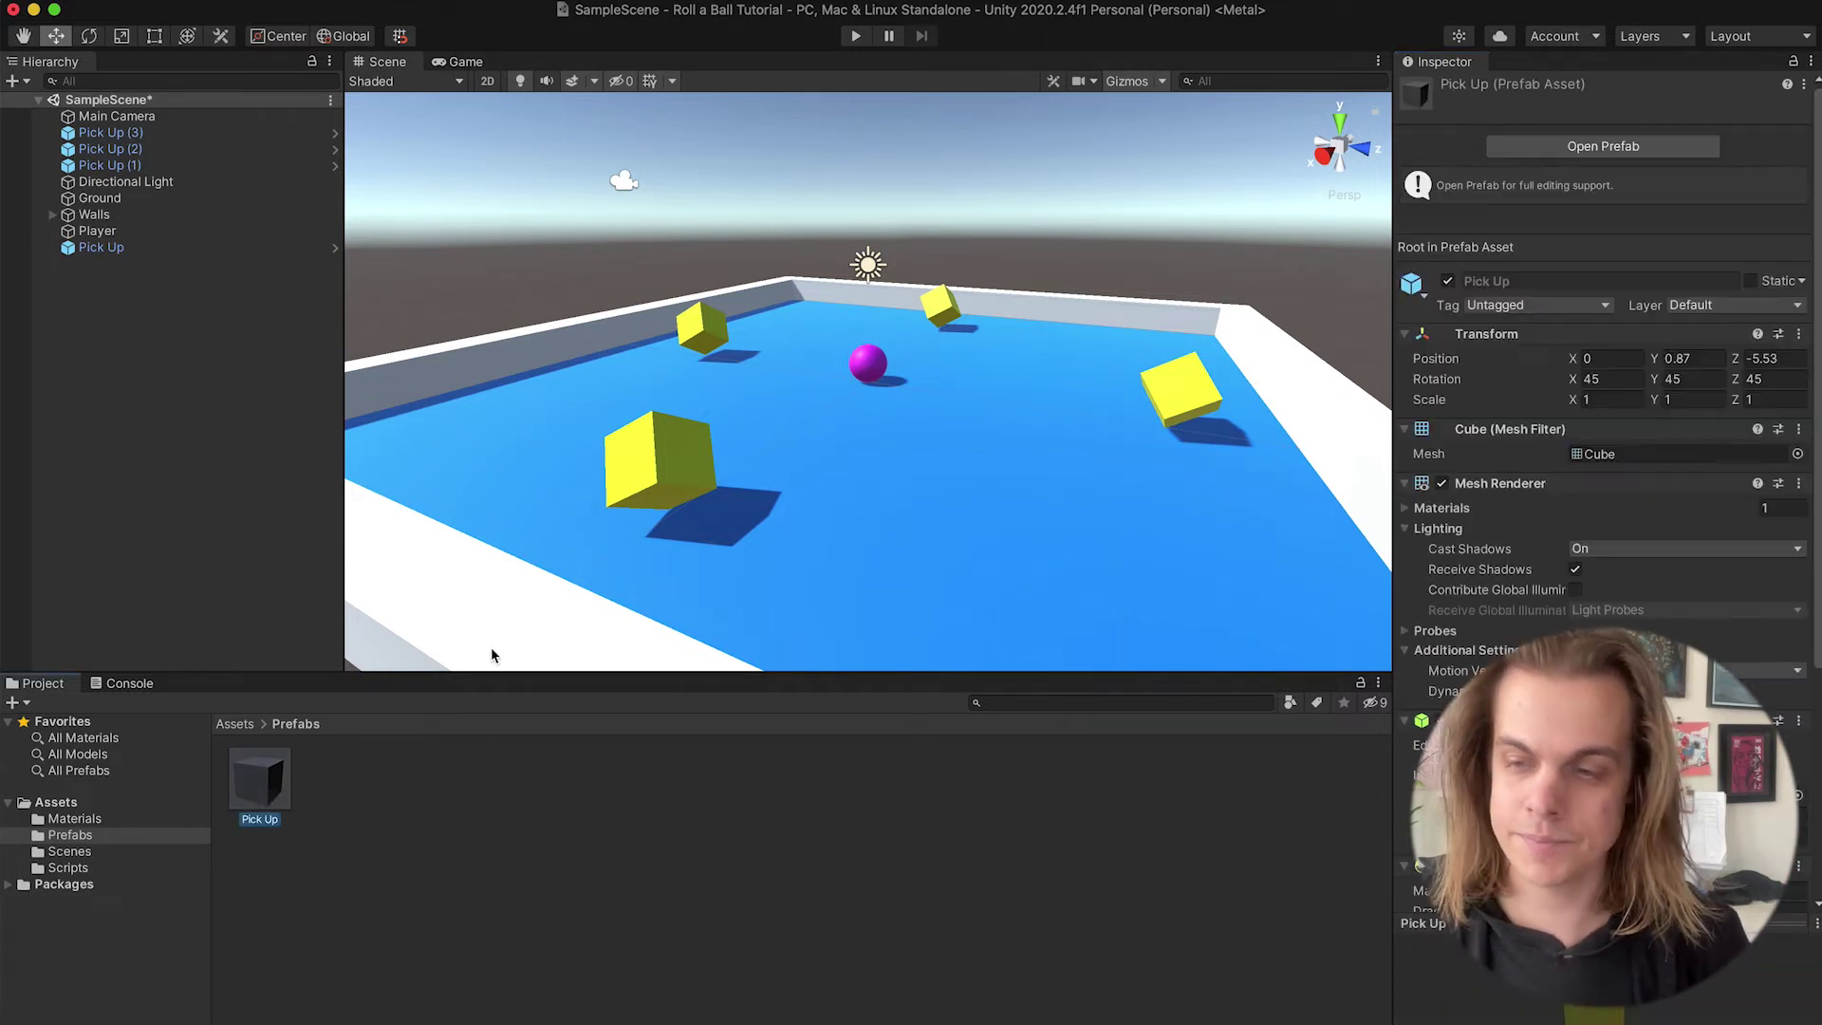
click(1514, 305)
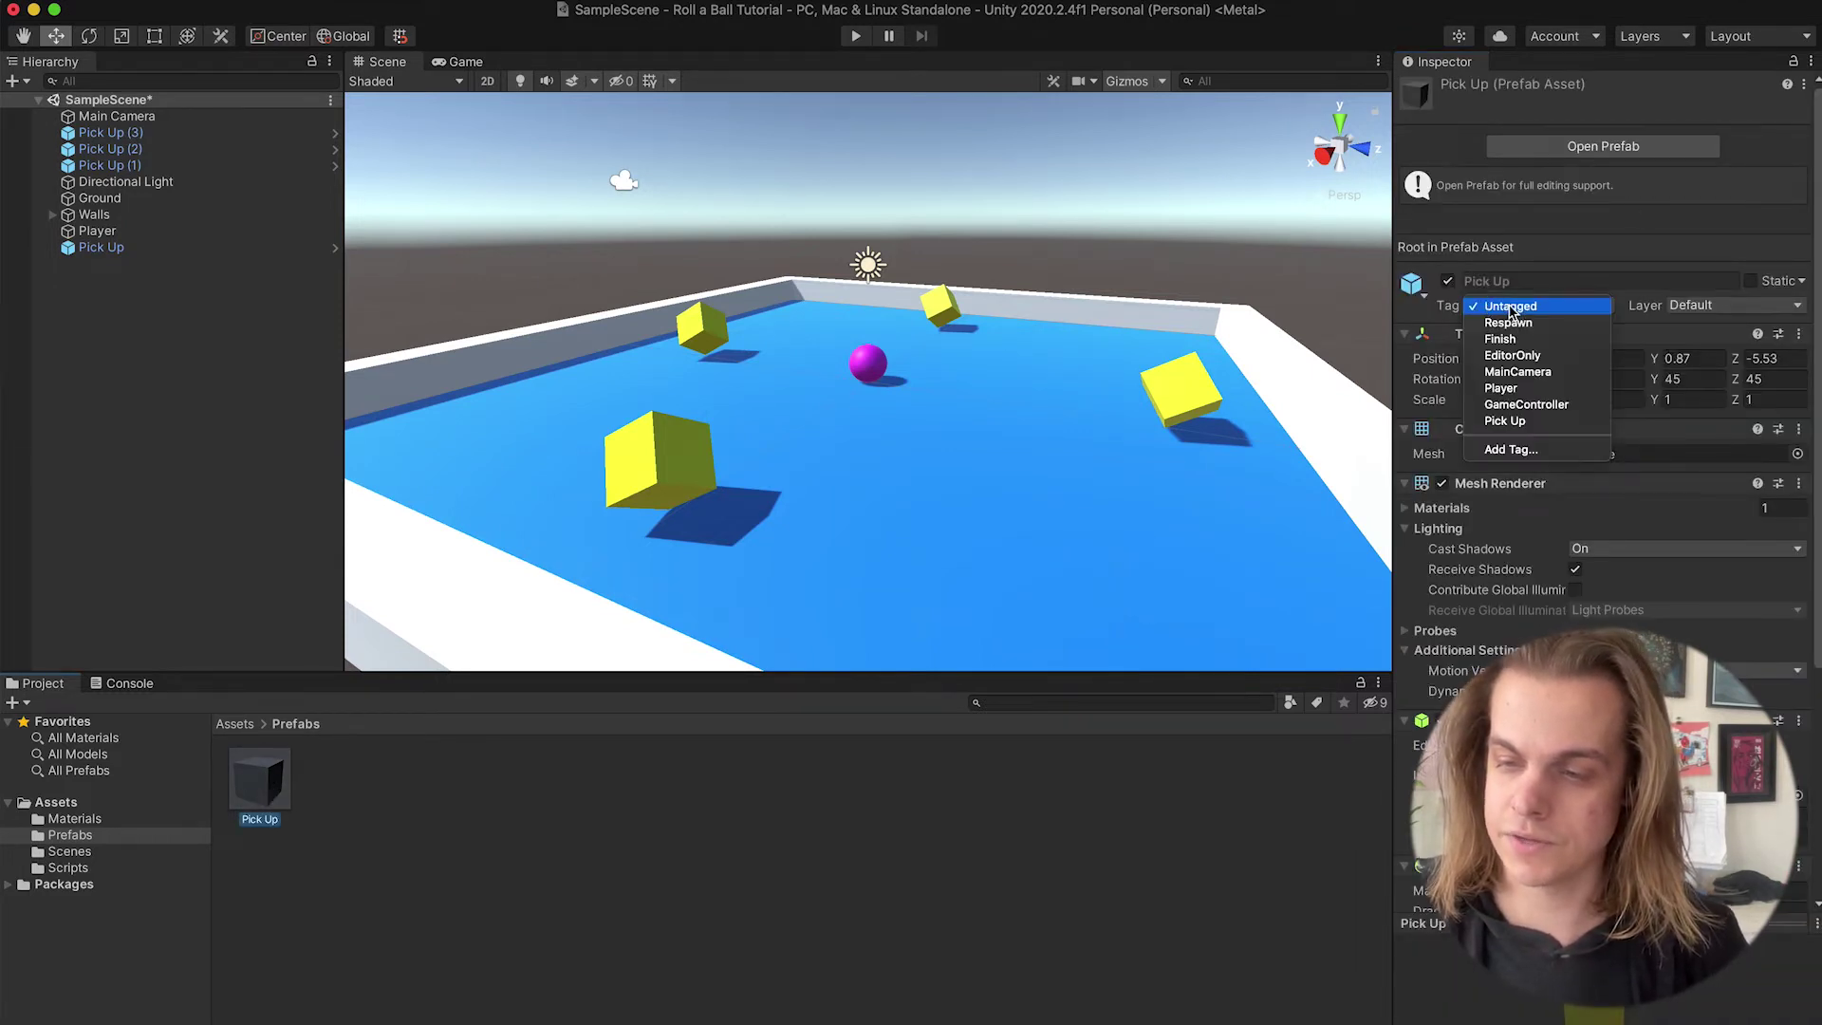
click(1516, 421)
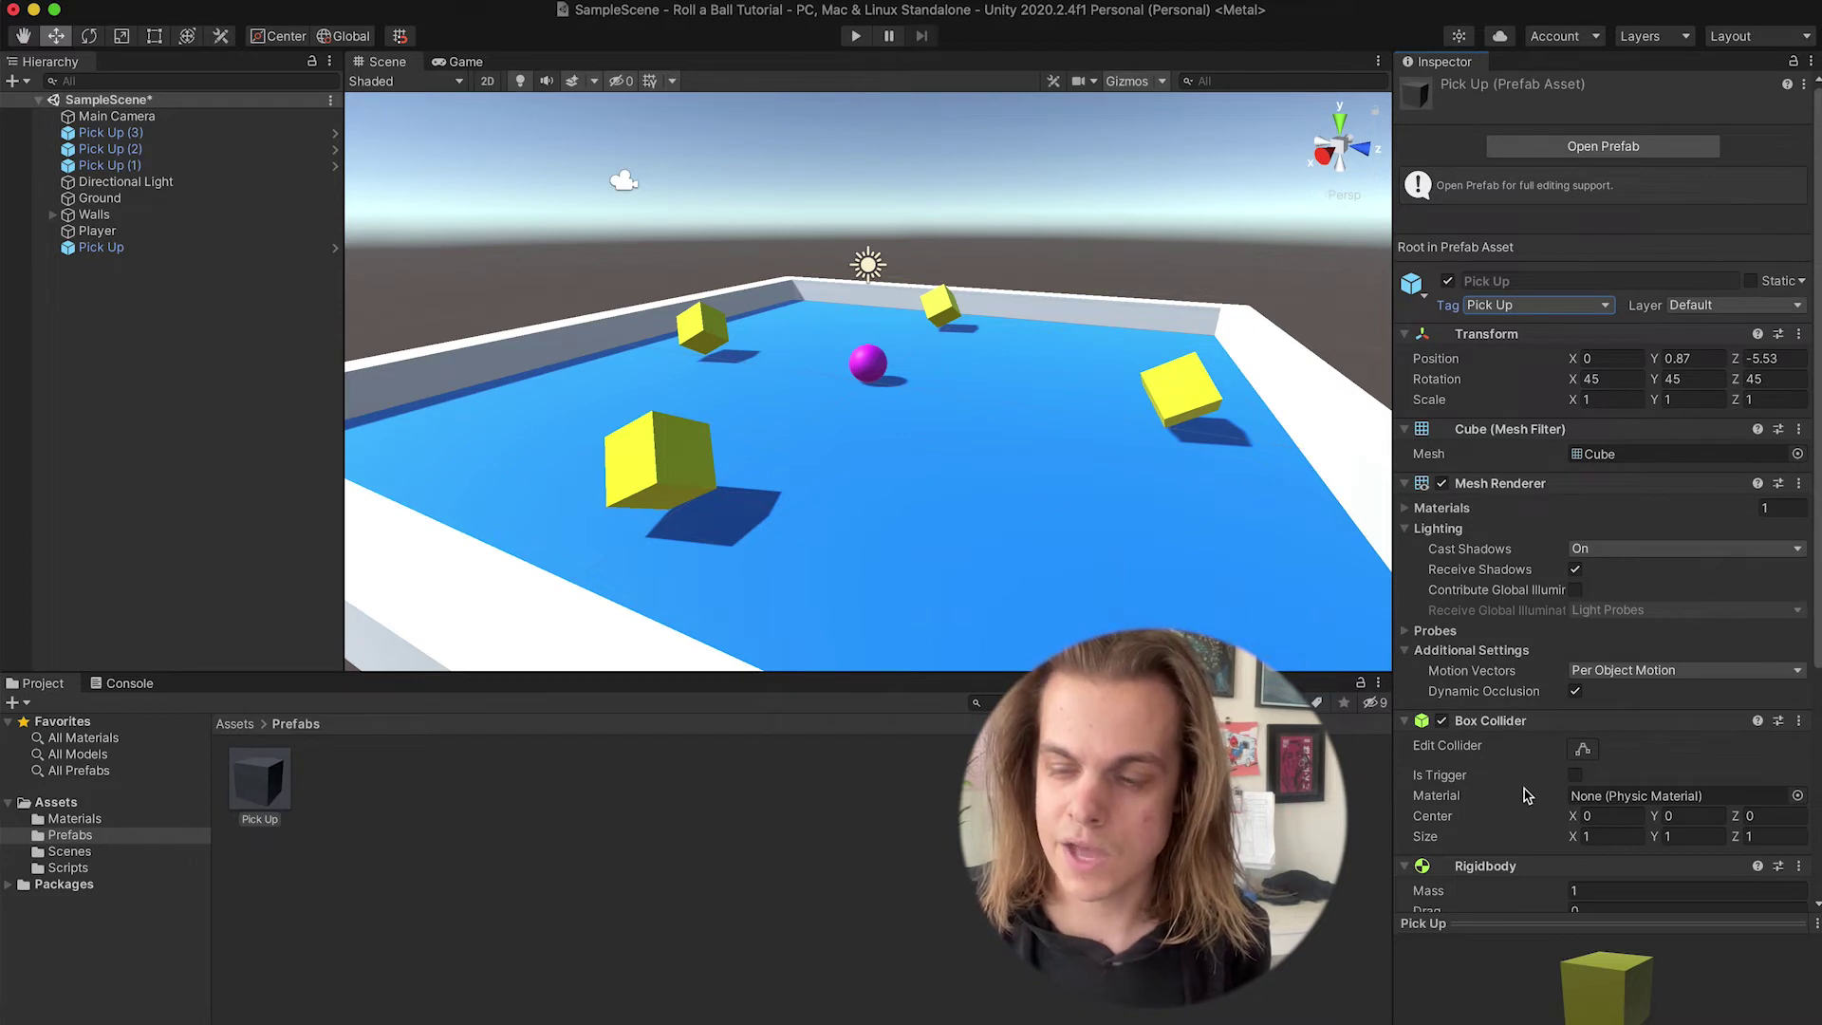
click(1576, 776)
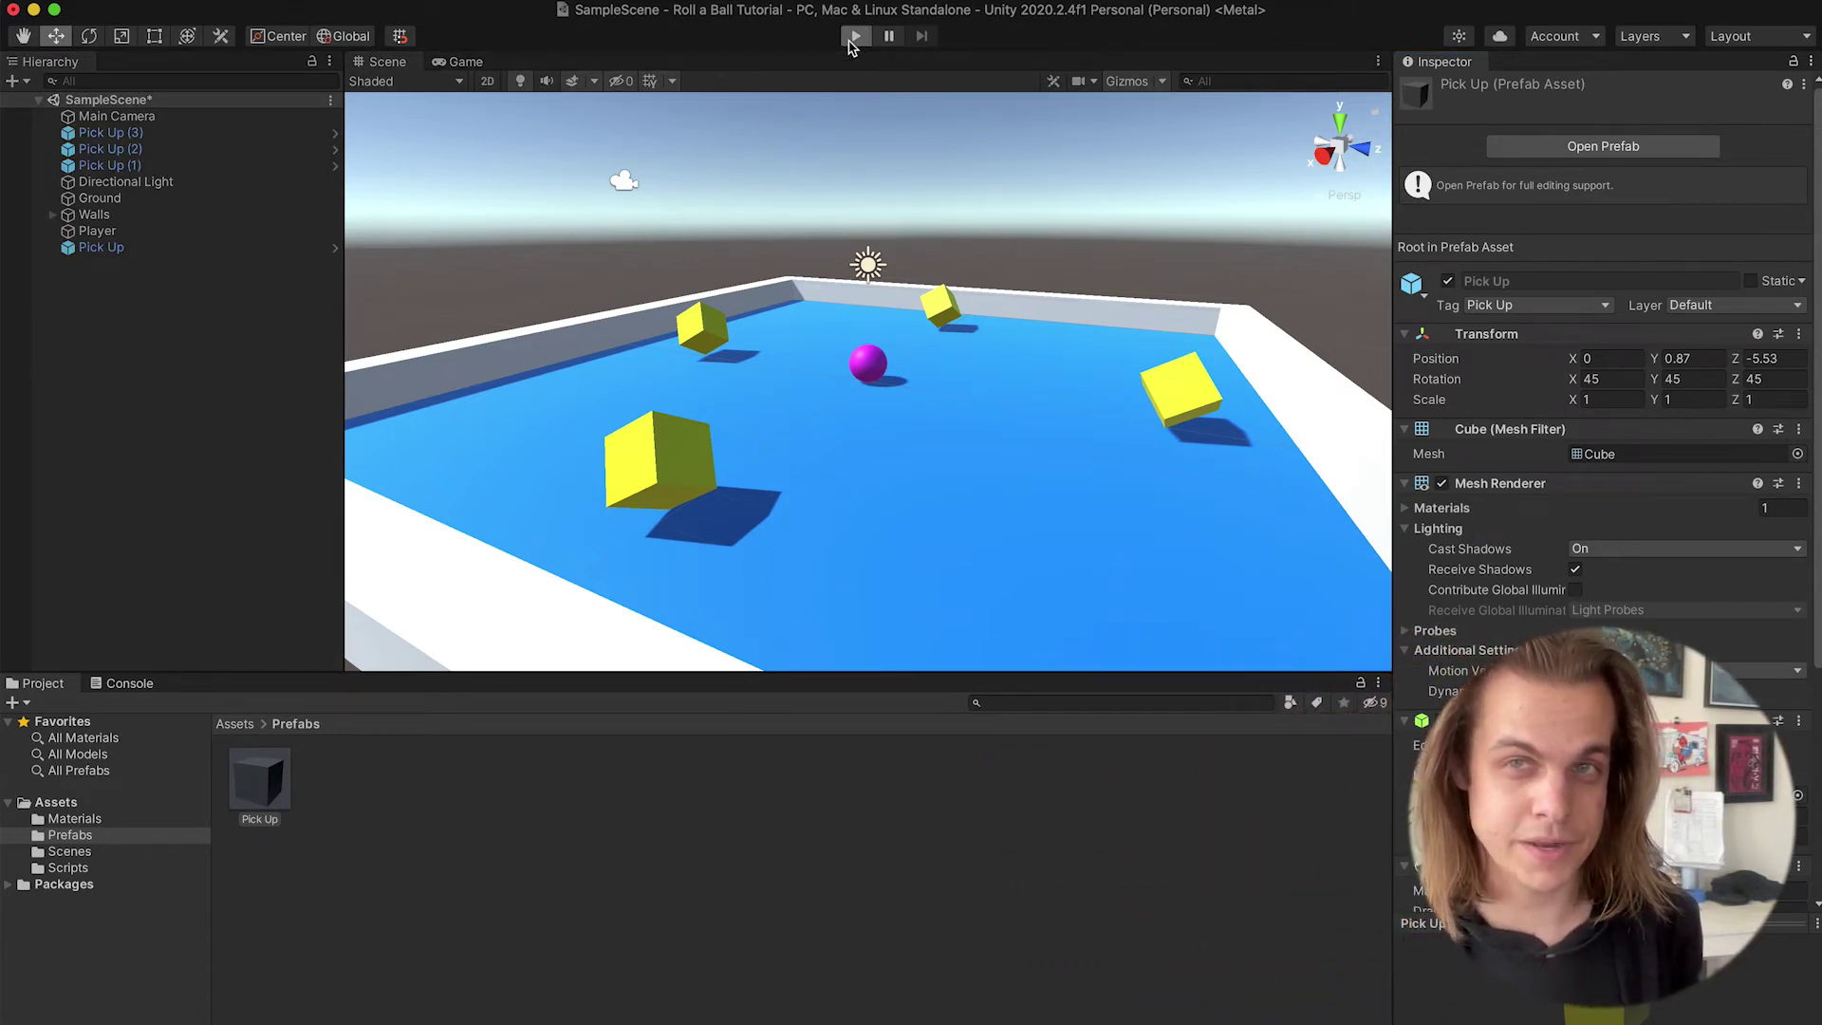
- Play-test by rolling the ball left, down, right and up into the yellow cubes, then stop
click(854, 38)
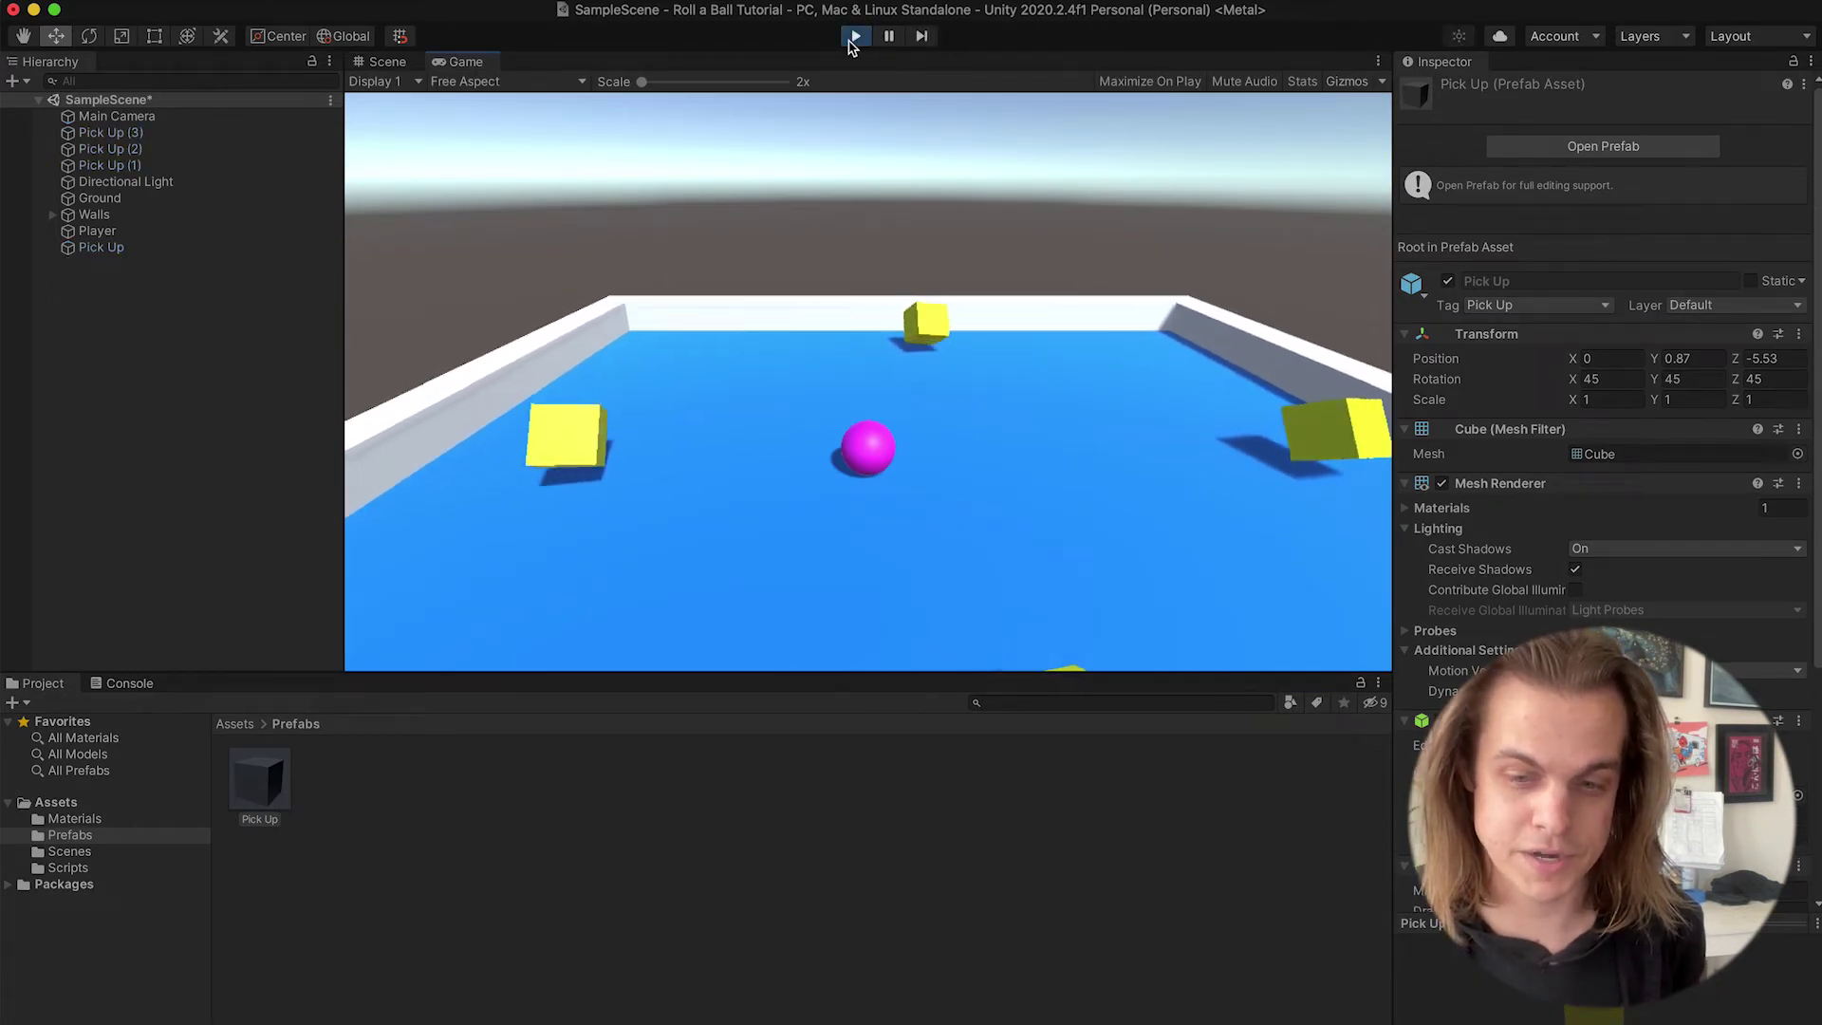
key(Left)
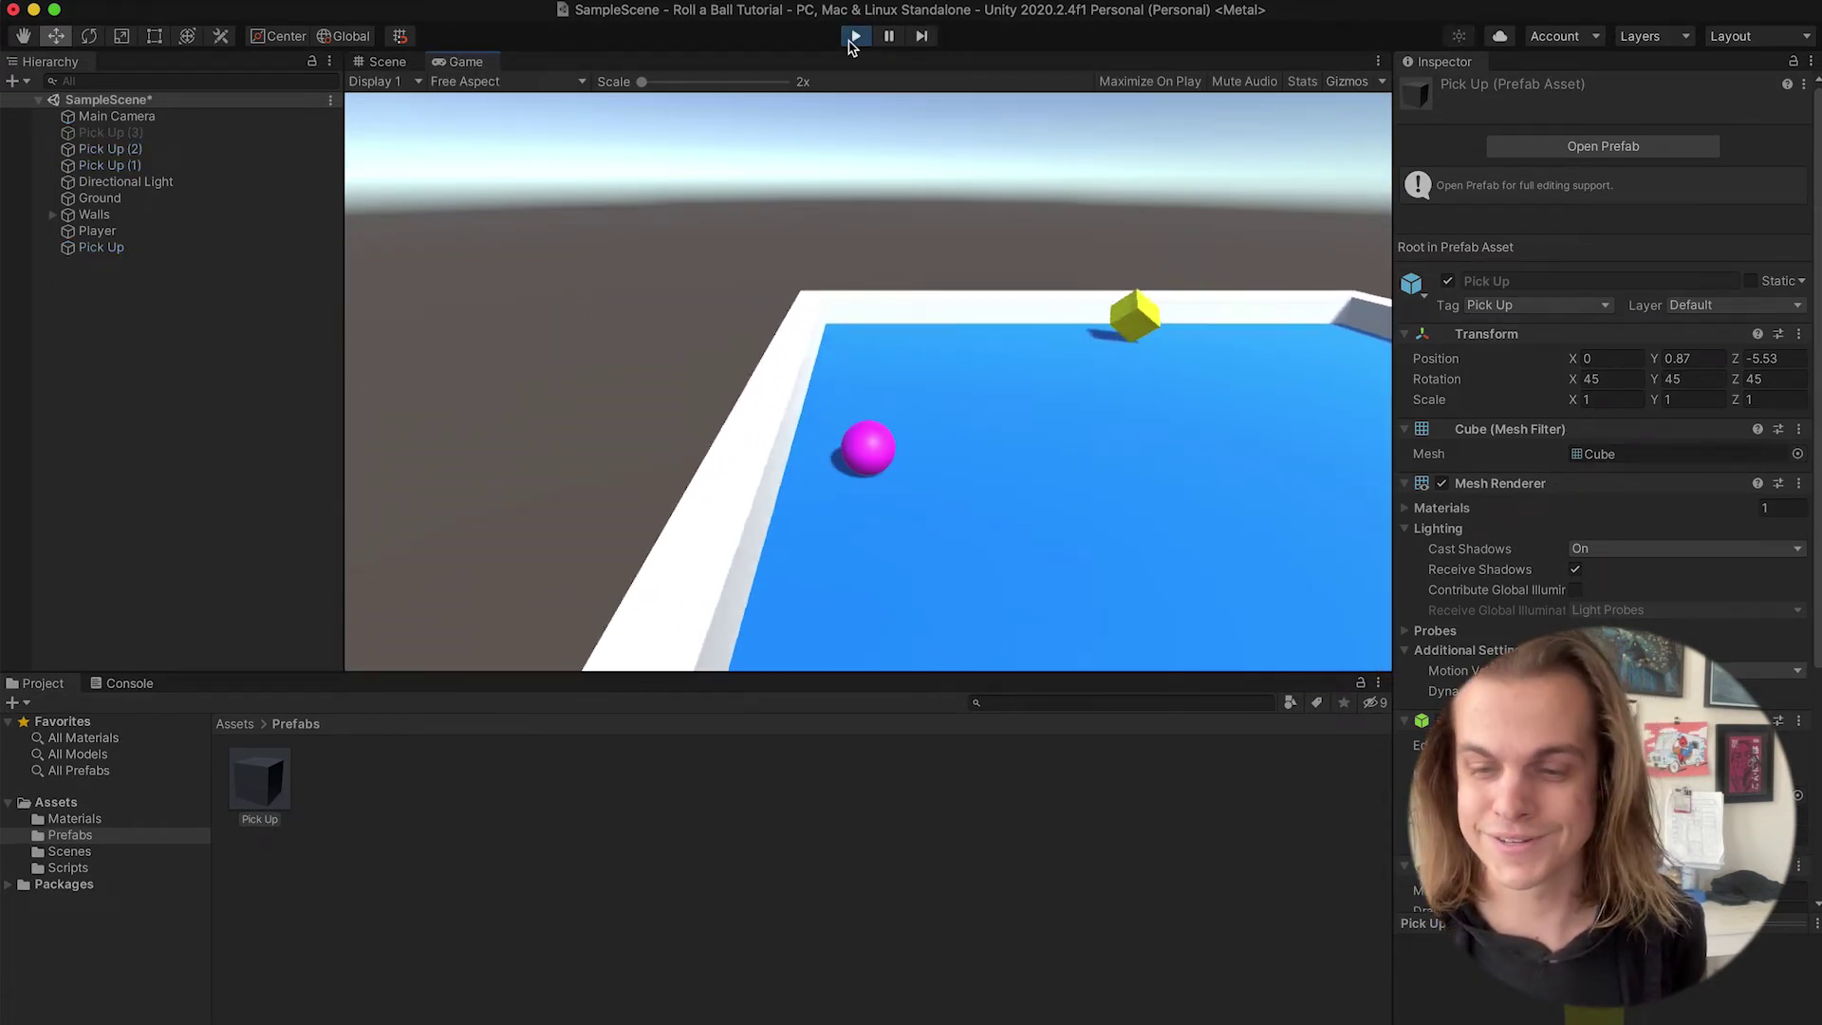
key(Down)
key(Right)
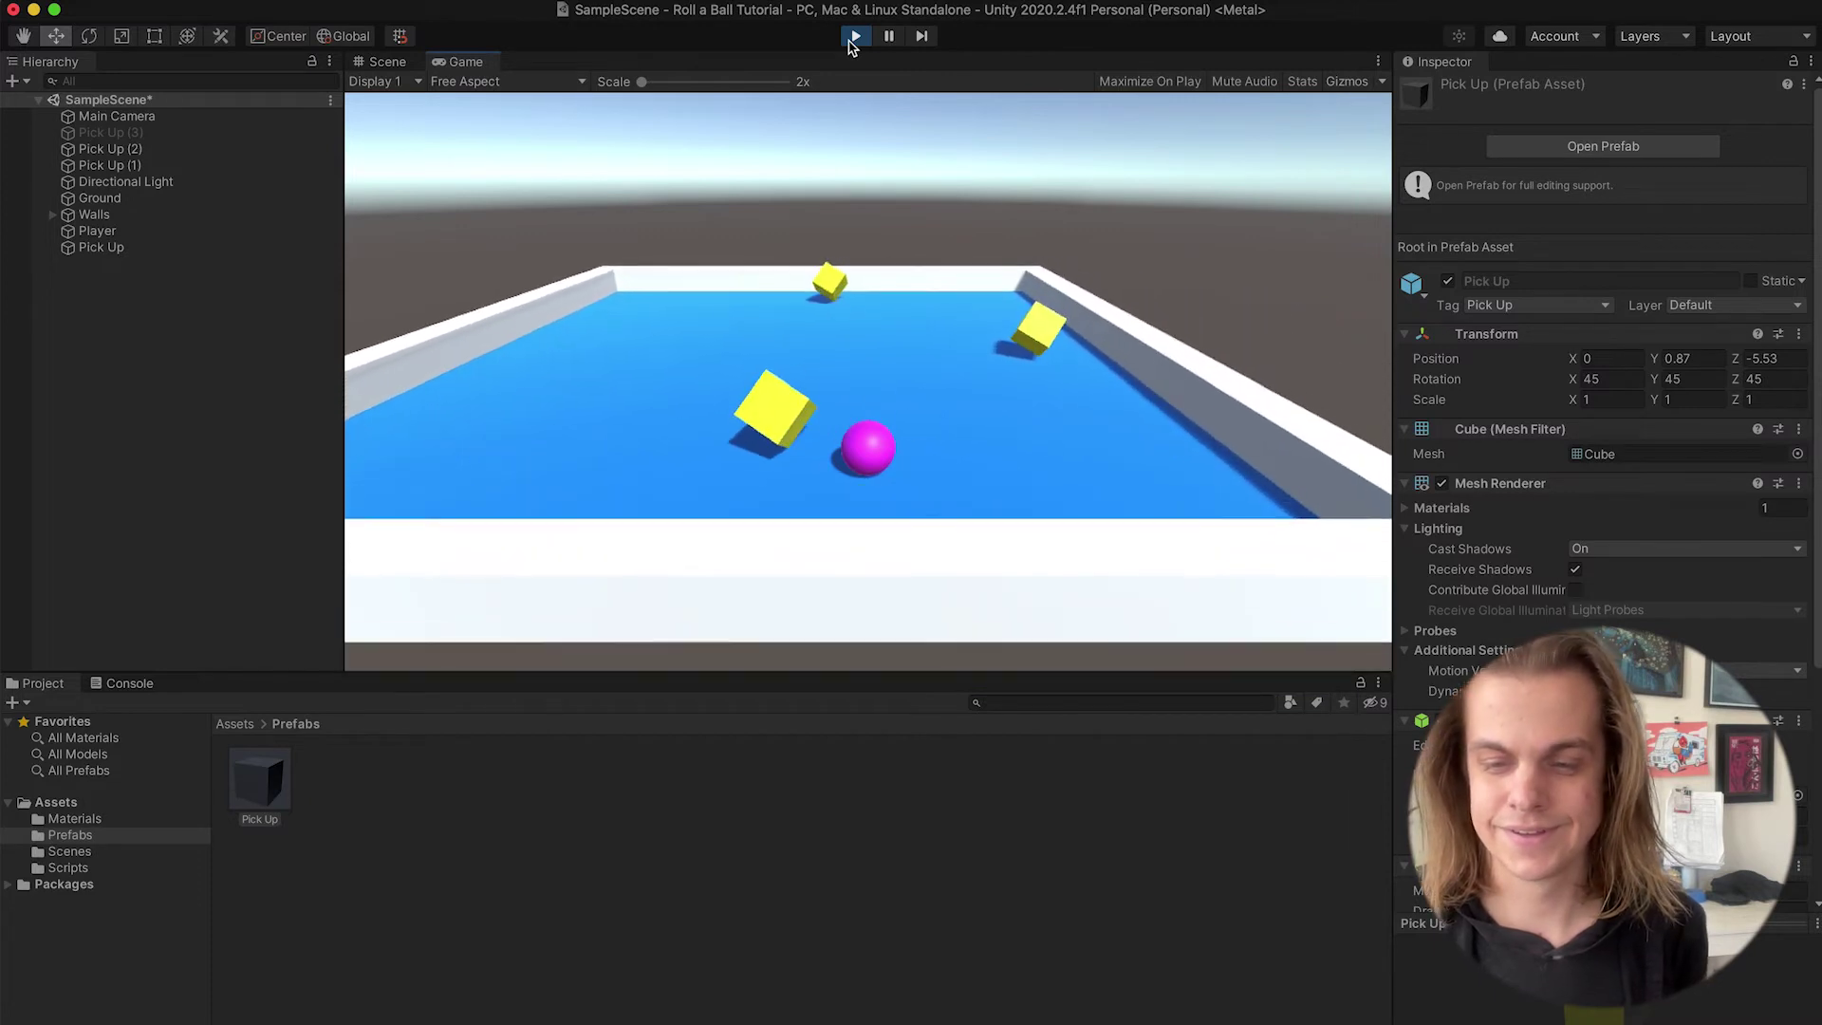
key(Up)
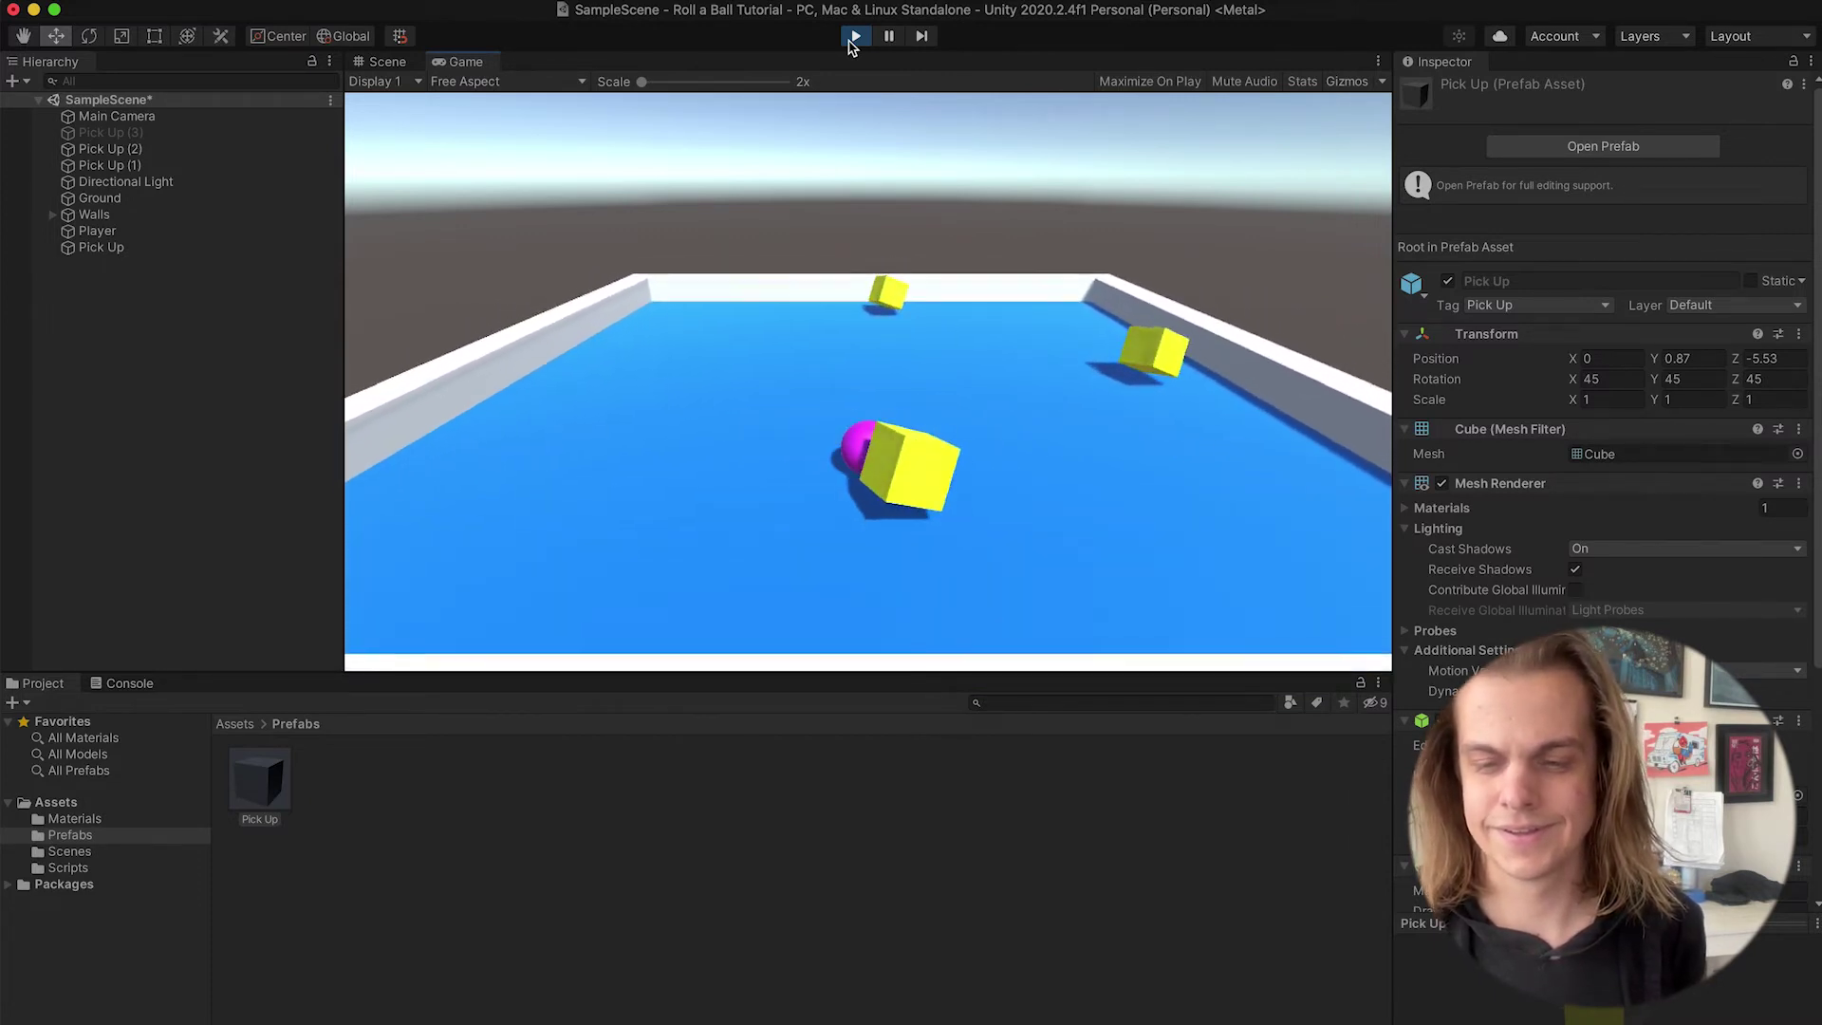
click(853, 37)
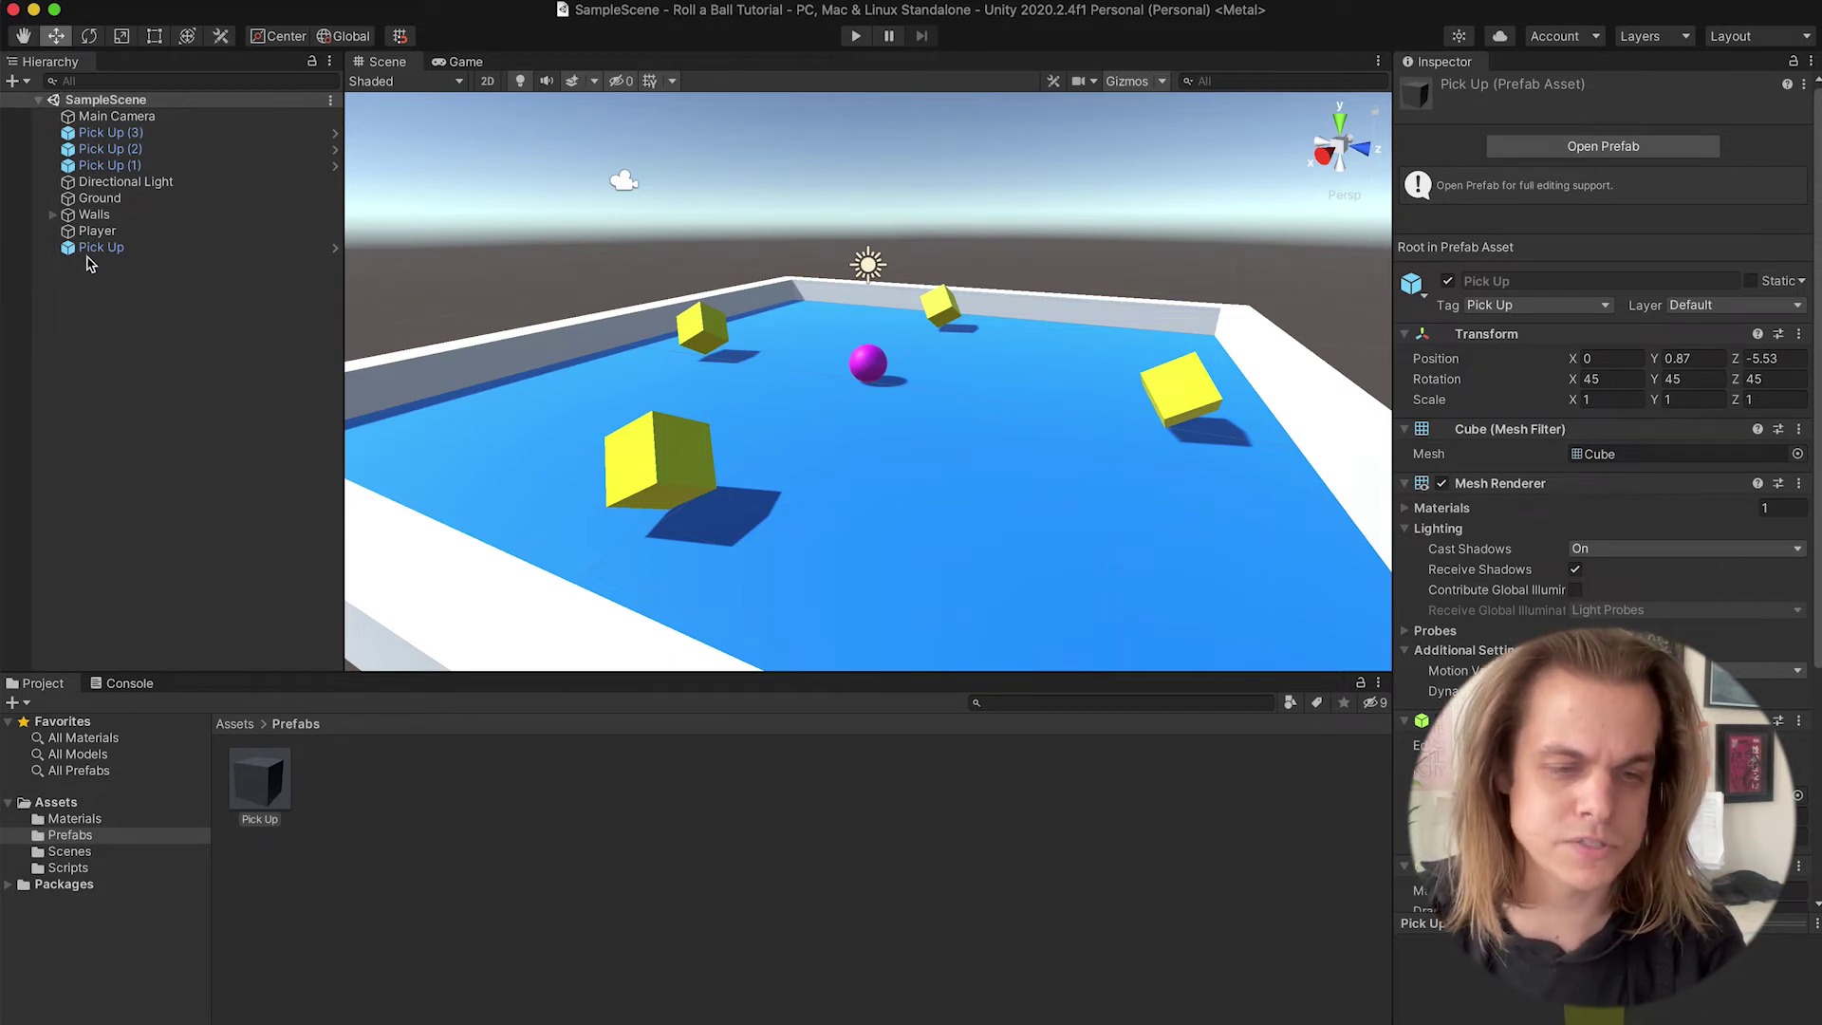
- Create a new empty game object in the Hierarchy named Pick Ups
right_click(104, 302)
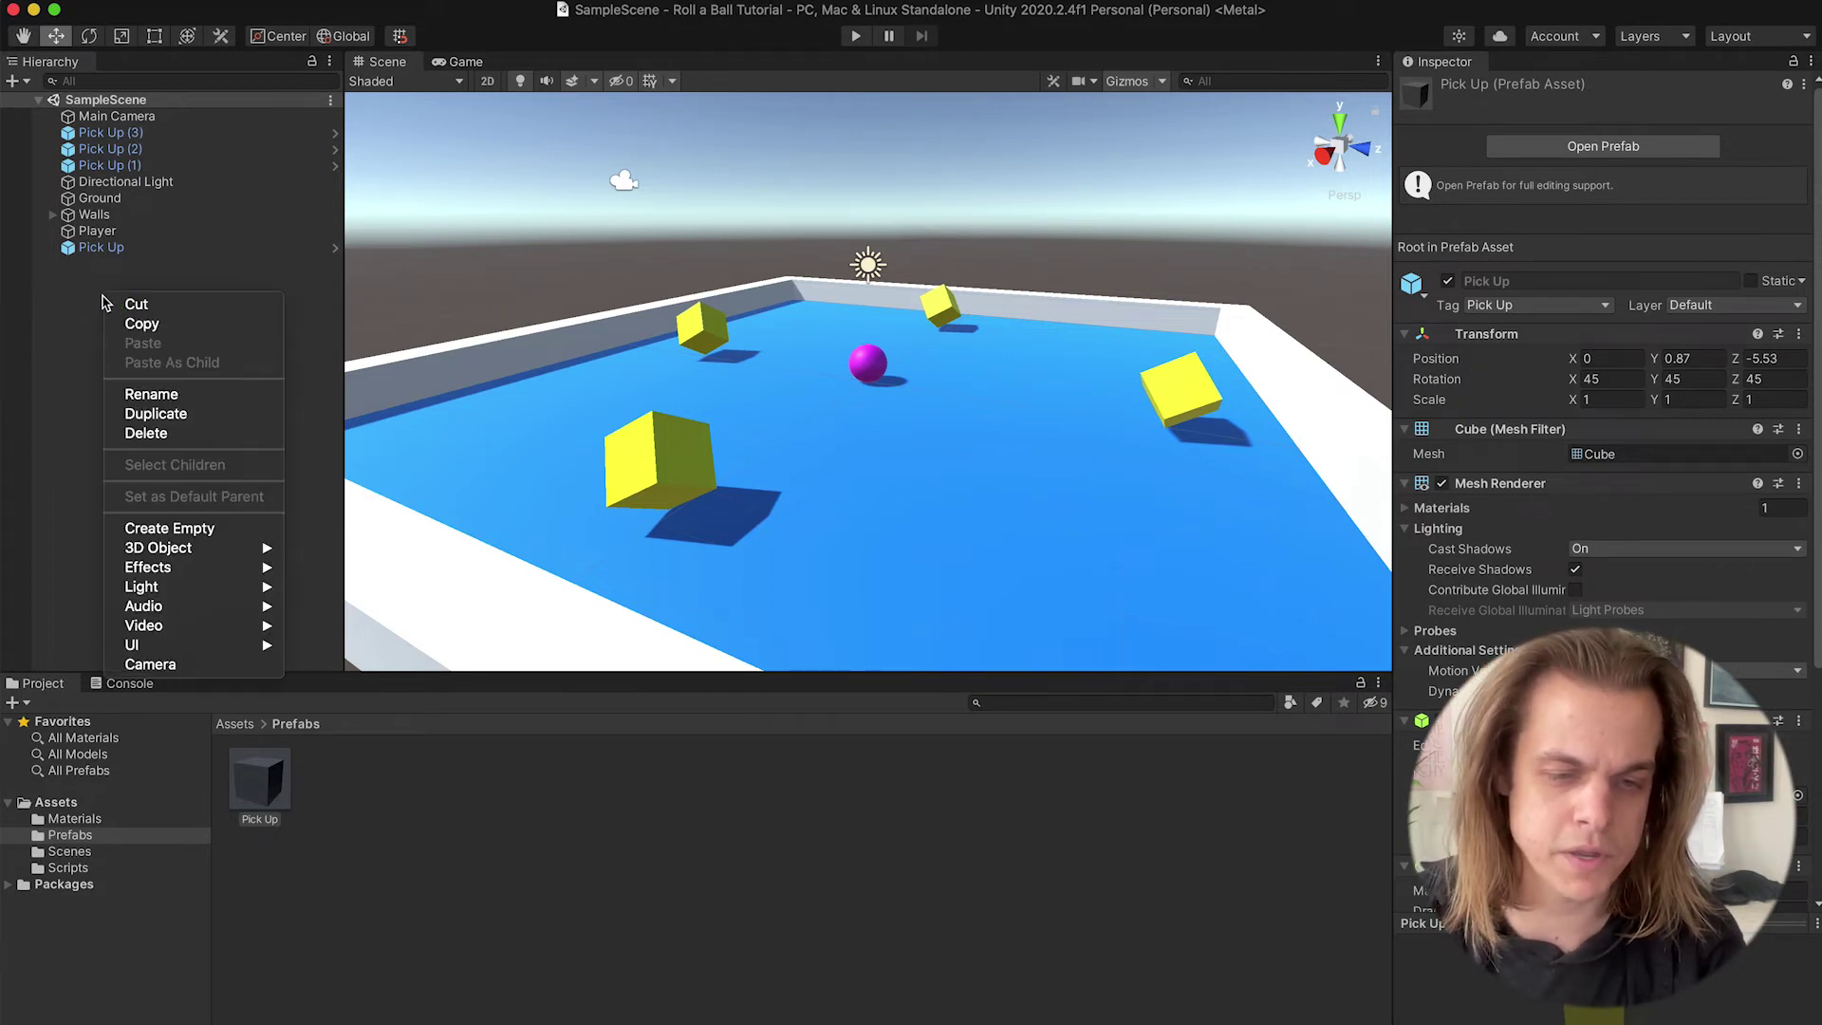
click(161, 532)
text(Pick )
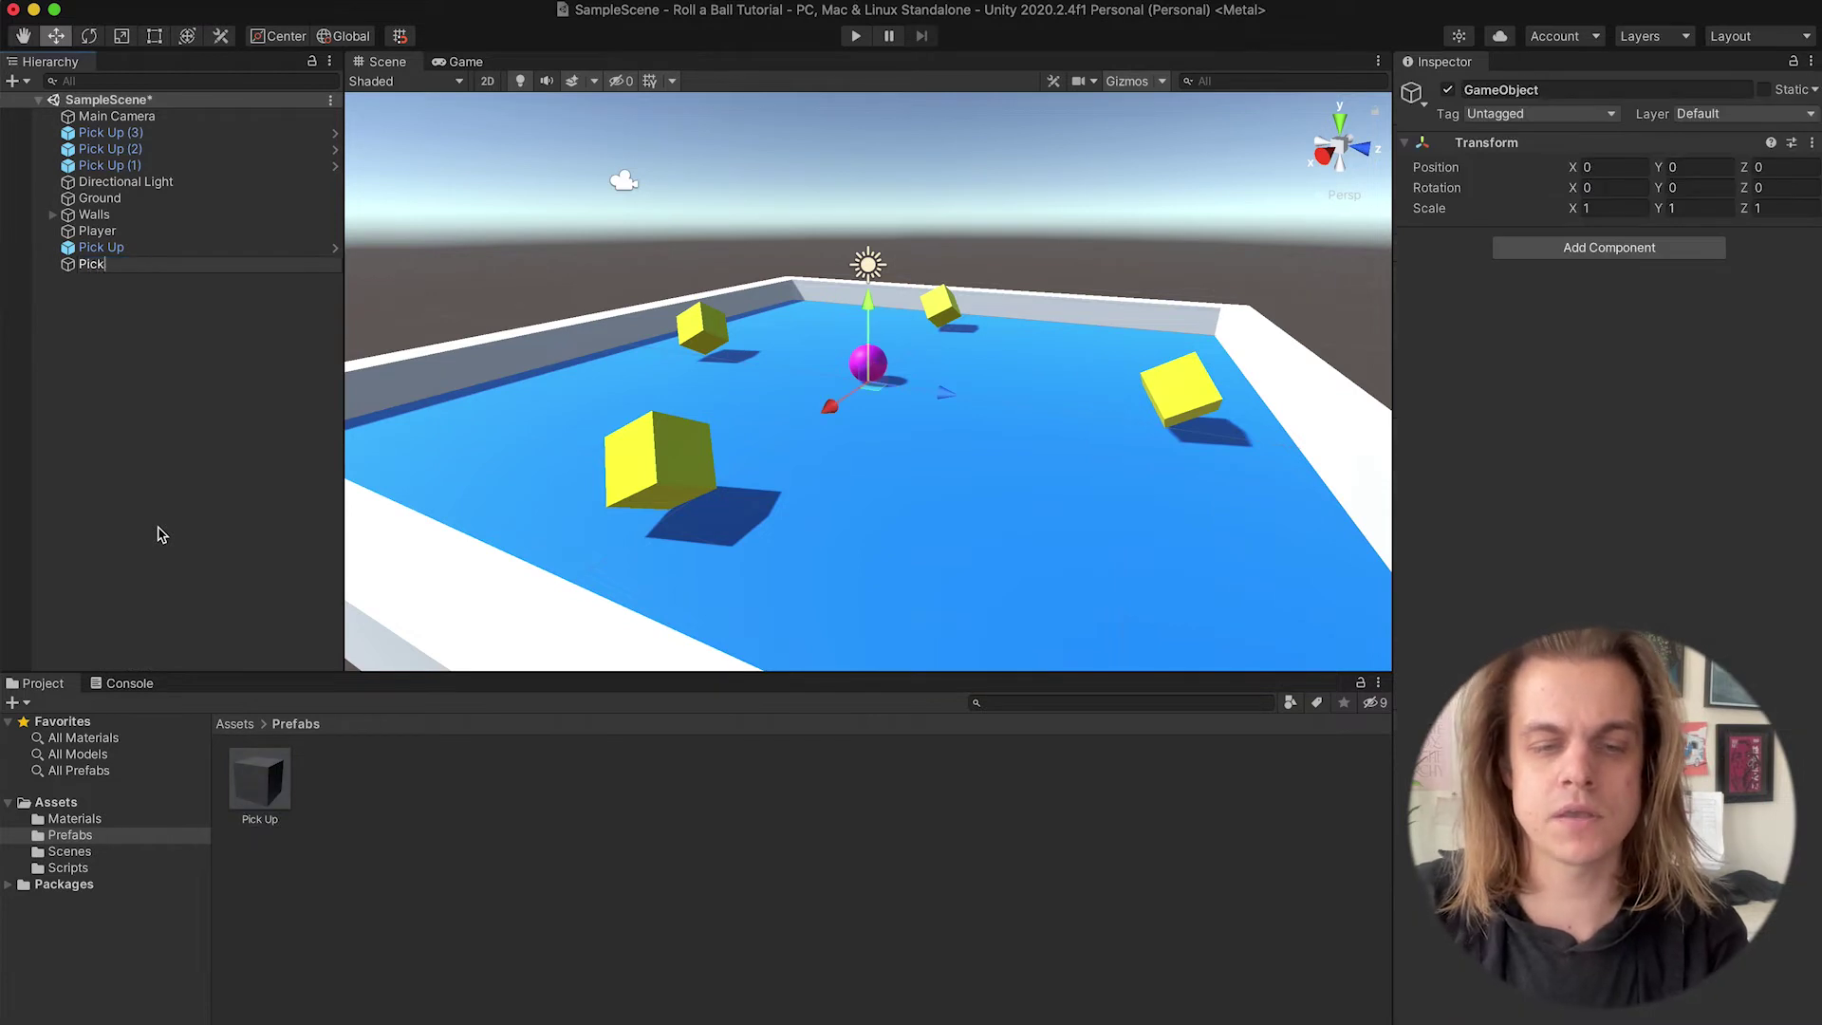
text(Ups)
key(Return)
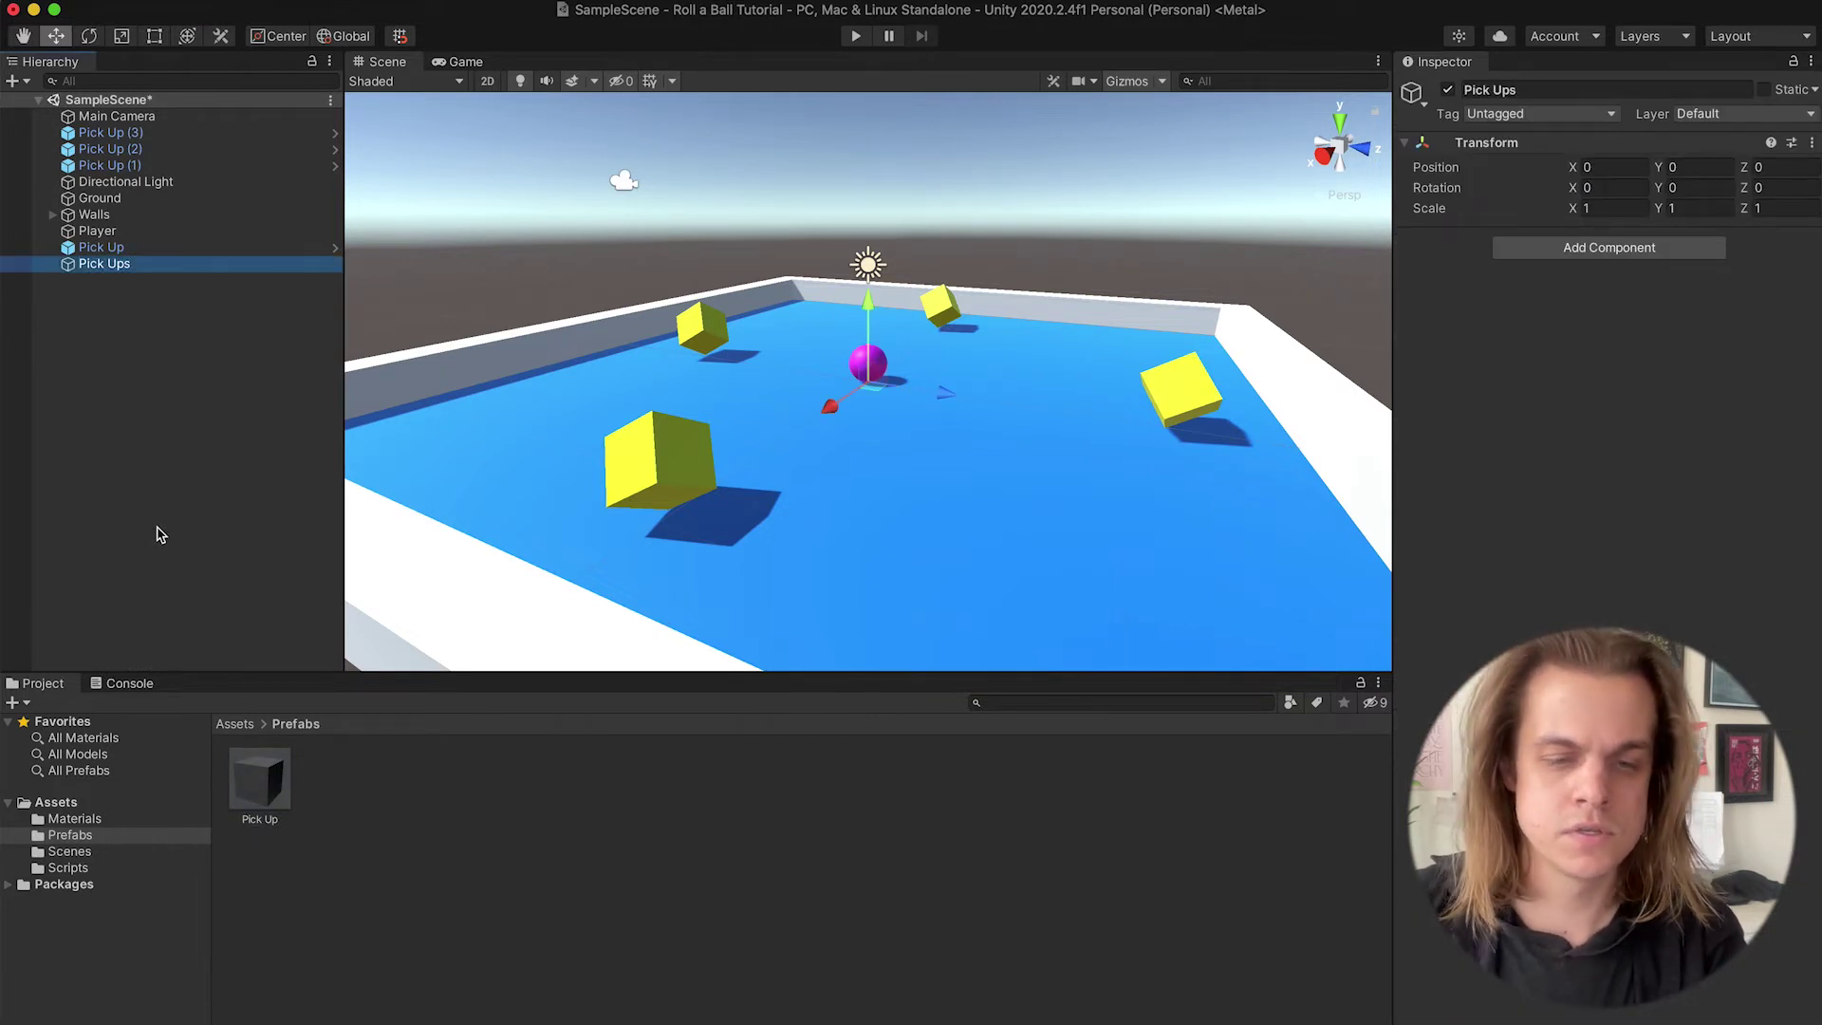
- Move the three Pick Up copies and the original Pick Up under Pick Ups and collapse it
click(111, 132)
shift+click(109, 165)
drag(109, 165, 105, 261)
drag(101, 198, 96, 215)
click(52, 199)
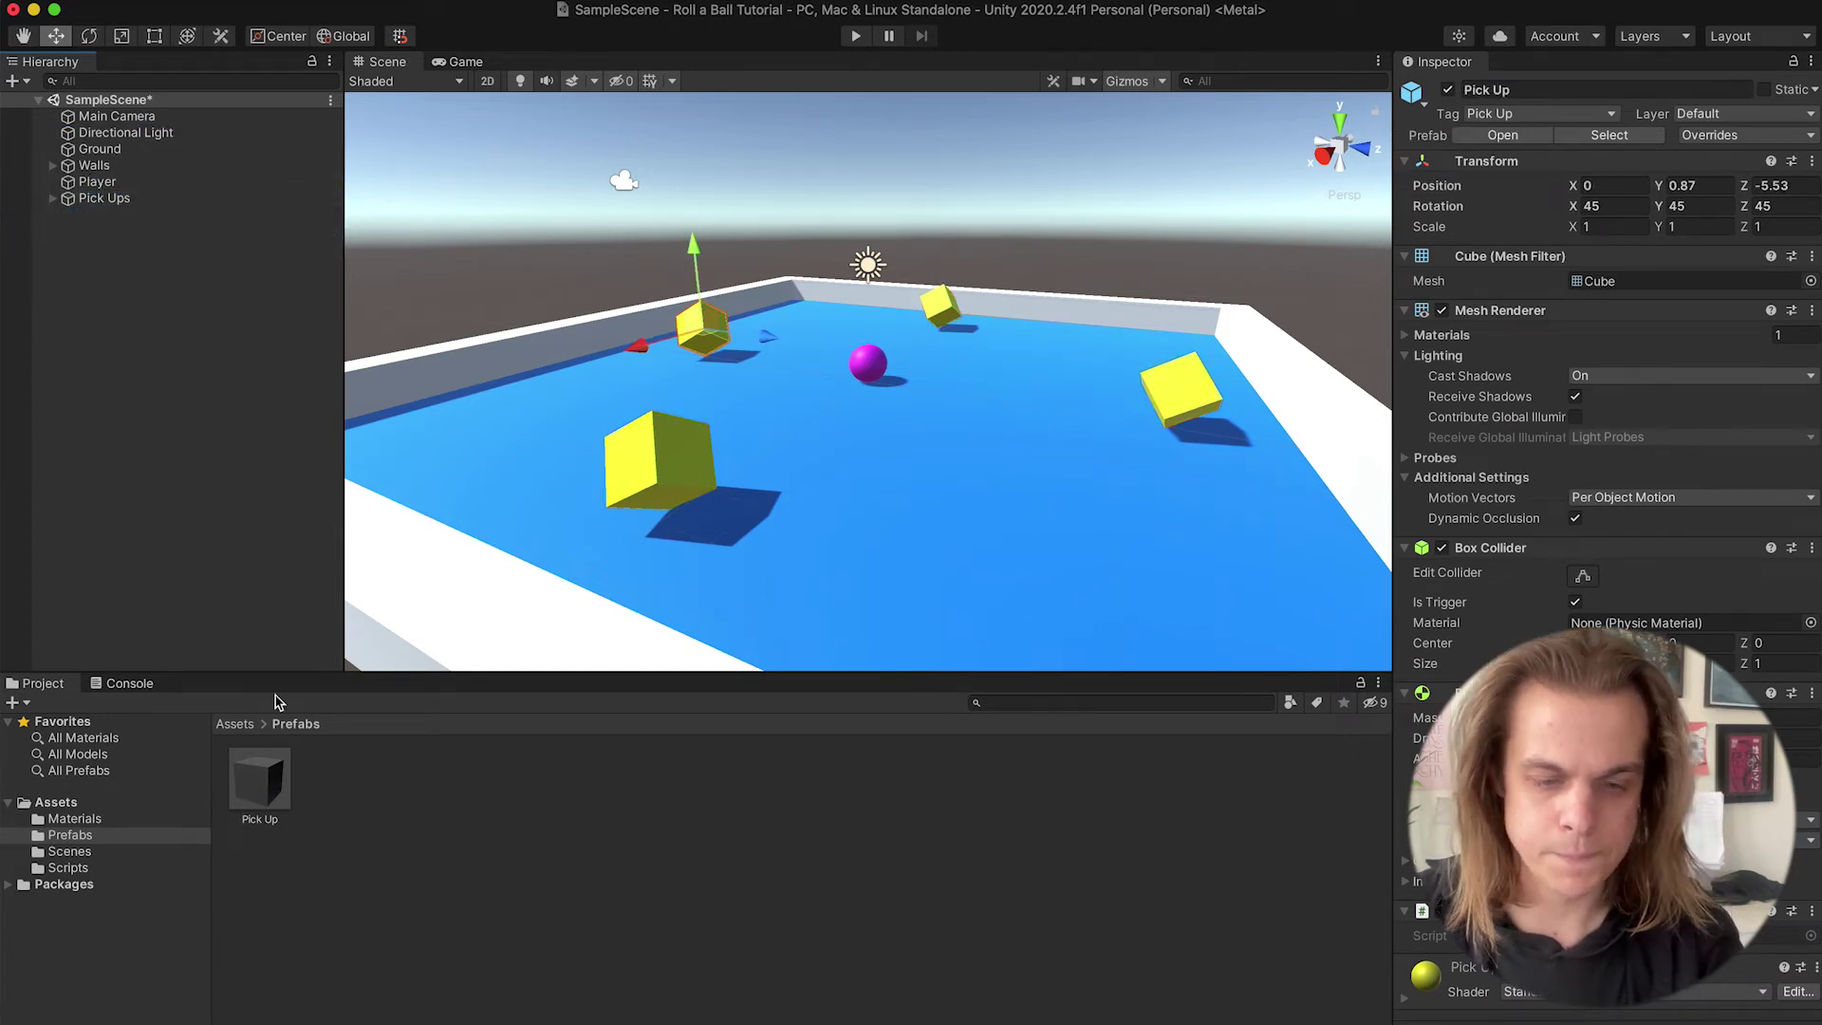
click(277, 778)
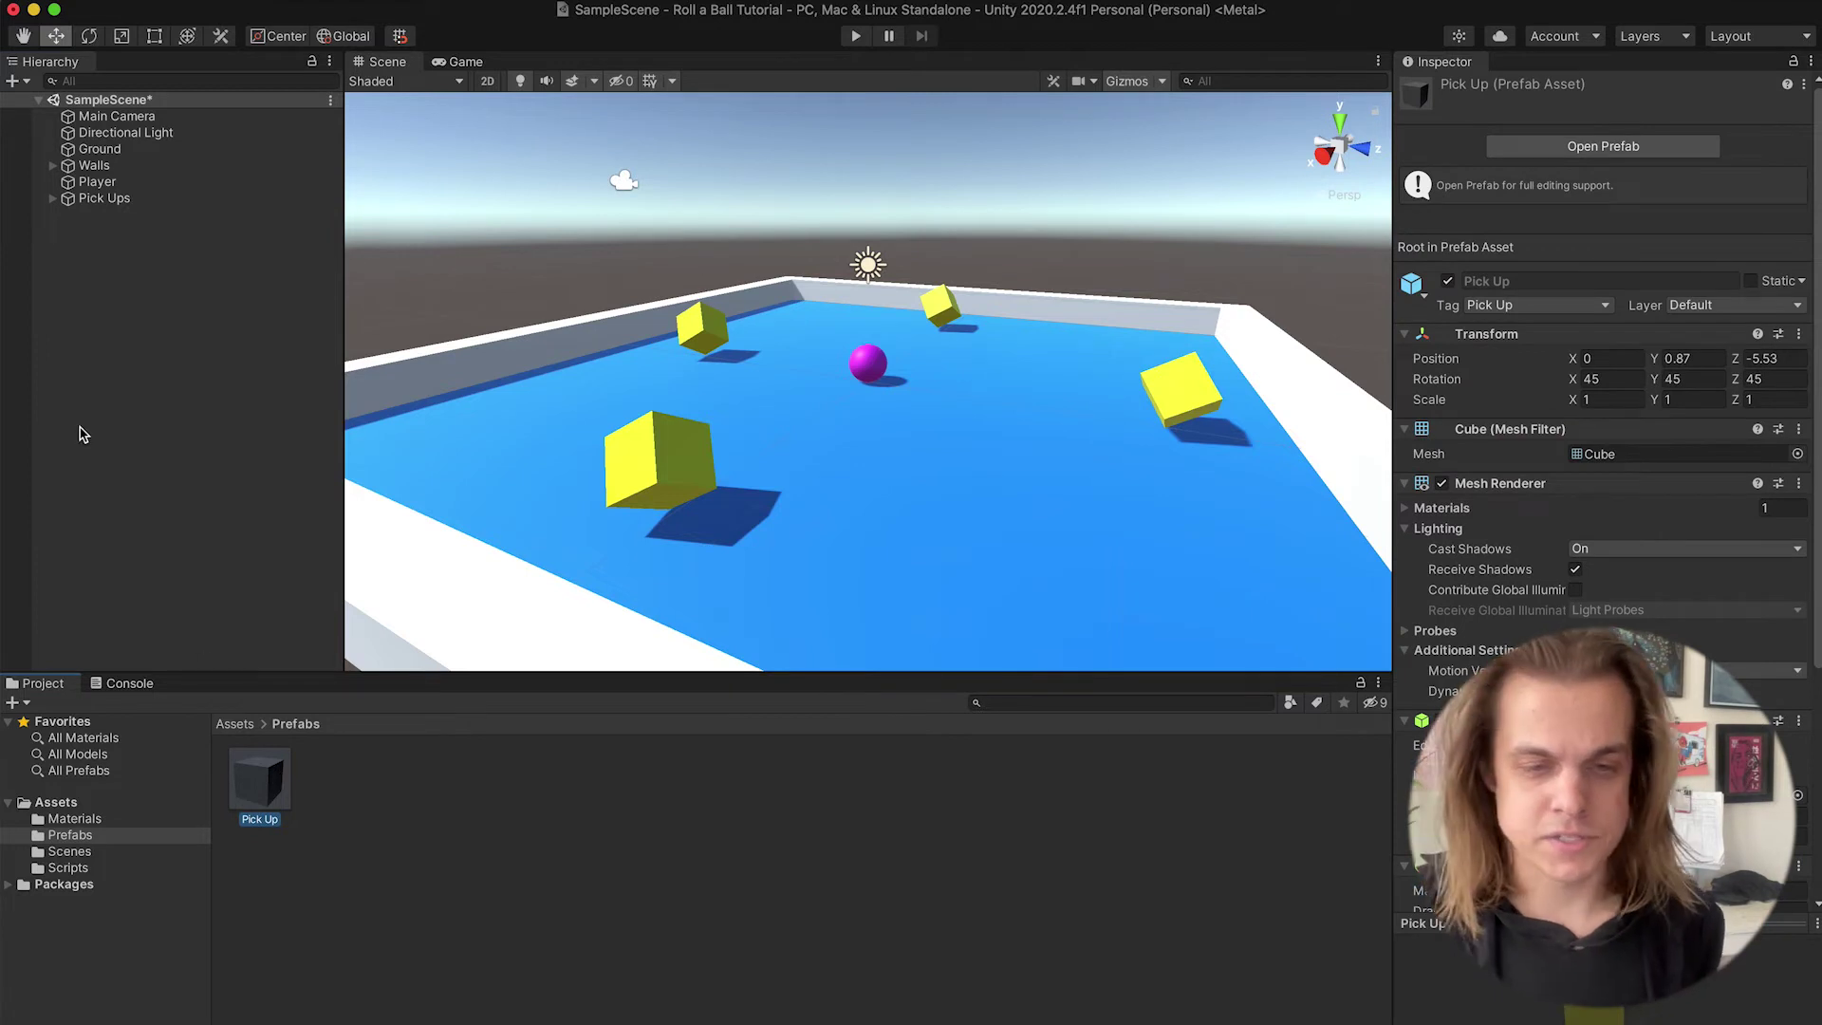
- Add a UI Text element to the scene, which creates a Canvas and EventSystem
click(52, 359)
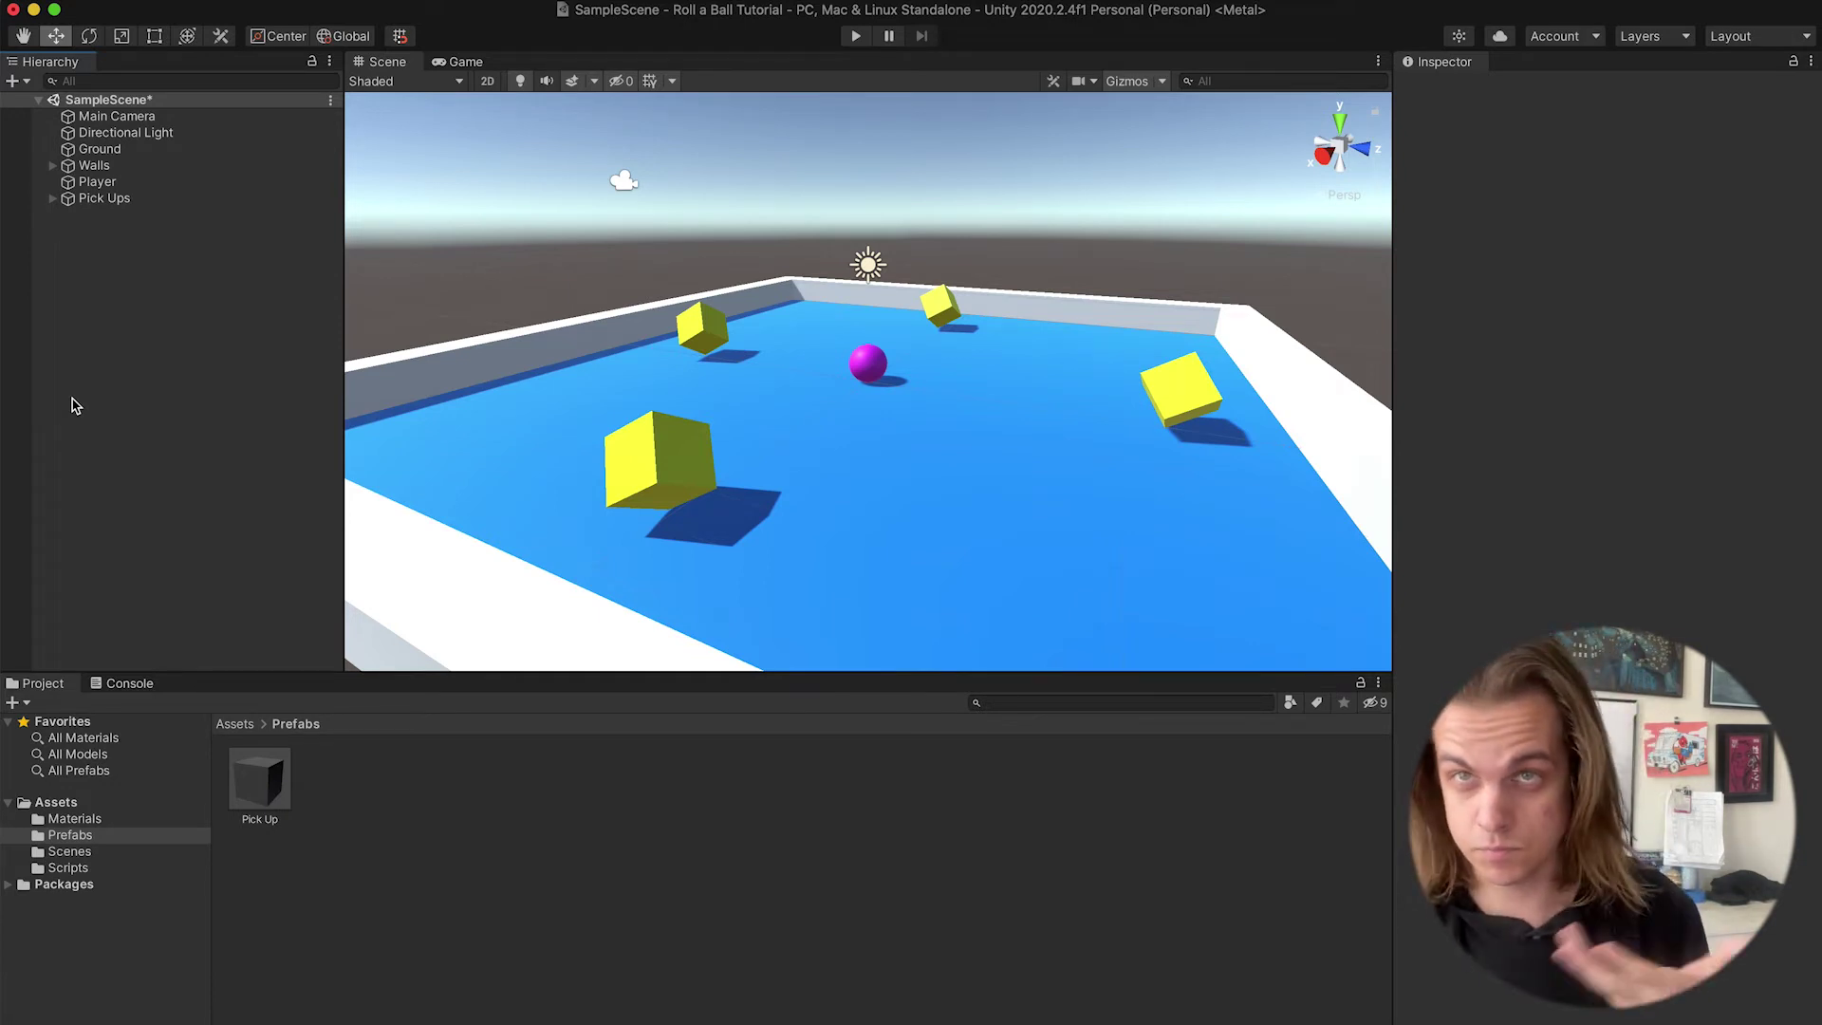
right_click(110, 258)
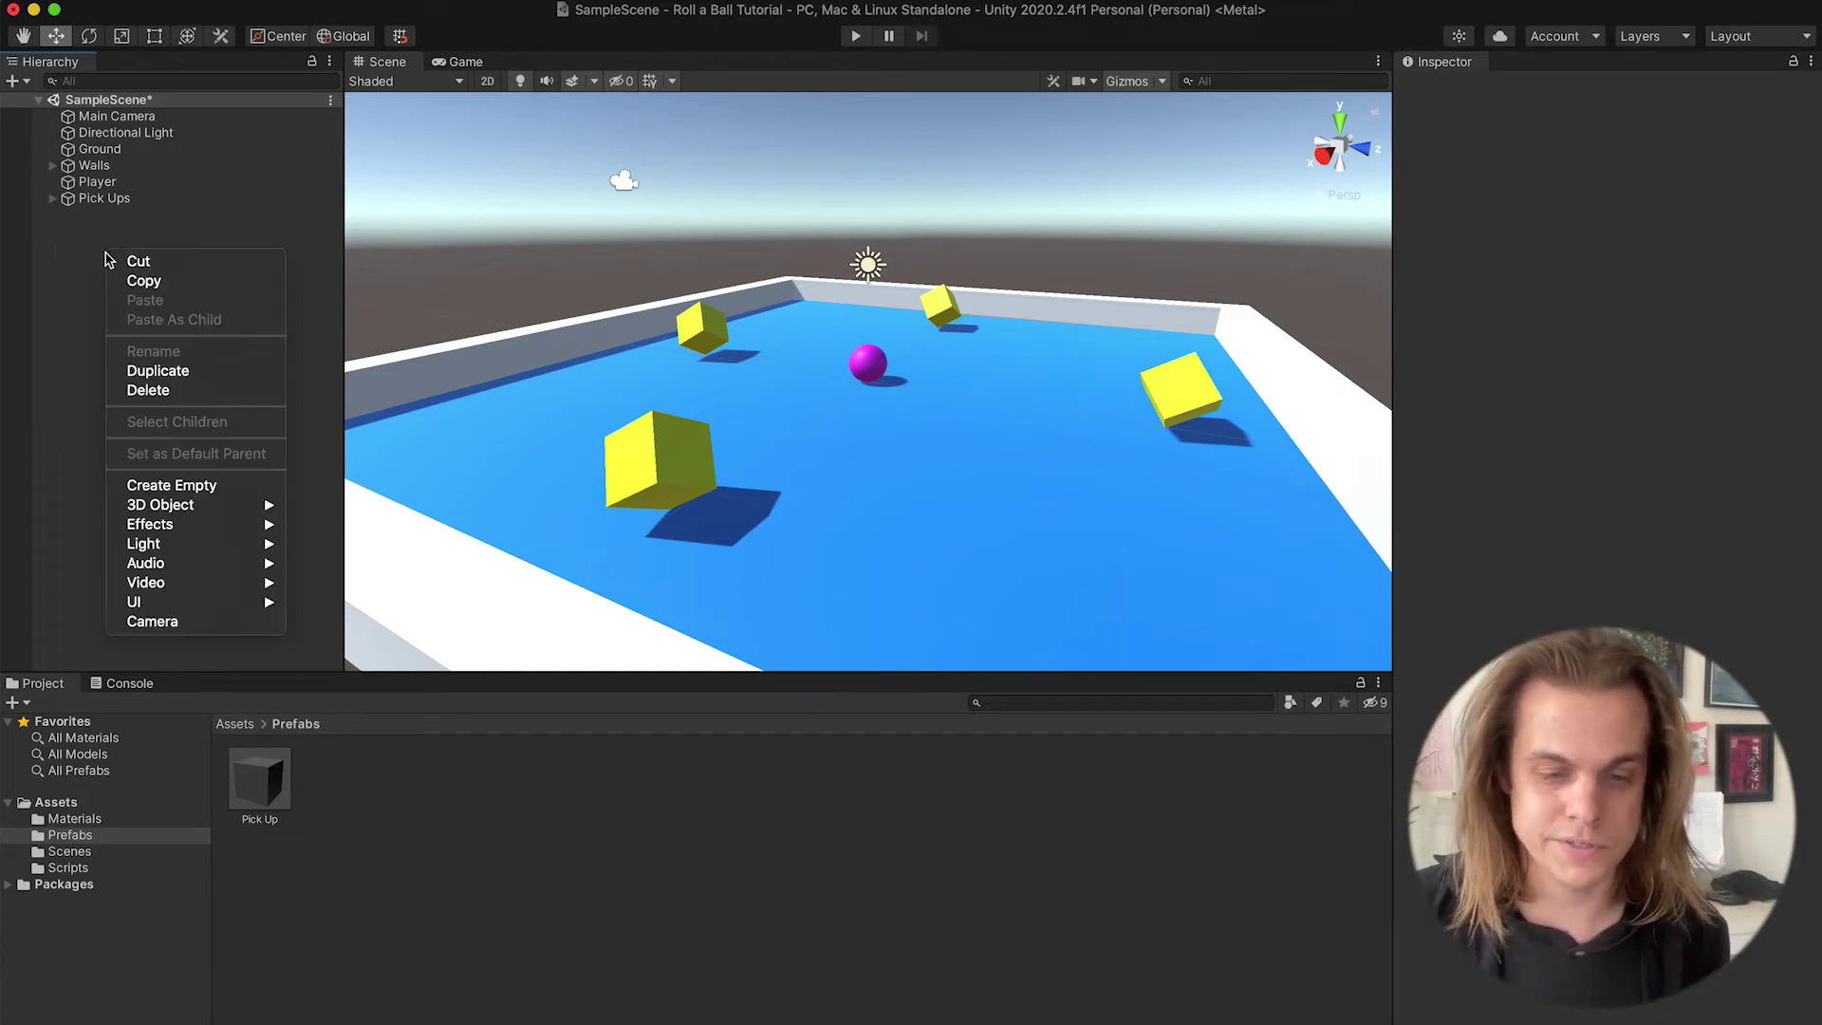
mouse_move(159, 606)
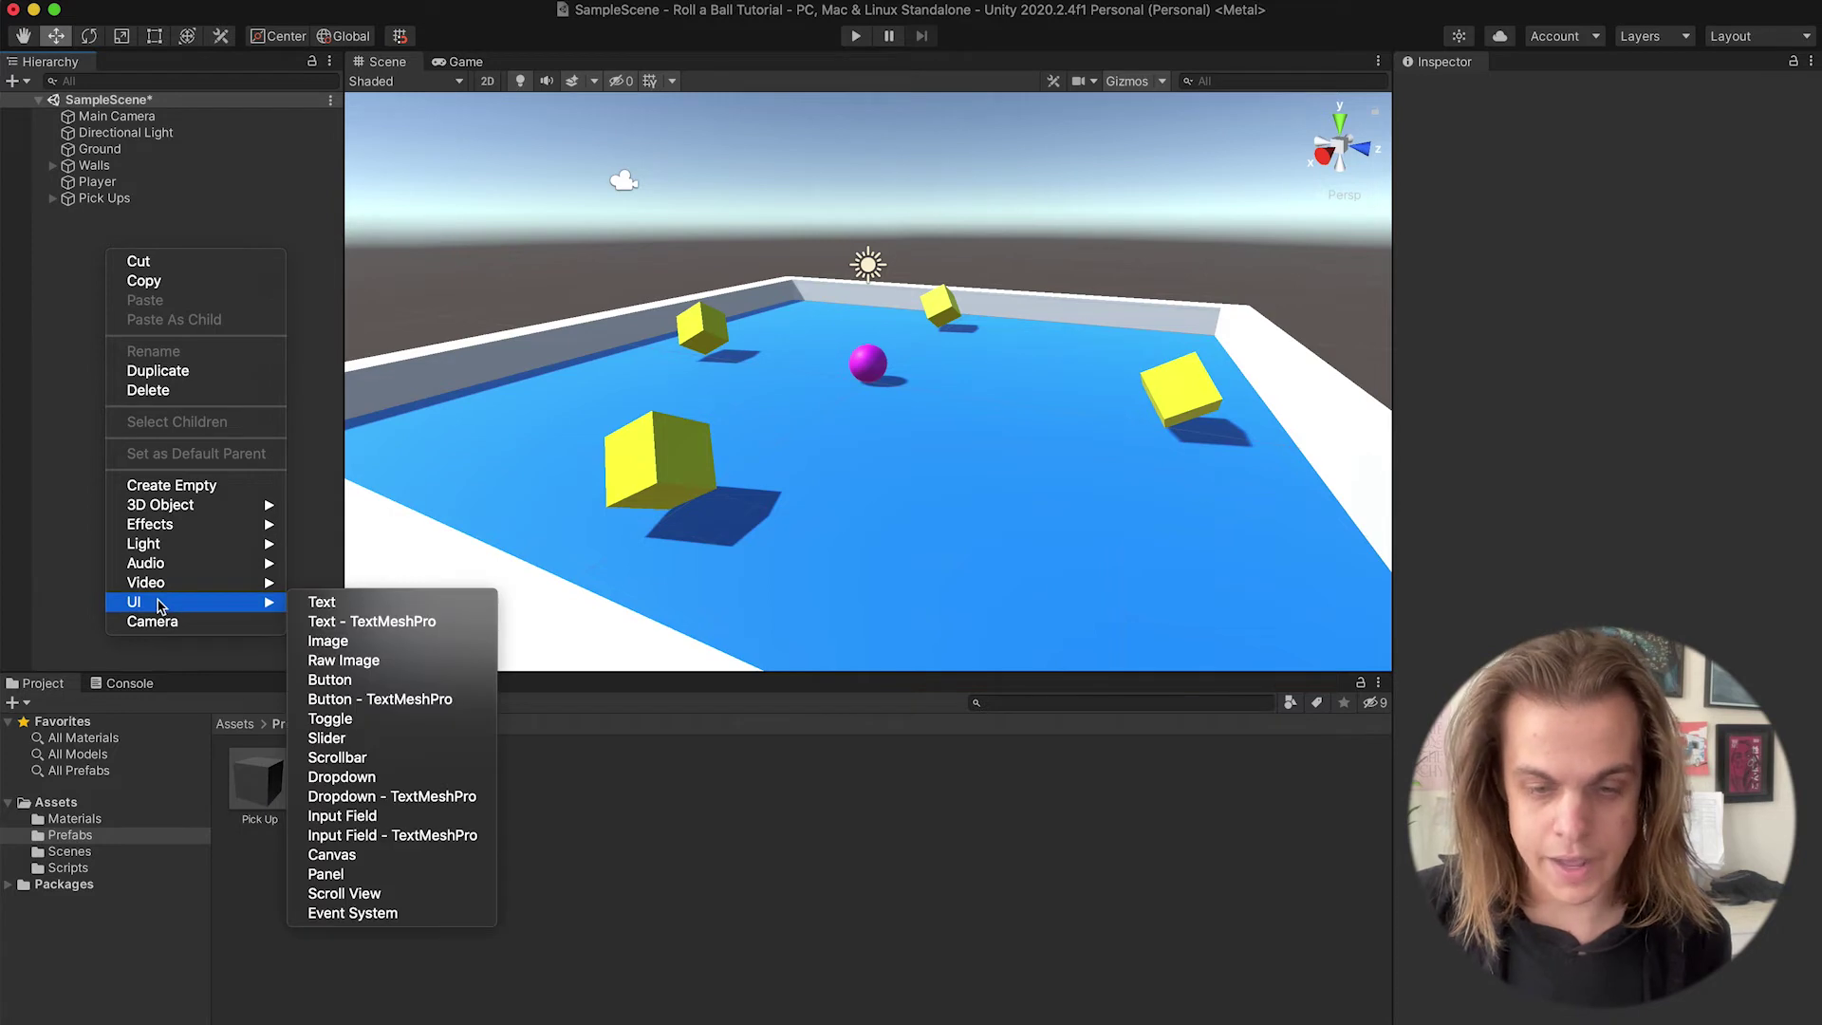
key(Escape)
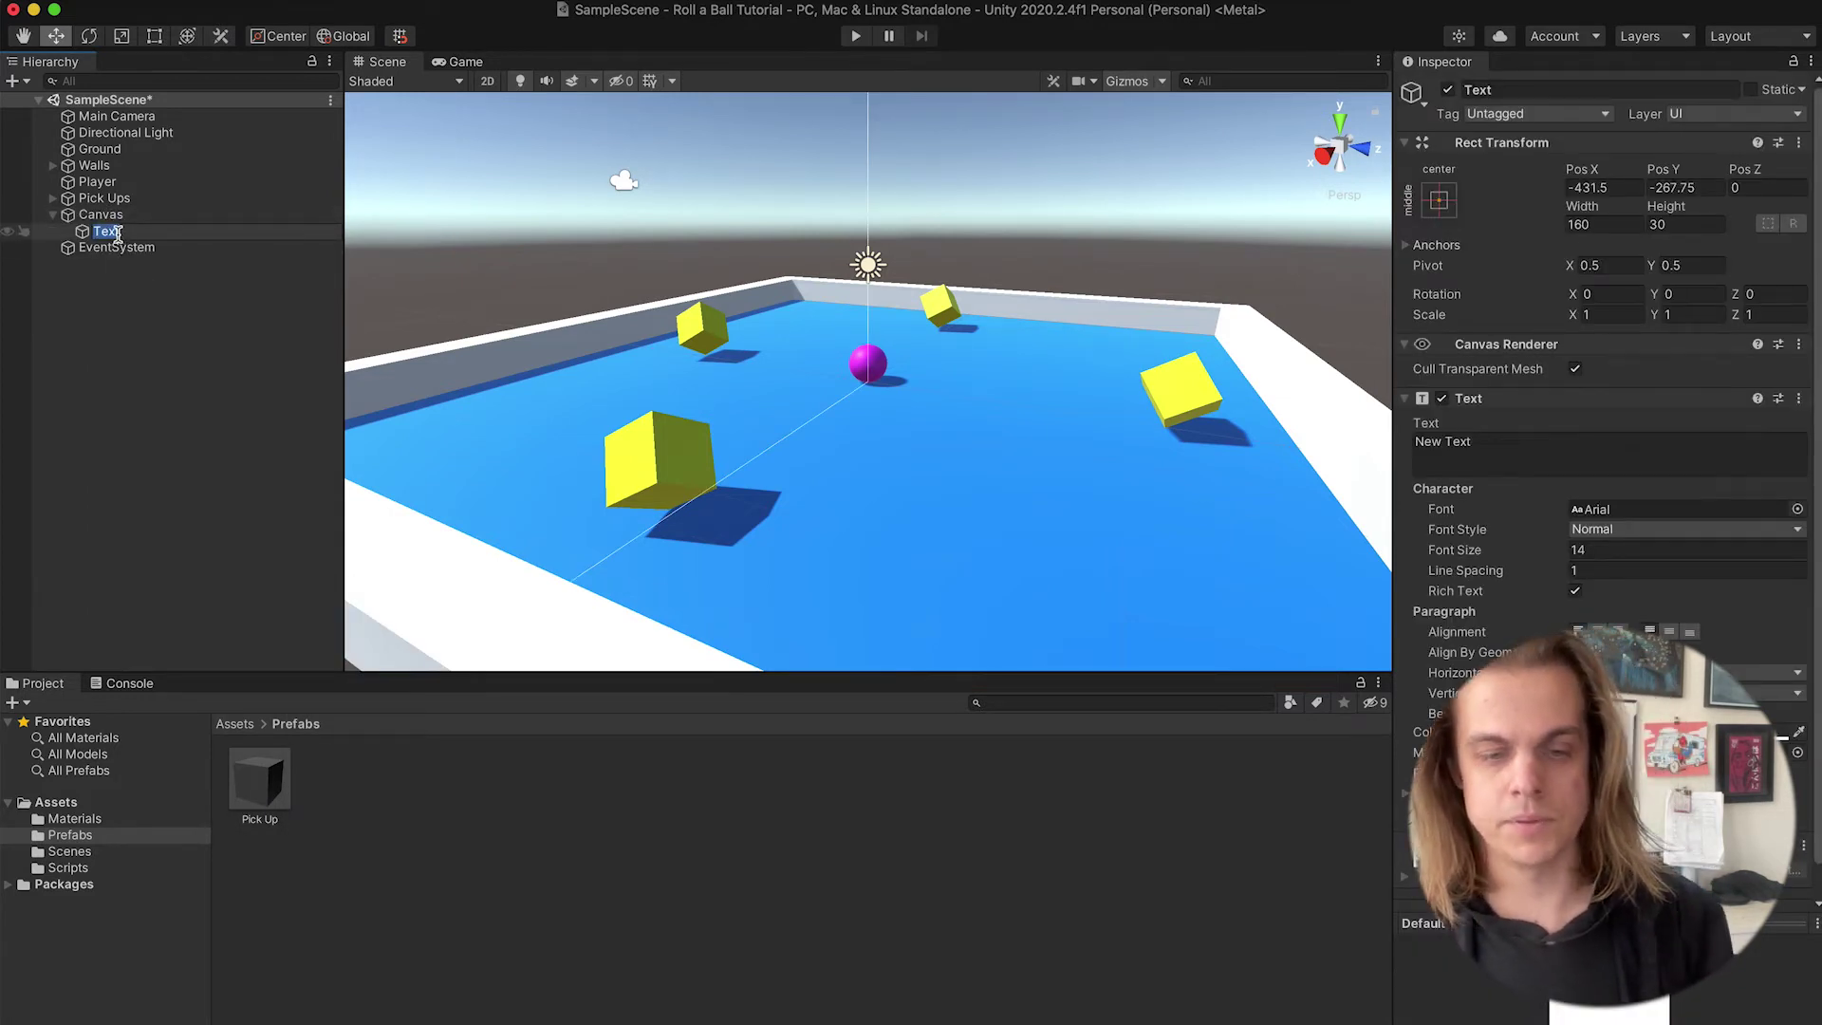
- Rename the new Text object to Count Text
text(Count)
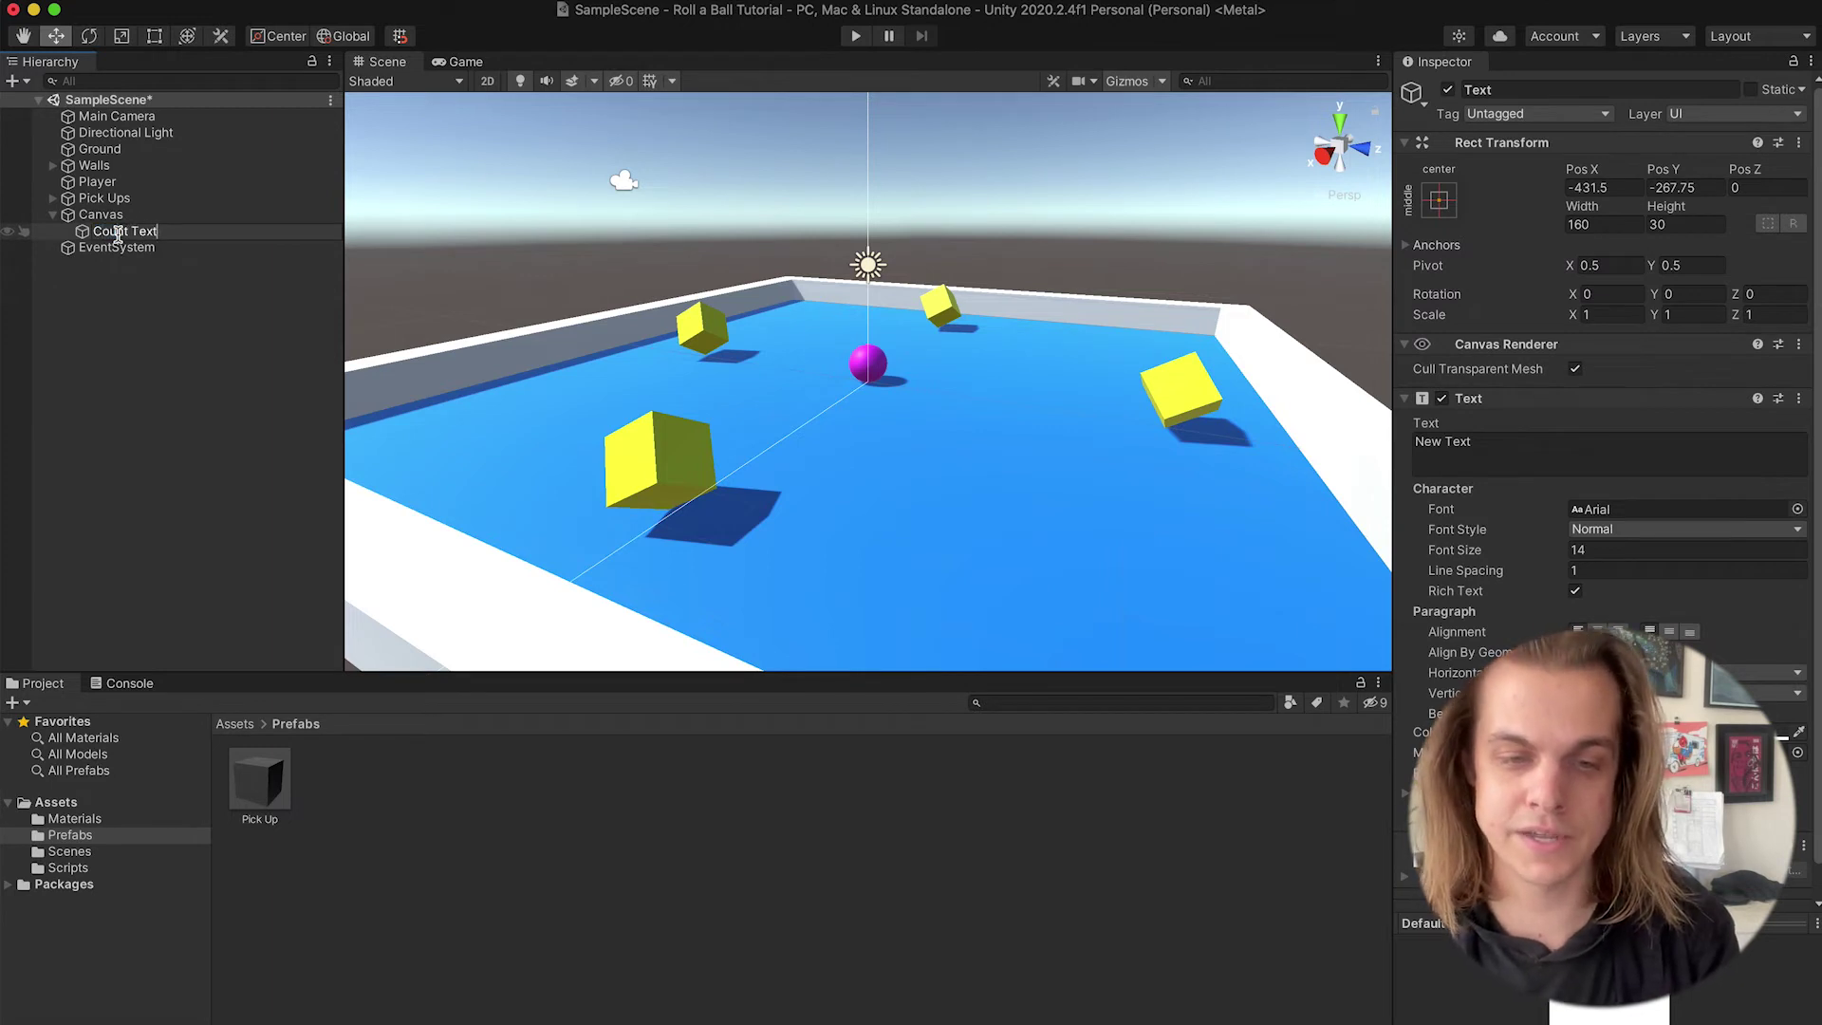
key(Return)
scroll(686, 269, down, 5)
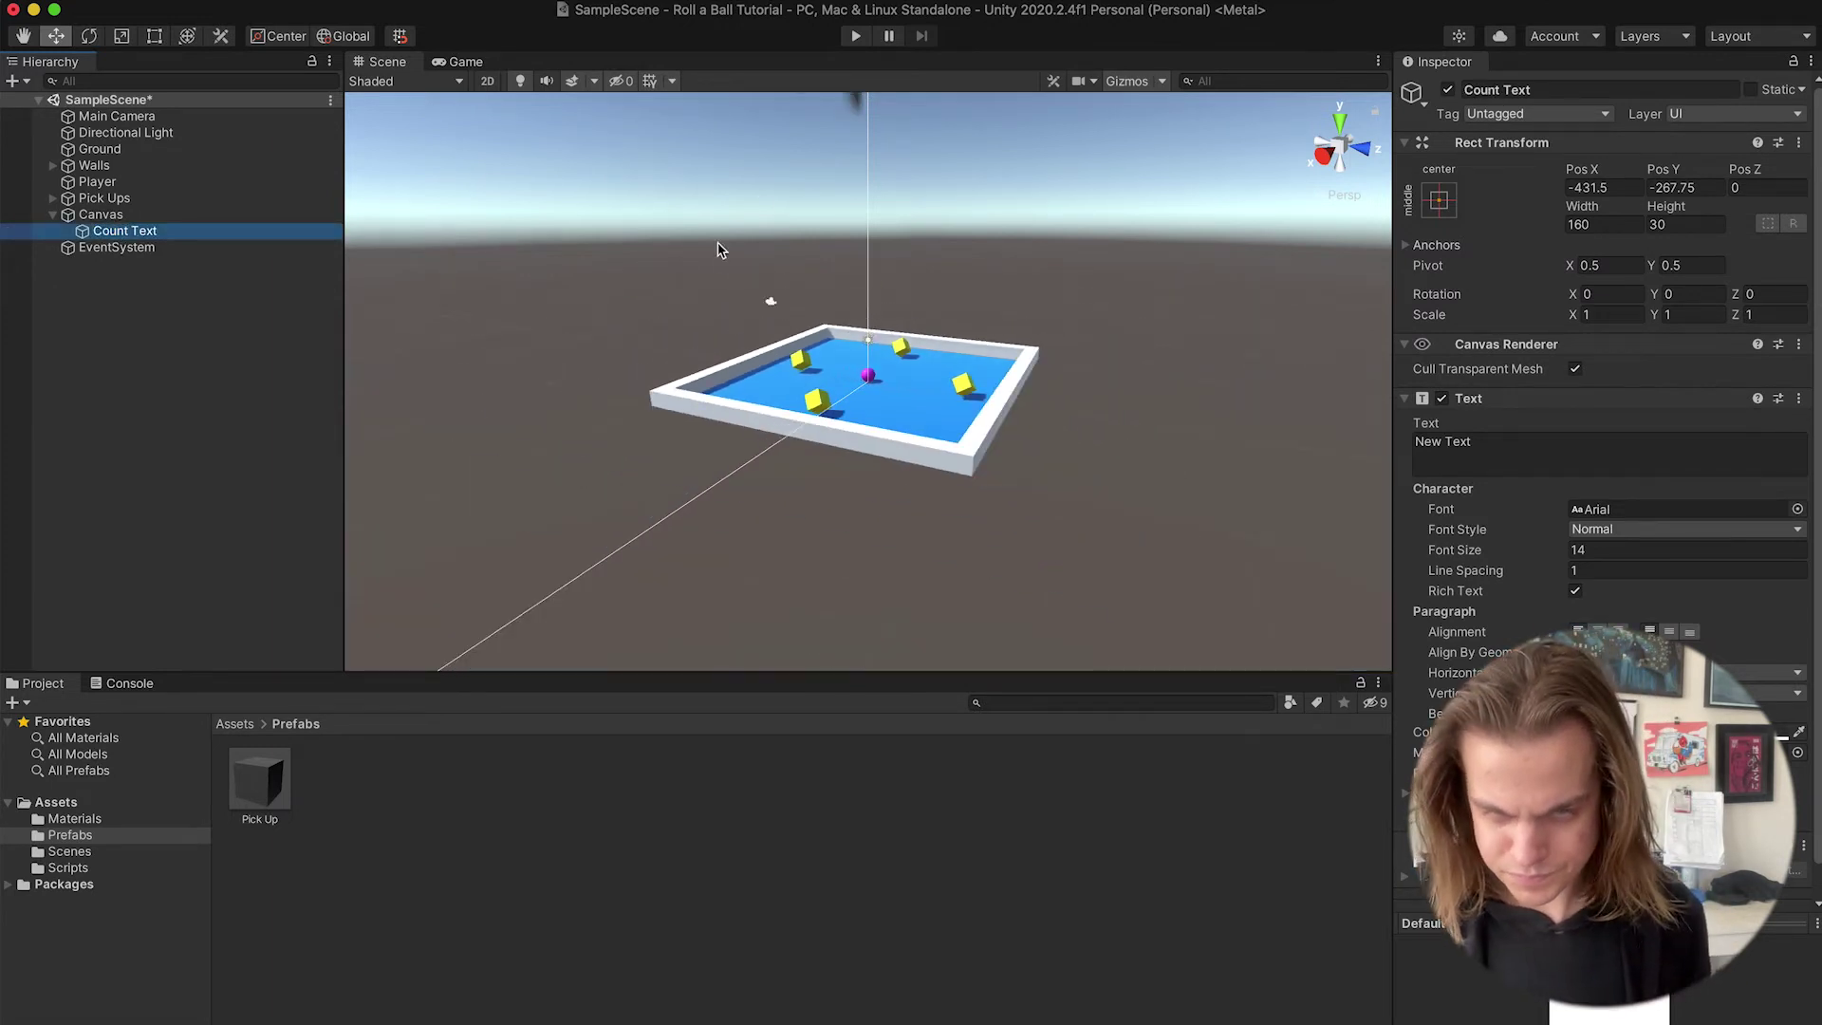
scroll(852, 191, down, 3)
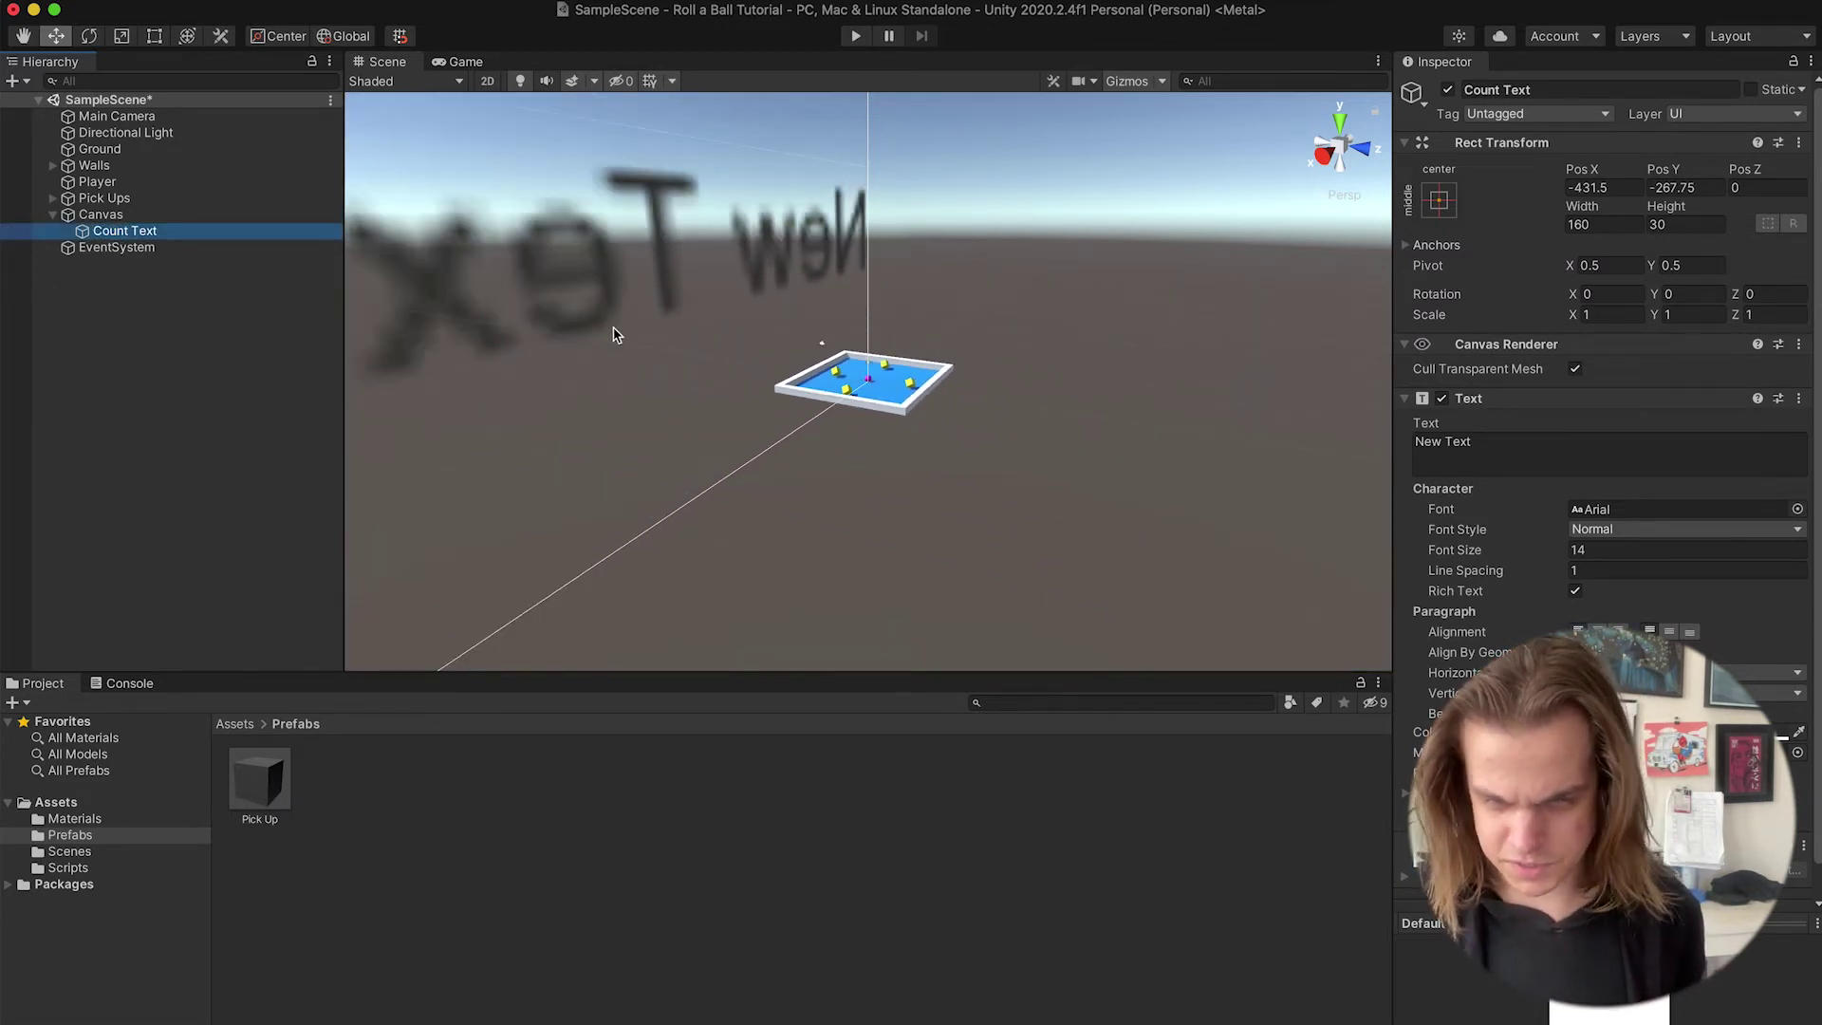
scroll(612, 335, down, 2)
scroll(612, 334, up, 5)
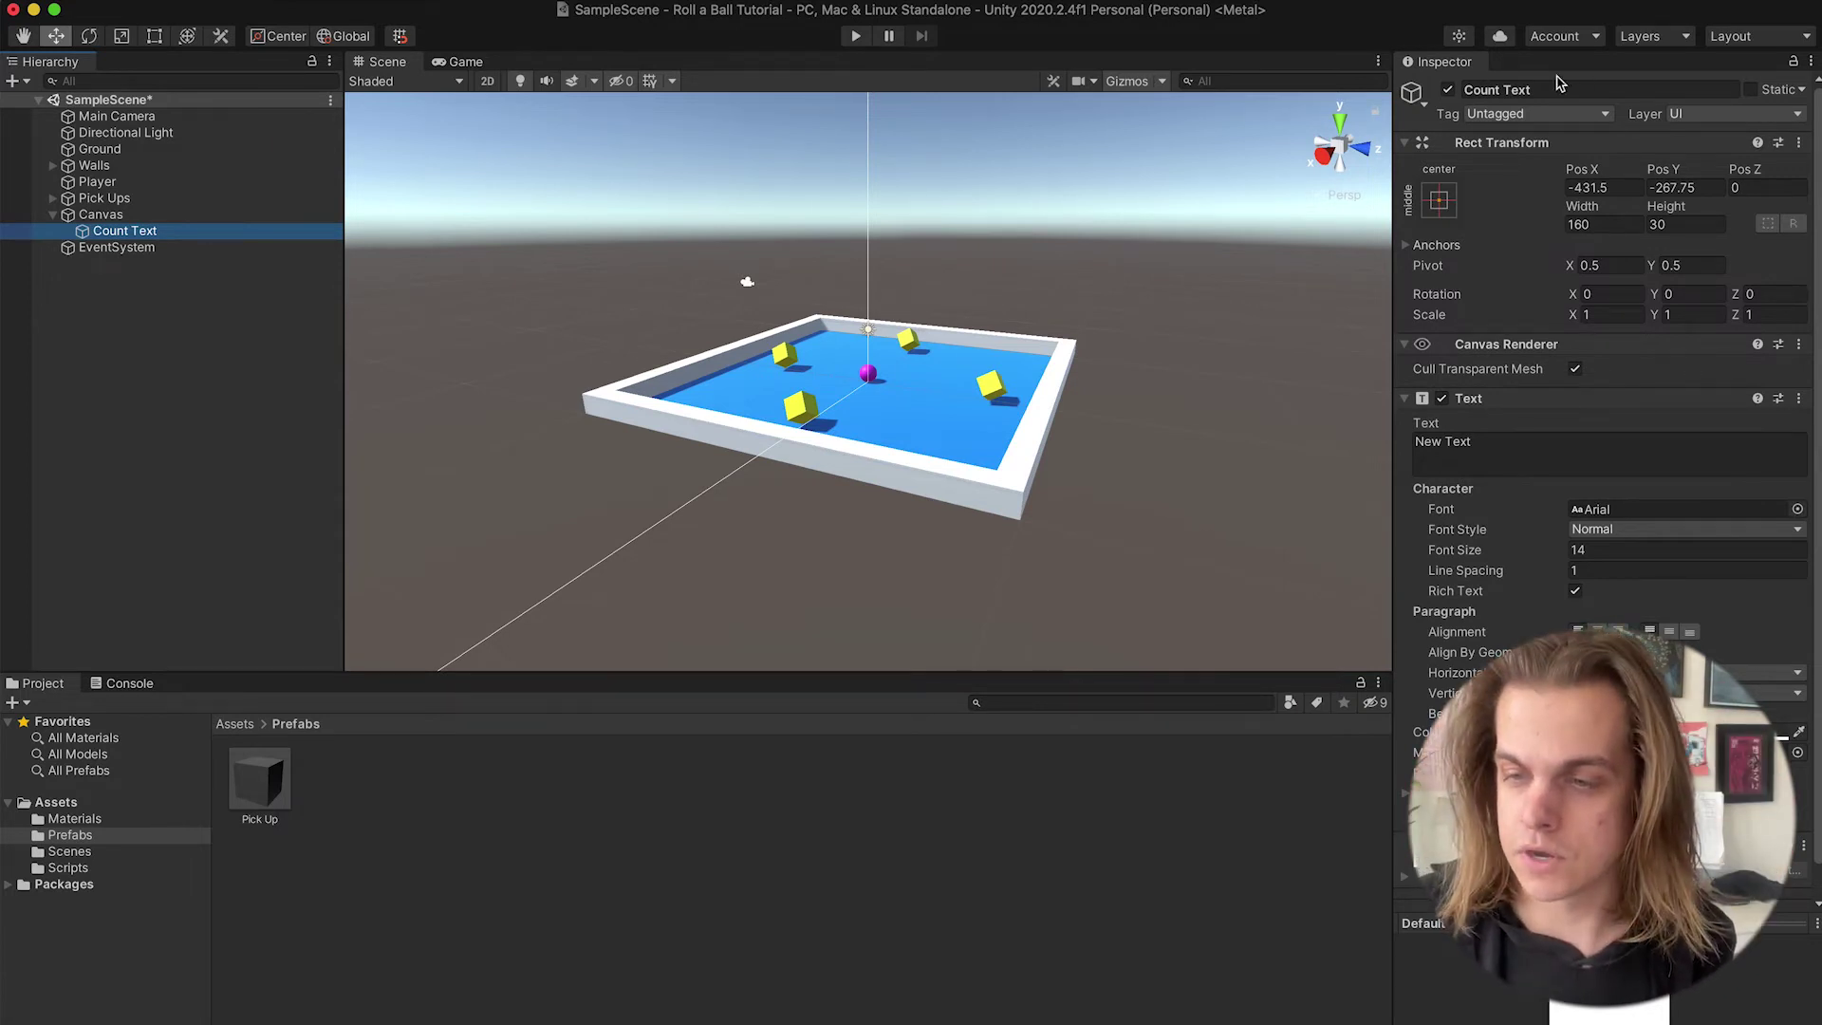
- Anchor Count Text to the top-left preset, also setting pivot and position there
click(1440, 198)
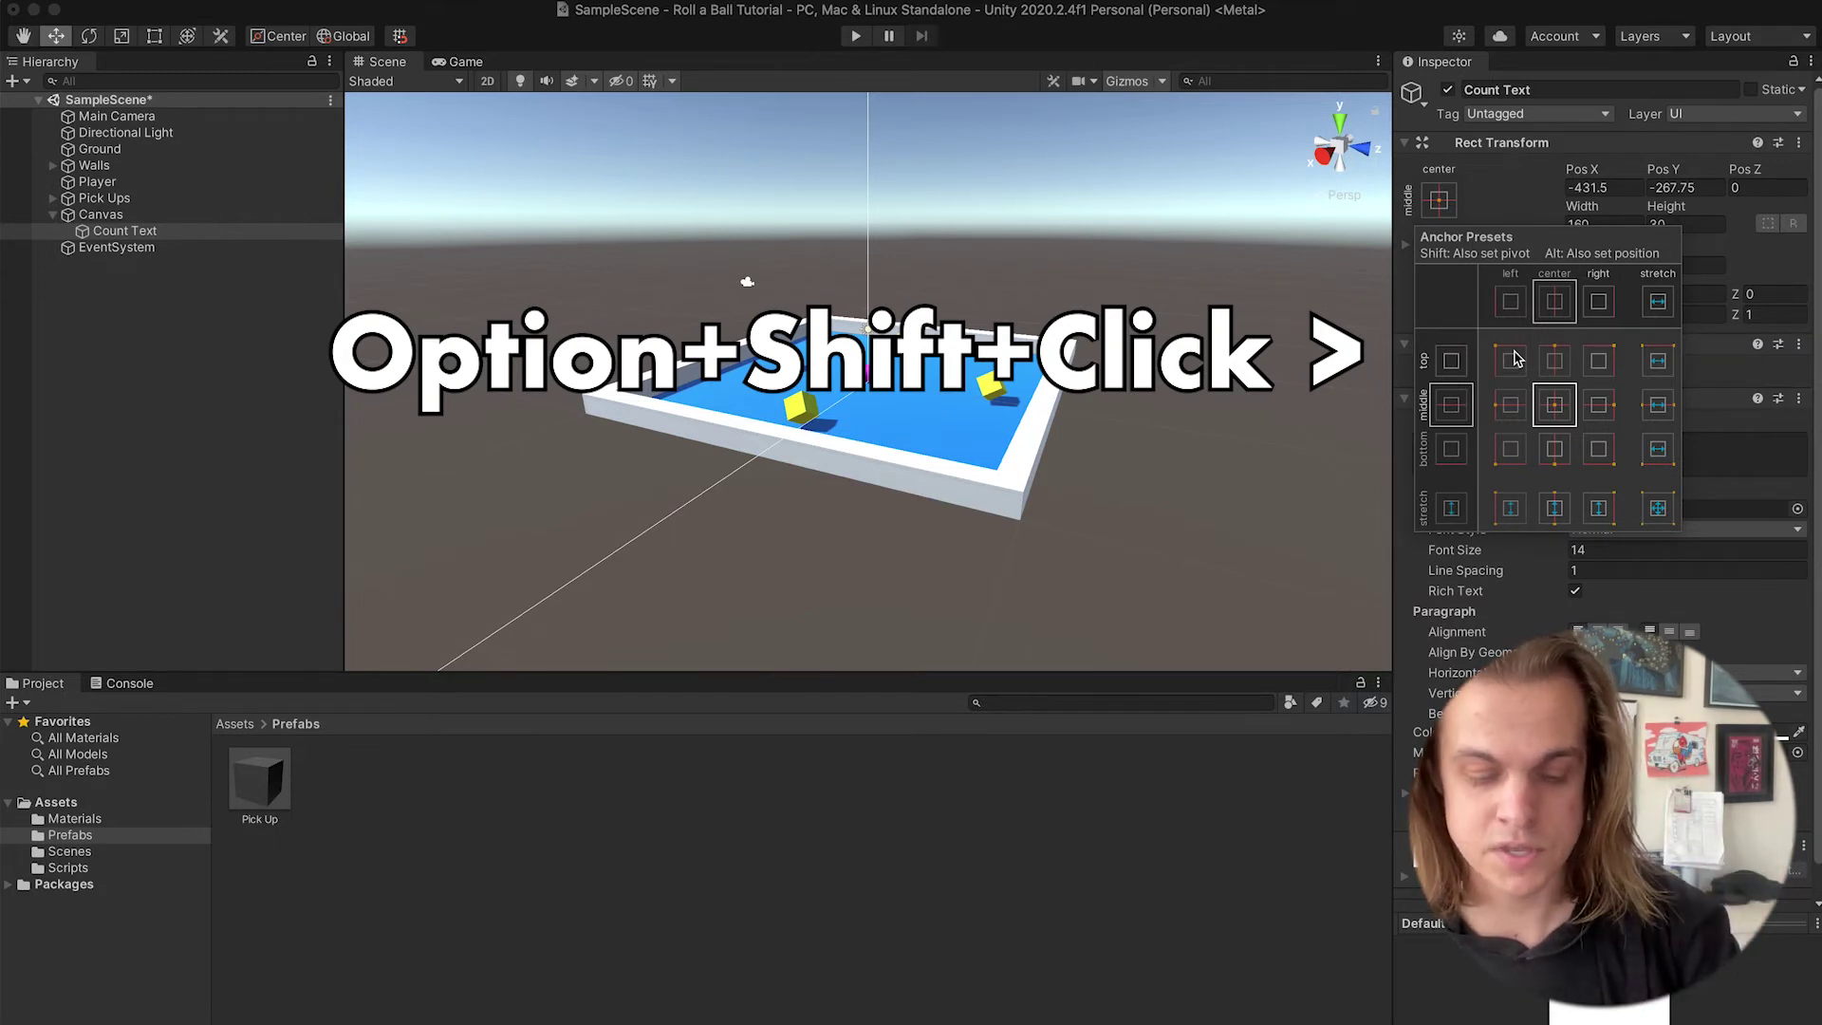
key(alt+shift)
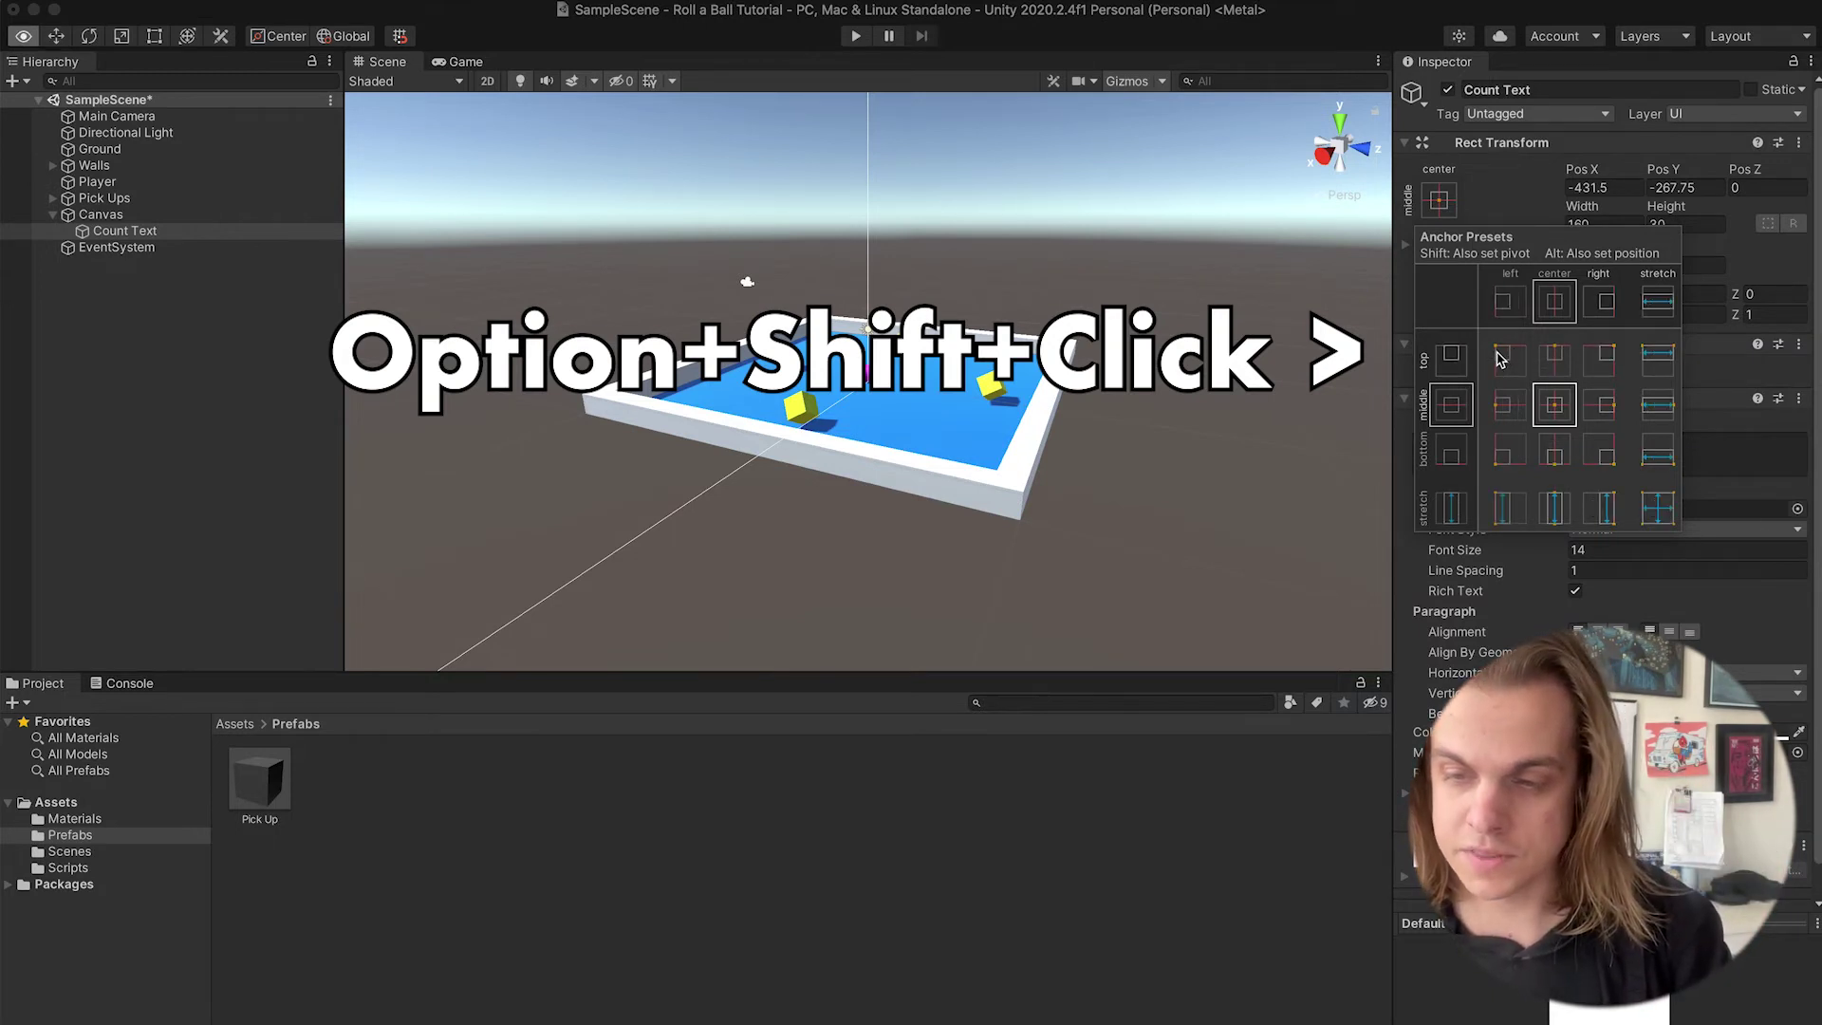
alt+shift+click(1503, 361)
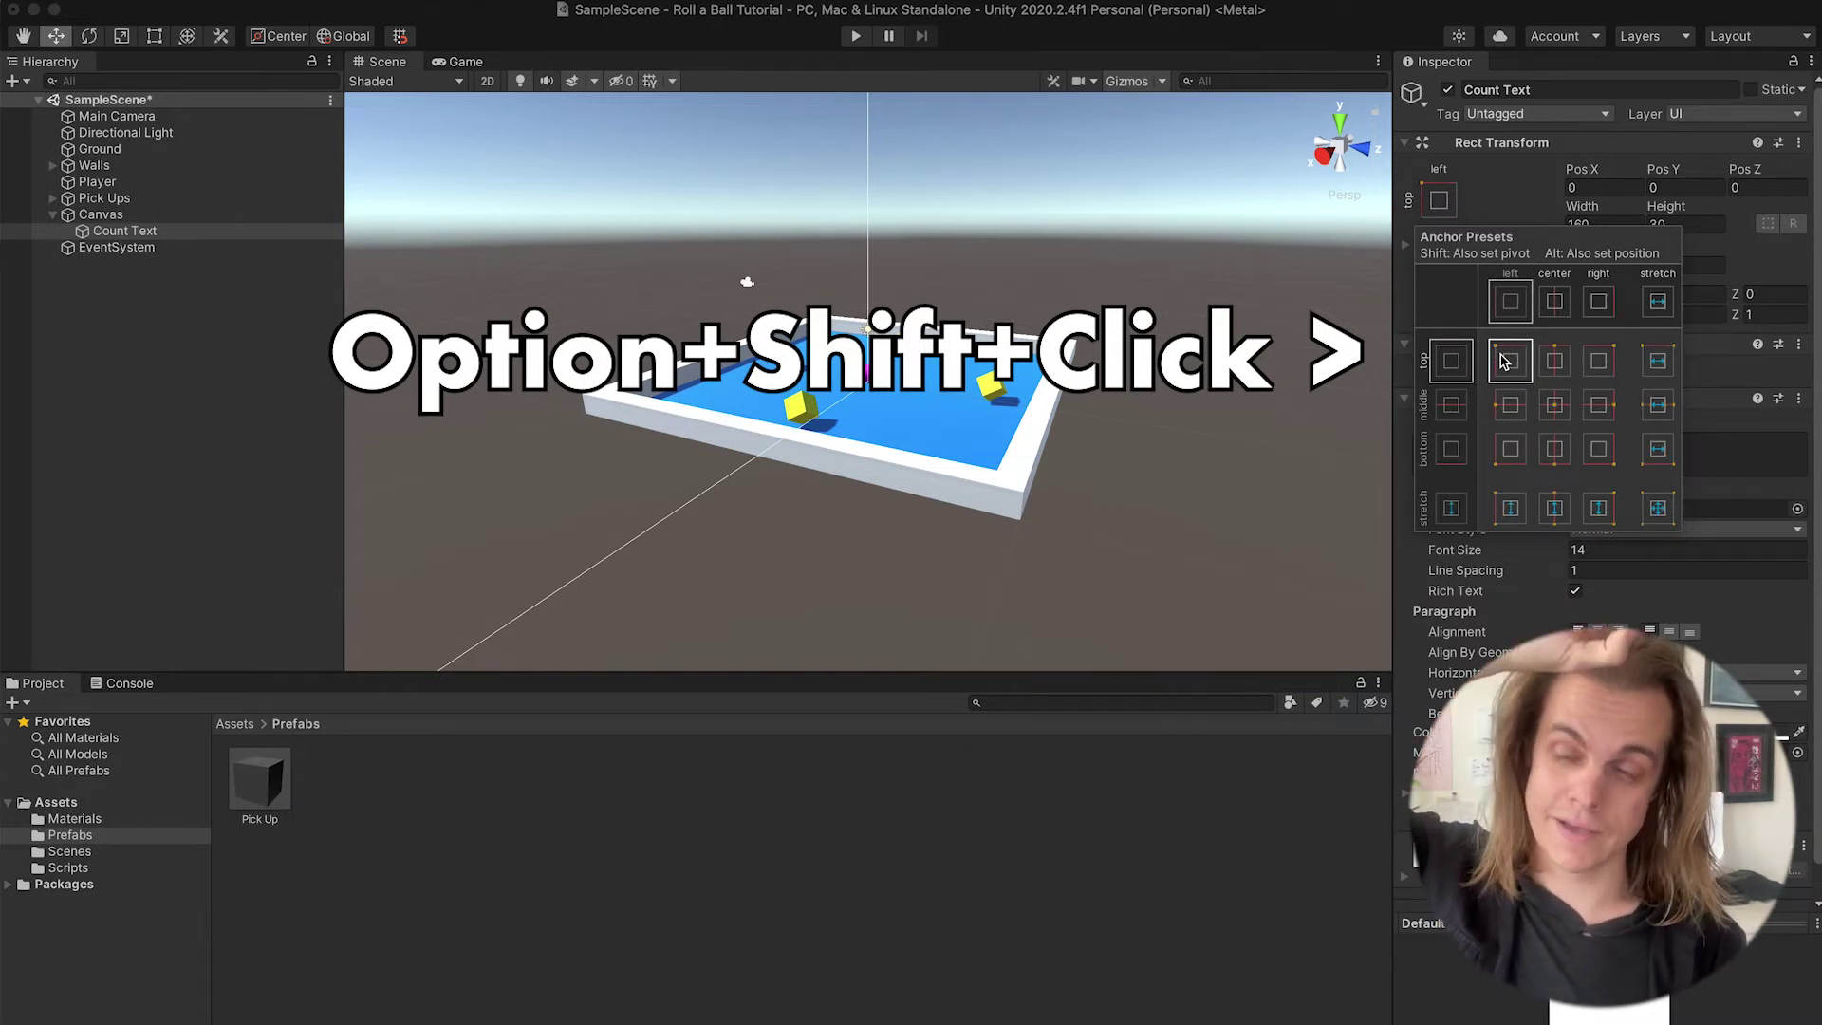
- Replace the New Text wording with the Count: label
click(1519, 188)
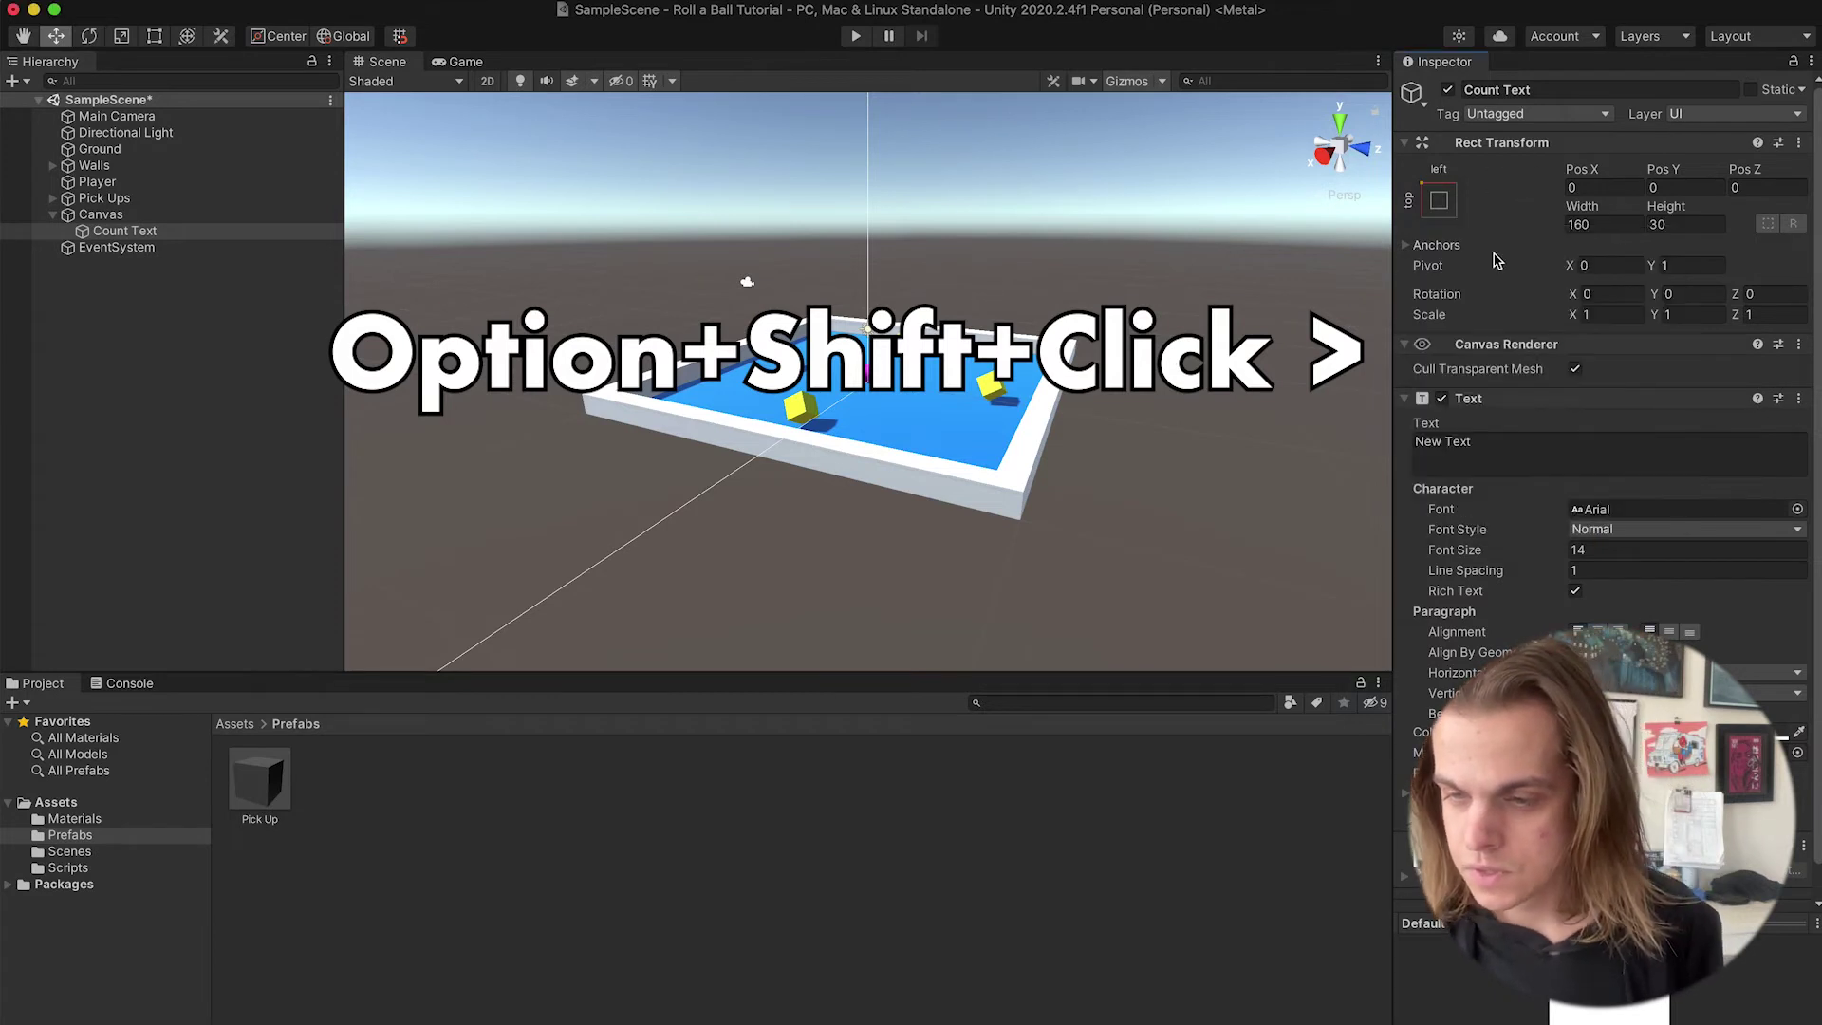
double_click(1491, 441)
key(super+a)
text(C)
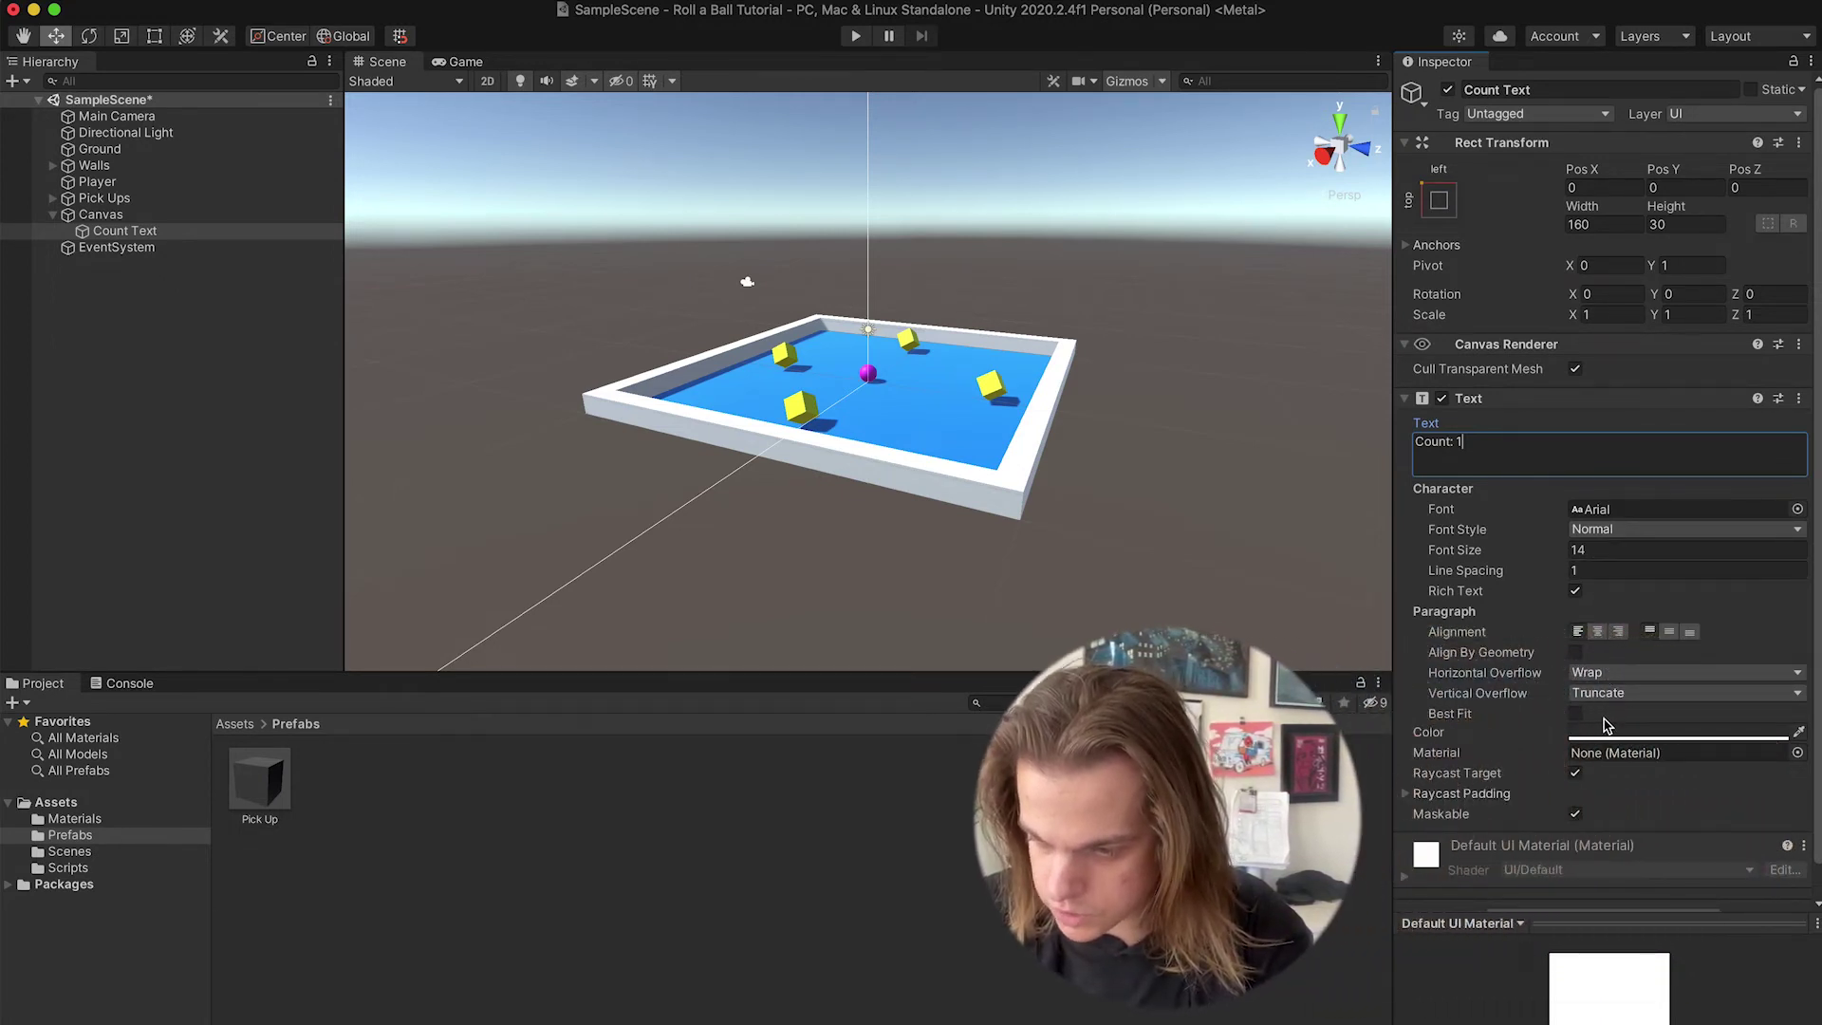
- Colour the Count Text yellow
click(1603, 736)
drag(1754, 714, 1788, 724)
click(1739, 764)
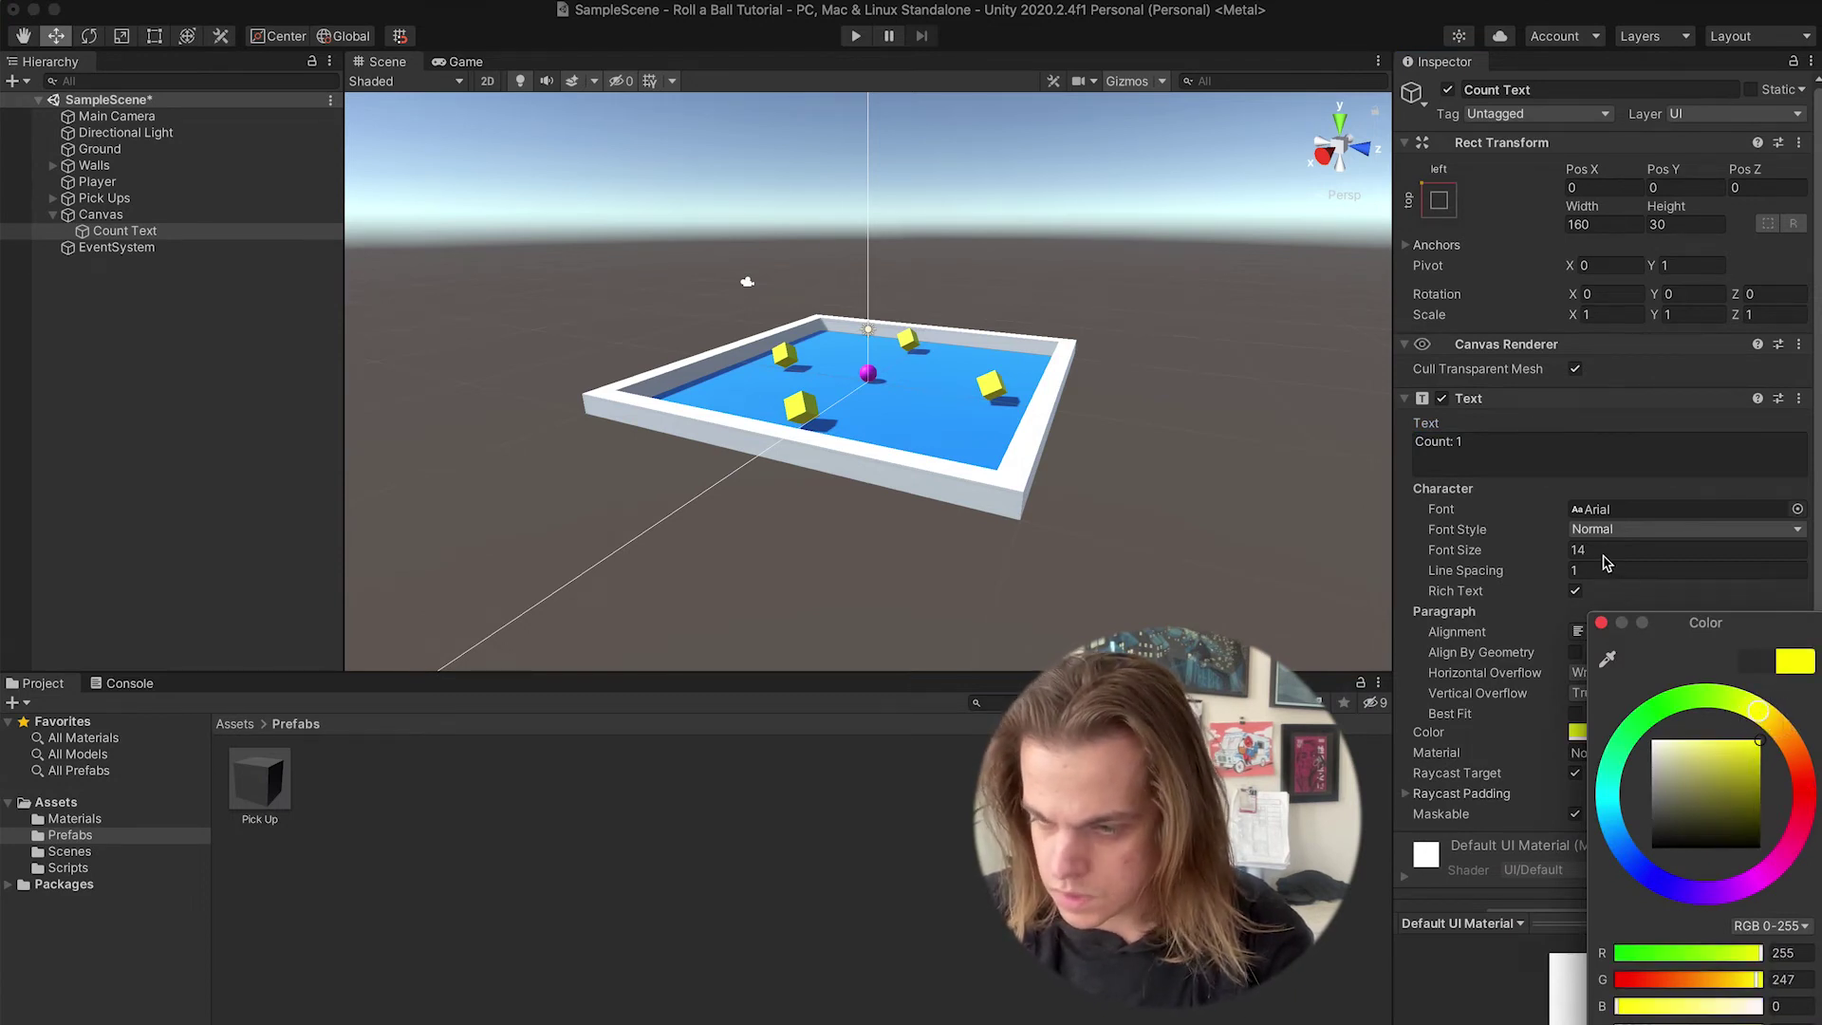
- Set font size 20, horizontal and vertical overflow to Overflow, then run the game
click(1594, 552)
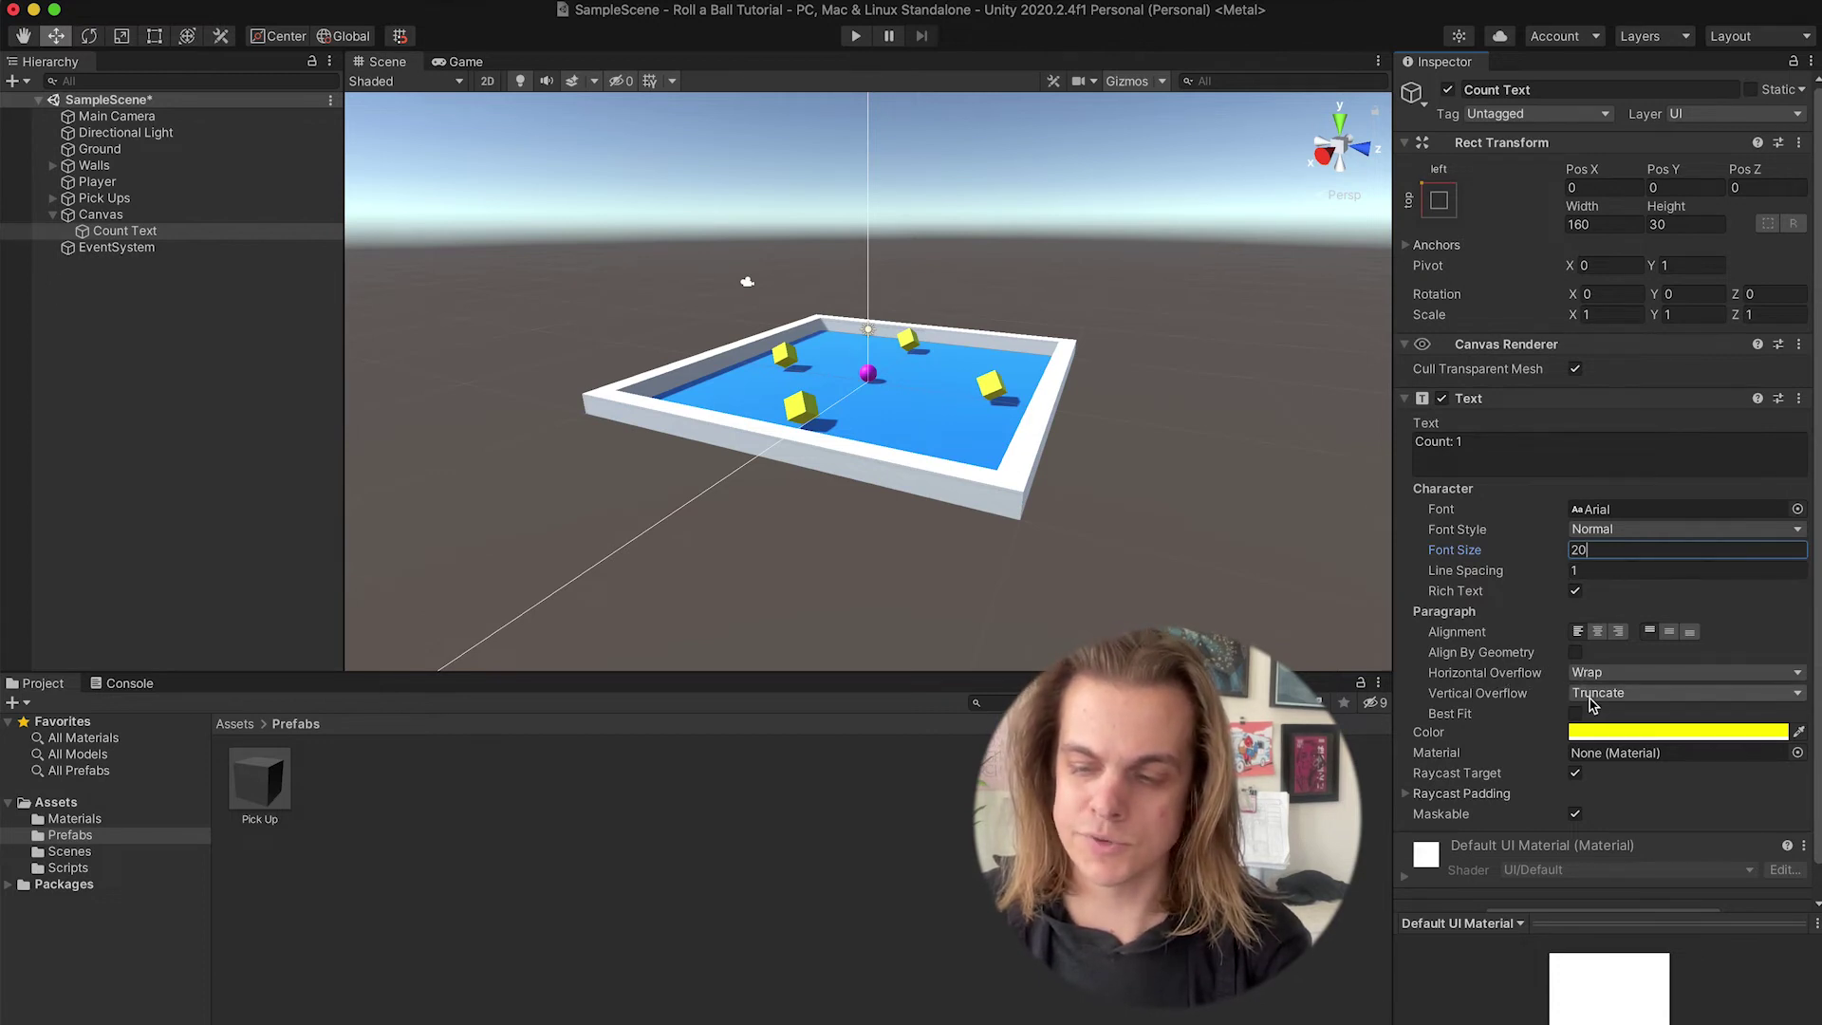
click(1595, 672)
click(1604, 697)
click(1604, 698)
click(1604, 712)
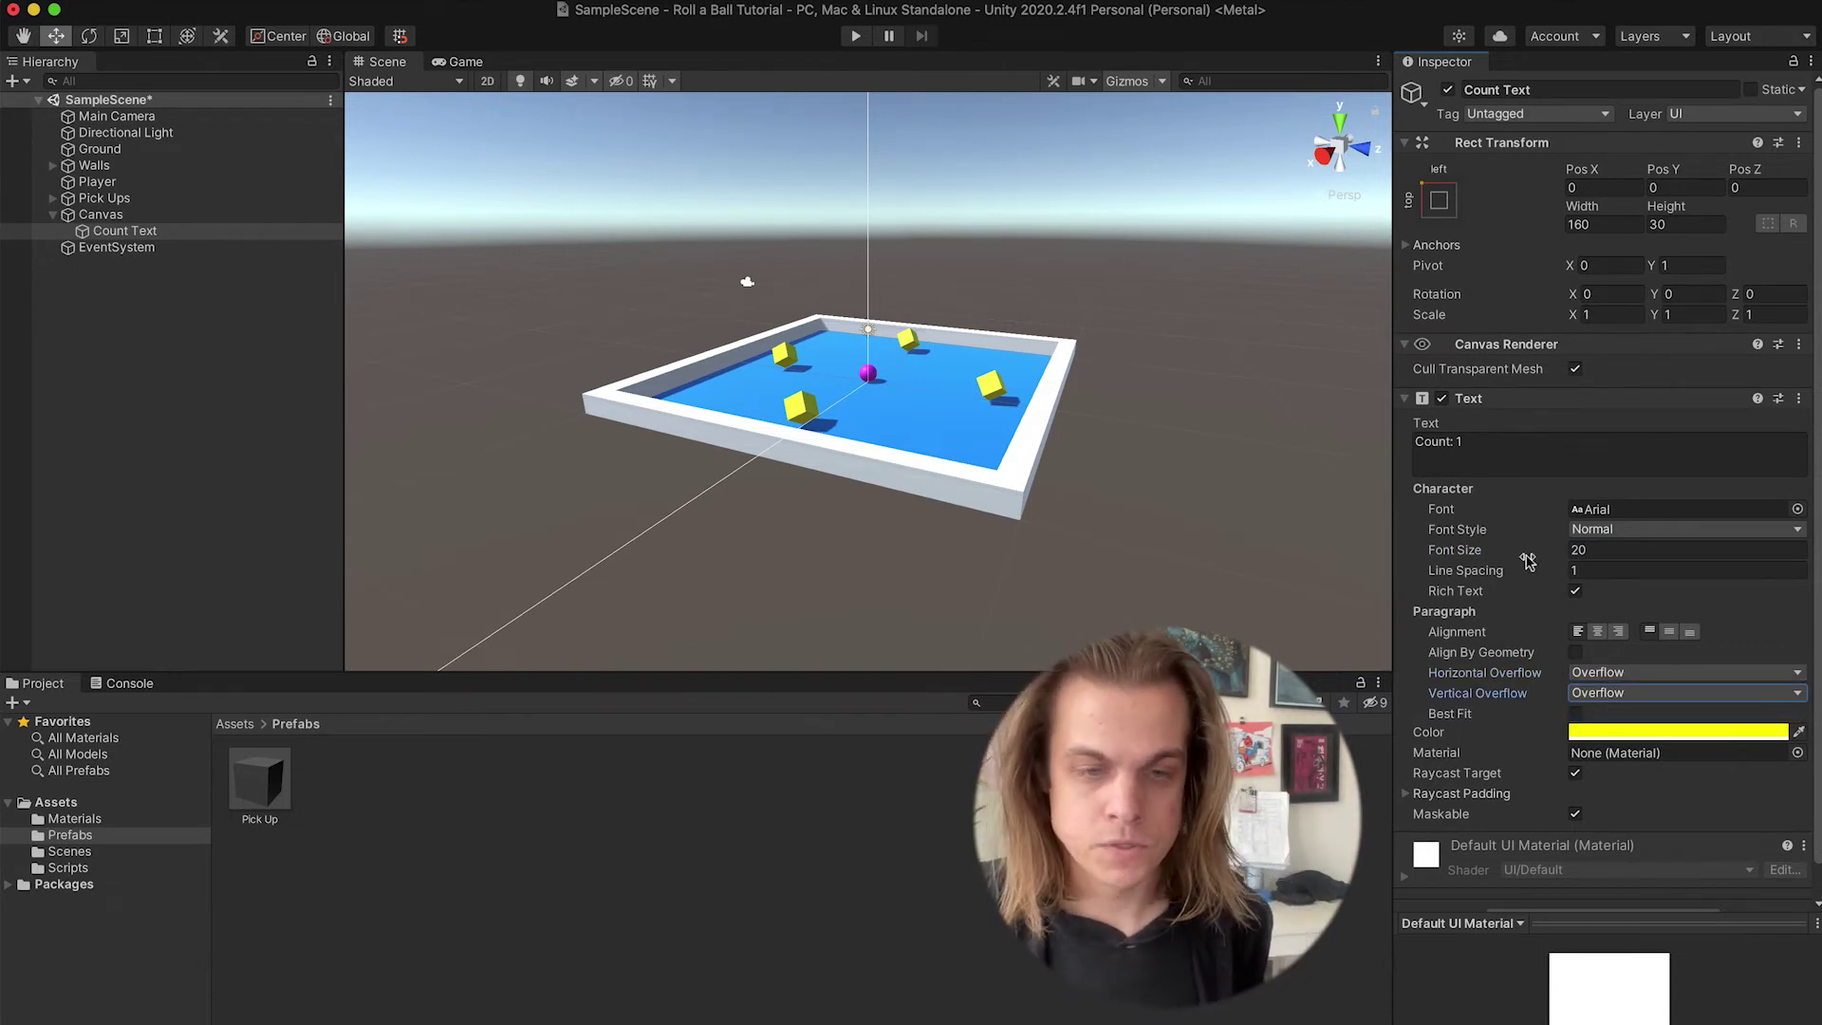
click(854, 38)
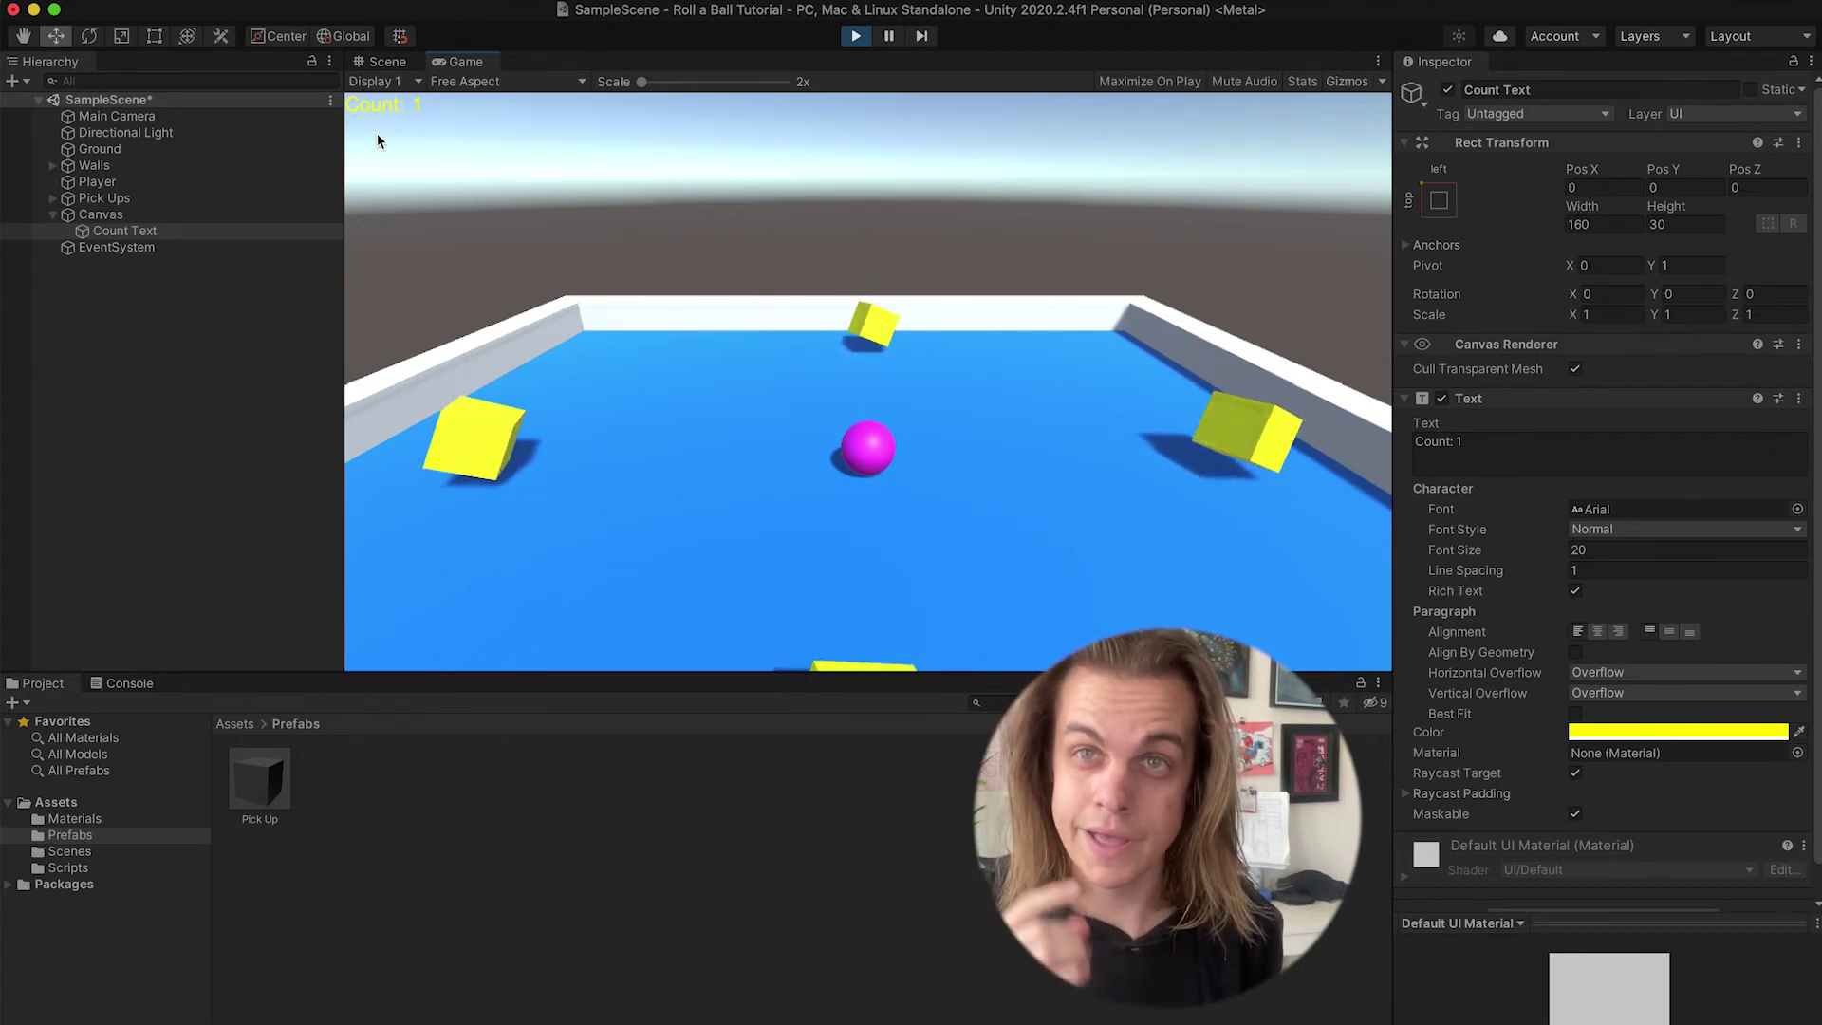
- Stop the preview and assign Count Text to the Player Controller's count text slot
click(856, 38)
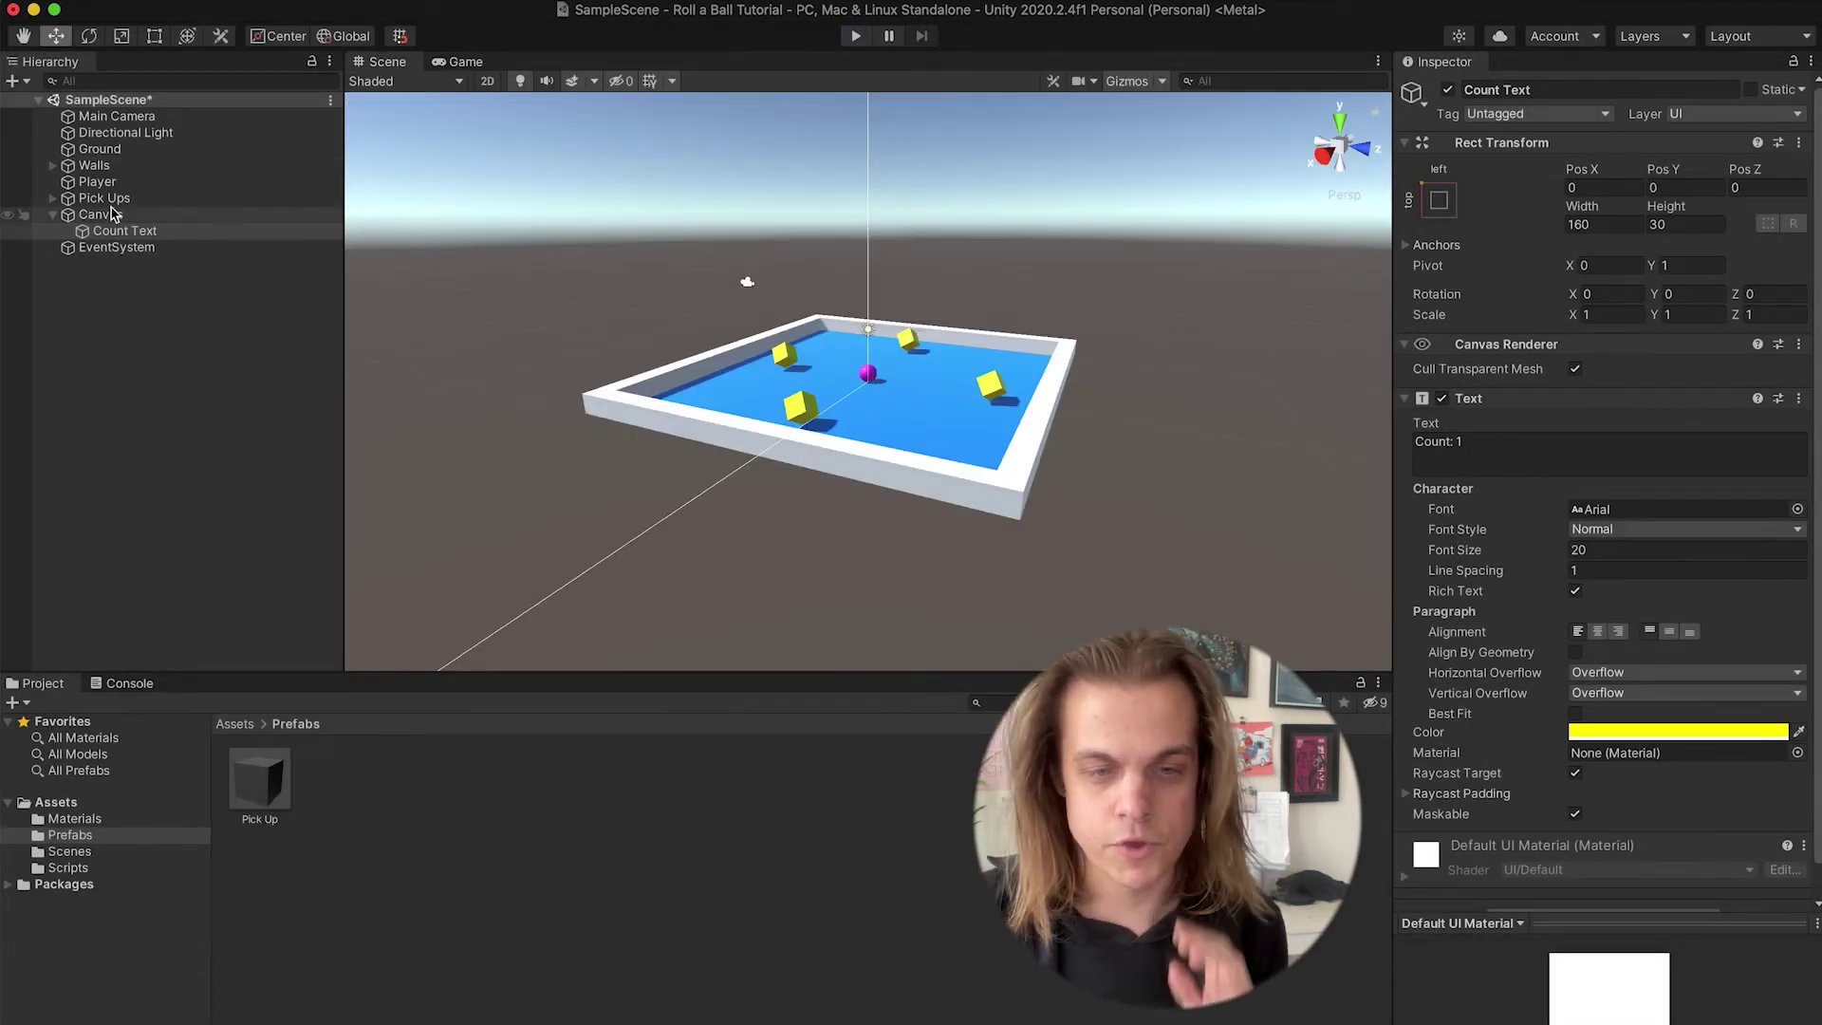
click(97, 182)
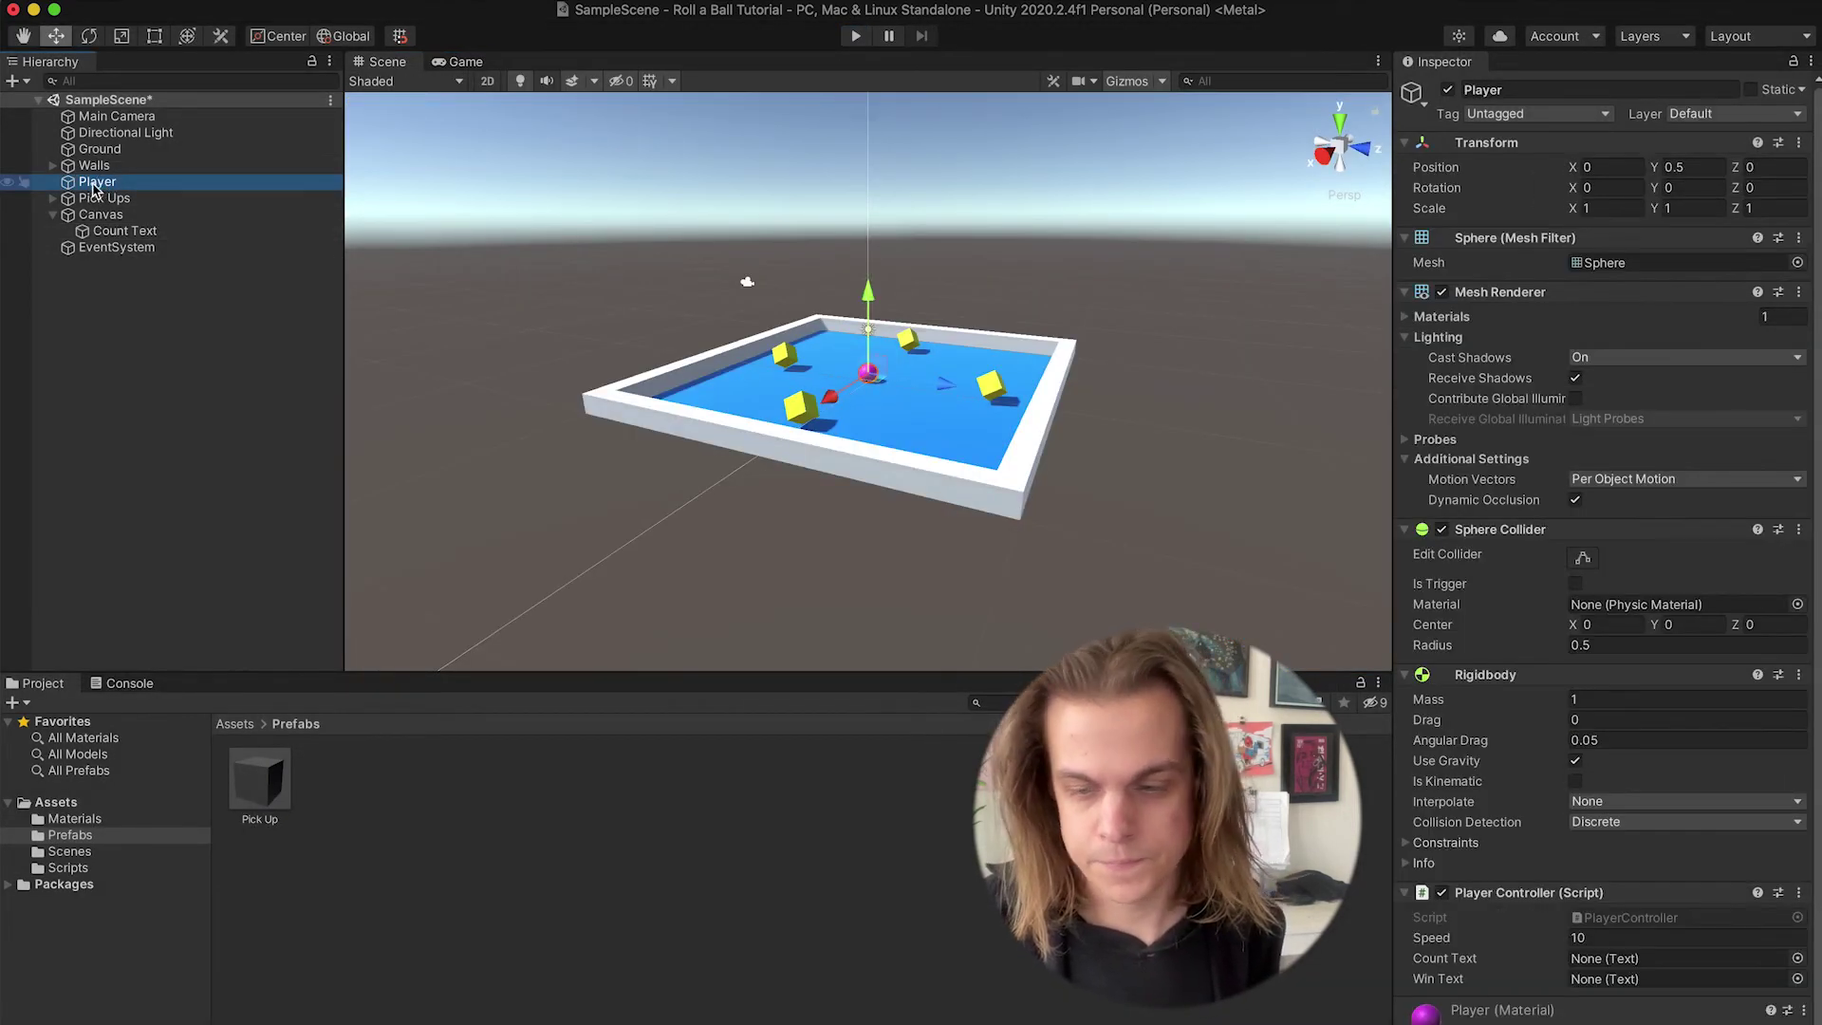
scroll(1518, 902, down, 1)
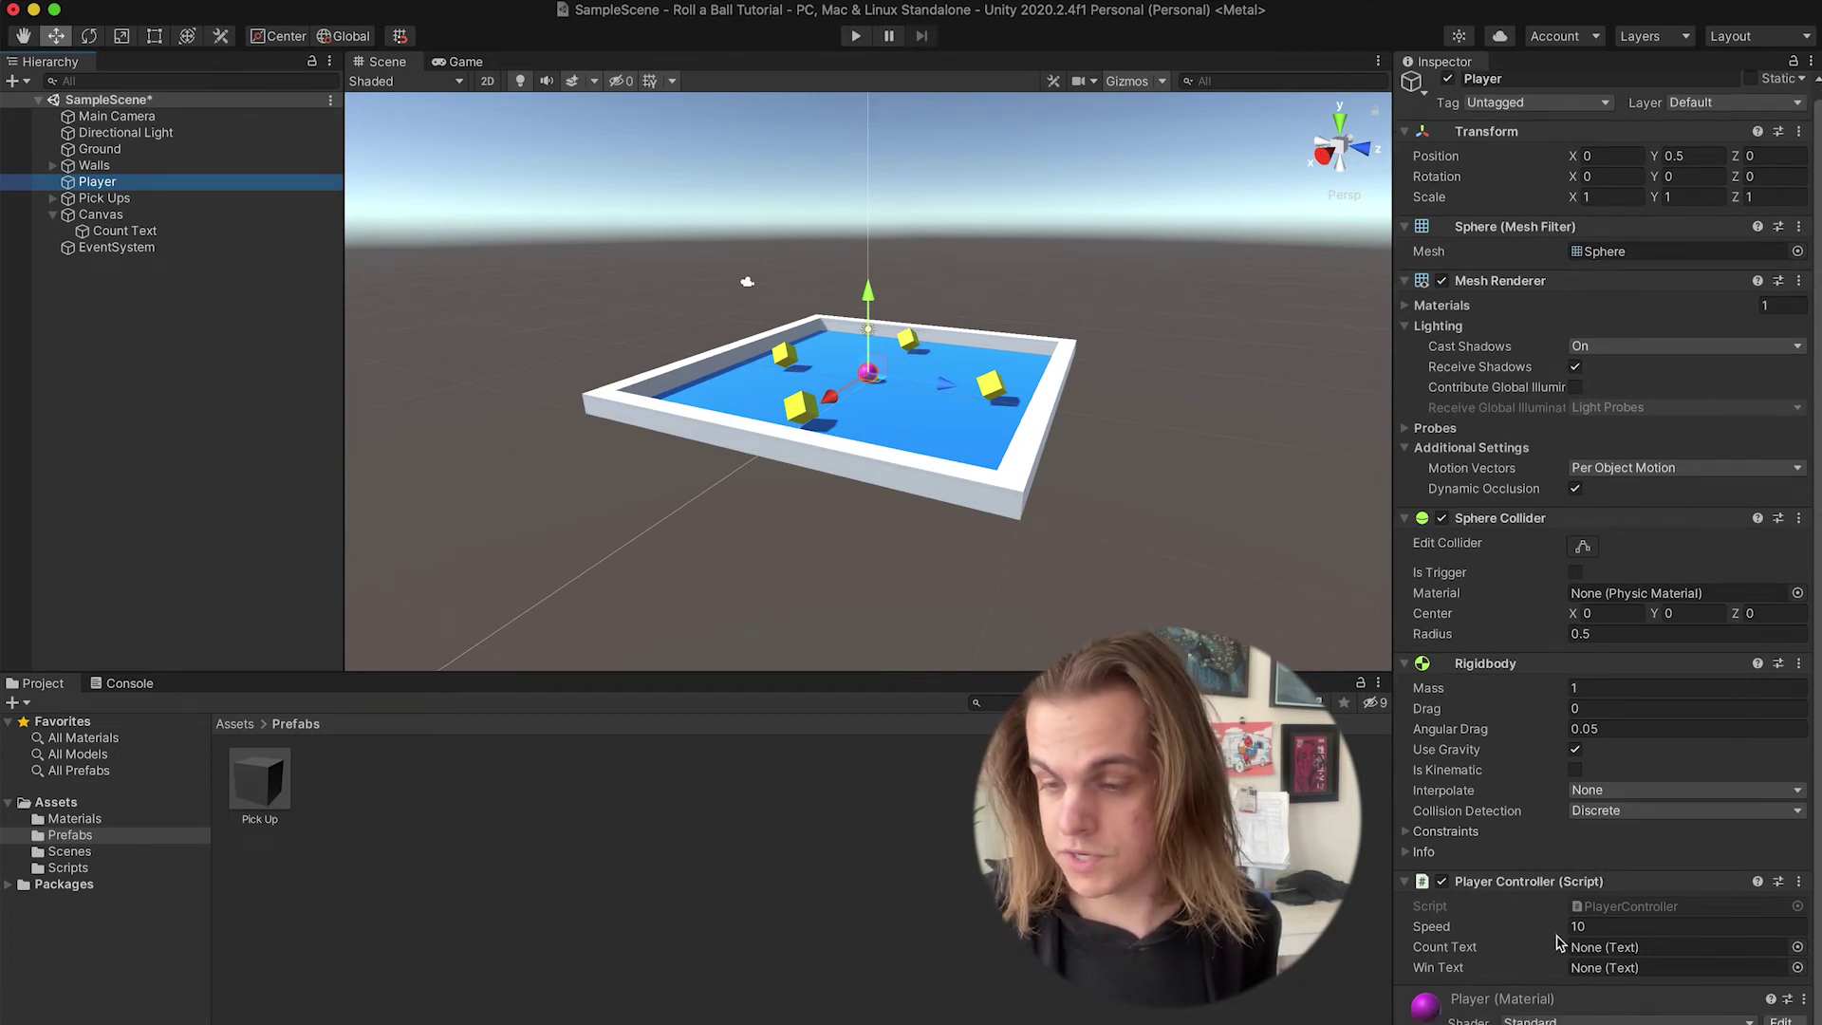
click(1611, 965)
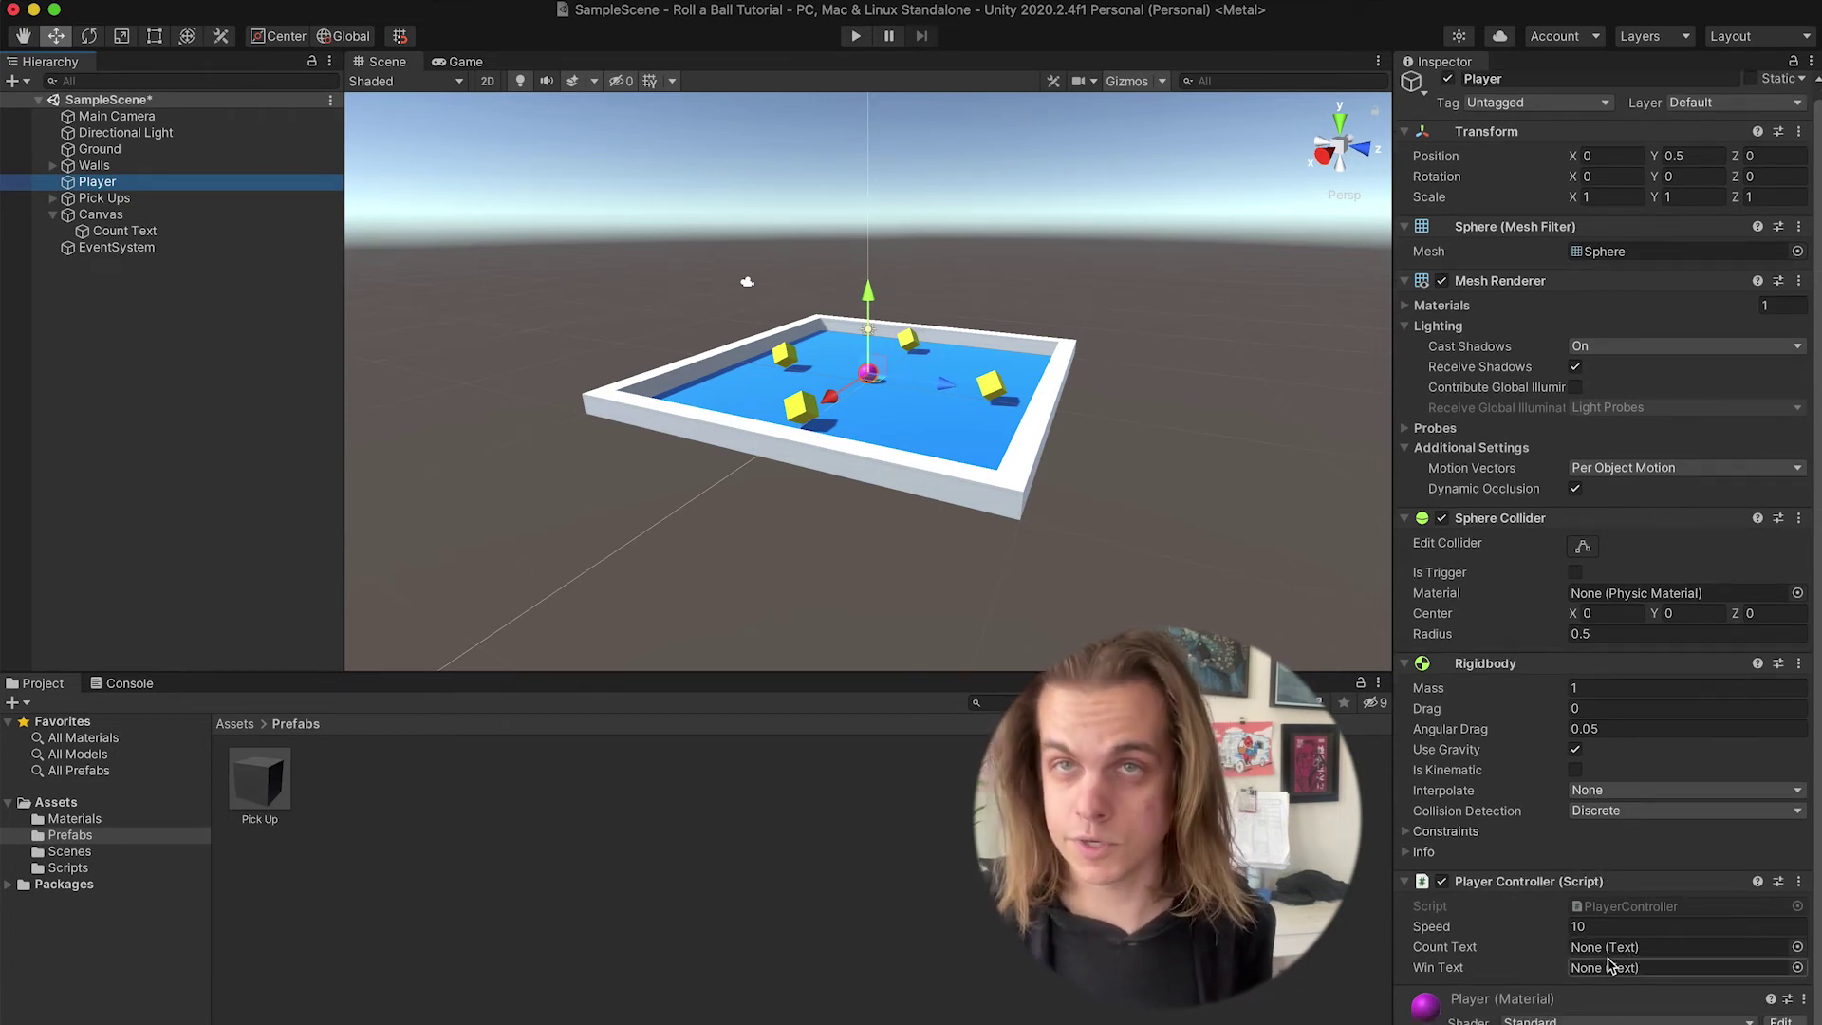
click(1798, 948)
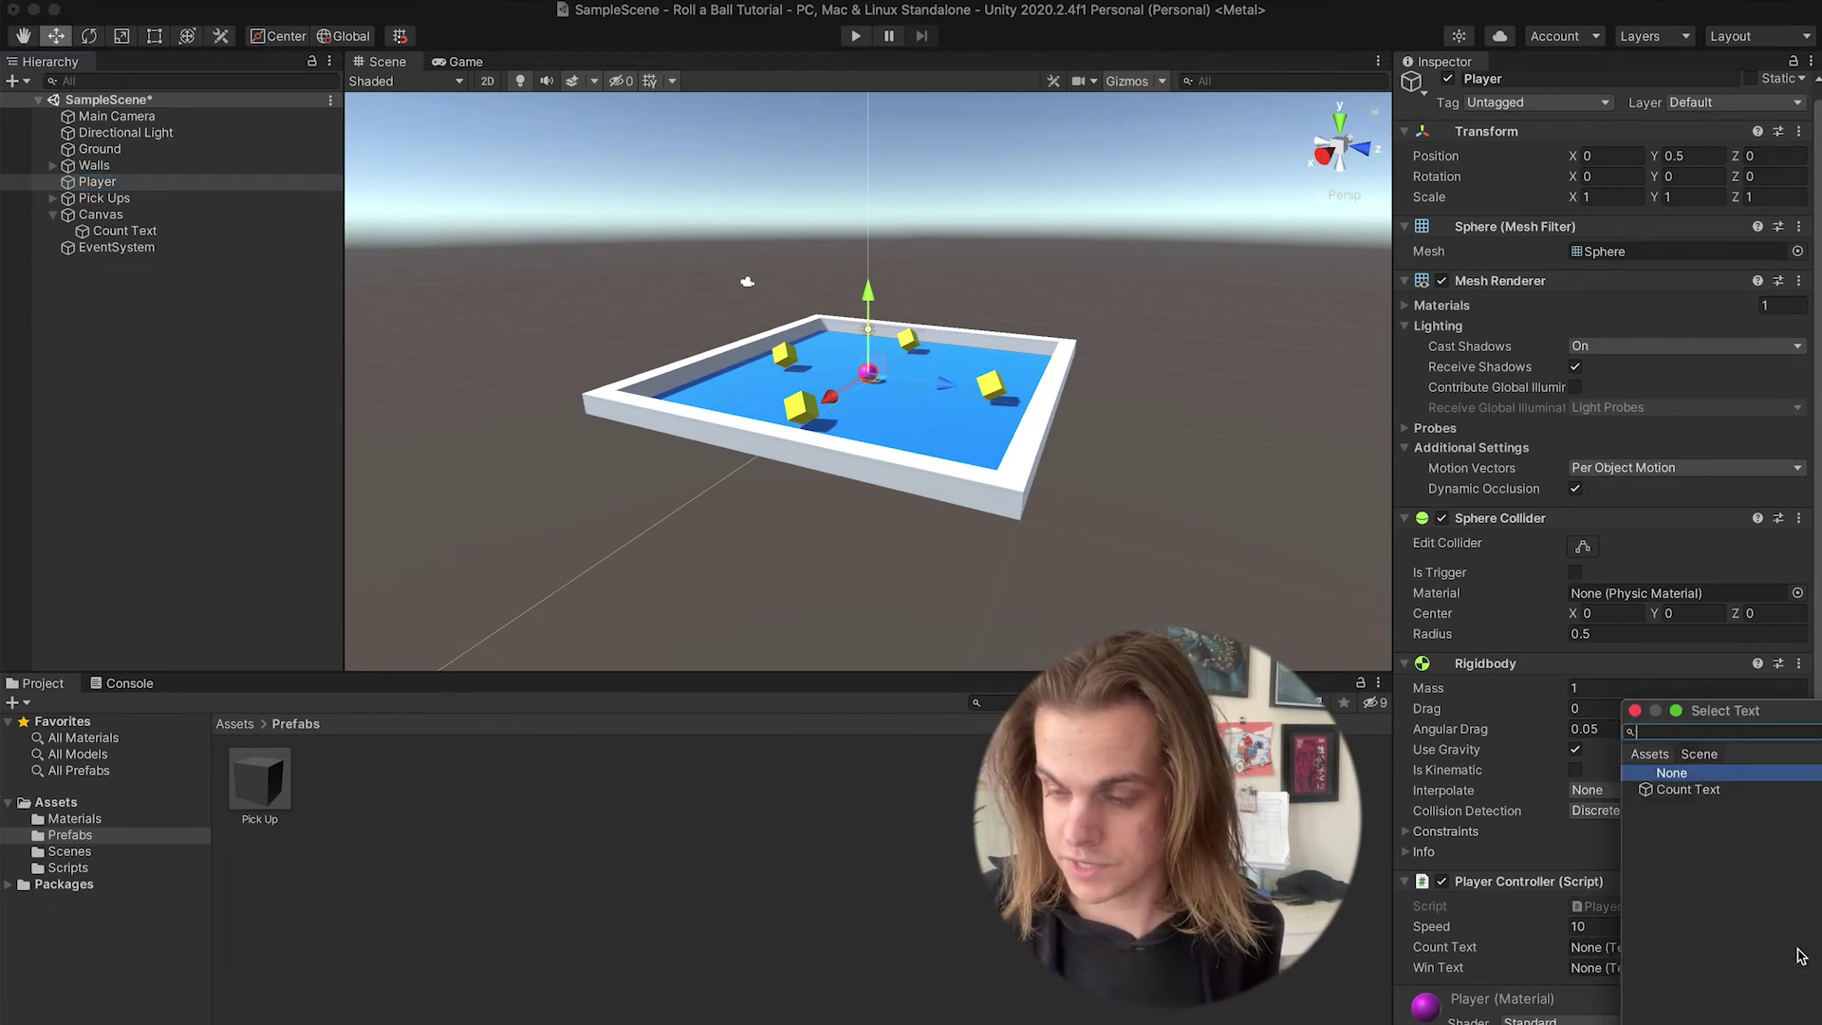
click(1682, 790)
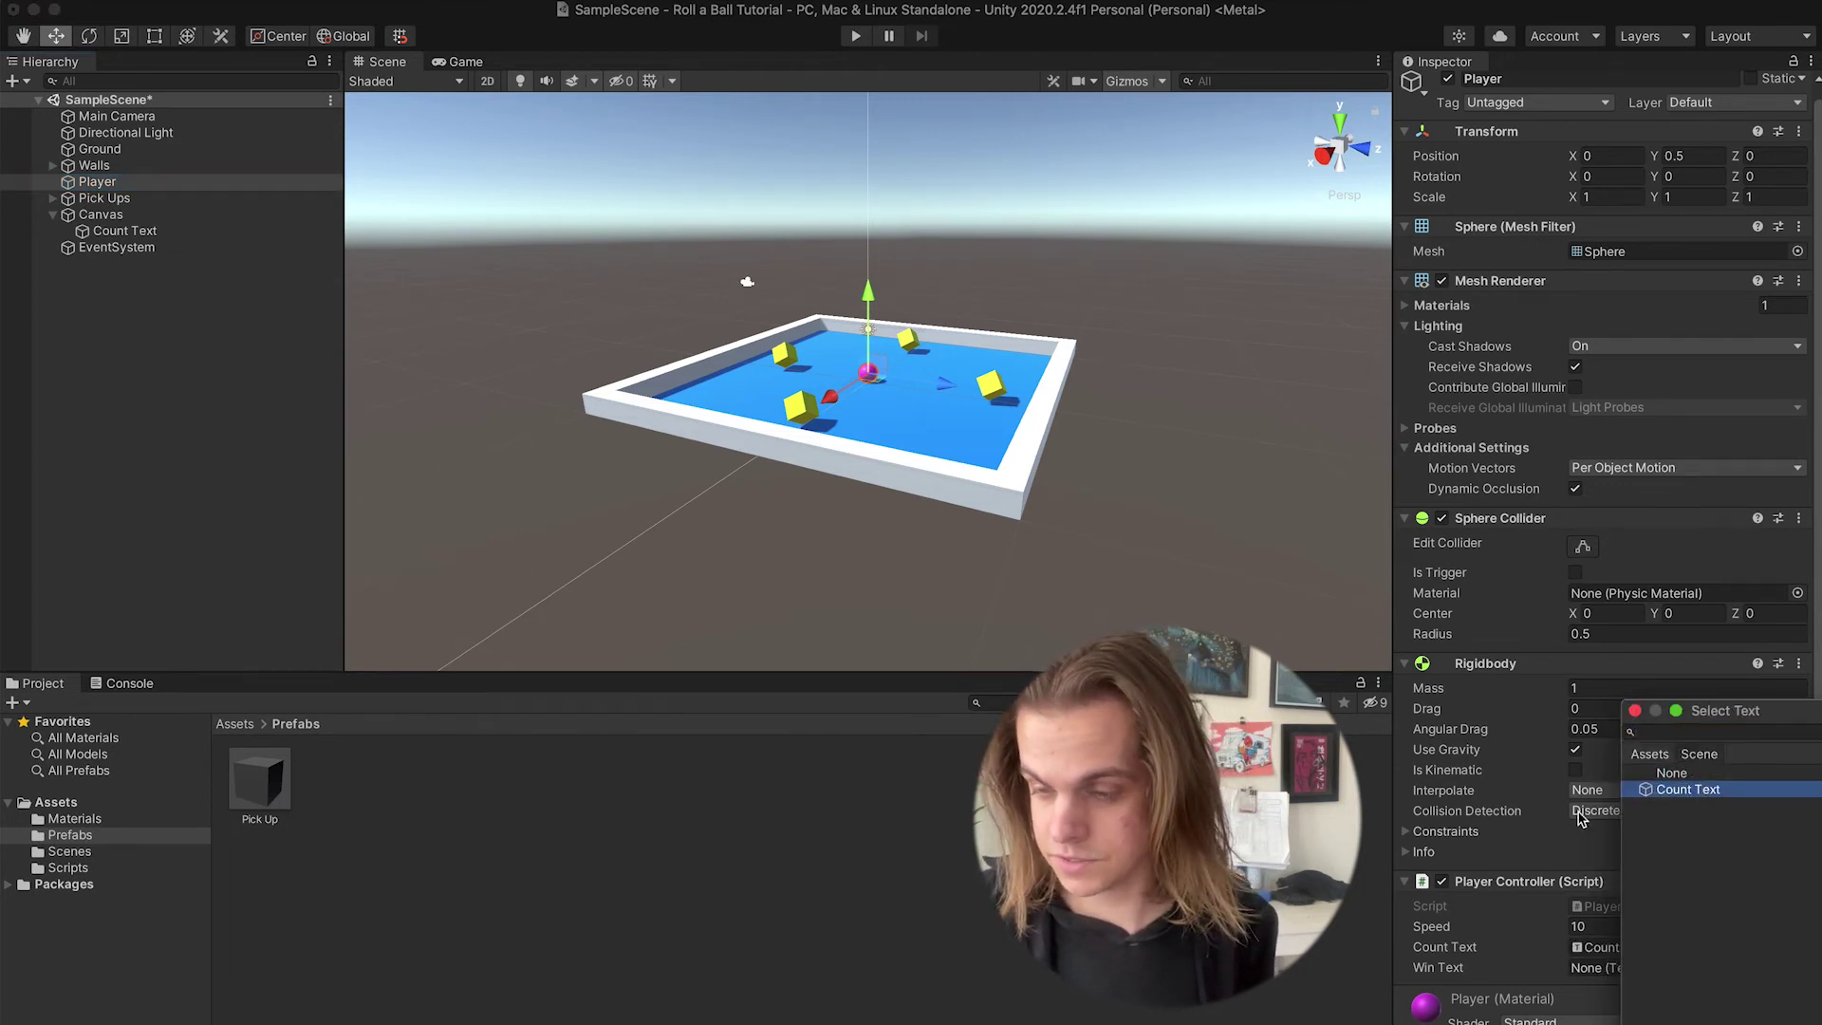
- Play-test rolling the ball left and down into a pickup so Count rises to 1
click(855, 36)
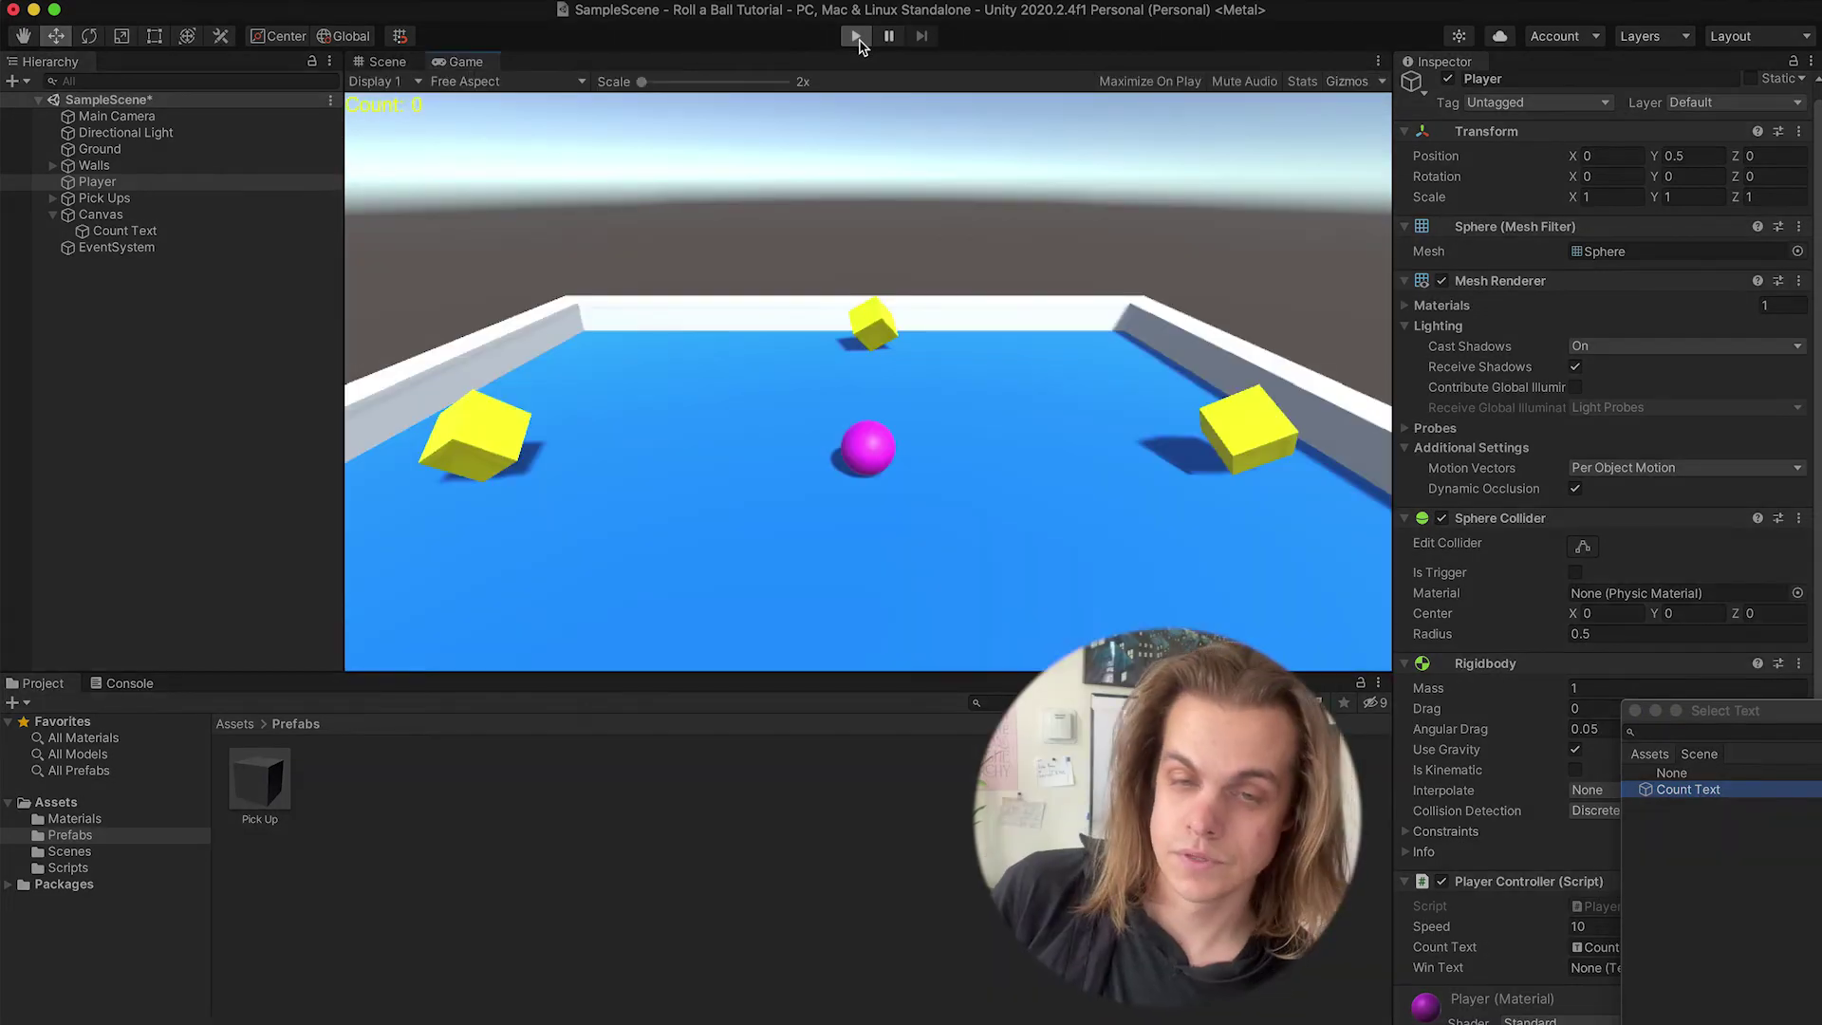
key(Left)
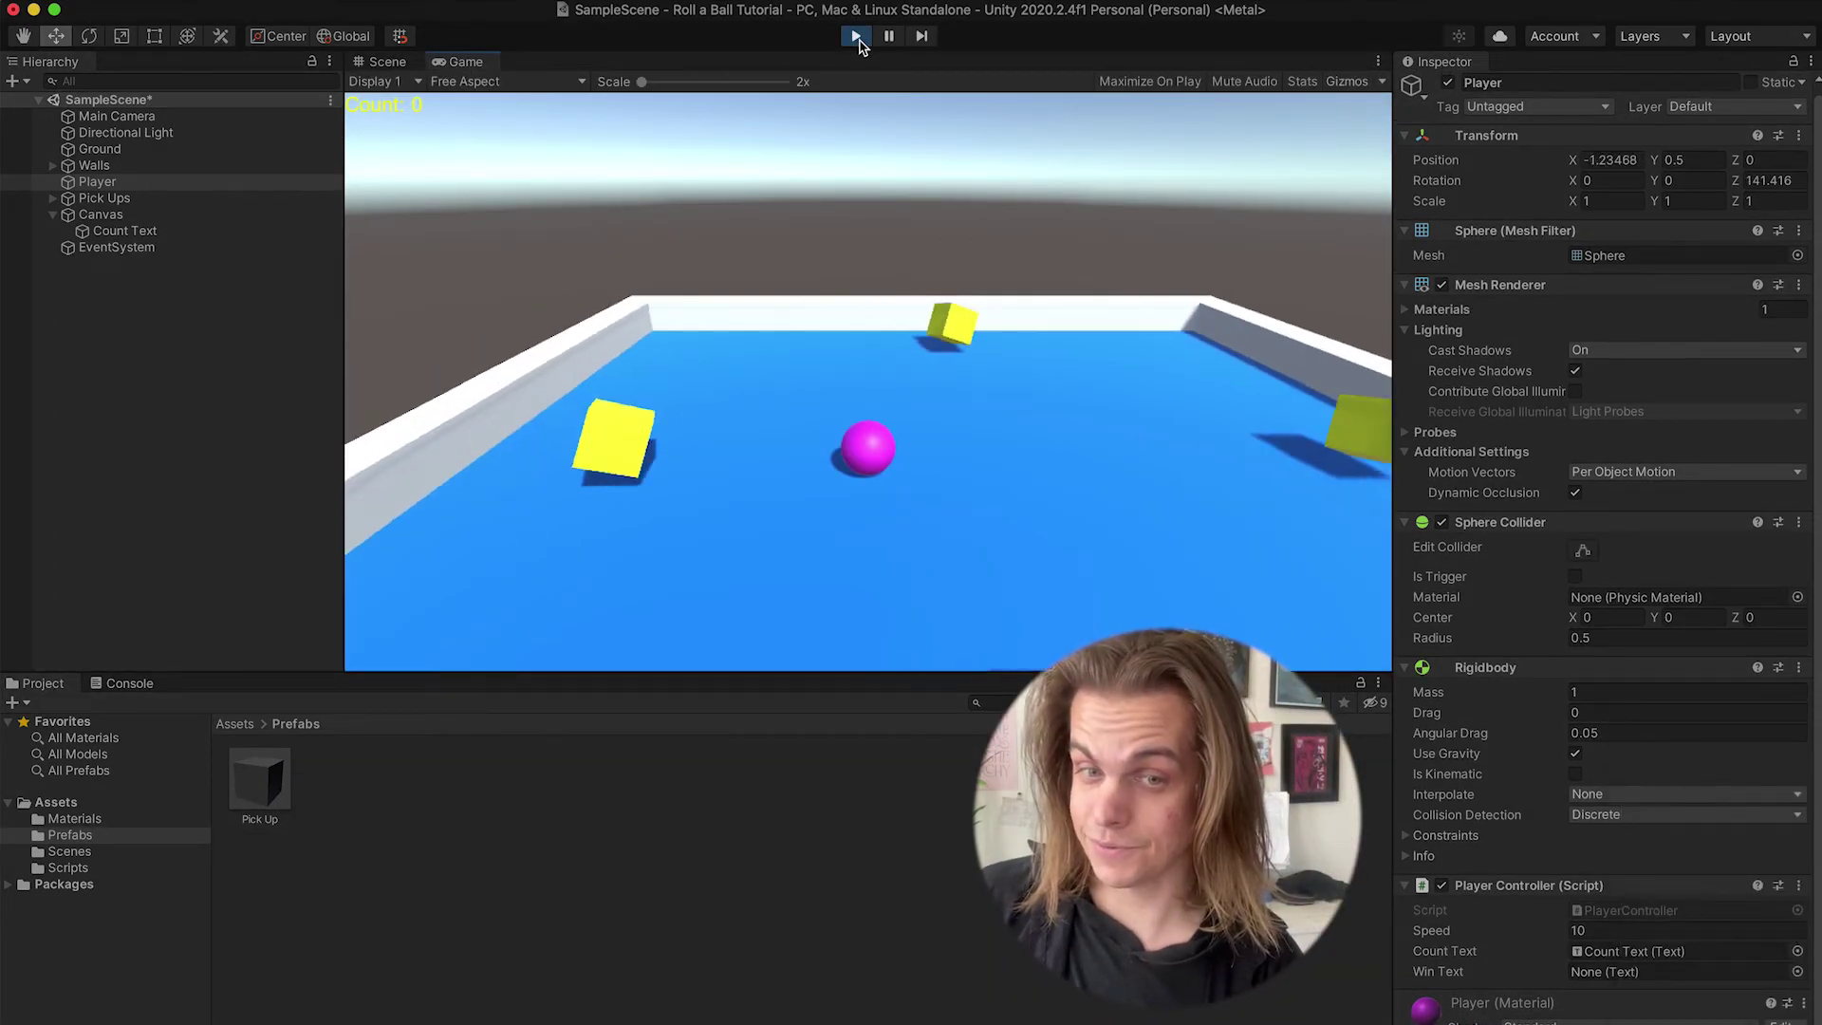
key(Down)
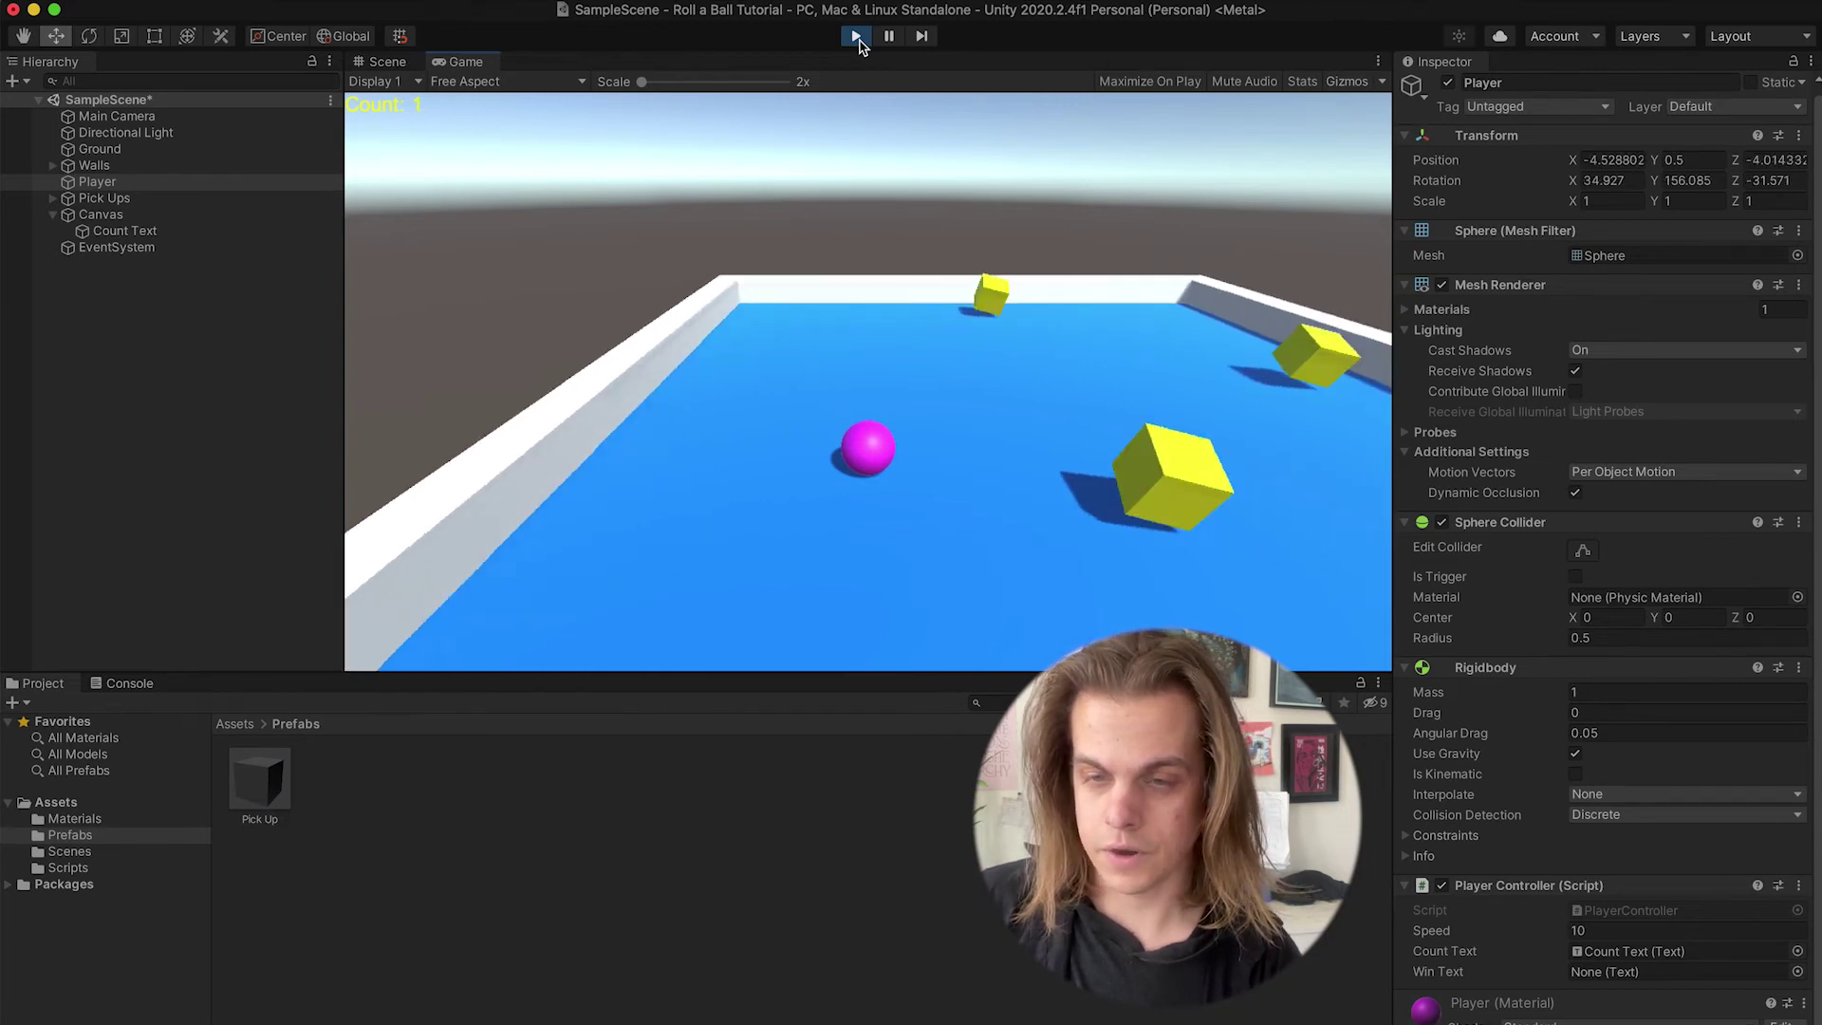
click(857, 38)
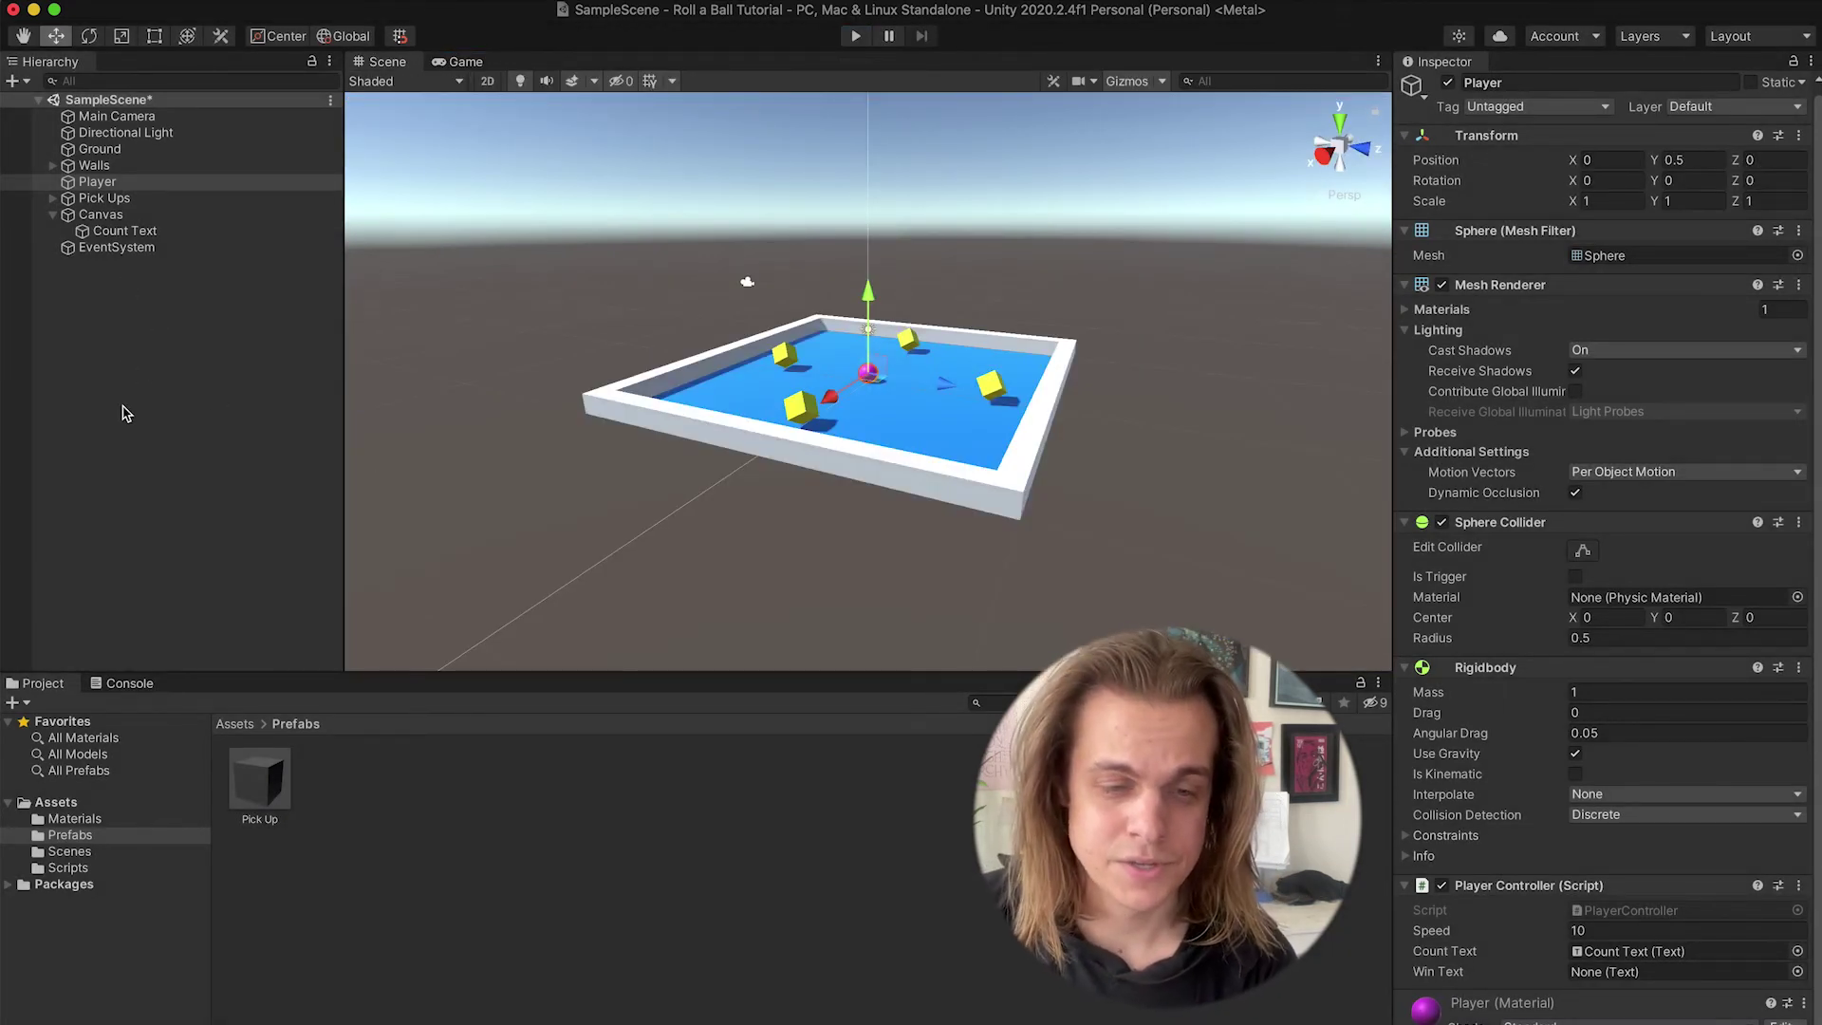
- Add a new UI Text object to the Canvas named Win Text
right_click(91, 293)
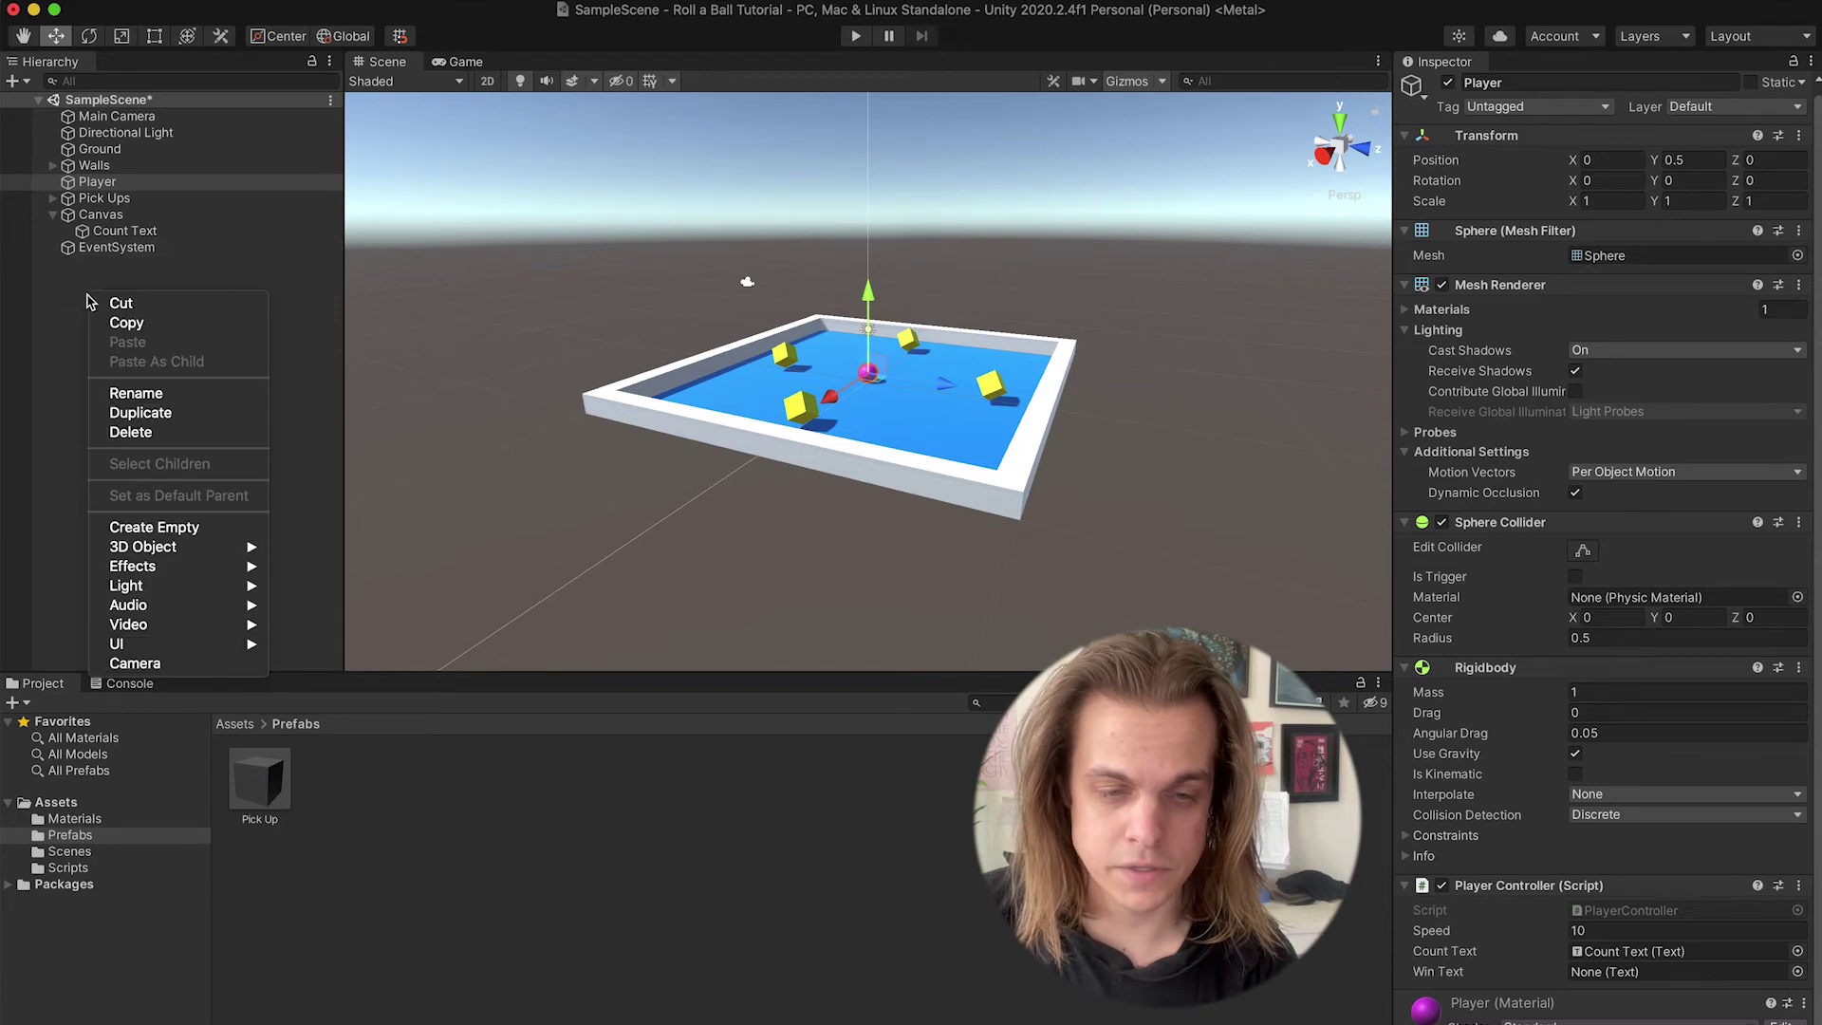
mouse_move(149, 644)
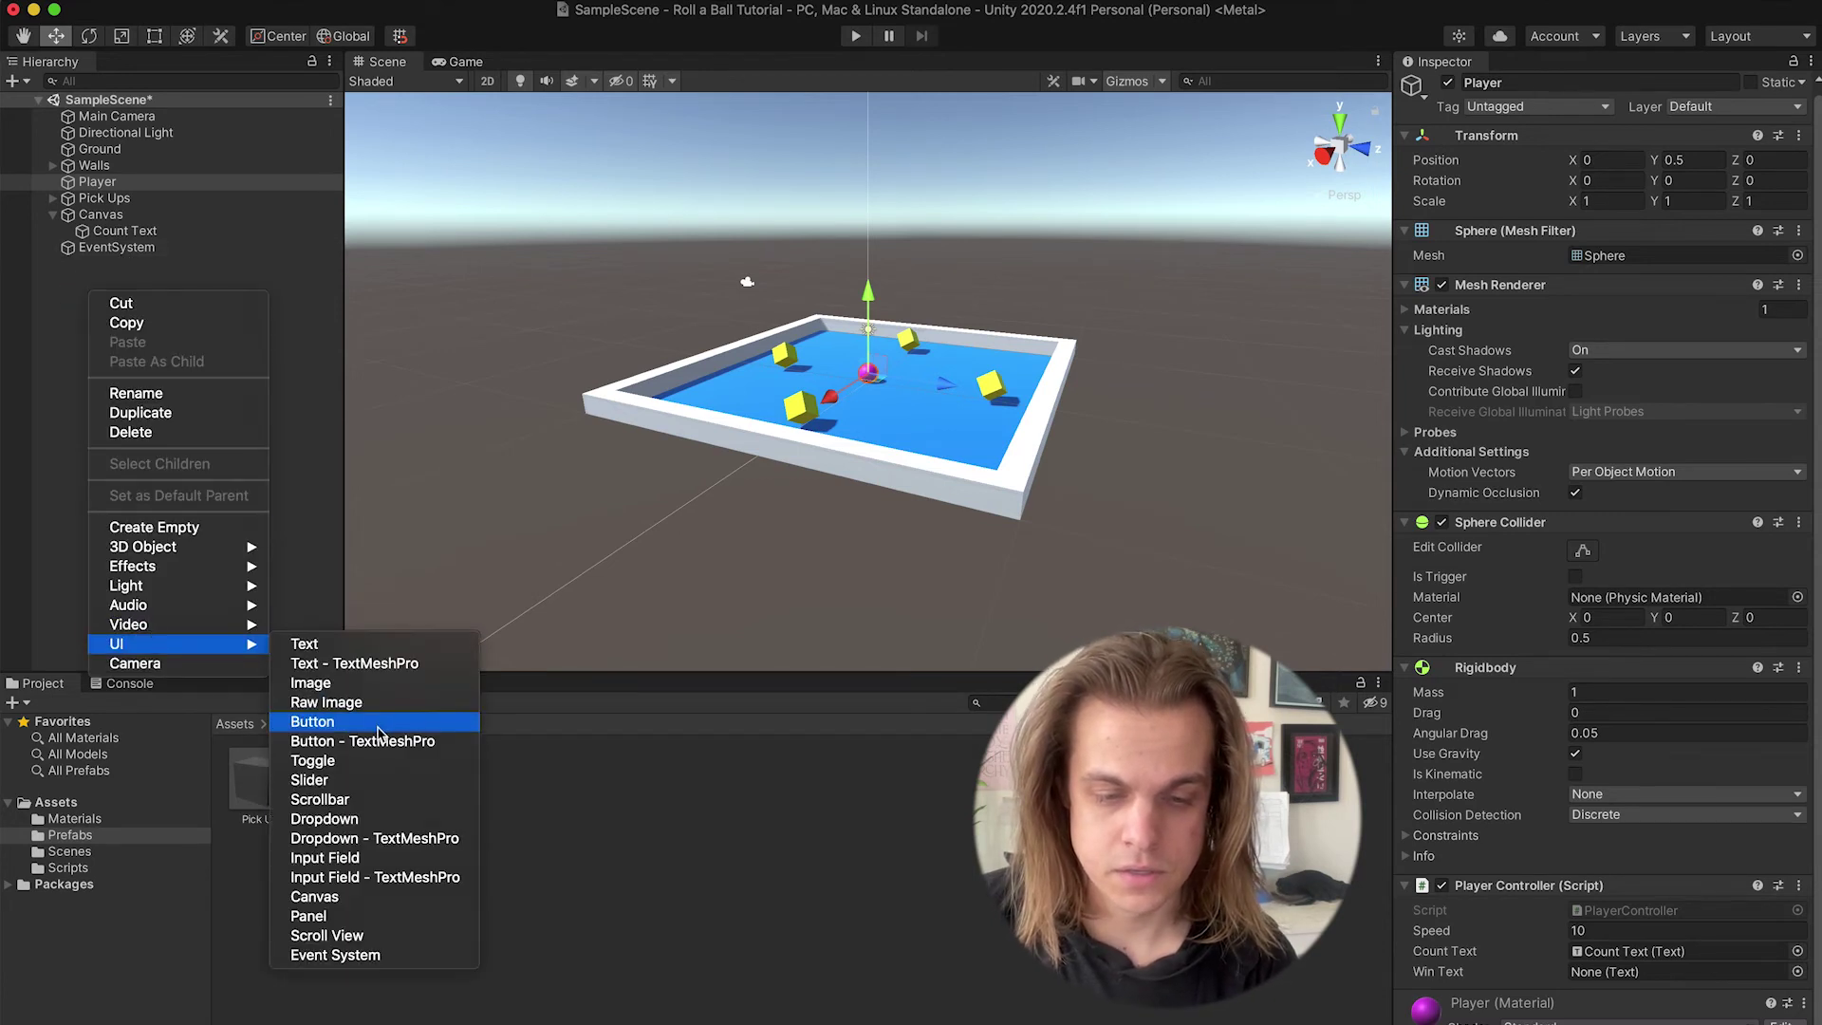
click(342, 647)
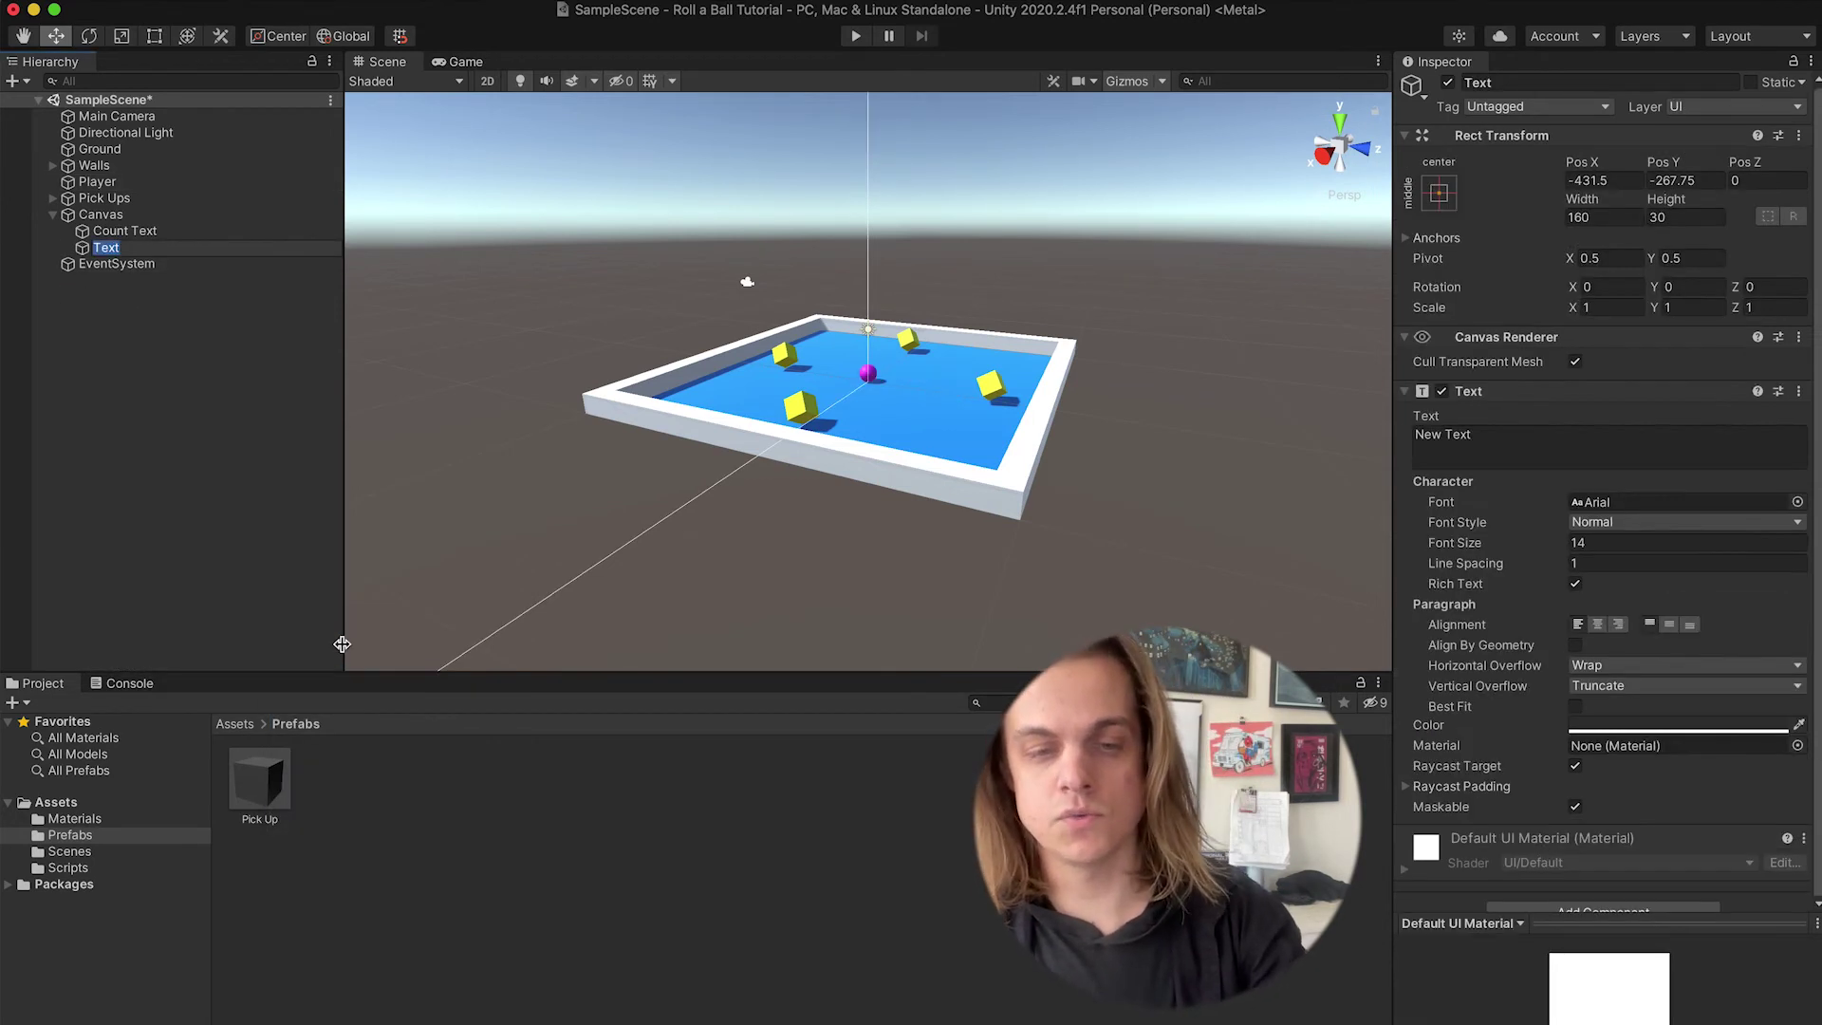
key(BackSpace)
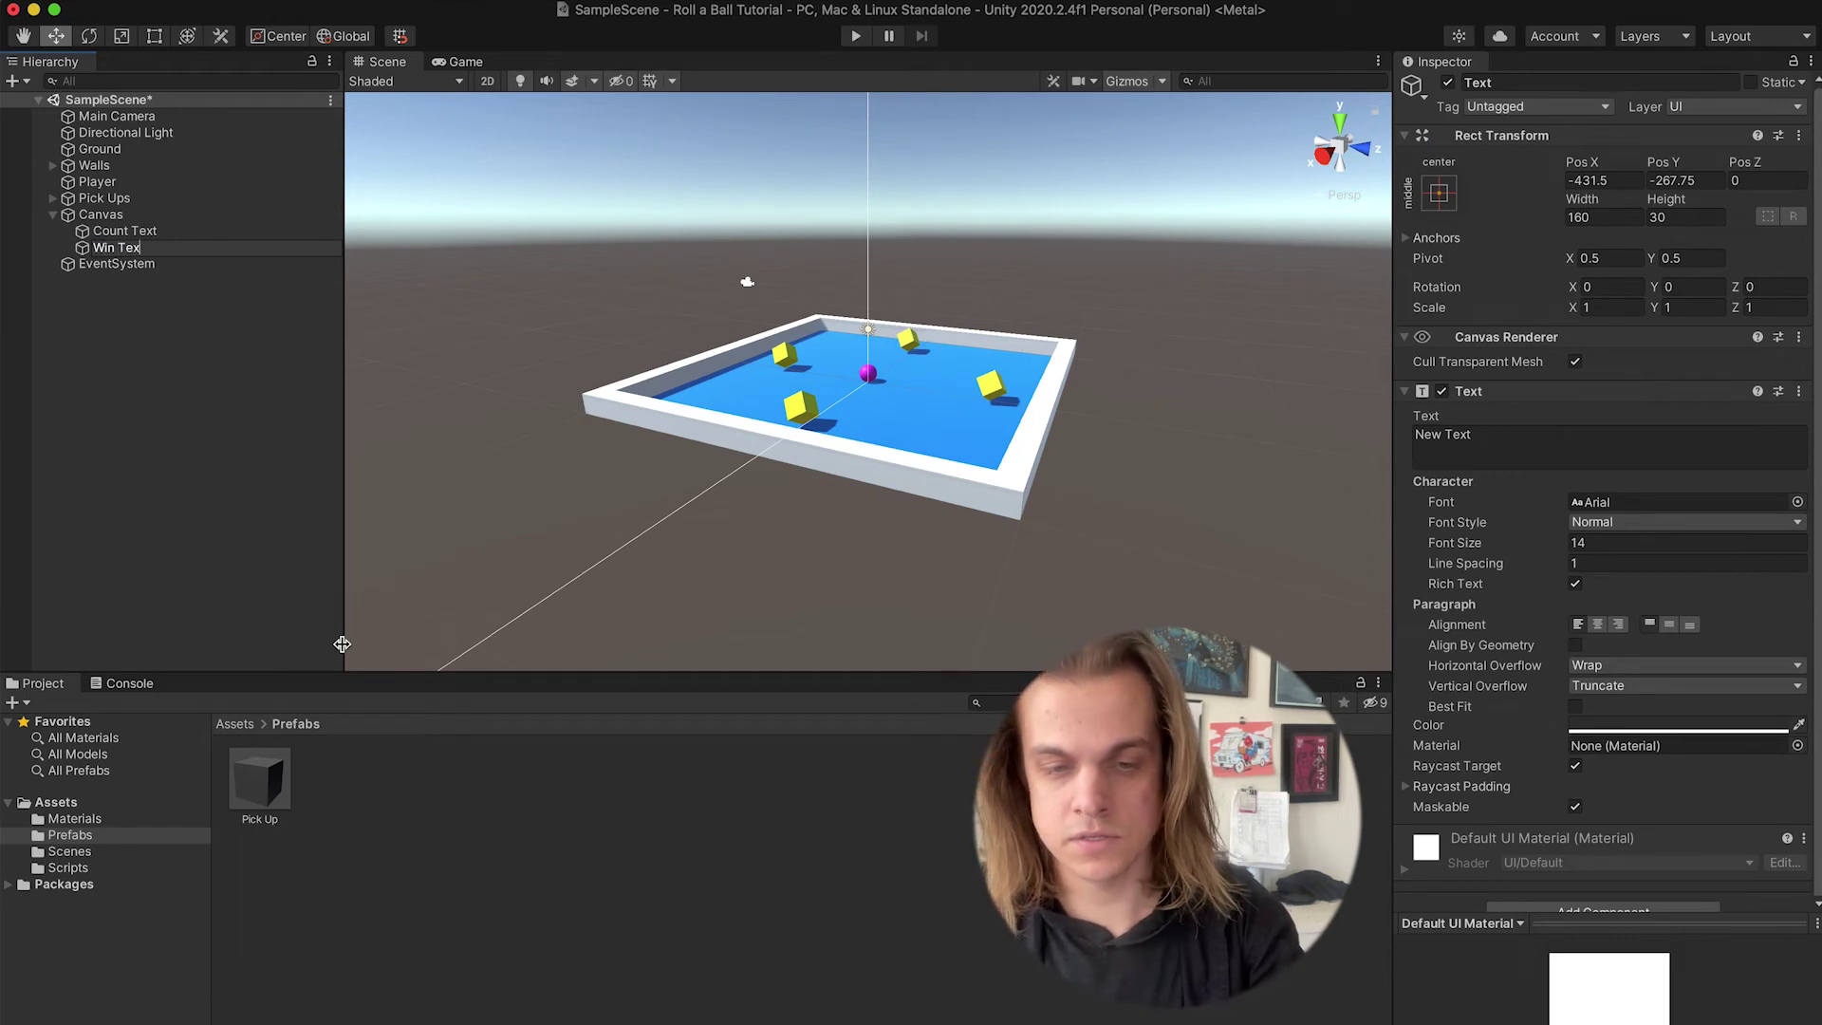
text(Win Text)
key(Return)
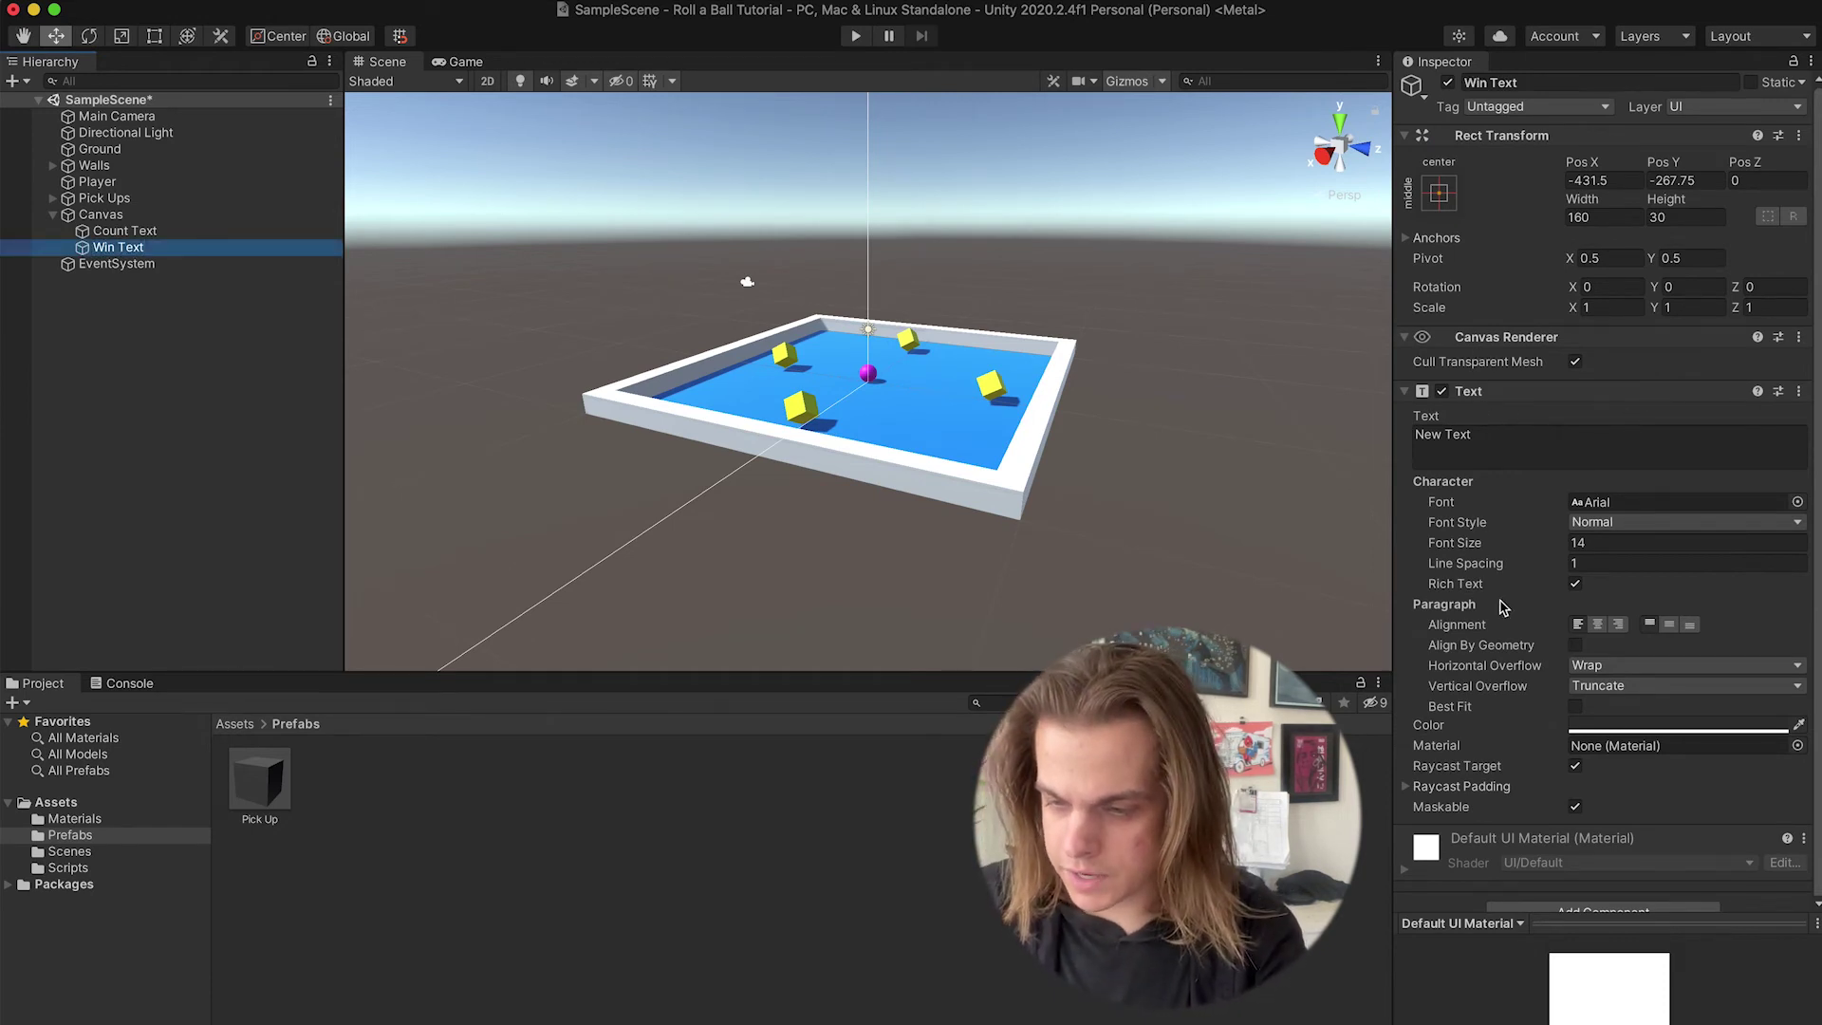
- Centre-align Win Text, set both overflows to Overflow, and font size 50
click(1599, 628)
click(1596, 665)
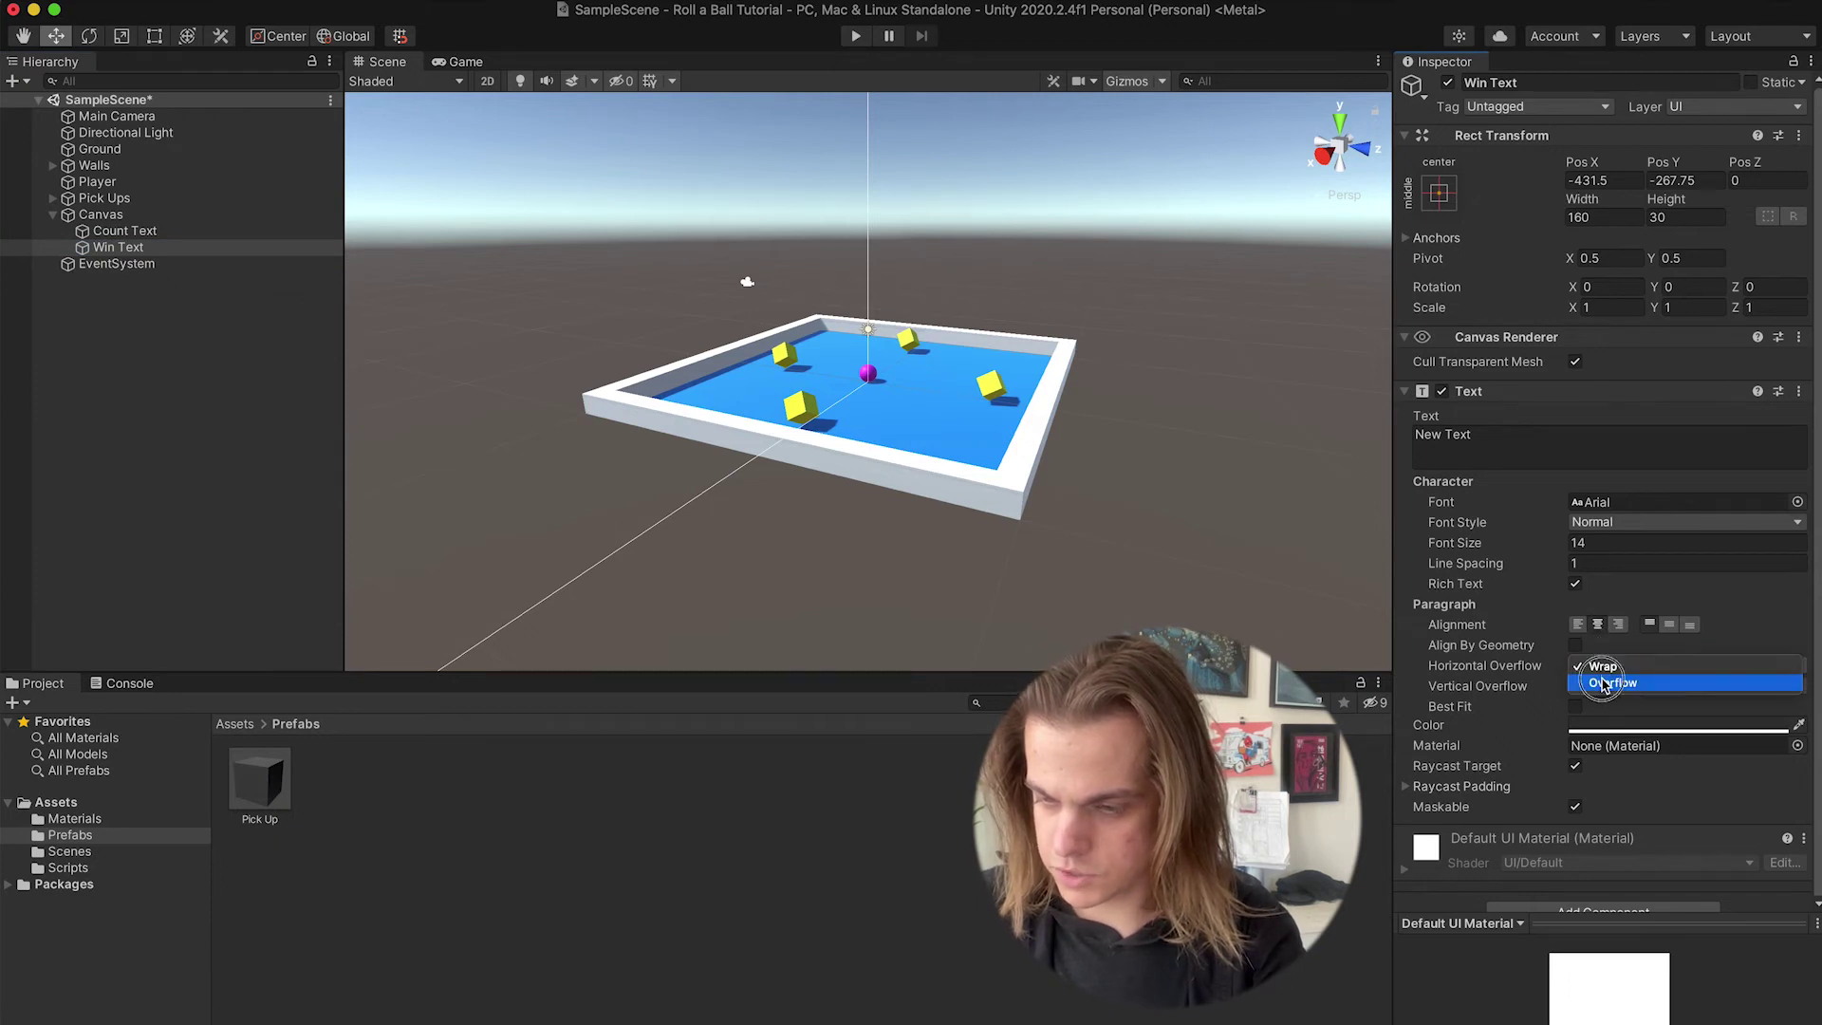
click(1610, 690)
click(1610, 689)
click(1611, 706)
click(1524, 448)
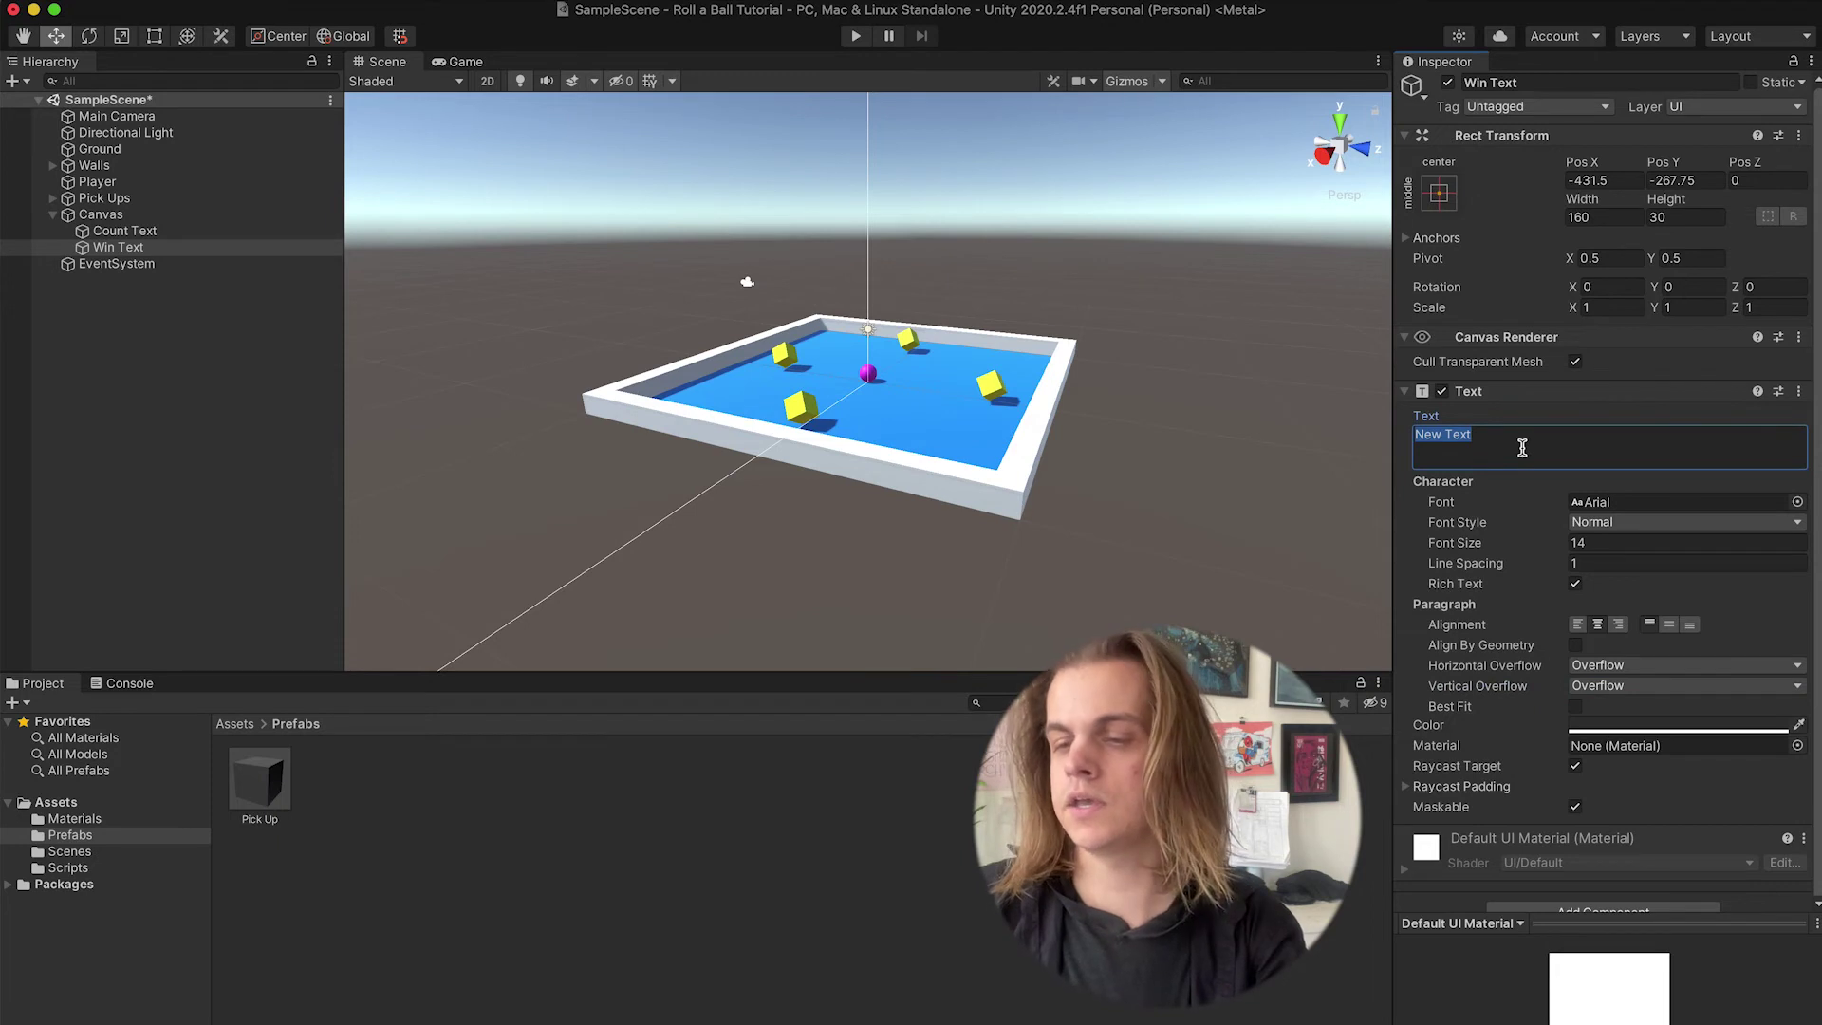
click(1587, 545)
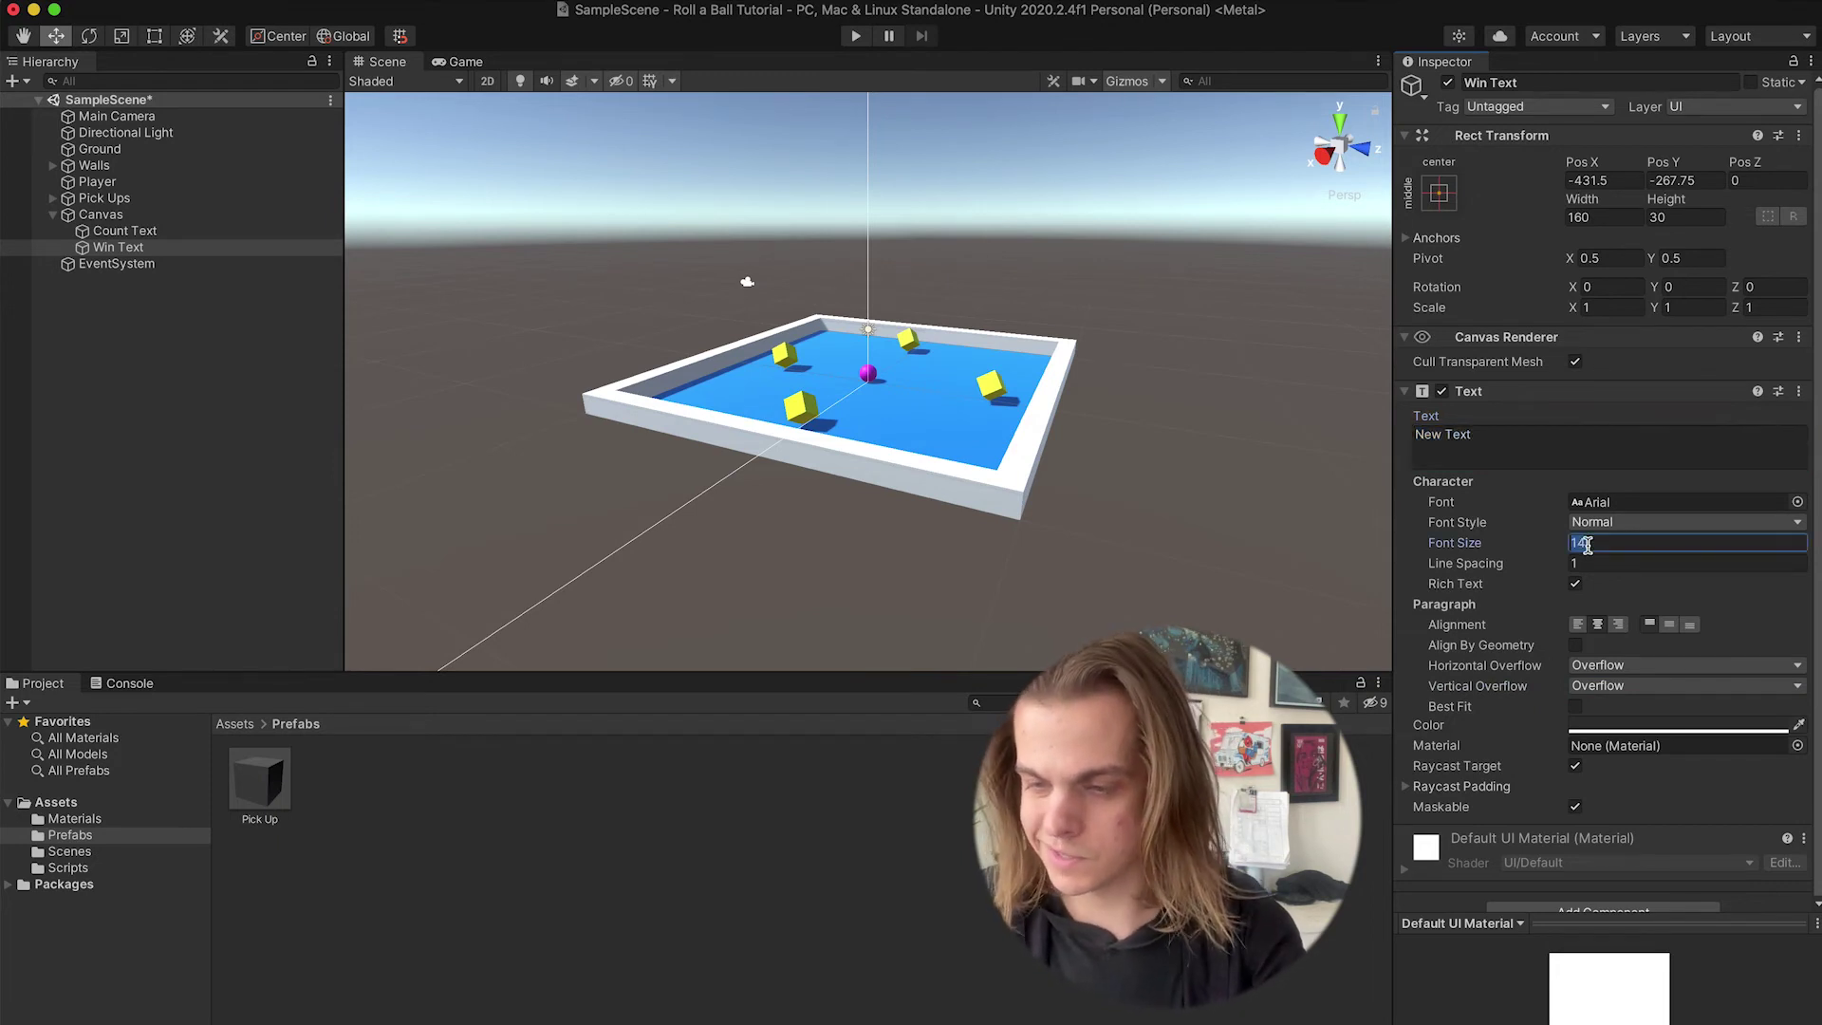
text(50)
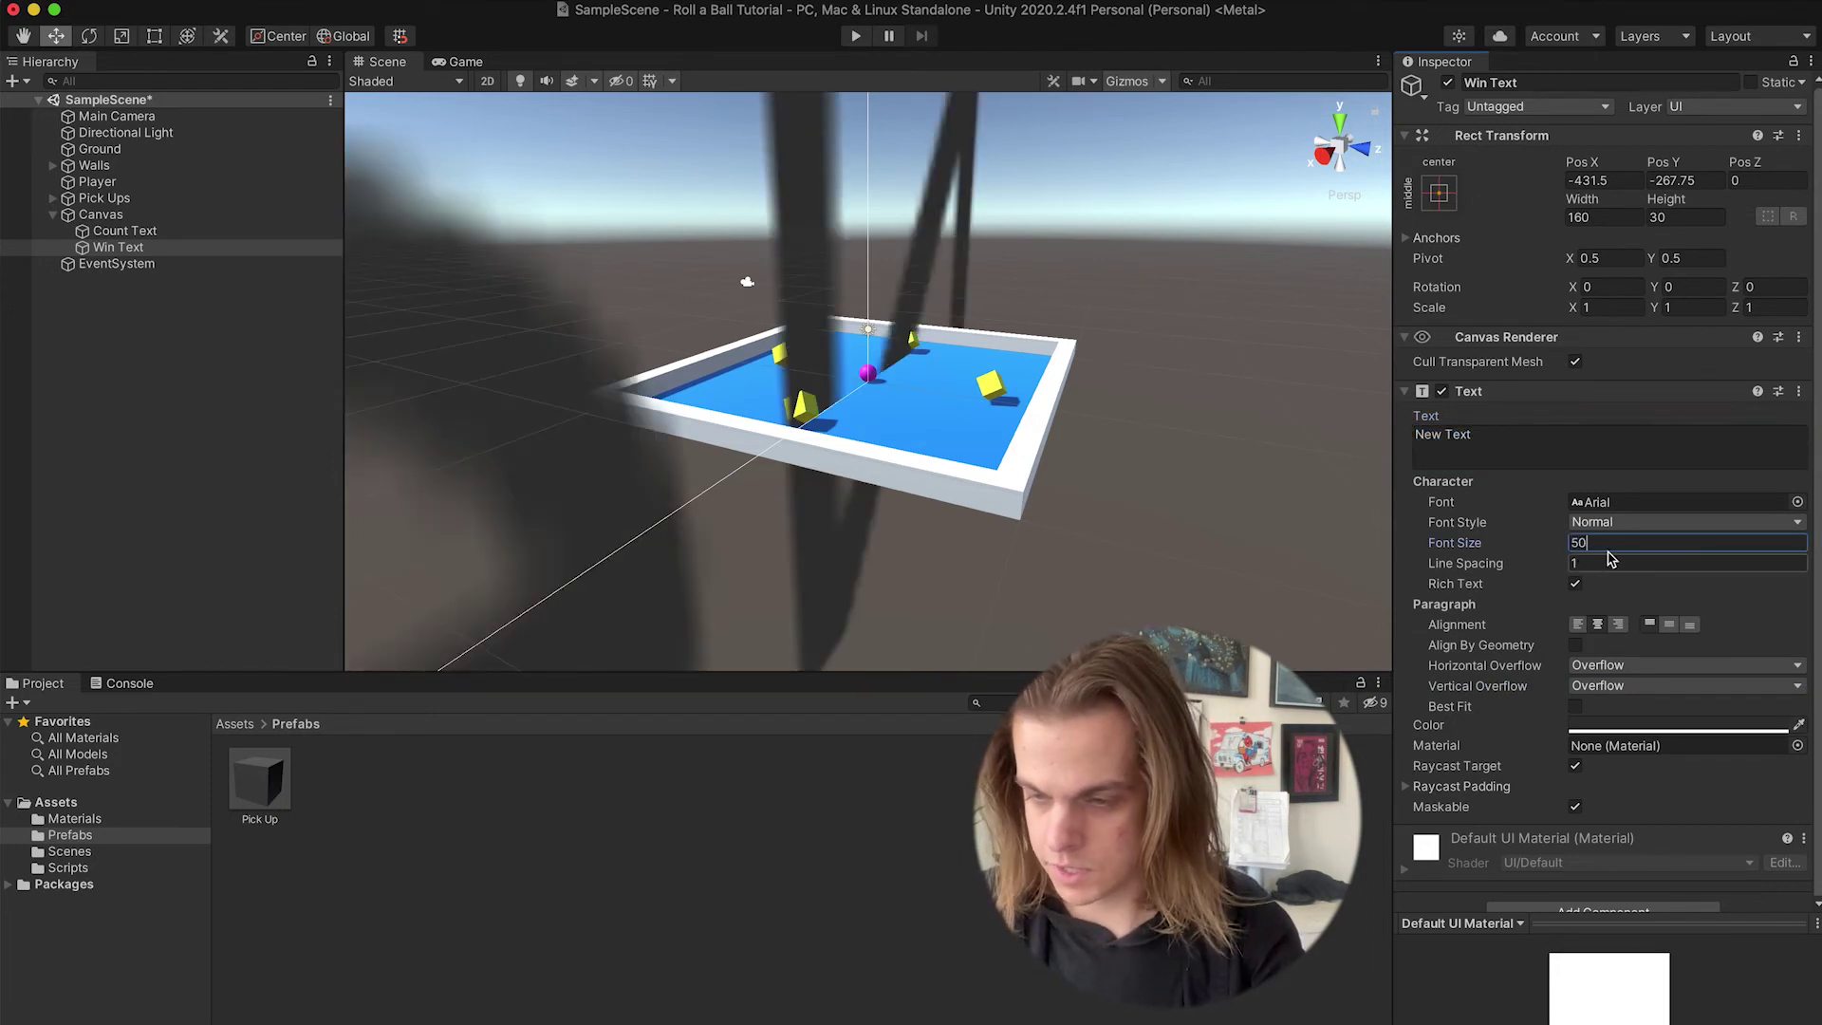
- Anchor Win Text to the middle-centre preset with pivot and position at 0, 0
click(1440, 194)
key(alt+shift)
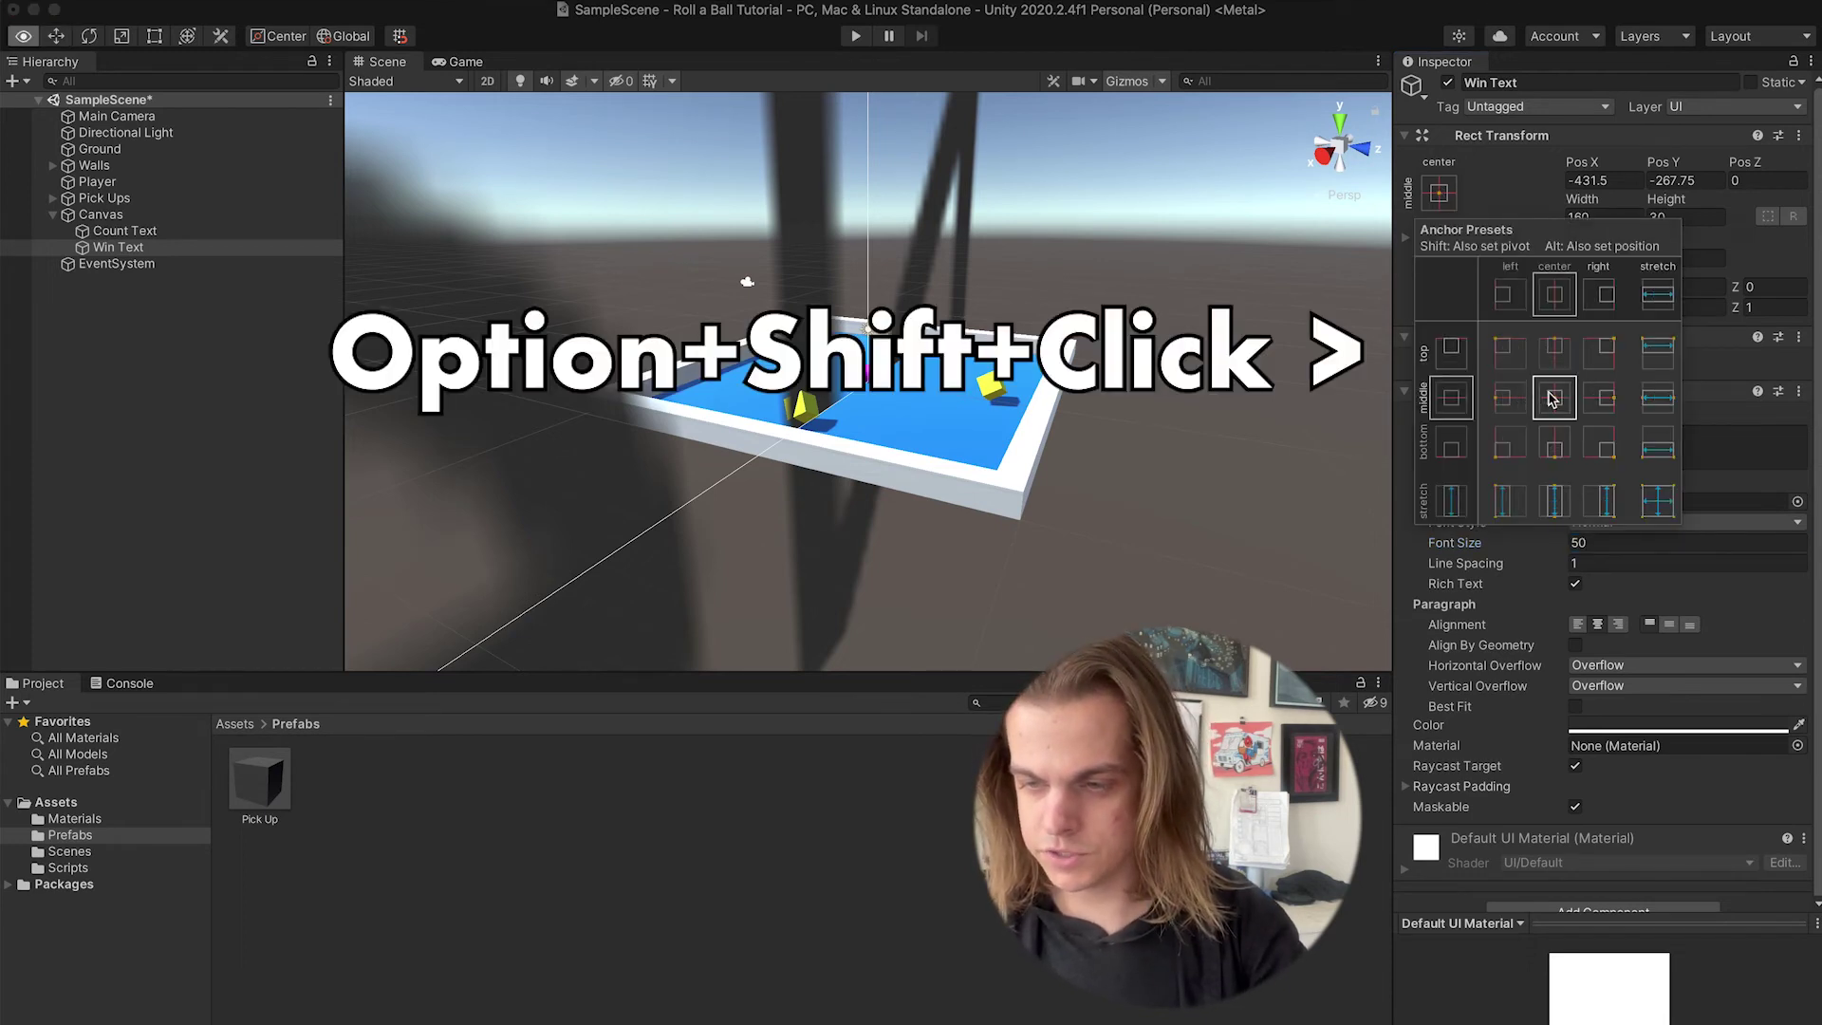
alt+shift+click(1555, 401)
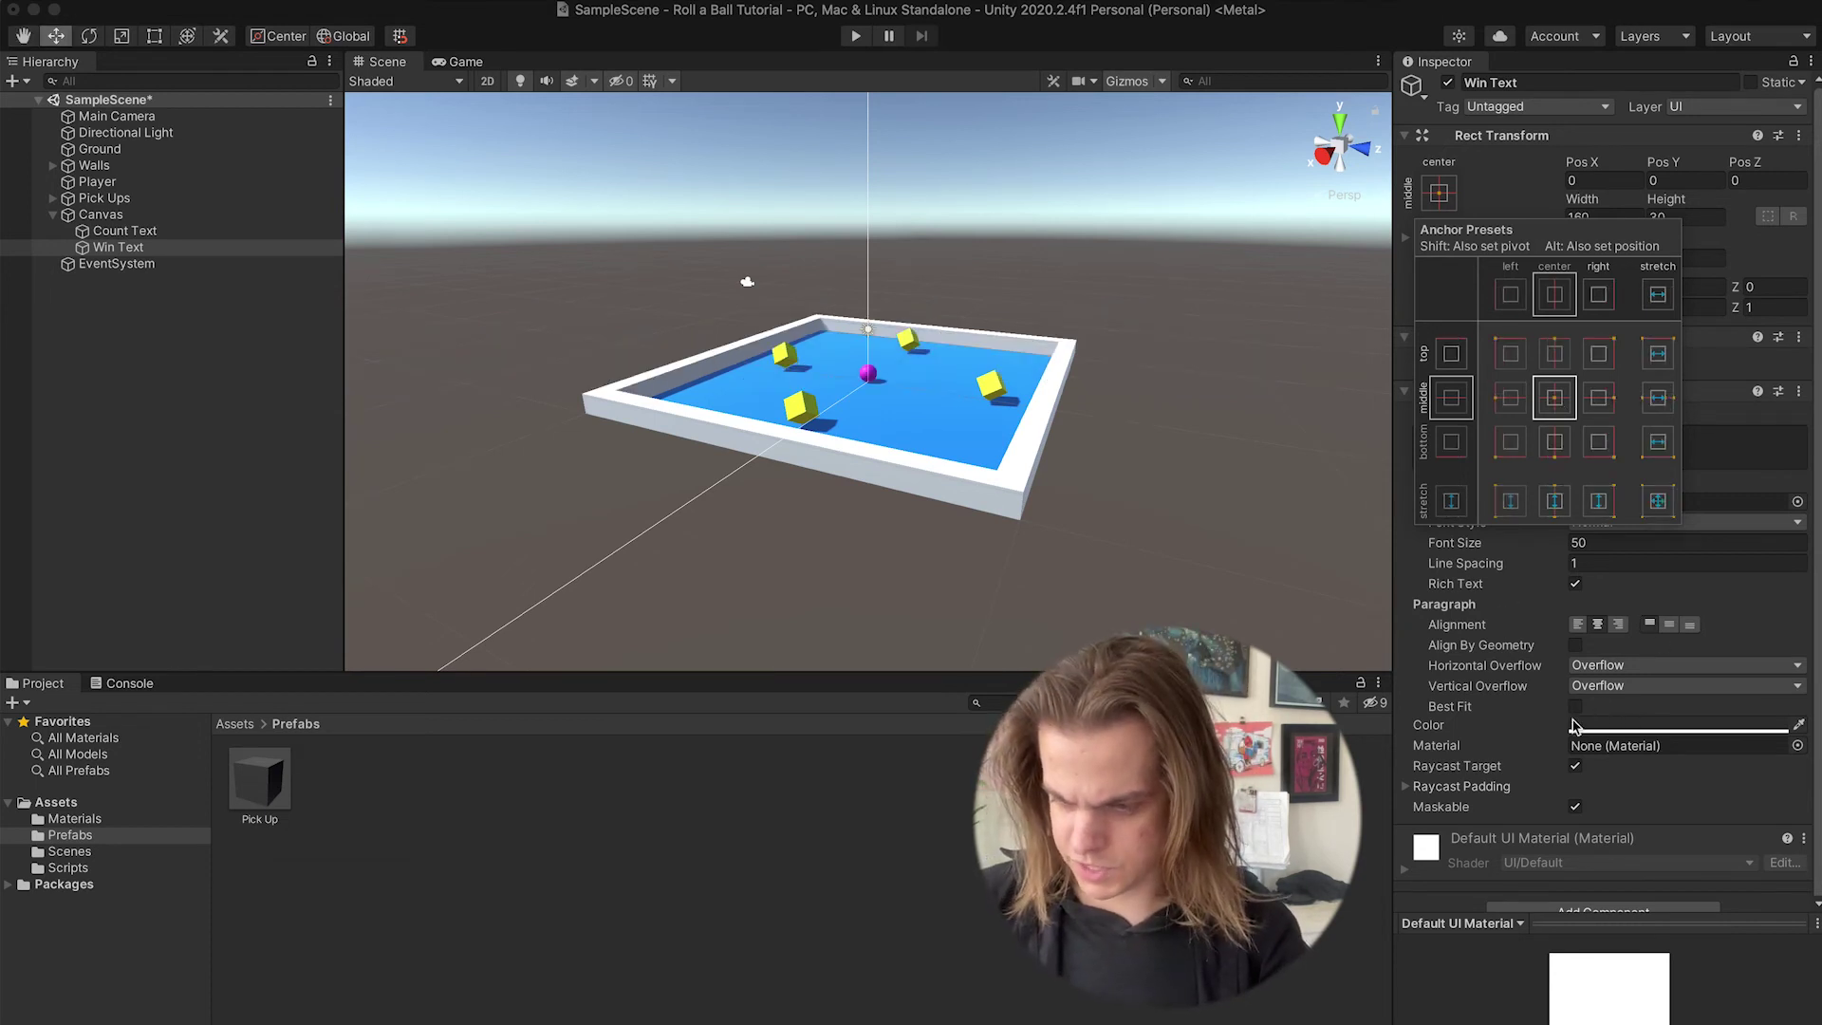
- Colour the Win Text magenta (R 255, G 0, B 231)
click(1500, 747)
click(1582, 726)
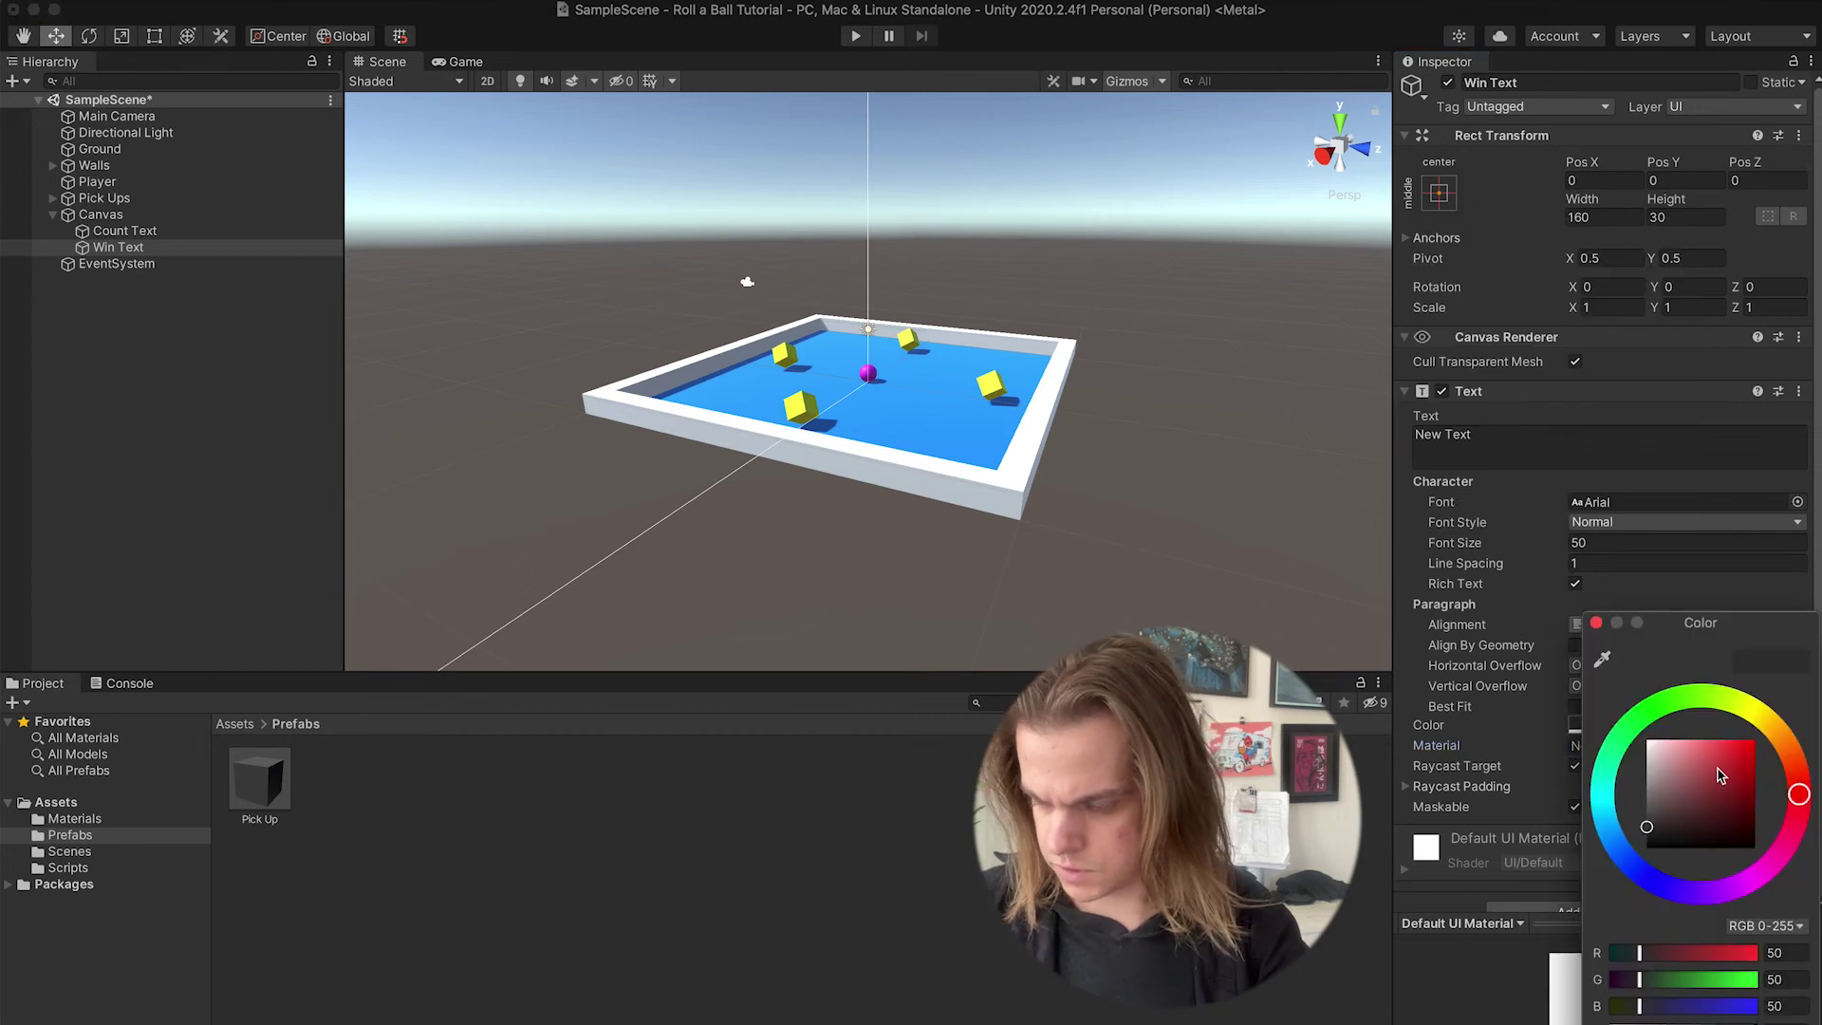
mouse_move(1720, 790)
mouse_down()
mouse_move(1758, 740)
mouse_move(1796, 818)
mouse_move(1766, 886)
mouse_up()
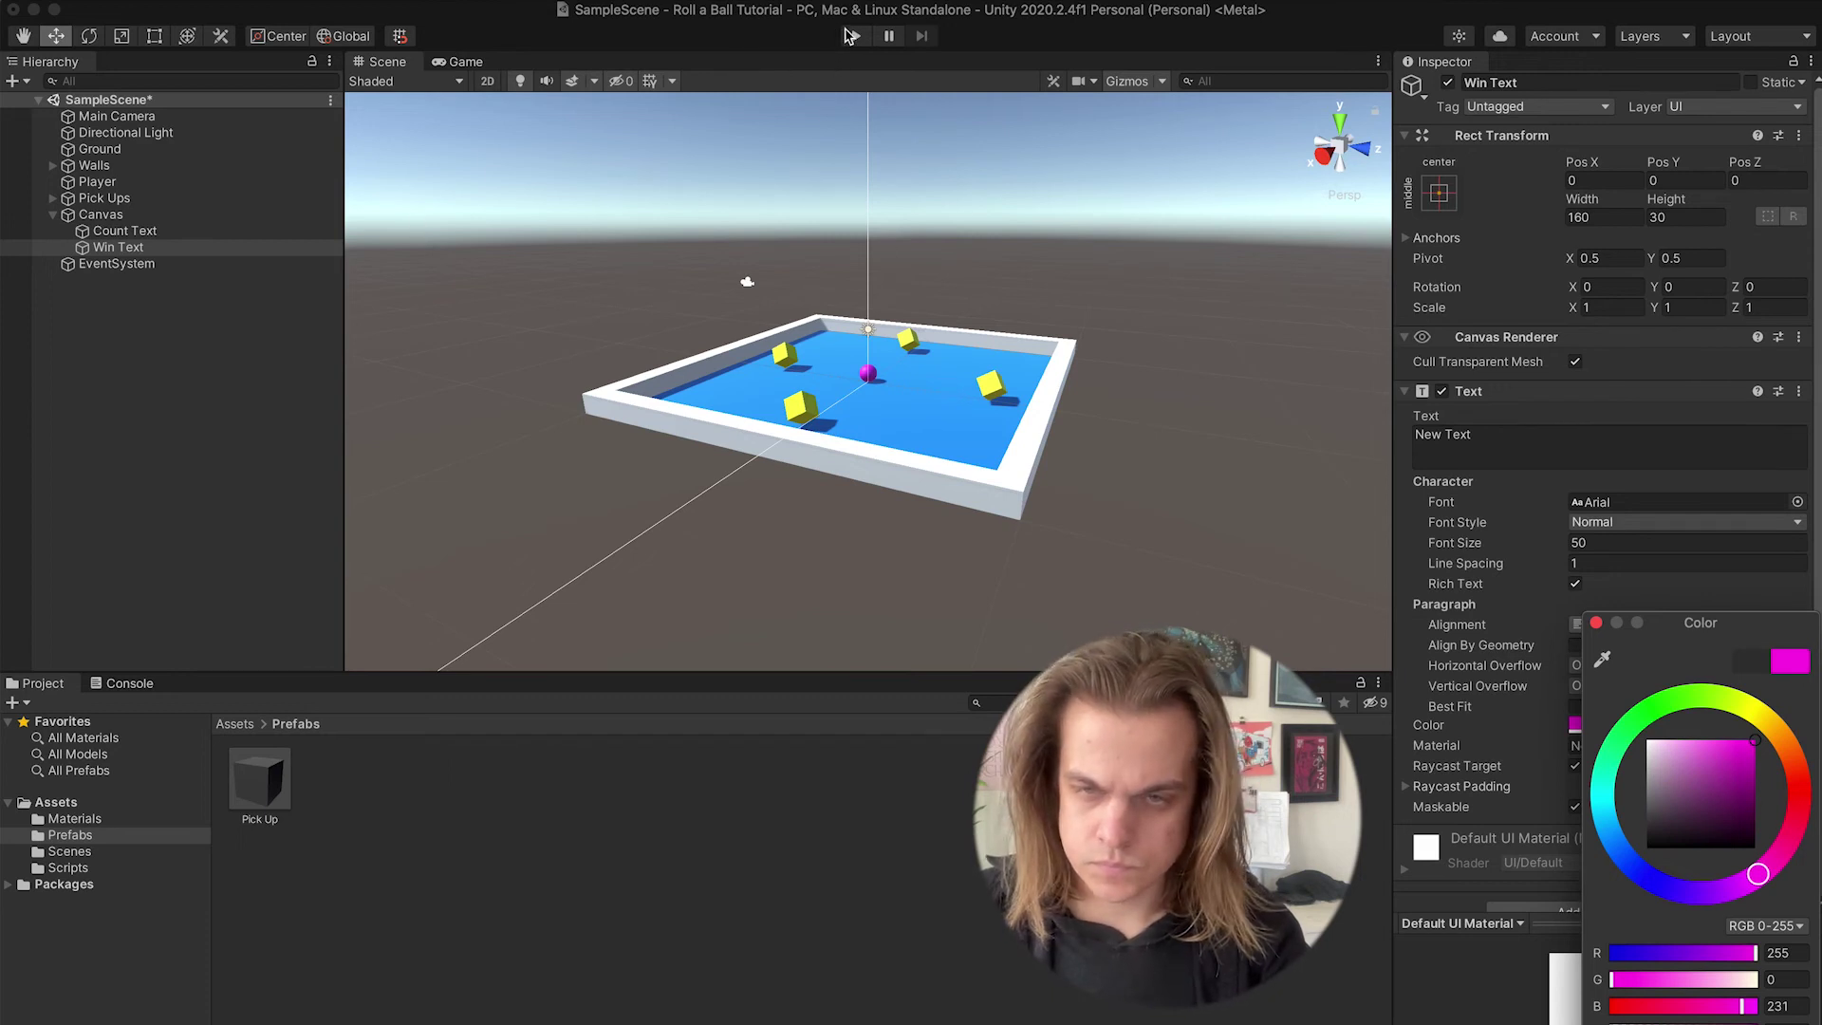
- Run a quick play preview, then replace the Win Text placeholder with 'You Win!'
click(852, 35)
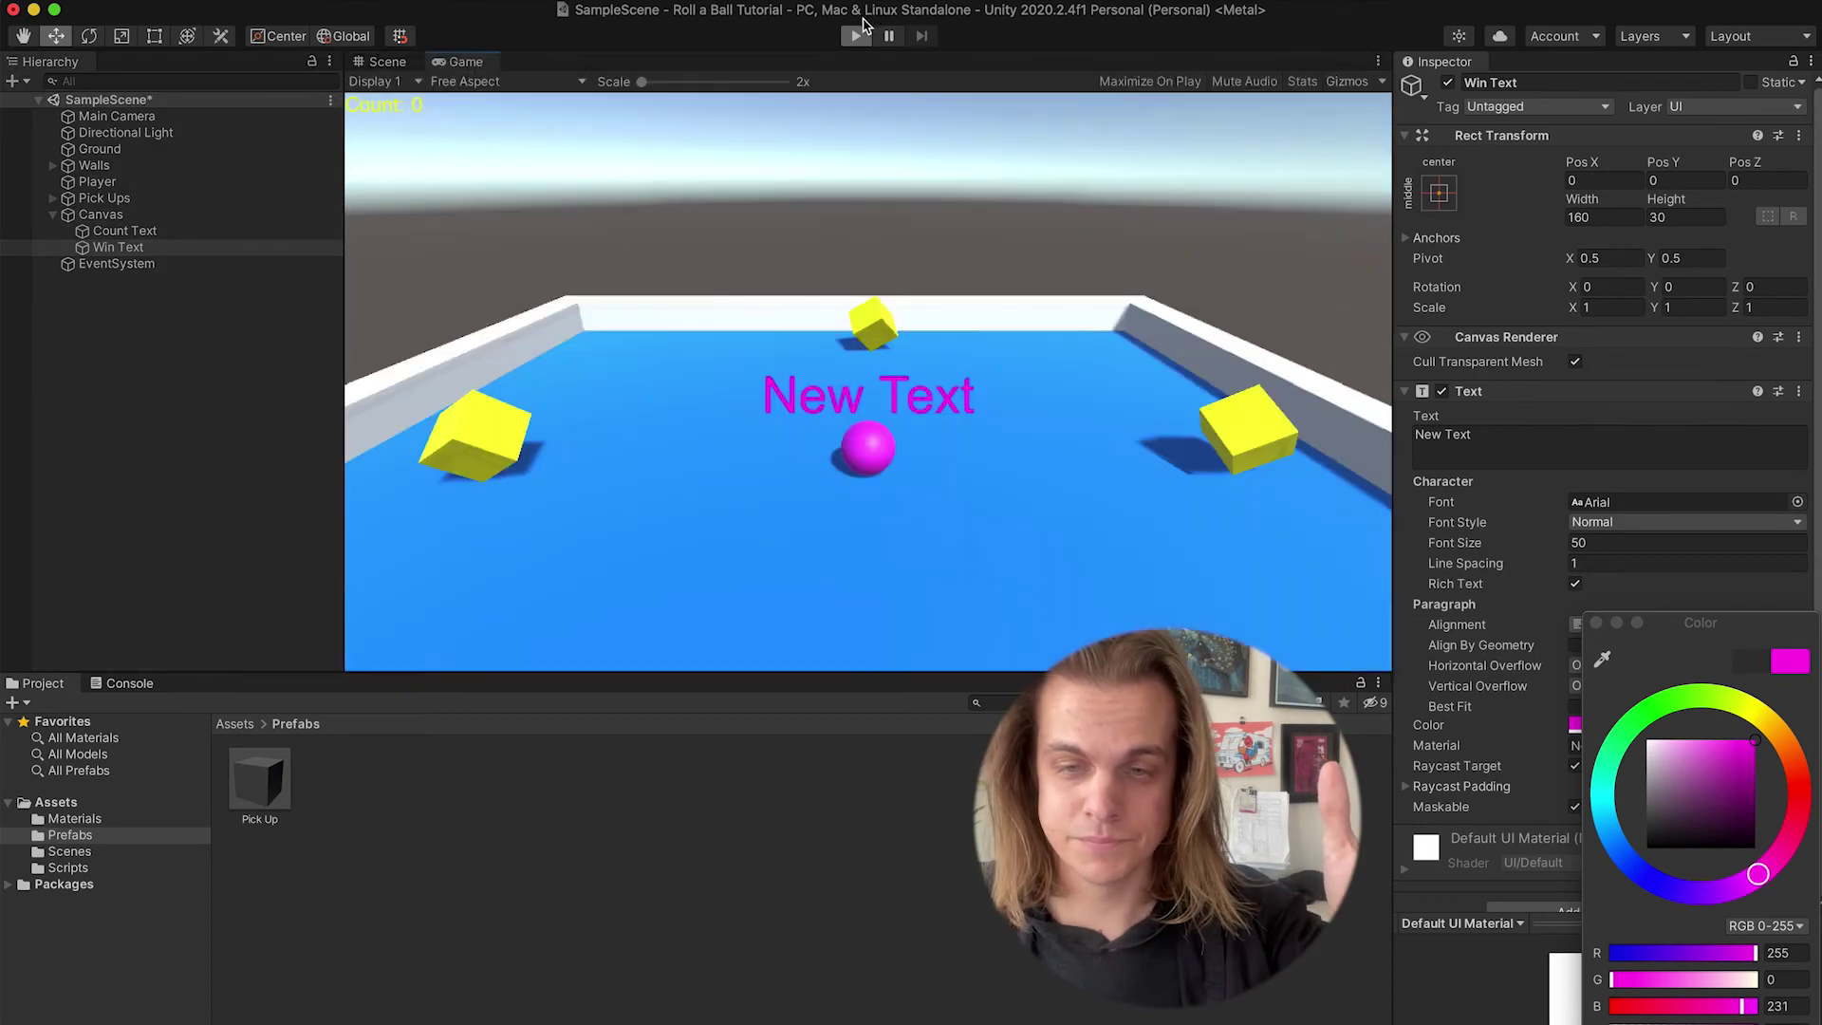
click(858, 36)
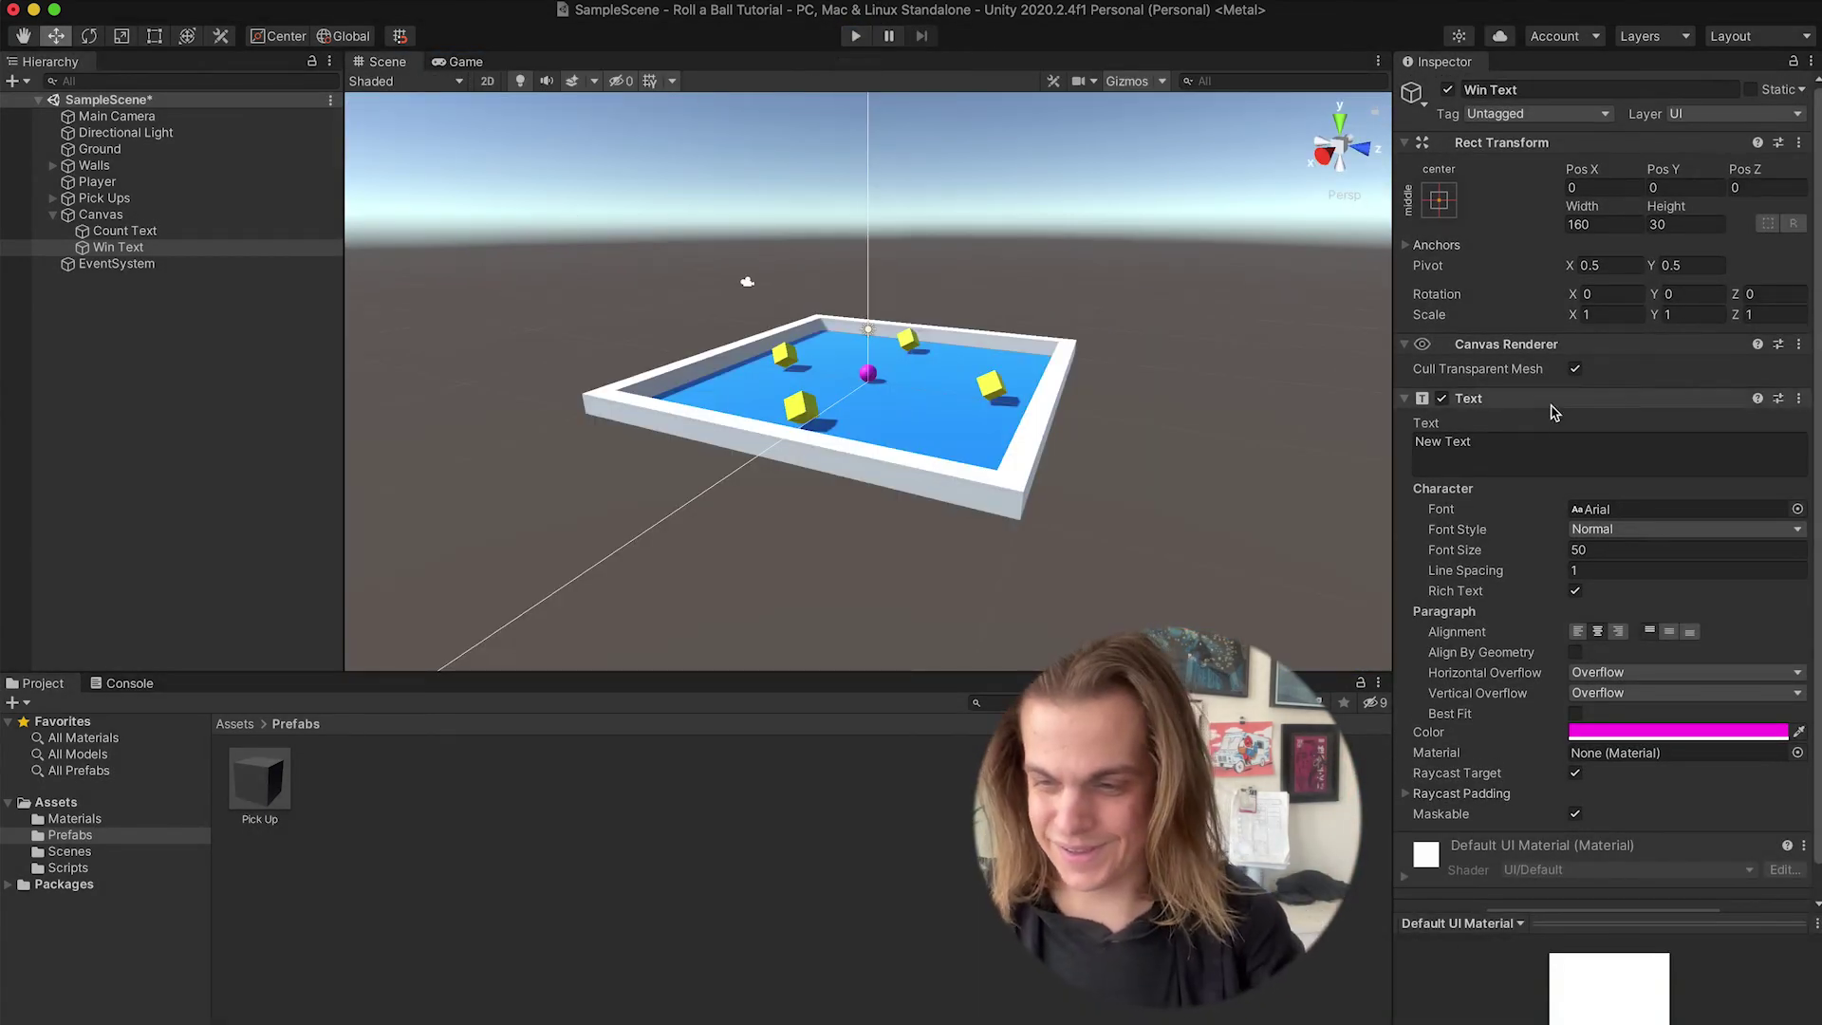
double_click(1508, 440)
key(super+a)
text(Yo)
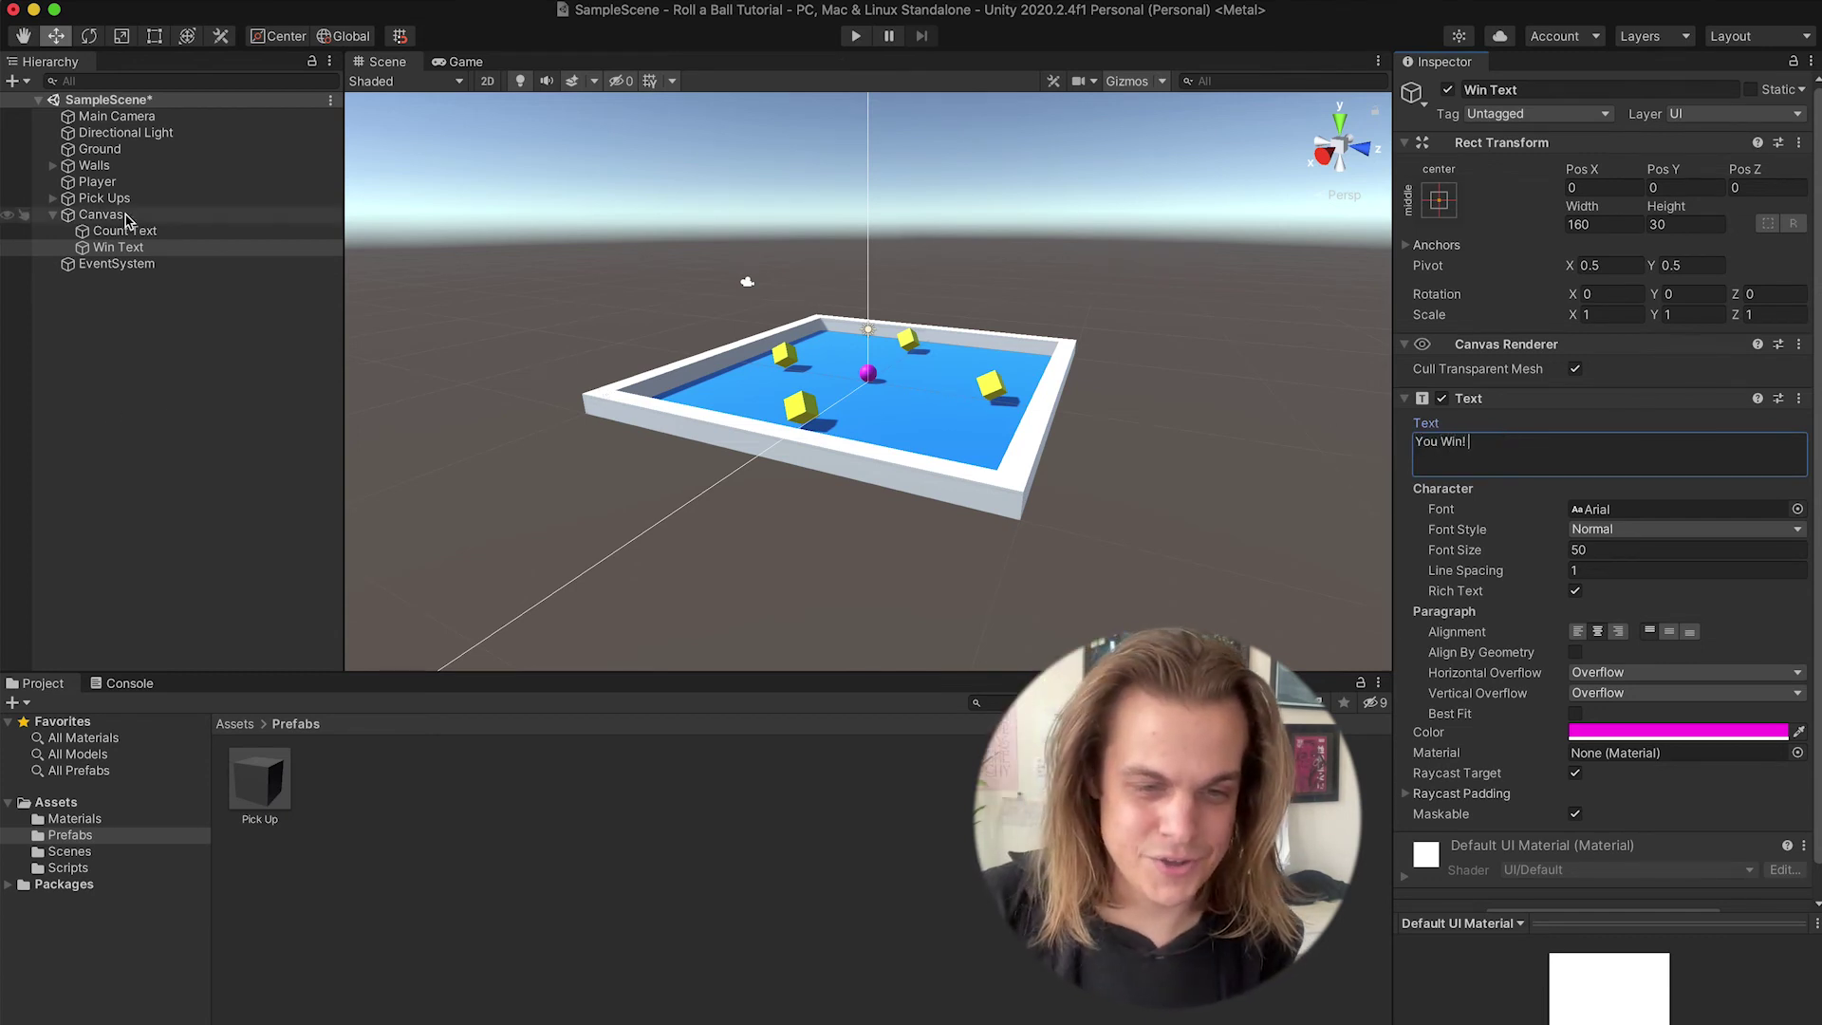
click(105, 181)
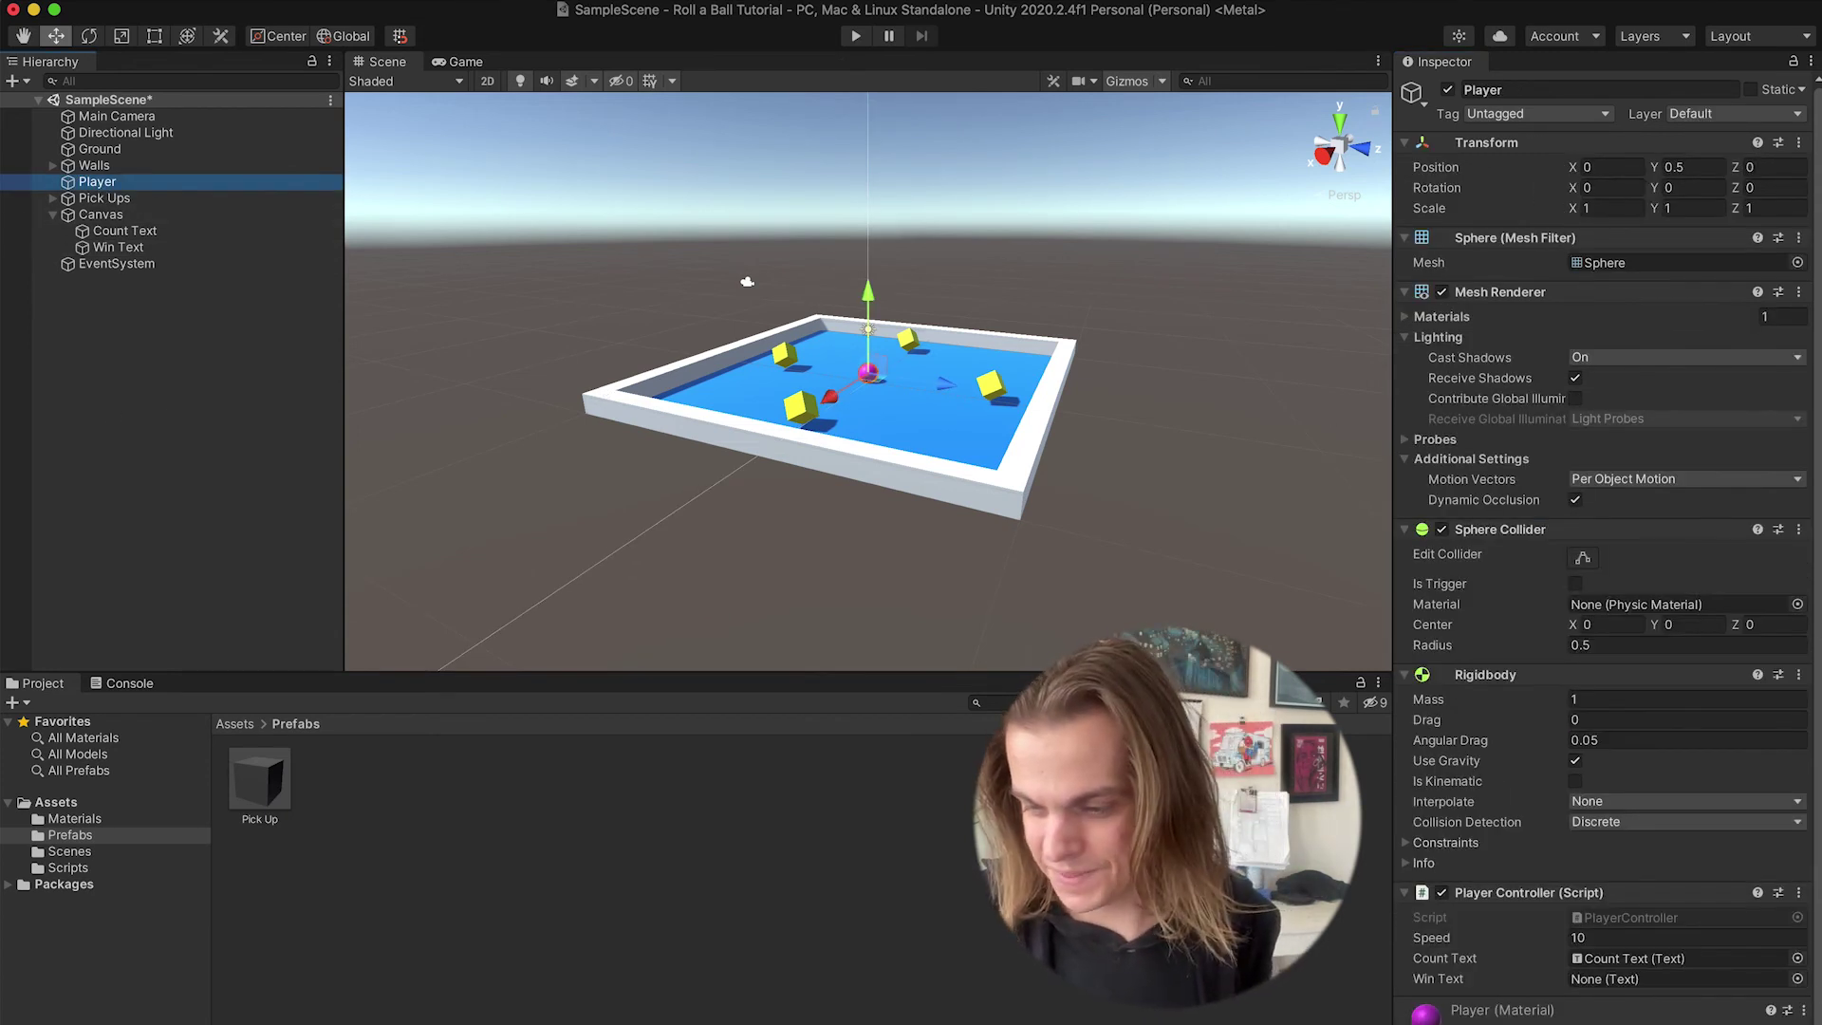
- Assign the Win Text object to the Player Controller's Win Text field and start Play mode
click(1797, 979)
click(1685, 807)
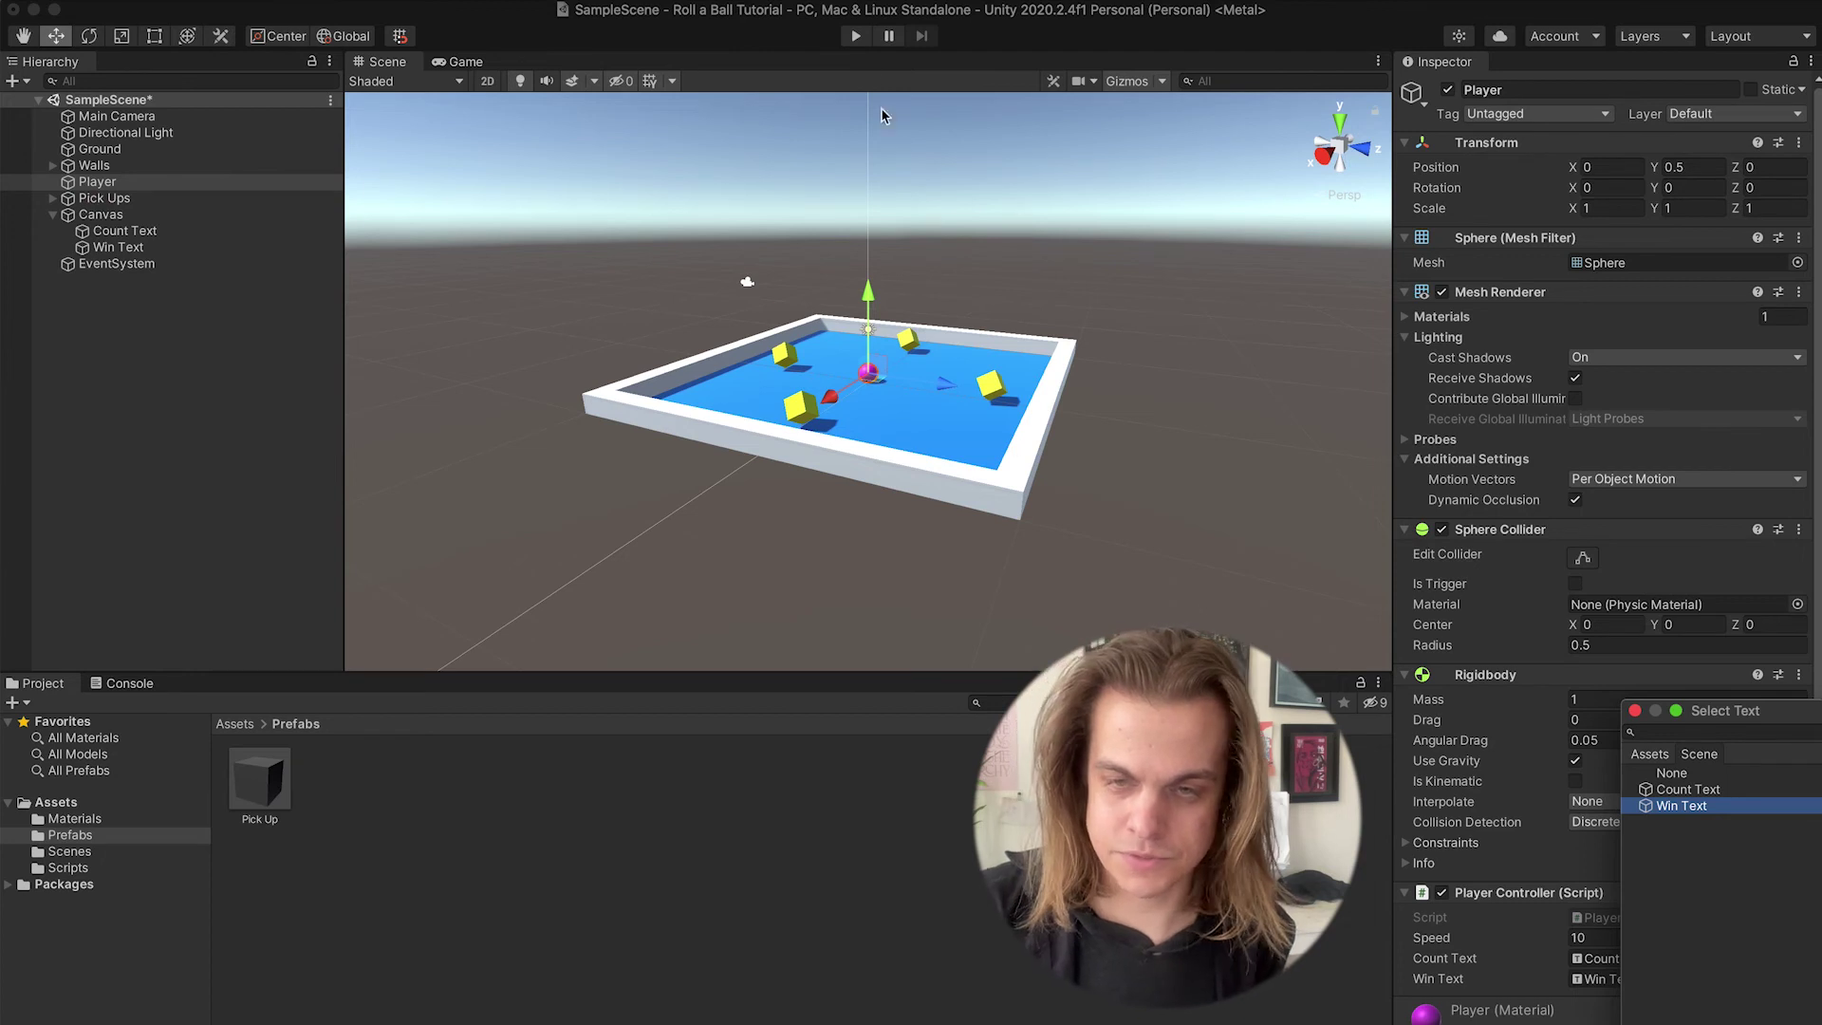
click(856, 40)
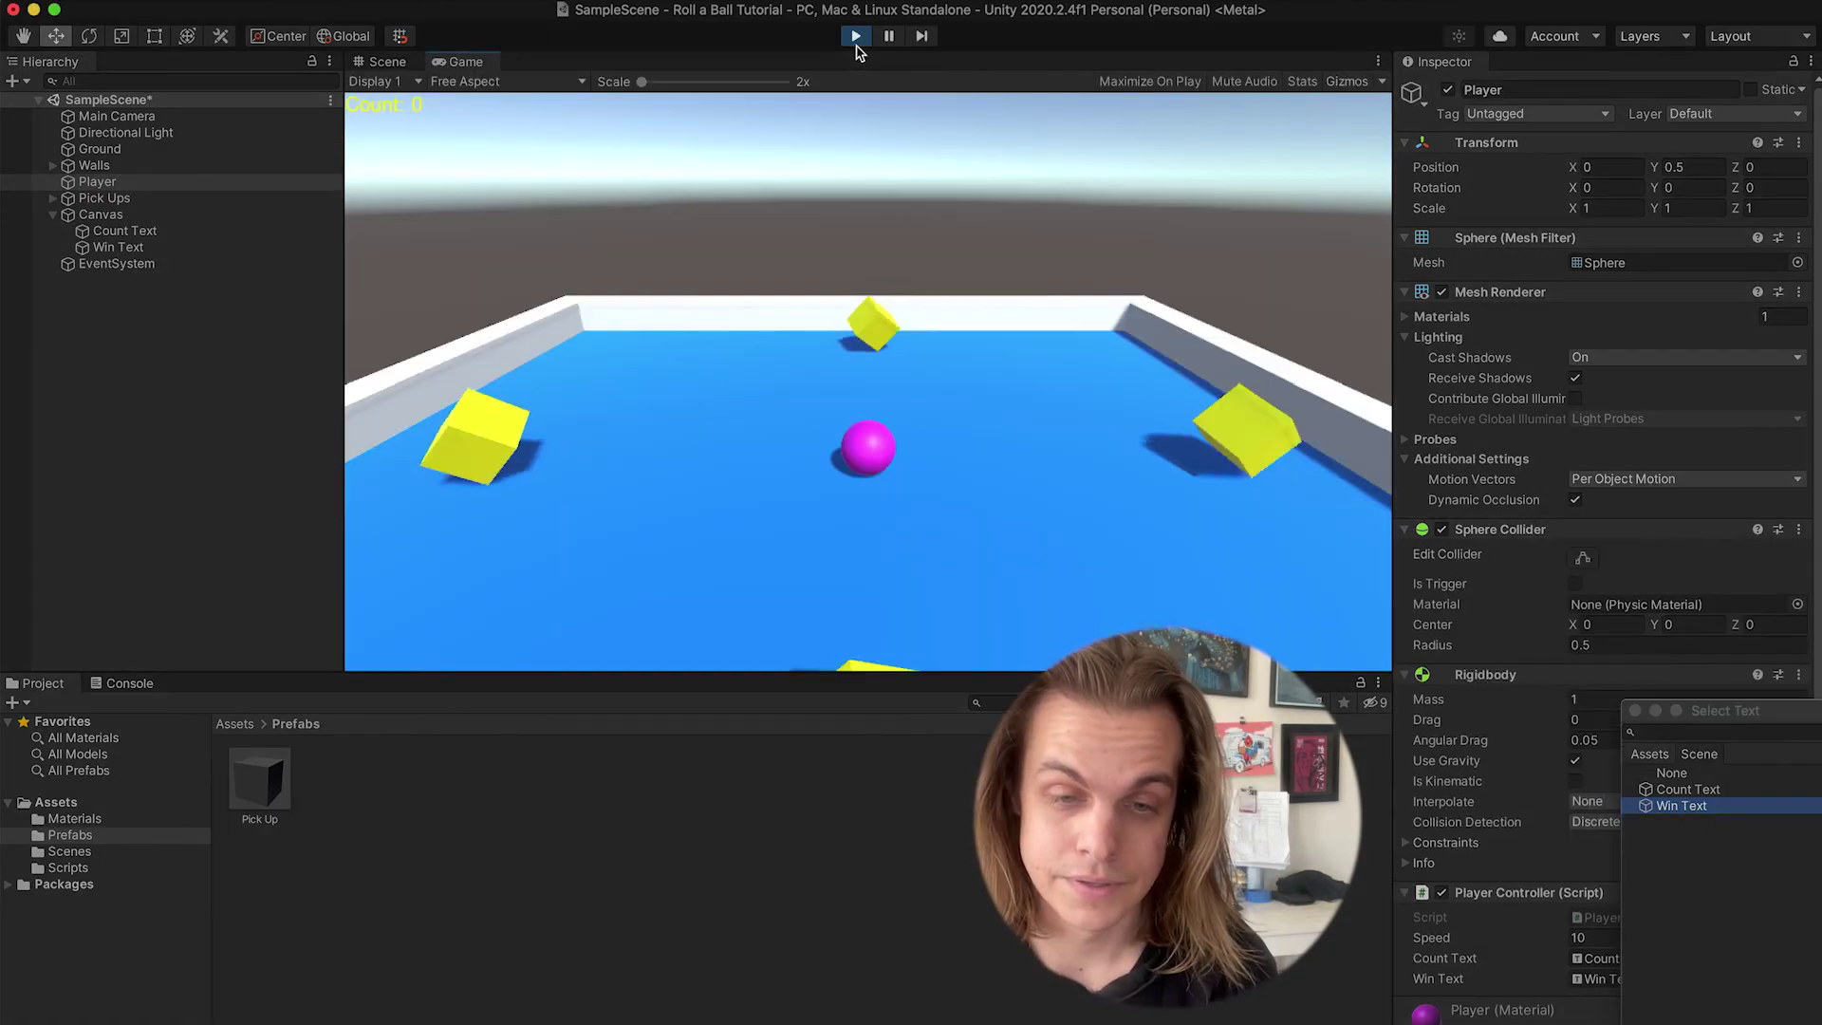
- Roll the ball onto all four pickups until Count: 4 and 'You Win!' appear
key(Up)
key(Left)
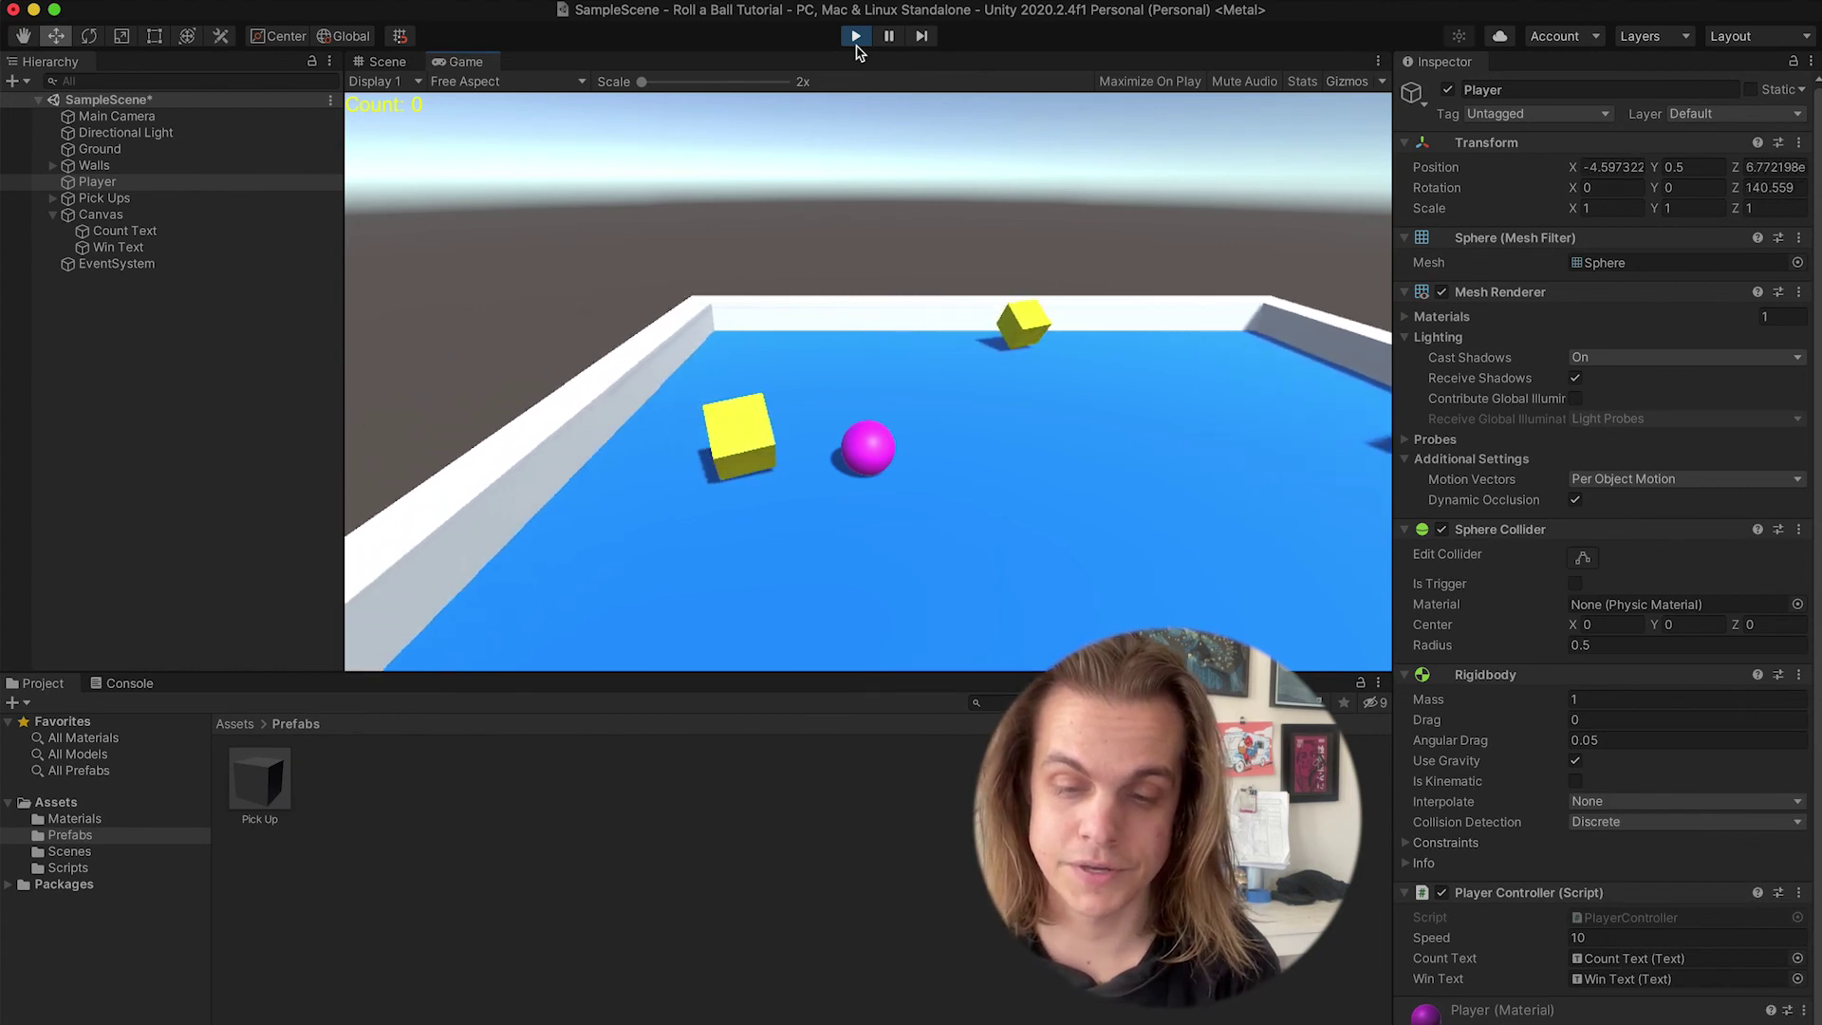
key(Left)
key(Down)
key(Right)
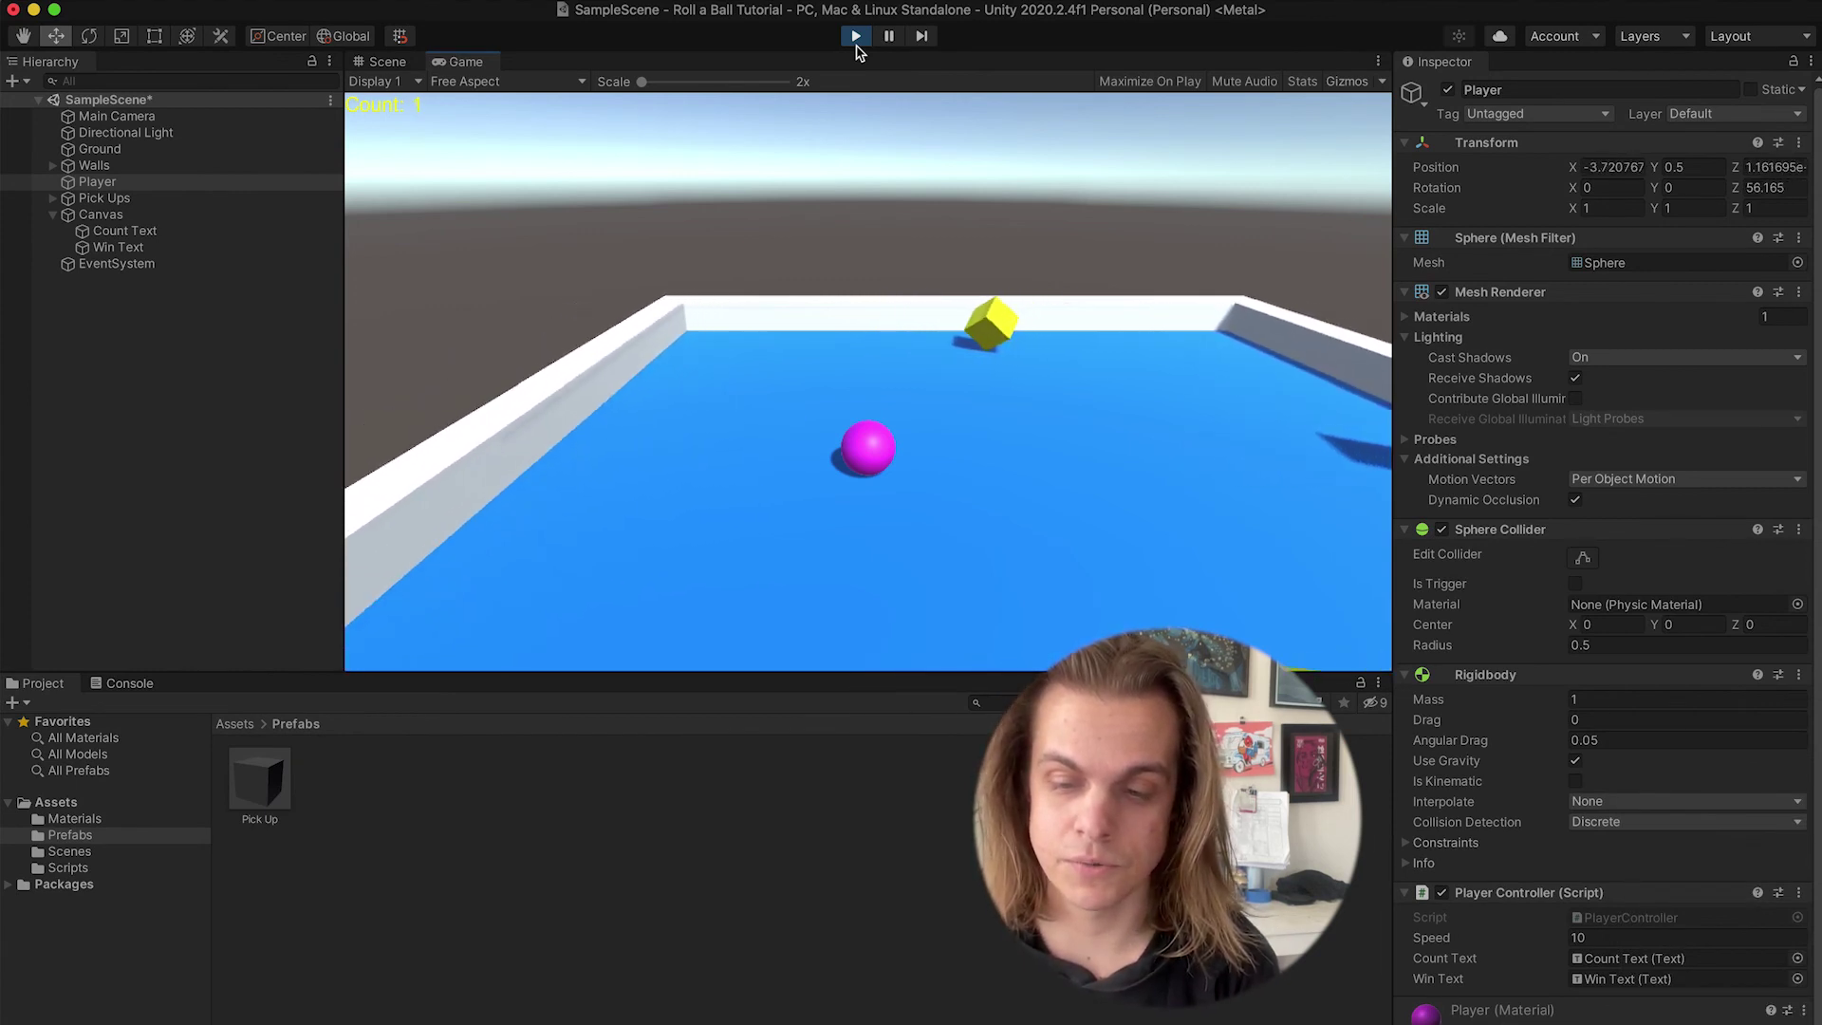
key(Right)
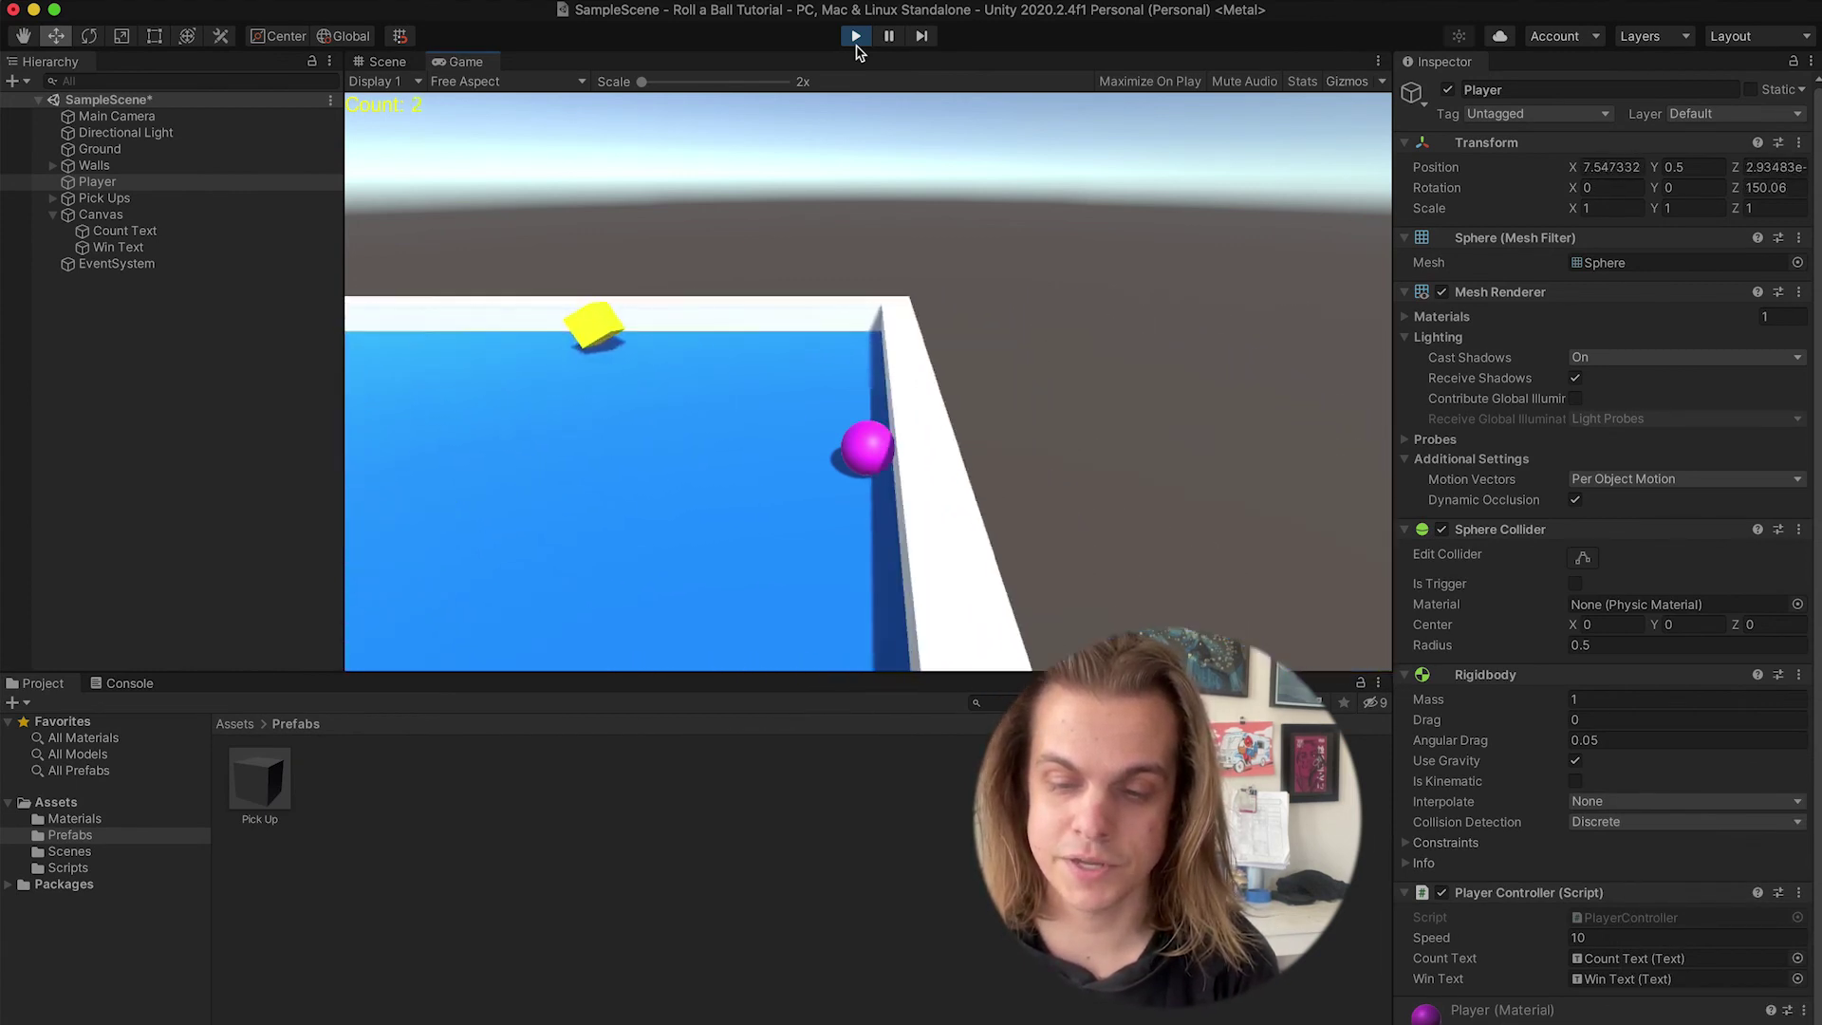
key(Down)
key(Left)
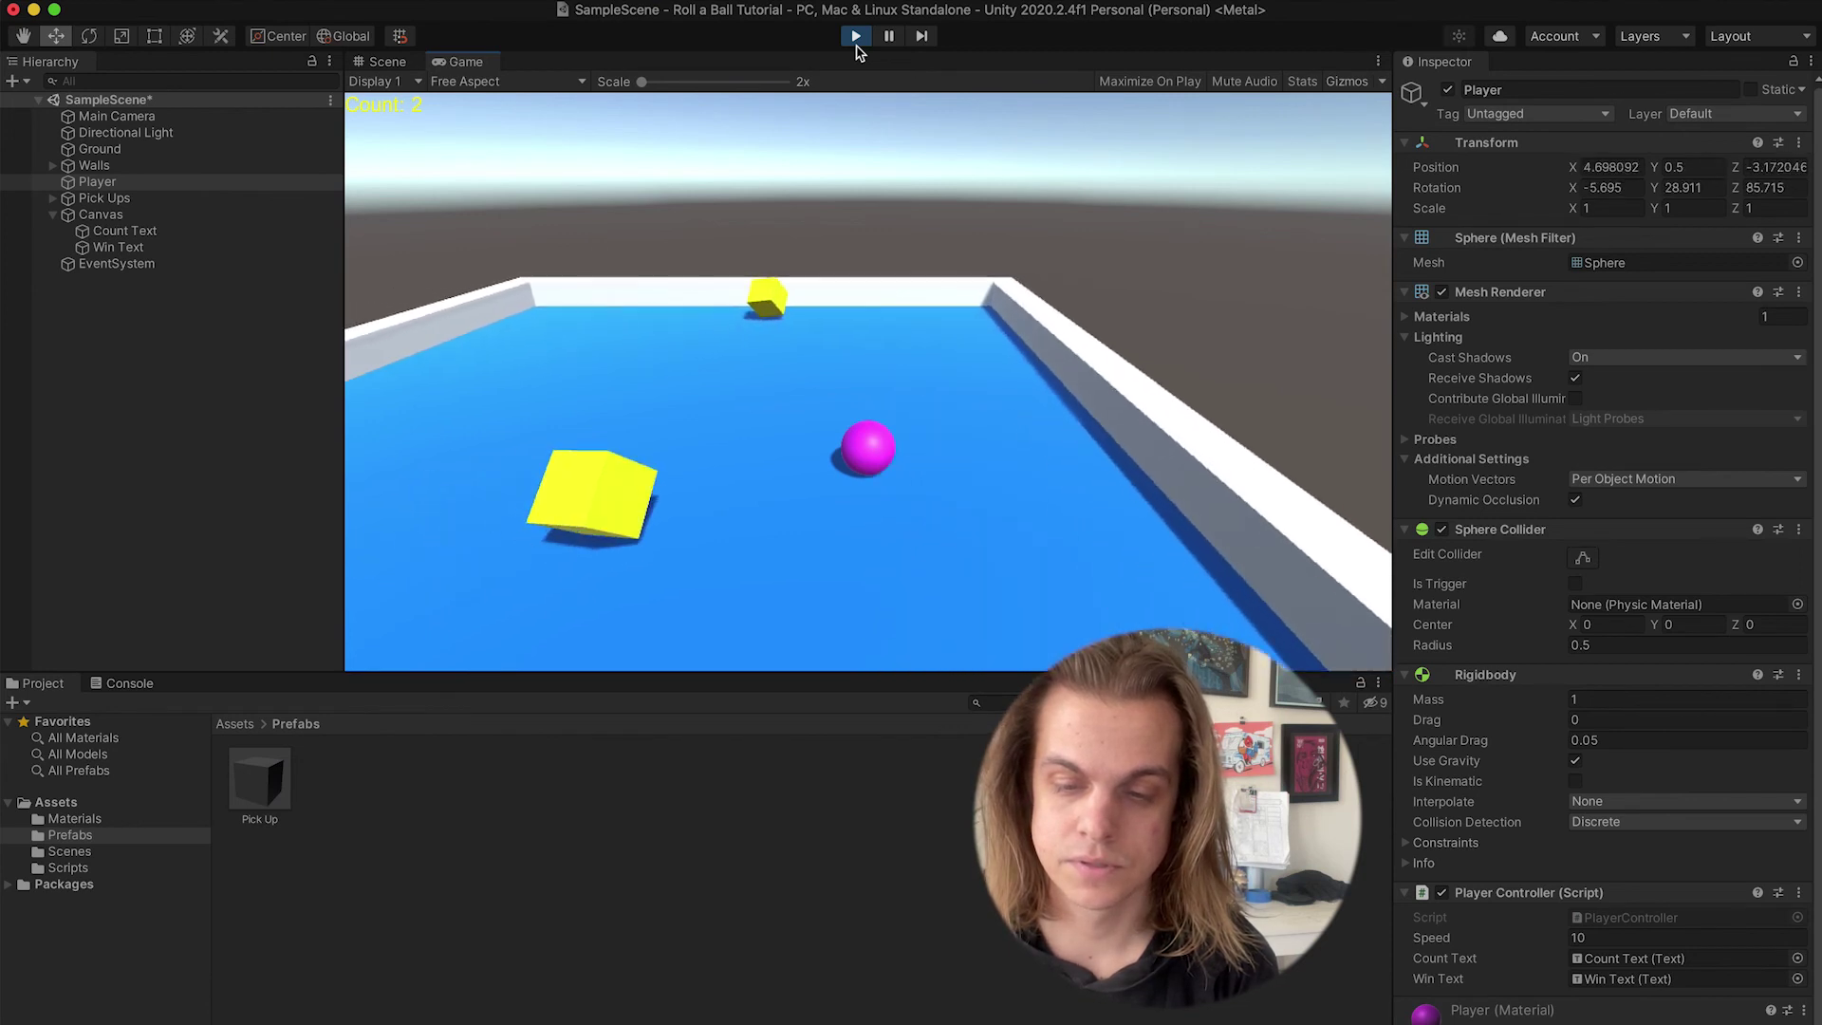
key(Left)
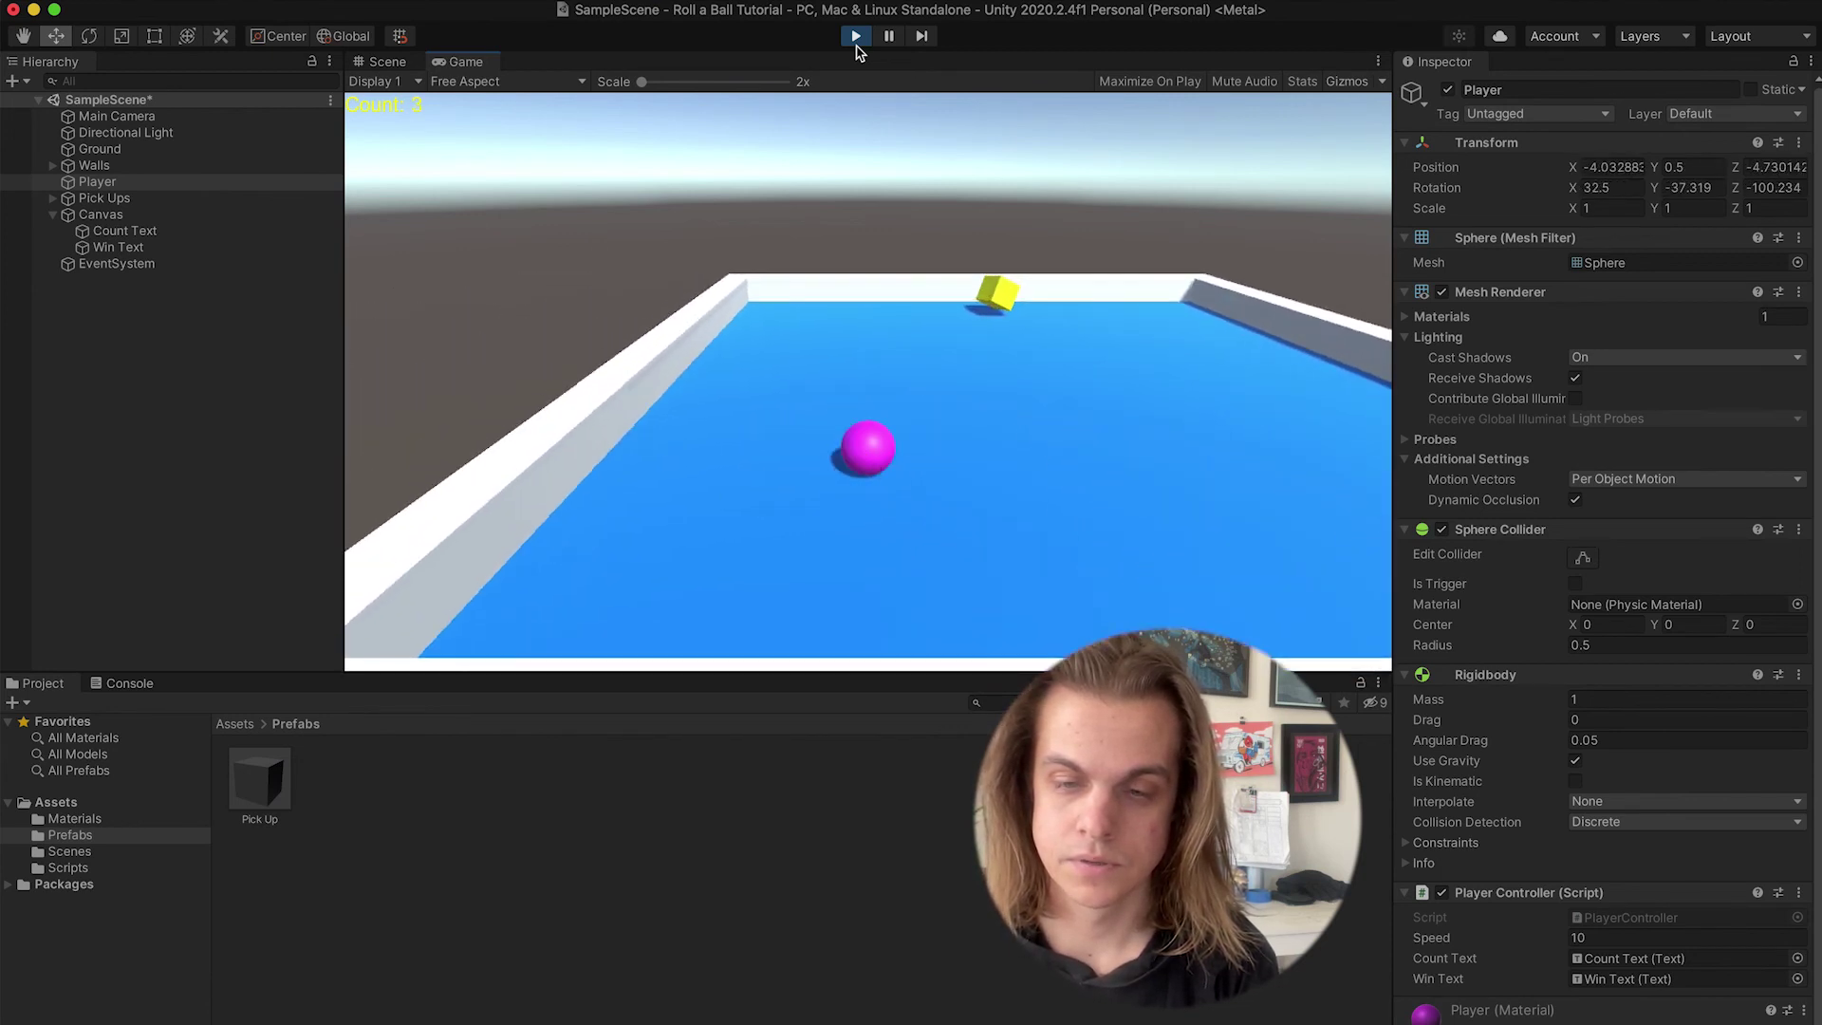
key(Up)
key(Right)
key(Down)
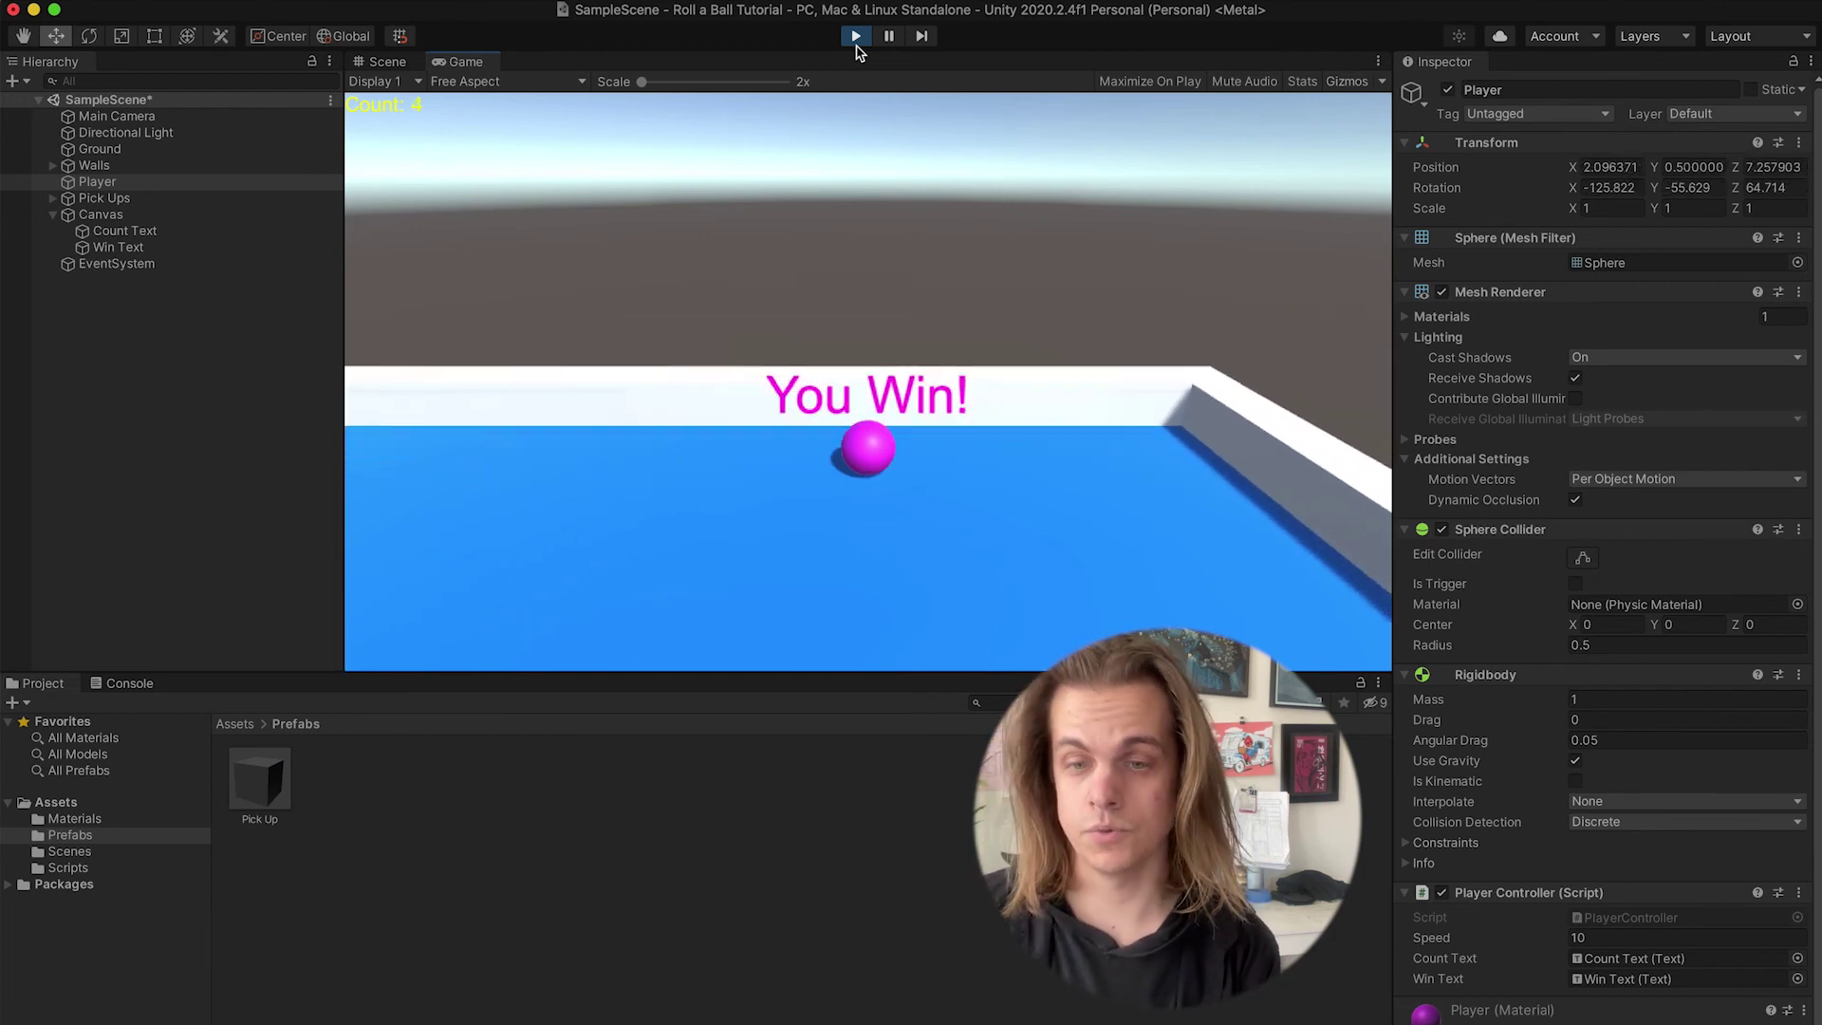